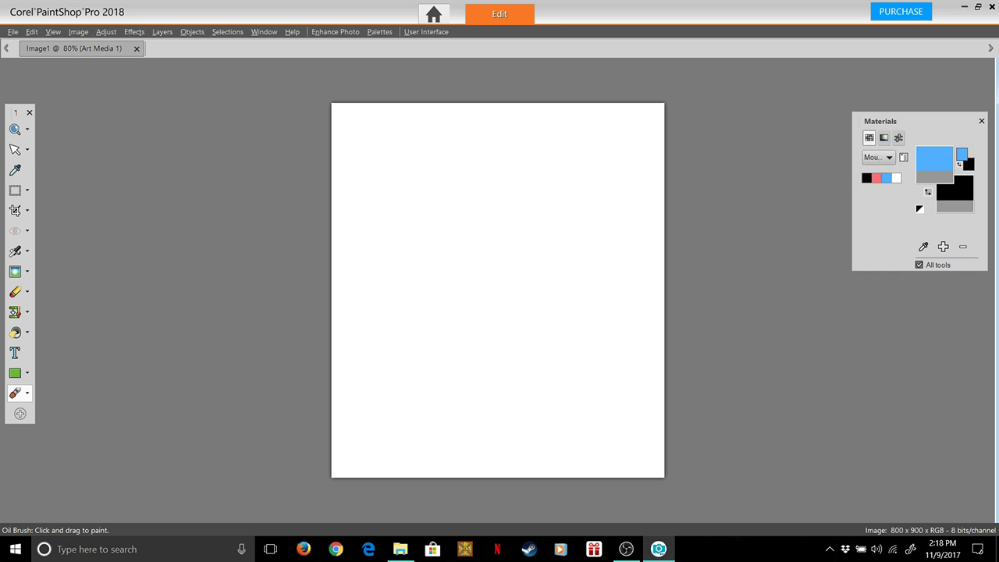
Check the list of available colour palettes, keeping the Mountain palette active.
{"action": "left_click", "coordinate": [878, 157]}
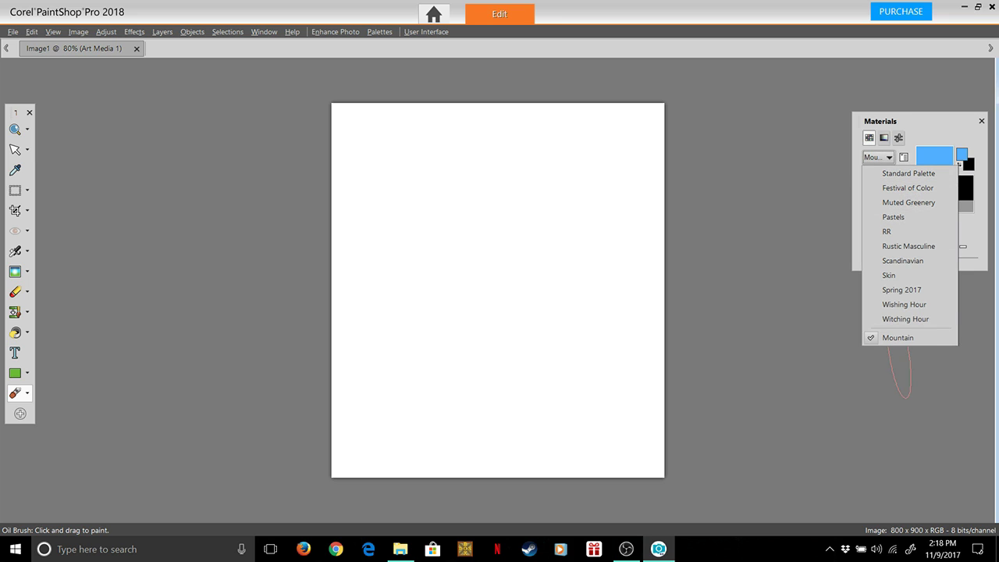
{"action": "left_click", "coordinate": [898, 338]}
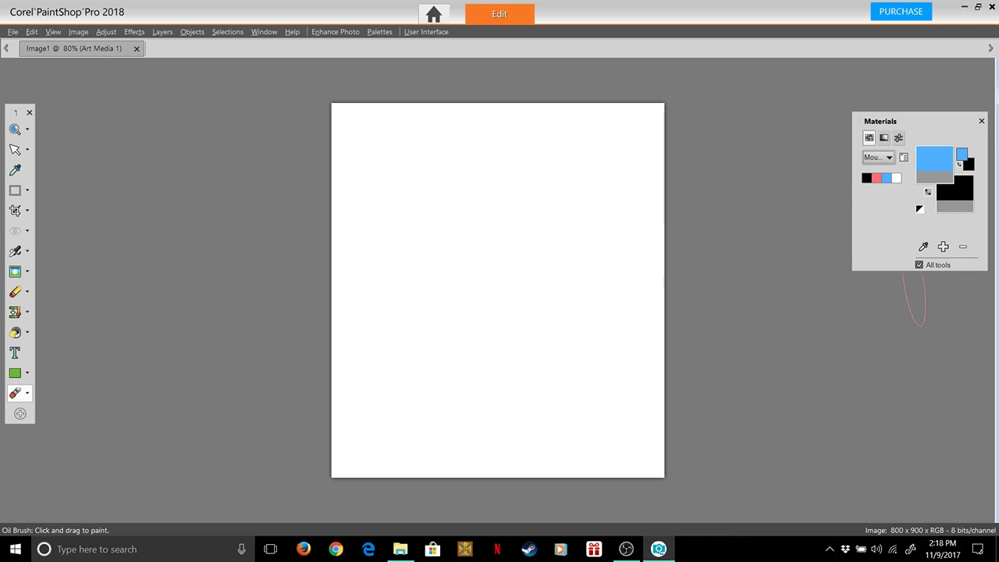
{"action": "left_click", "coordinate": [878, 157]}
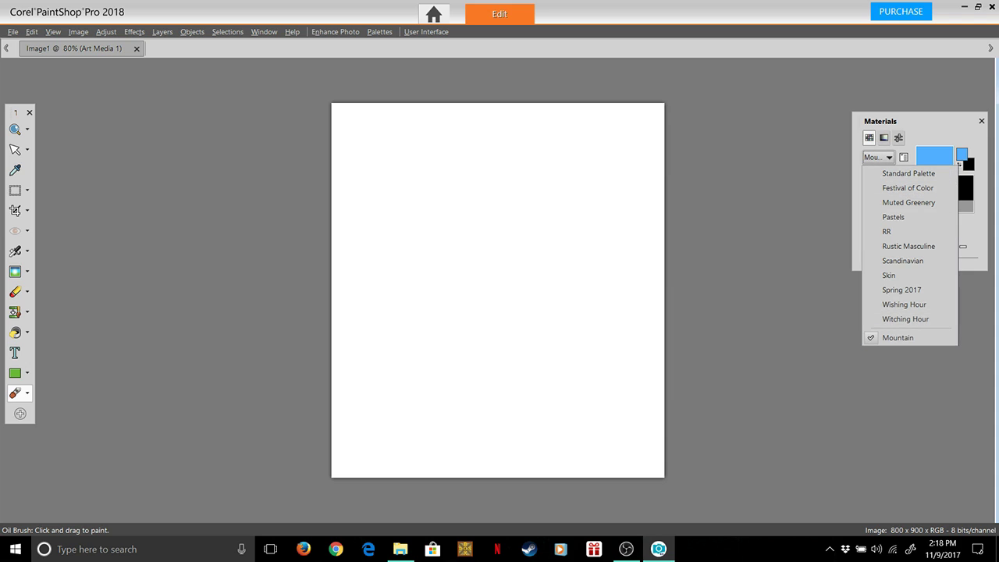
{"action": "left_click", "coordinate": [898, 337]}
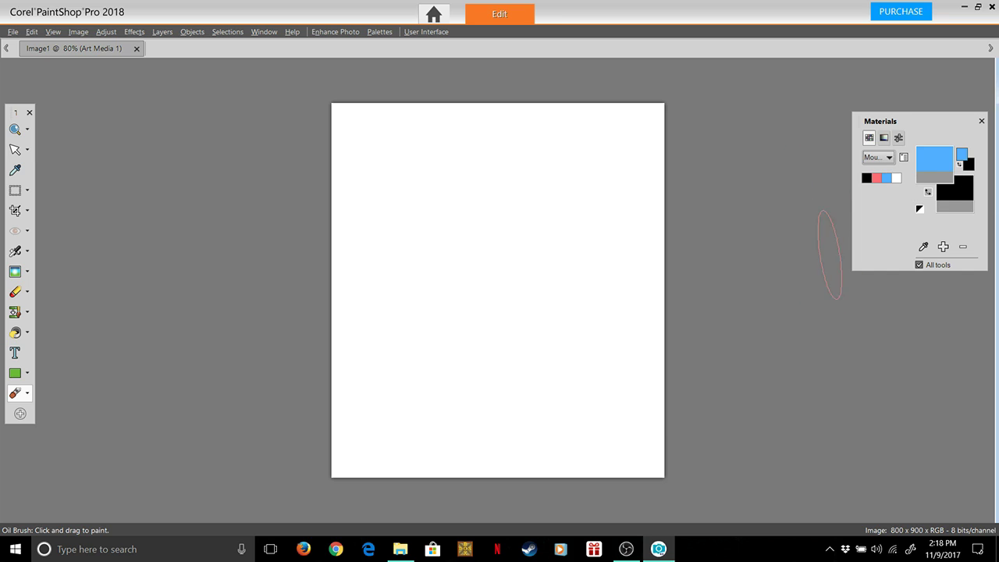
{"action": "left_click", "coordinate": [904, 158]}
{"action": "left_click", "coordinate": [924, 157]}
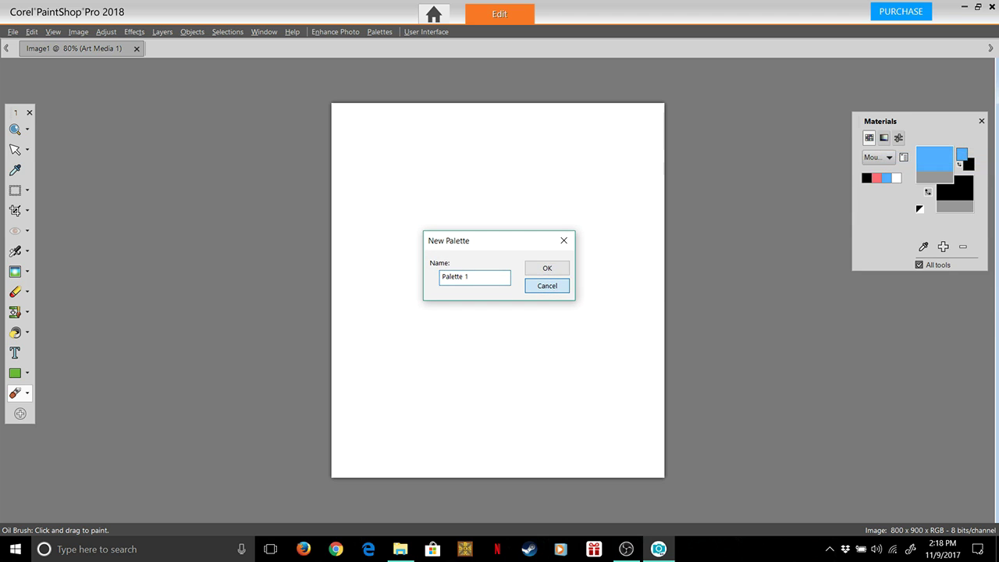
{"action": "left_click", "coordinate": [547, 286]}
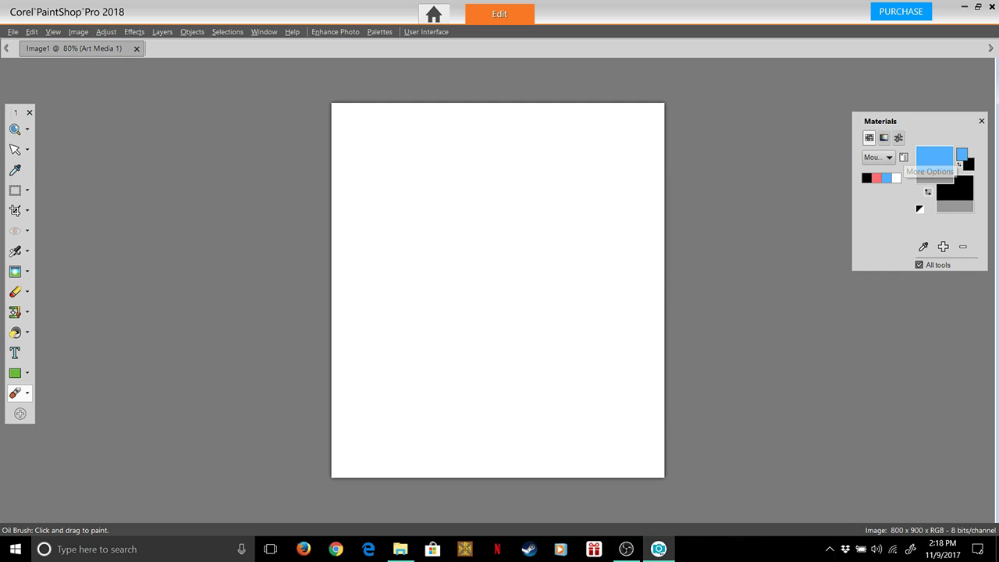
Create a new colour palette named OceanBreeze.
{"action": "left_click", "coordinate": [904, 157]}
{"action": "left_click", "coordinate": [921, 157]}
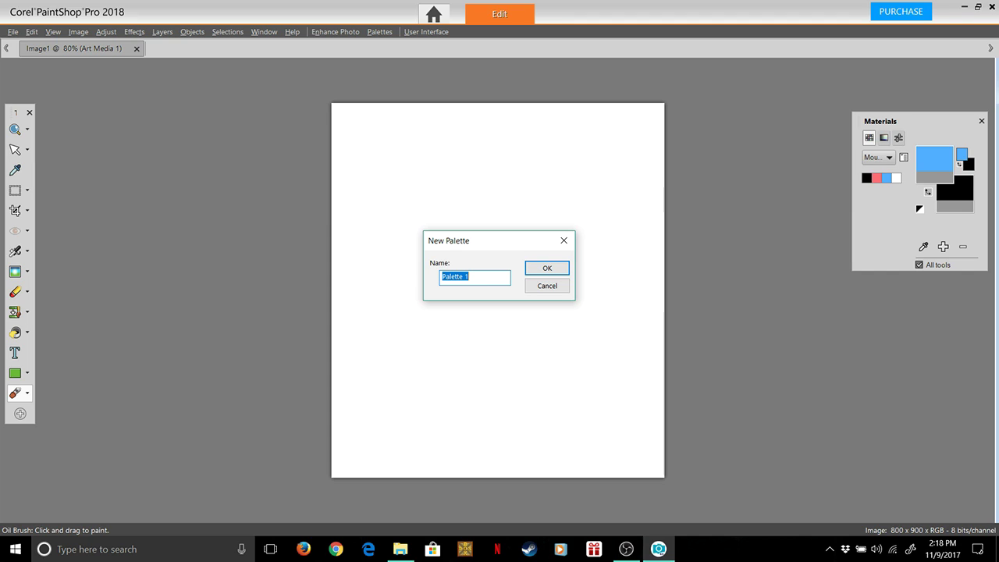
{"action": "type", "text": "OceanBreeze"}
{"action": "key", "text": "Return"}
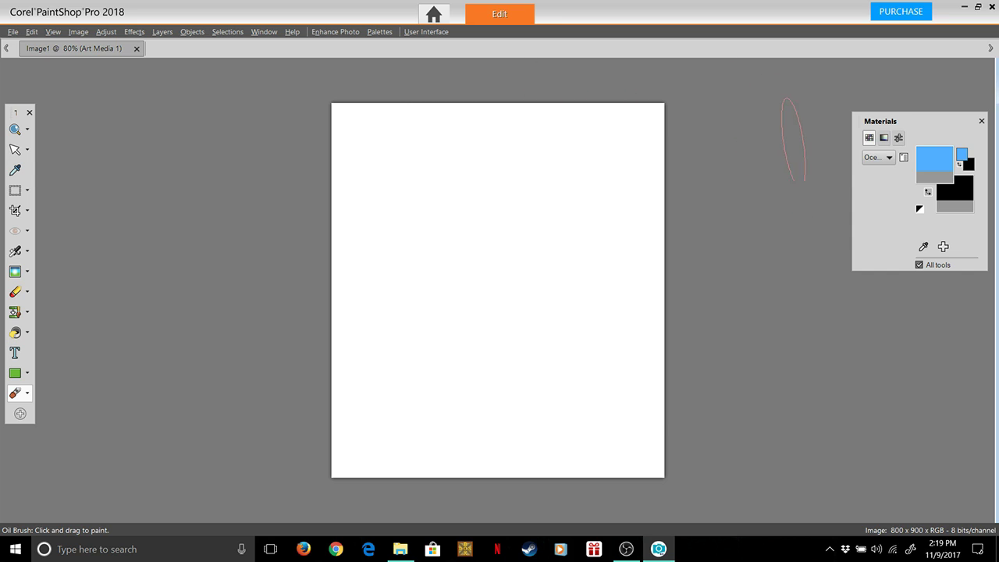
Mix the blue #4e7afe from the foreground colour and add it to the OceanBreeze palette as a swatch labelled BLUE.
{"action": "left_click", "coordinate": [934, 160]}
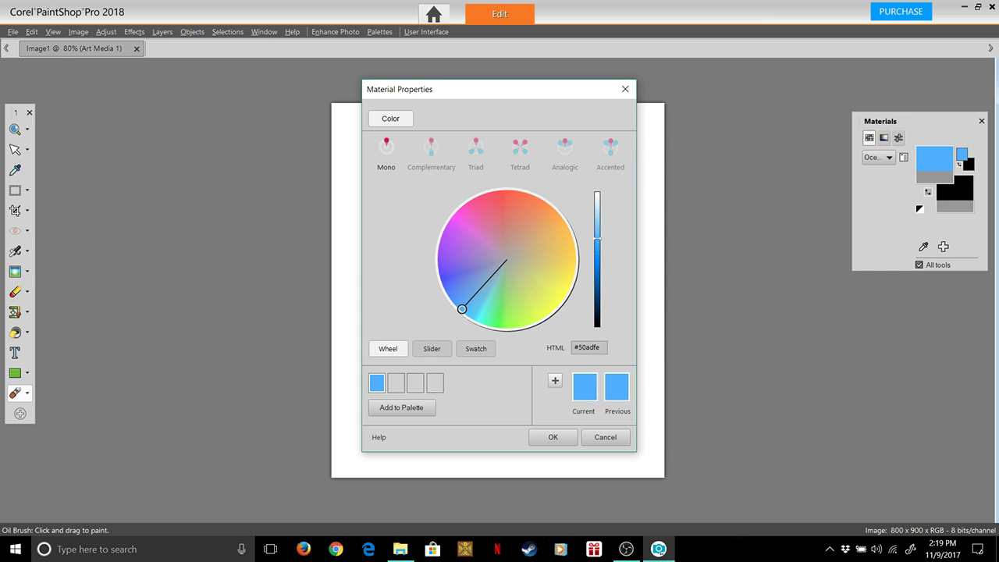
{"action": "left_click_drag", "start_coordinate": [462, 309], "coordinate": [447, 291]}
{"action": "left_click", "coordinate": [401, 407]}
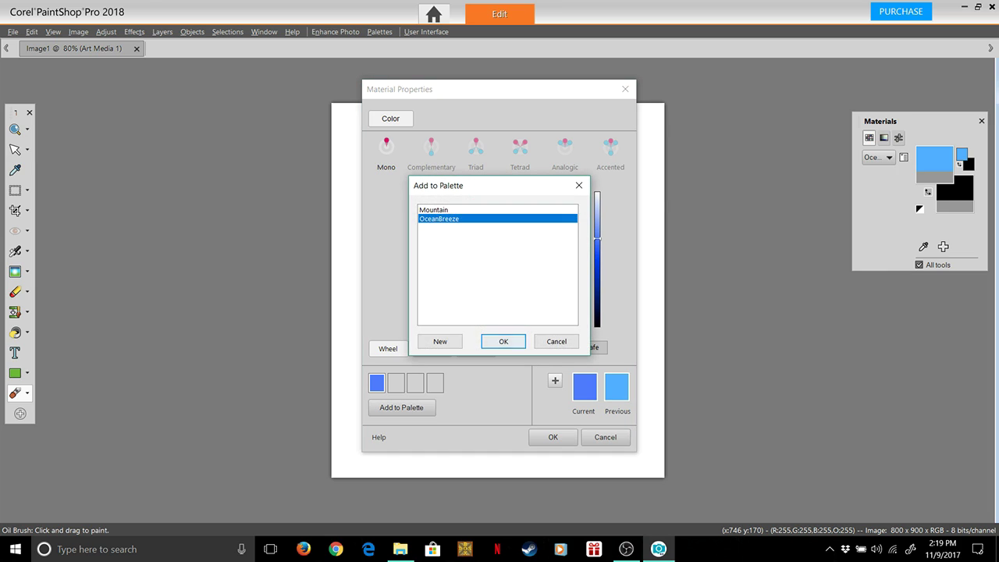
{"action": "left_click", "coordinate": [503, 341]}
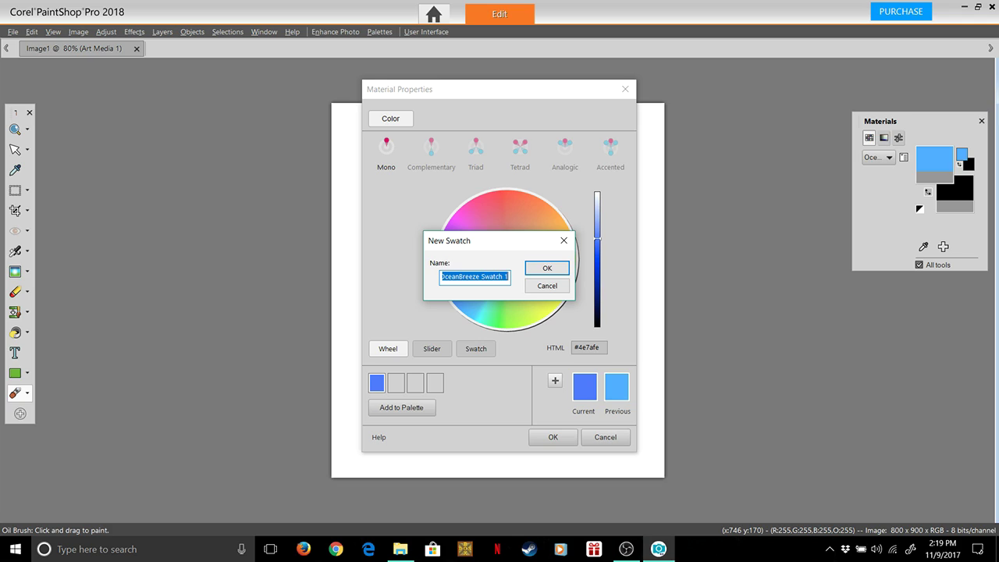
{"action": "left_click", "coordinate": [508, 277]}
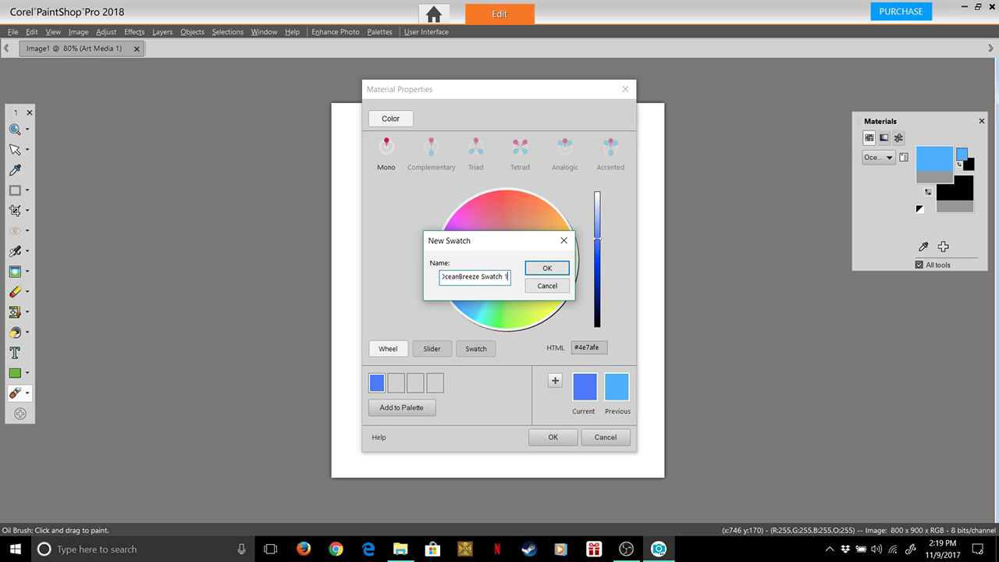
{"action": "key", "text": "BackSpace"}
{"action": "key", "text": "BackSpace"}
{"action": "key", "text": "BackSpace"}
{"action": "key", "text": "BackSpace"}
{"action": "key", "text": "BackSpace"}
{"action": "key", "text": "BackSpace"}
{"action": "type", "text": "BLUE"}
{"action": "key", "text": "Return"}
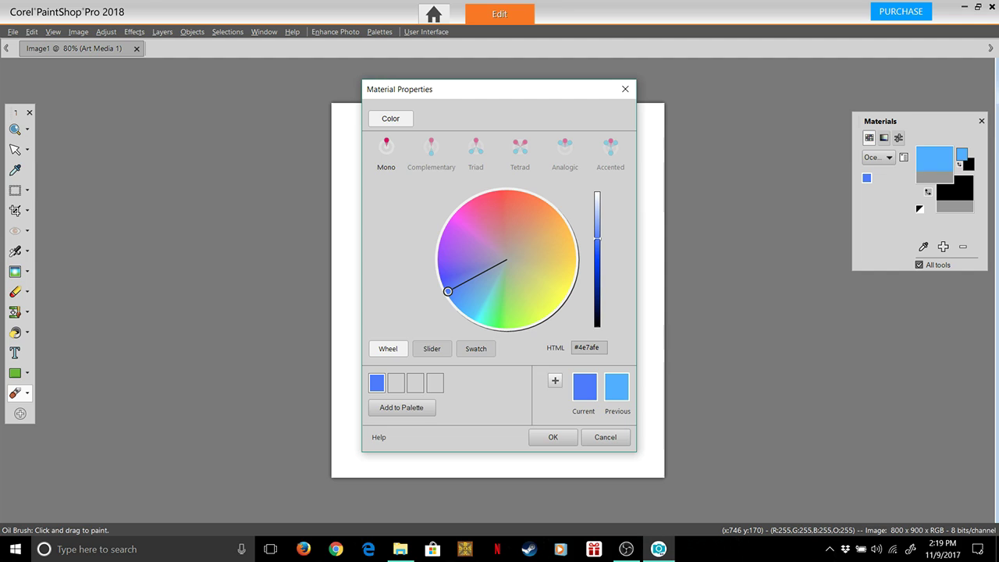
Lighten the colour to white (#ffffff) and add it to the OceanBreeze palette as a swatch labelled BLANCO.
{"action": "left_click_drag", "start_coordinate": [597, 238], "coordinate": [597, 193]}
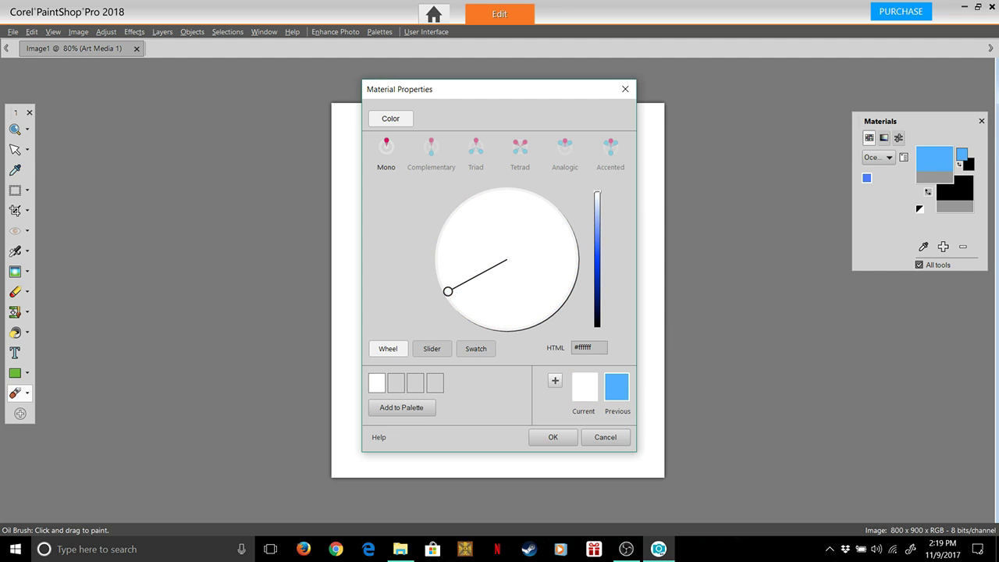
{"action": "left_click", "coordinate": [402, 408]}
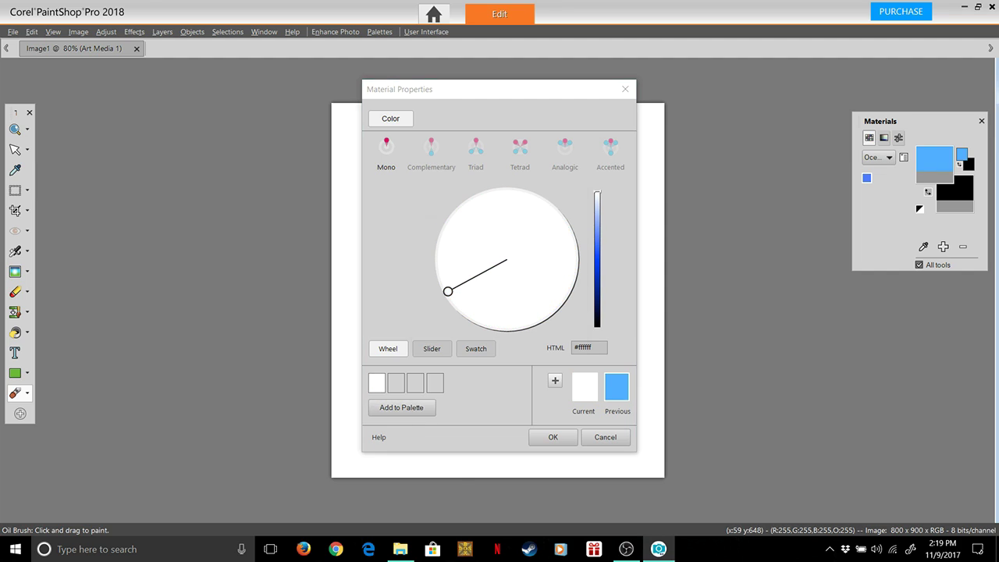
{"action": "left_click", "coordinate": [503, 341]}
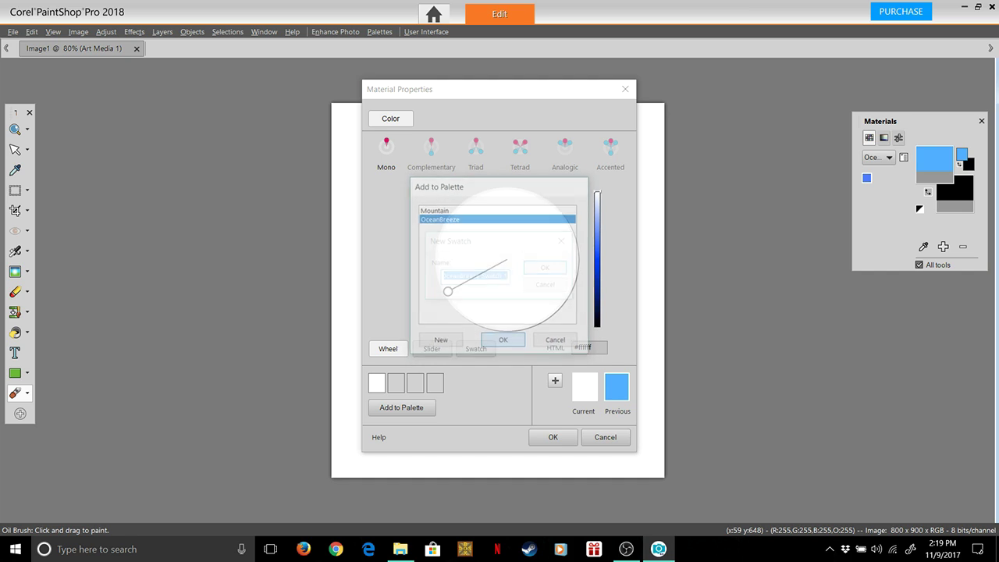
{"action": "left_click", "coordinate": [508, 277]}
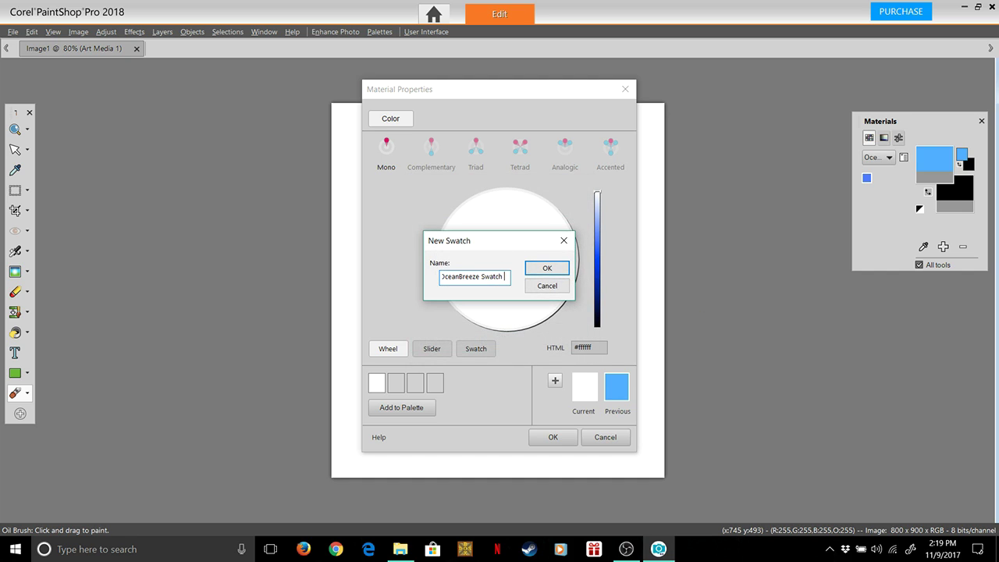
{"action": "key", "text": "BackSpace"}
{"action": "key", "text": "BackSpace"}
{"action": "key", "text": "BackSpace"}
{"action": "key", "text": "BackSpace"}
{"action": "key", "text": "BackSpace"}
{"action": "key", "text": "BackSpace"}
{"action": "type", "text": "BLANCO"}
{"action": "key", "text": "Return"}
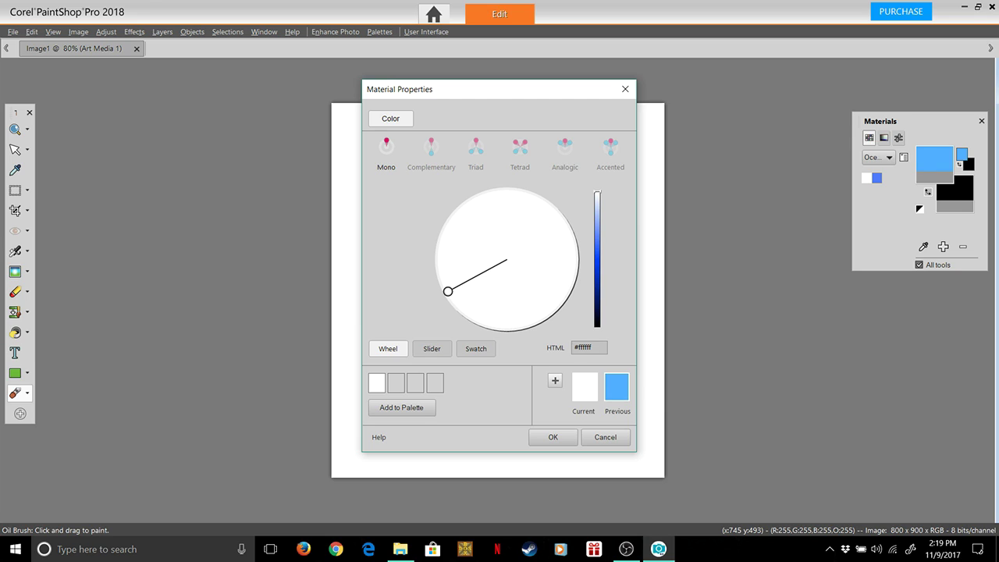
Mix the red #fe2610 on the colour wheel and add it to the OceanBreeze palette as a swatch labelled RED.
{"action": "left_click_drag", "start_coordinate": [597, 192], "coordinate": [597, 255]}
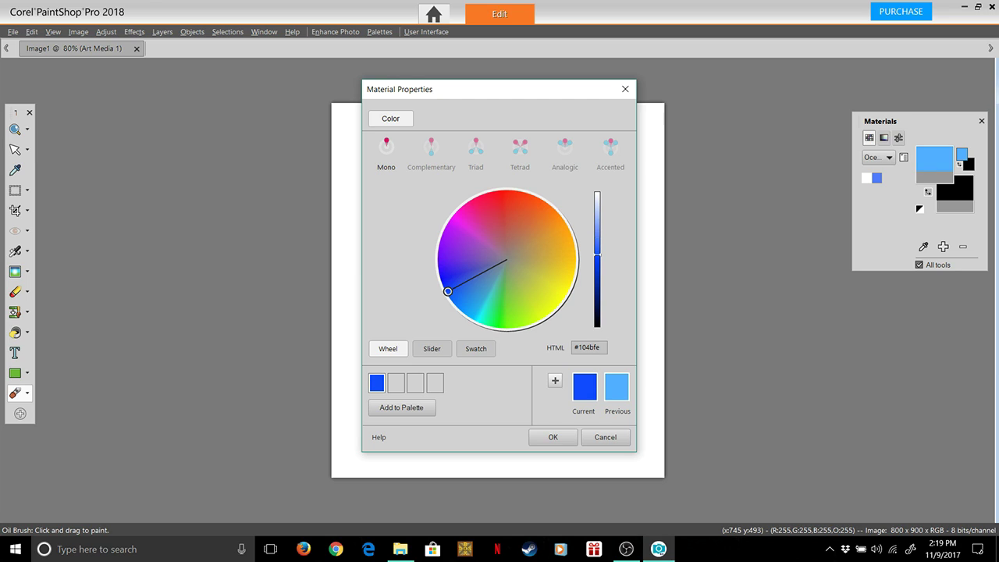
{"action": "left_click_drag", "start_coordinate": [510, 218], "coordinate": [511, 193]}
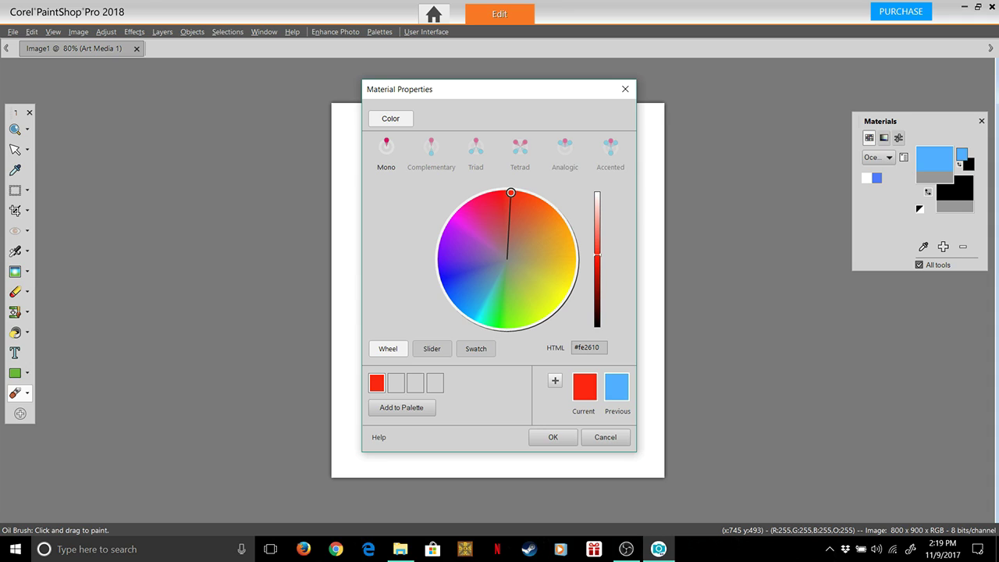
{"action": "left_click", "coordinate": [401, 407]}
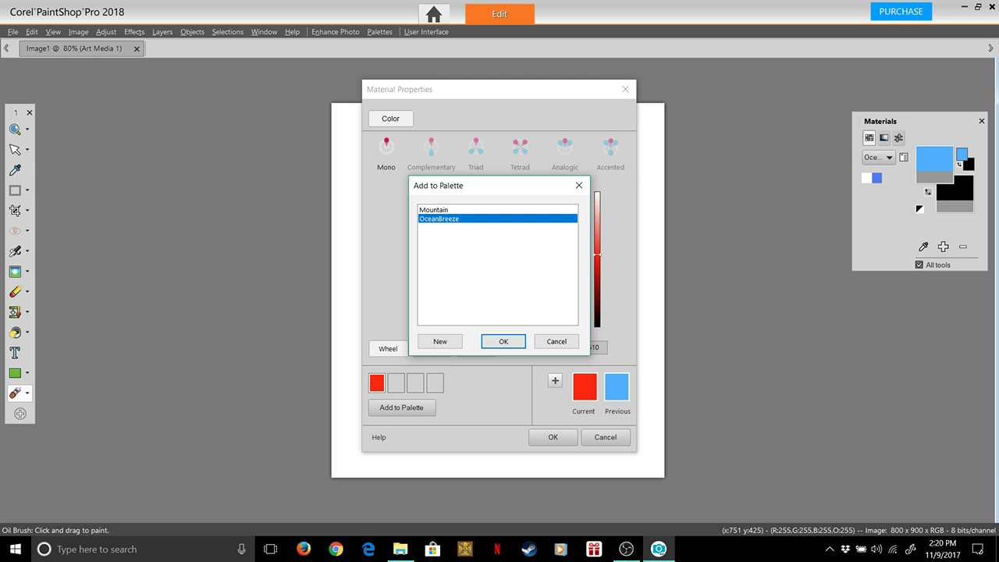
{"action": "left_click", "coordinate": [440, 341]}
{"action": "left_click", "coordinate": [507, 277]}
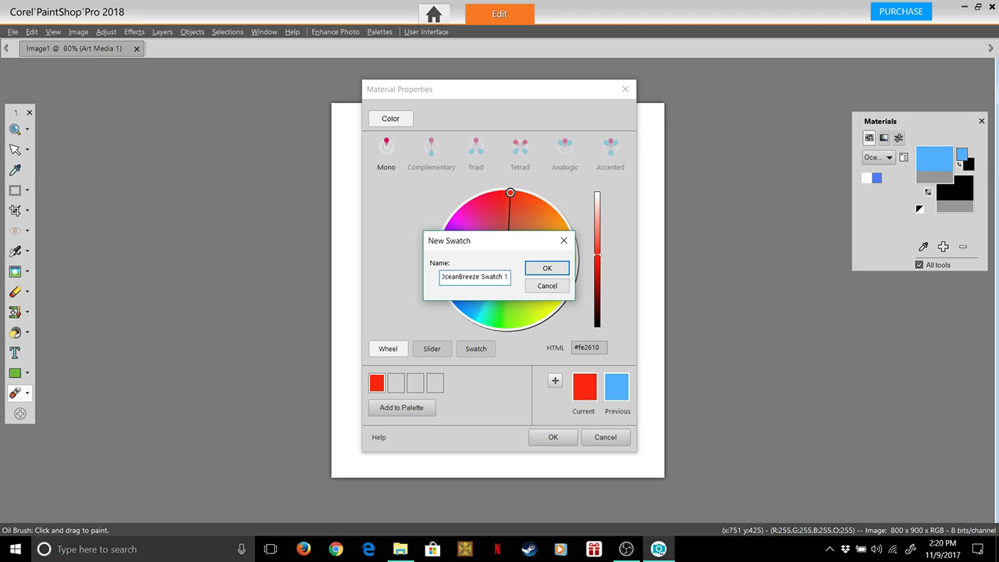
{"action": "key", "text": "BackSpace"}
{"action": "key", "text": "BackSpace"}
{"action": "key", "text": "BackSpace"}
{"action": "key", "text": "BackSpace"}
{"action": "key", "text": "BackSpace"}
{"action": "key", "text": "BackSpace"}
{"action": "type", "text": "RED"}
{"action": "key", "text": "Return"}
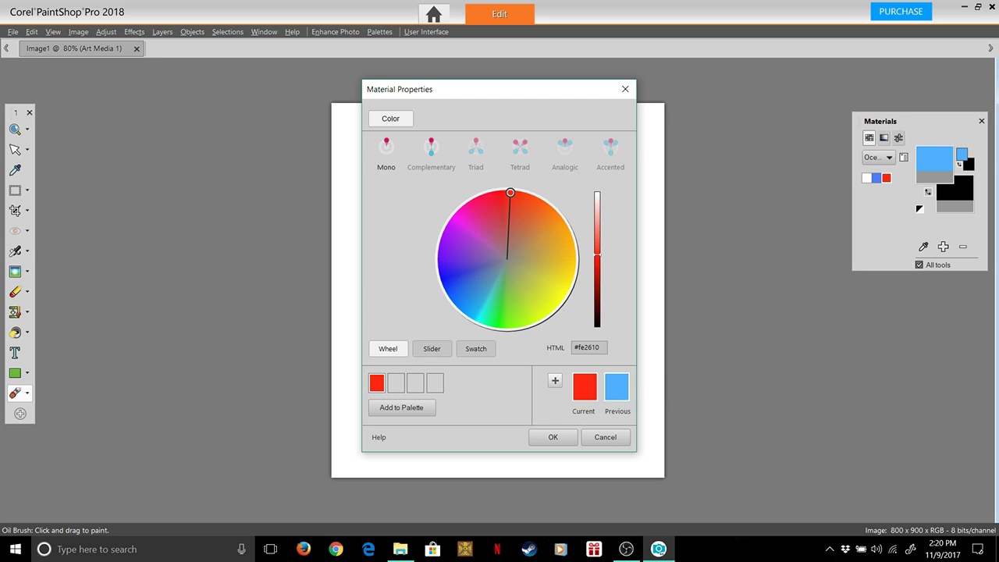
Try the Complementary, Triad and Tetrad colour harmonies with different hues on the wheel, and discard the changes.
{"action": "left_click", "coordinate": [432, 149]}
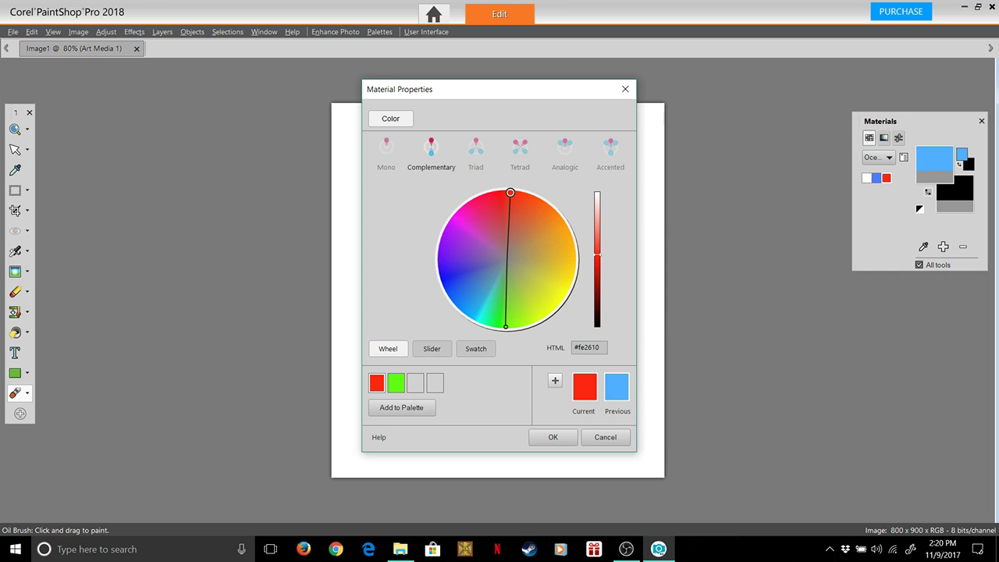
{"action": "left_click_drag", "start_coordinate": [510, 192], "coordinate": [475, 318]}
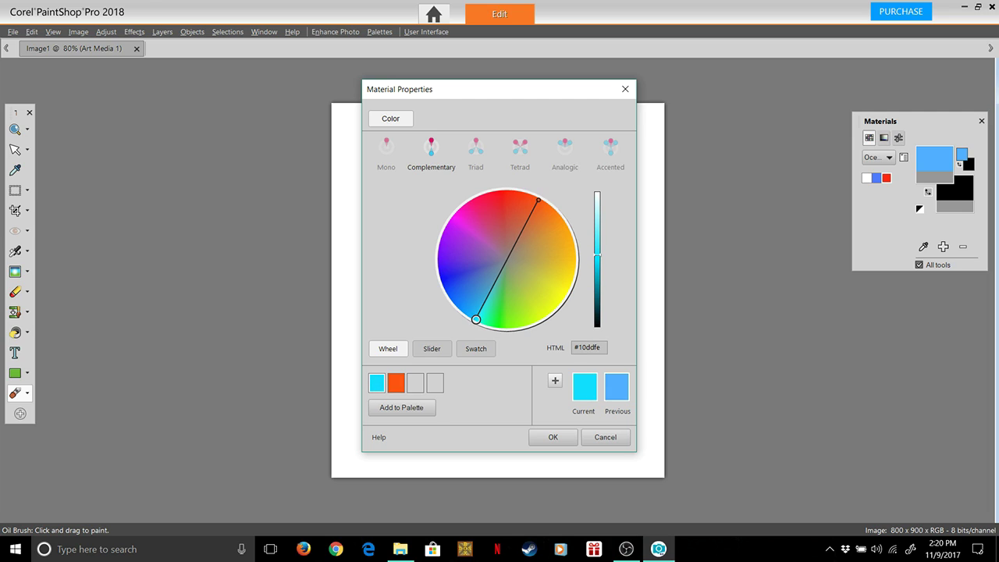
{"action": "left_click", "coordinate": [475, 146]}
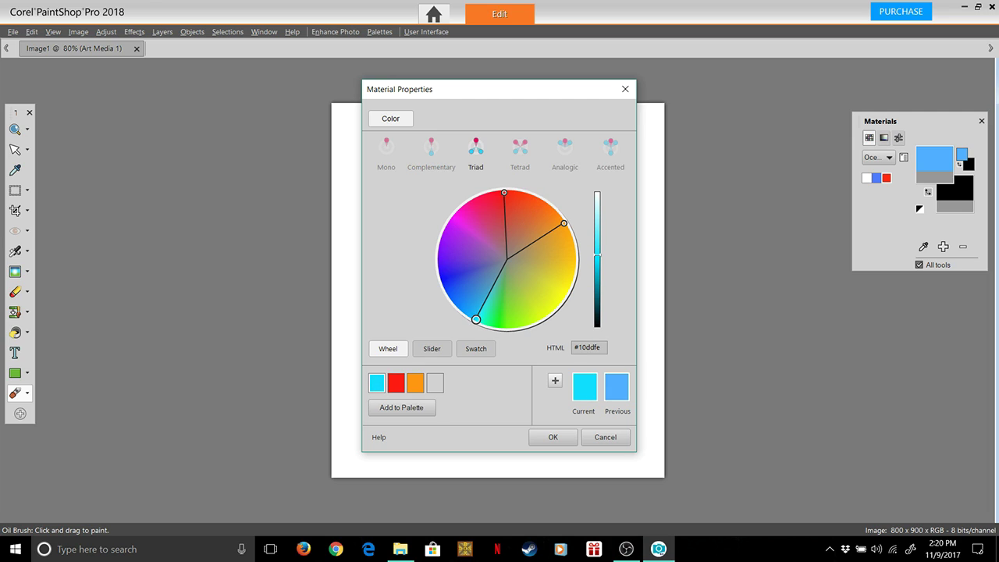
{"action": "left_click", "coordinate": [520, 146]}
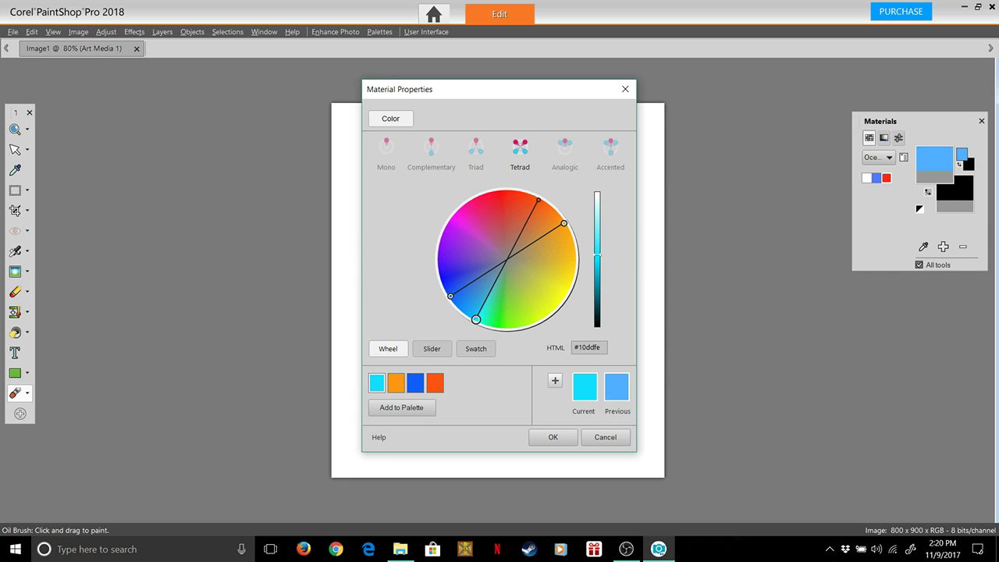
{"action": "left_click_drag", "start_coordinate": [476, 319], "coordinate": [553, 286]}
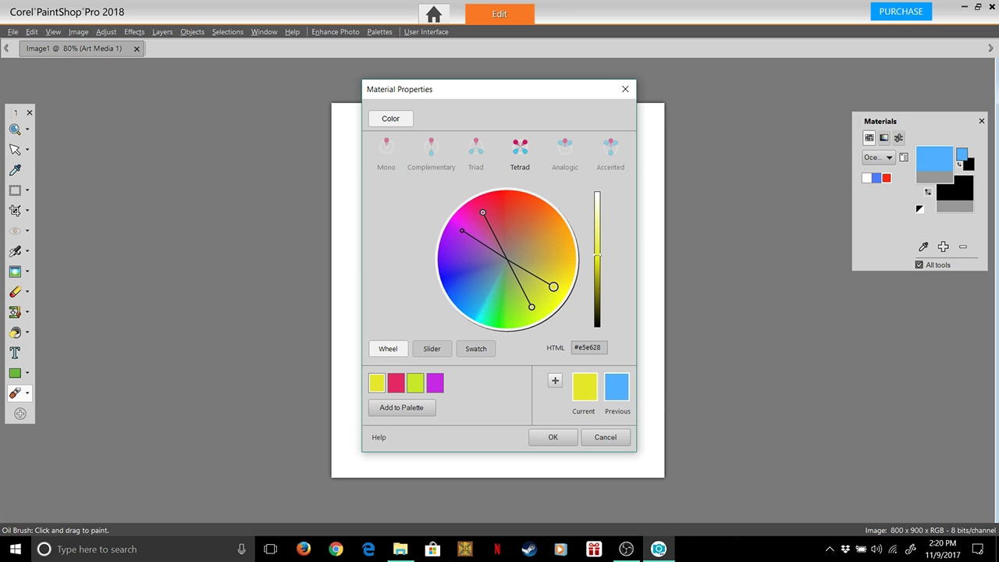
{"action": "left_click_drag", "start_coordinate": [483, 212], "coordinate": [495, 311]}
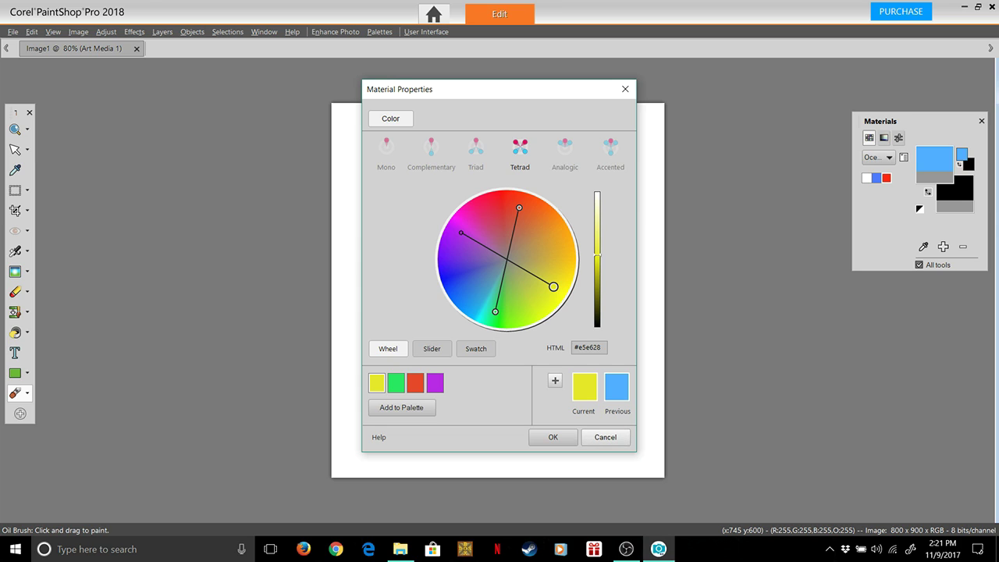
{"action": "left_click", "coordinate": [606, 437]}
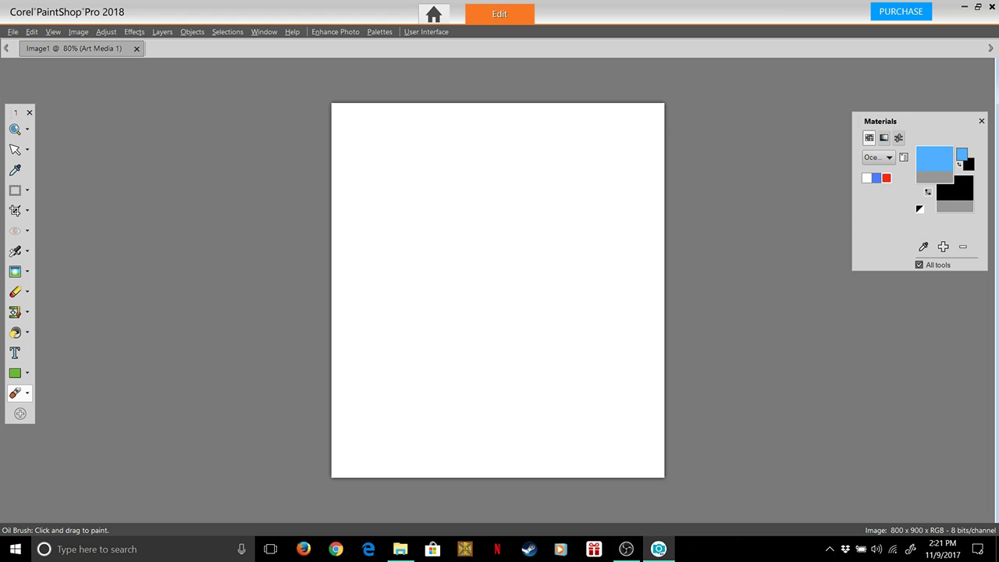
Make the OceanBreeze red swatch the foreground colour, test it with an Oil Brush scribble on the canvas, and undo the scribble.
{"action": "left_click", "coordinate": [887, 178]}
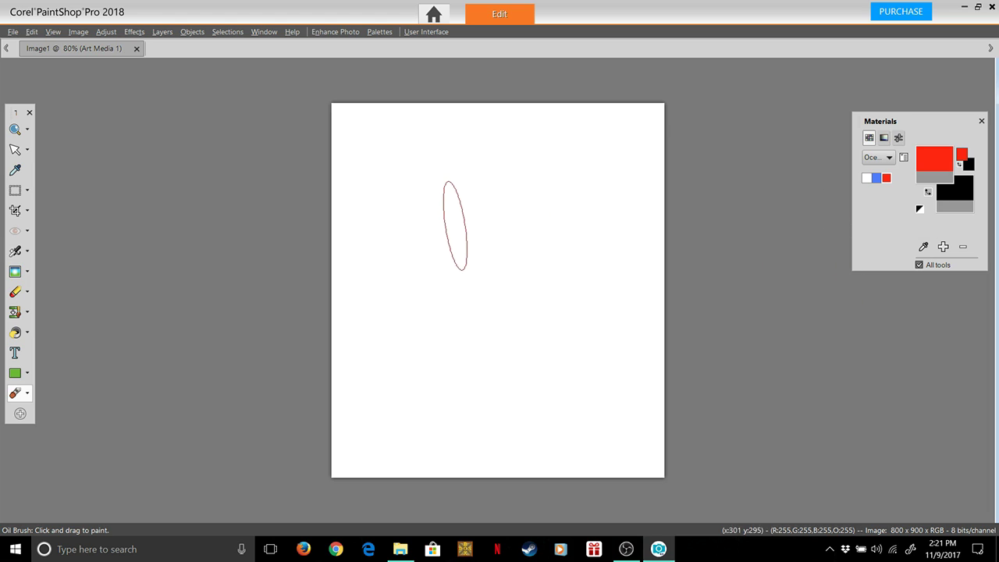
{"action": "mouse_move", "coordinate": [453, 223]}
{"action": "left_mouse_down"}
{"action": "mouse_move", "coordinate": [476, 205]}
{"action": "mouse_move", "coordinate": [487, 262]}
{"action": "mouse_move", "coordinate": [533, 316]}
{"action": "left_mouse_up"}
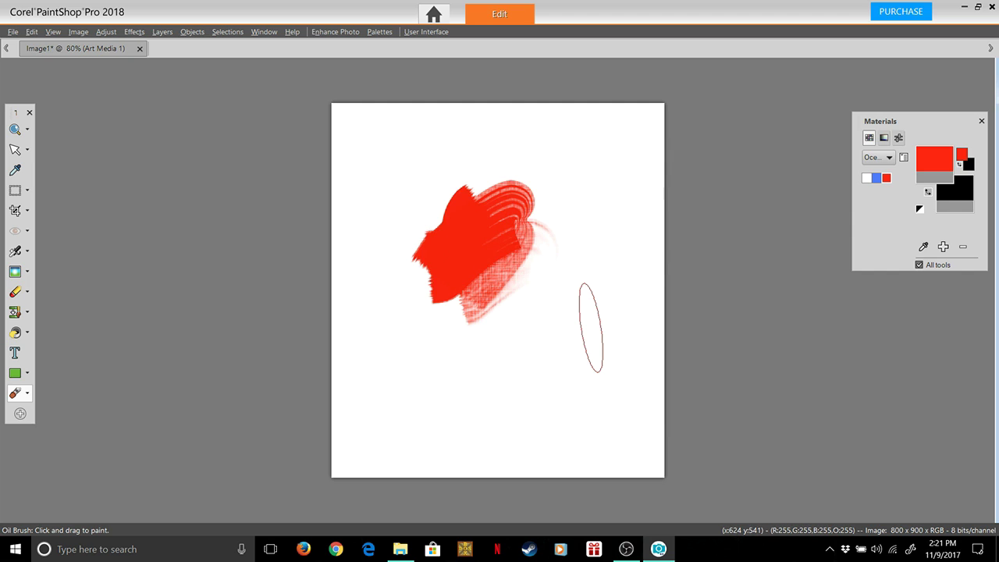
{"action": "key", "text": "ctrl+z"}
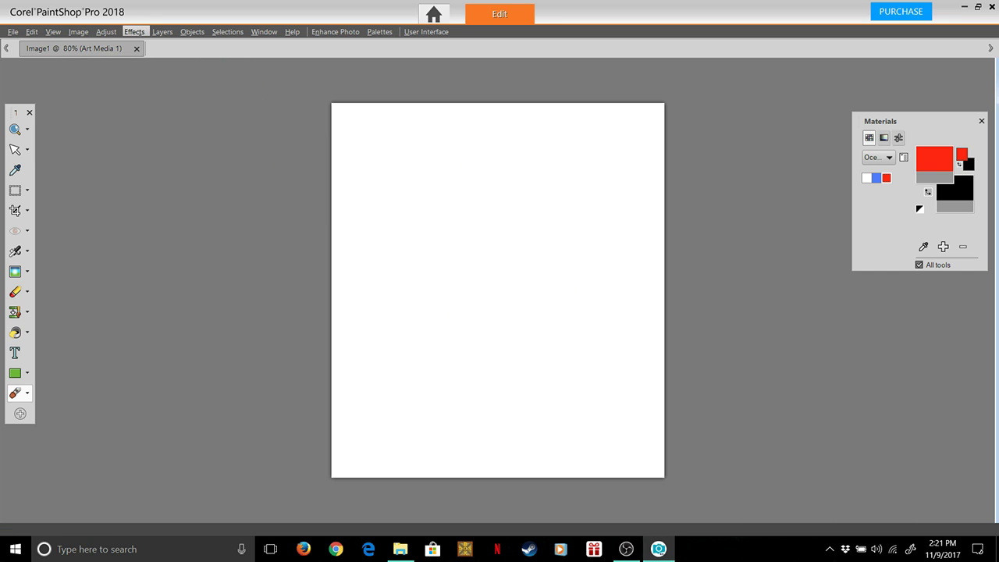
Show the Tool Options palette for the Oil Brush.
{"action": "left_click", "coordinate": [53, 32]}
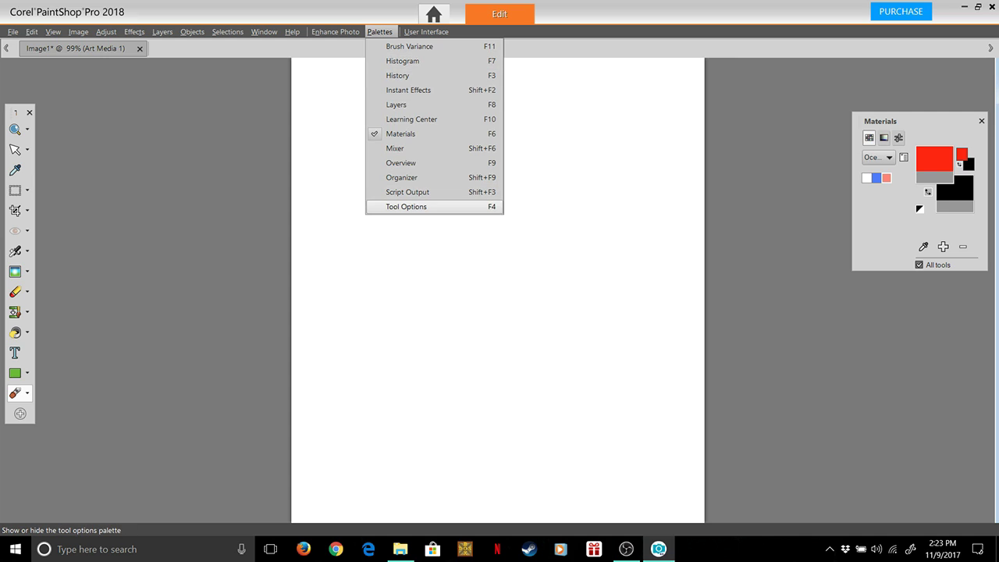
{"action": "left_click", "coordinate": [405, 206]}
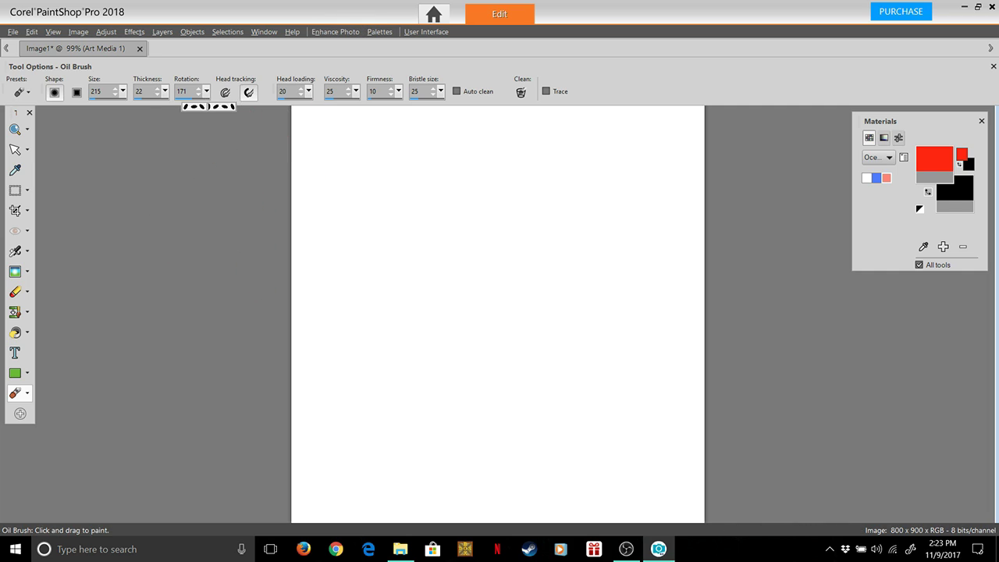
Set the Oil Brush rotation to 128, test it with a red scribble on the canvas, and undo the scribble.
{"action": "left_click_drag", "start_coordinate": [205, 107], "coordinate": [201, 107]}
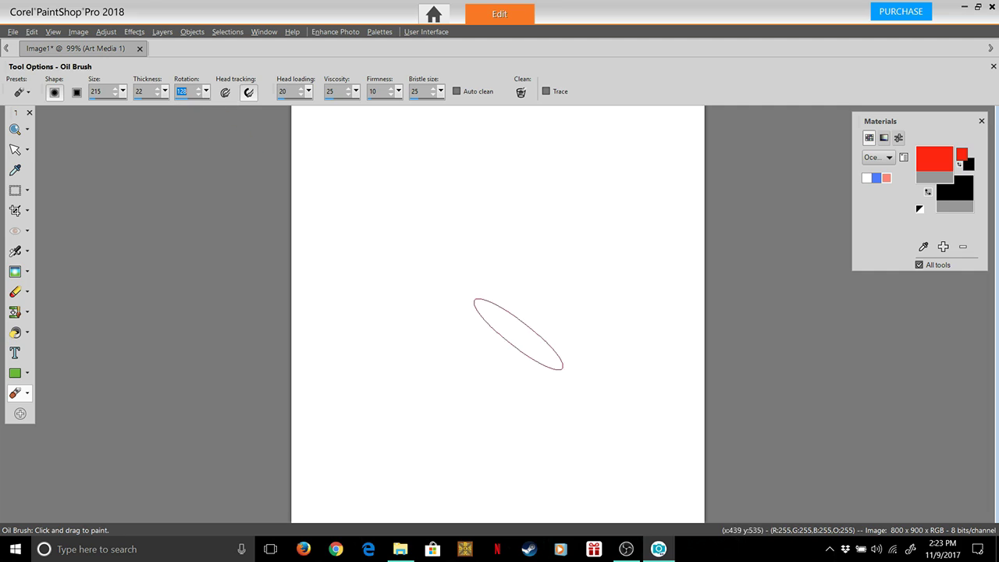
{"action": "mouse_move", "coordinate": [386, 261]}
{"action": "left_mouse_down"}
{"action": "mouse_move", "coordinate": [435, 226]}
{"action": "mouse_move", "coordinate": [488, 250]}
{"action": "left_mouse_up"}
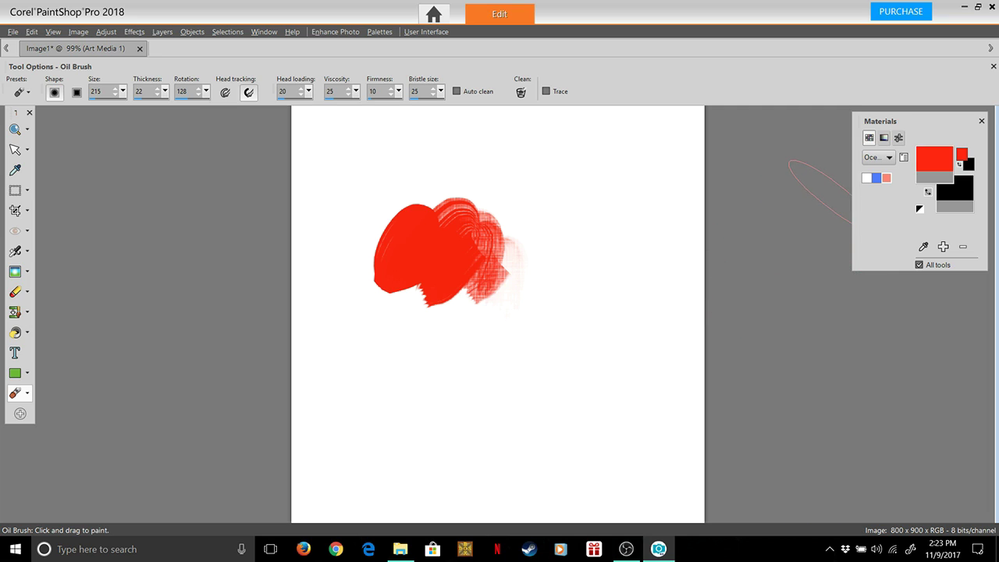
{"action": "key", "text": "ctrl+z"}
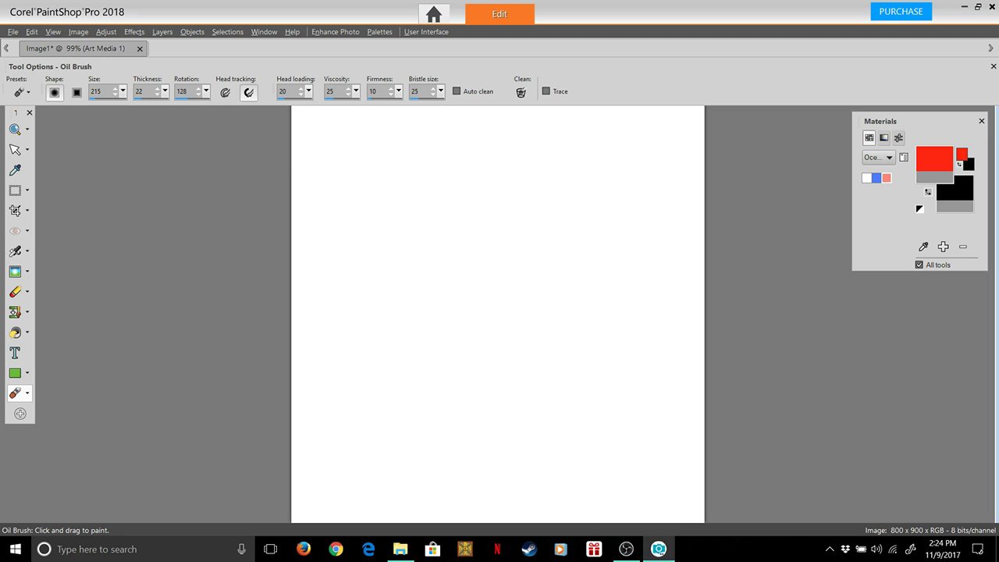
Make the OceanBreeze light red swatch #fe8478 the foreground colour.
{"action": "left_click", "coordinate": [886, 178]}
{"action": "left_click", "coordinate": [934, 159]}
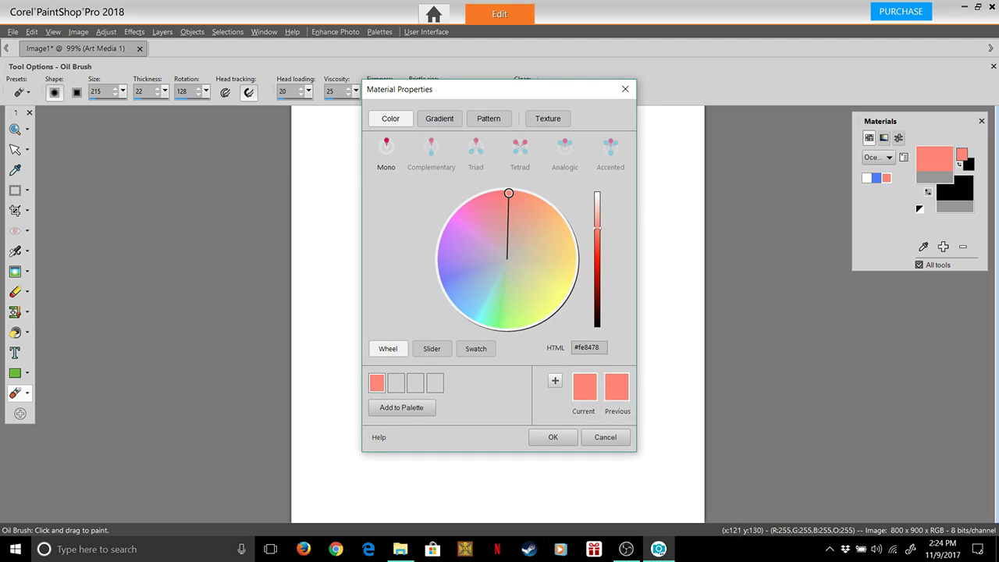
{"action": "left_click", "coordinate": [625, 89]}
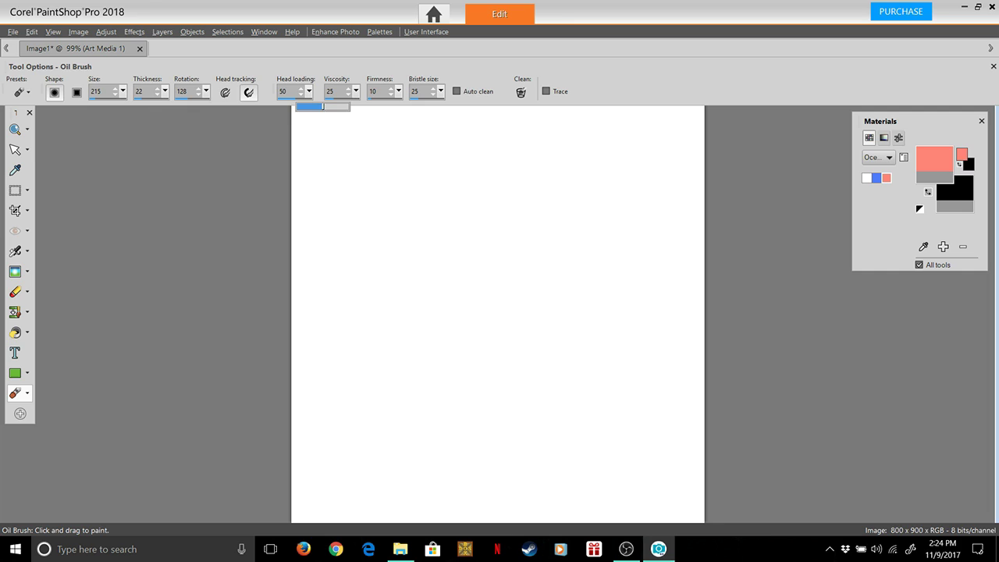
Set the Oil Brush head loading to 50, firmness to 6 and bristle size to 100, and undo a light red test scribble.
{"action": "left_click", "coordinate": [322, 106]}
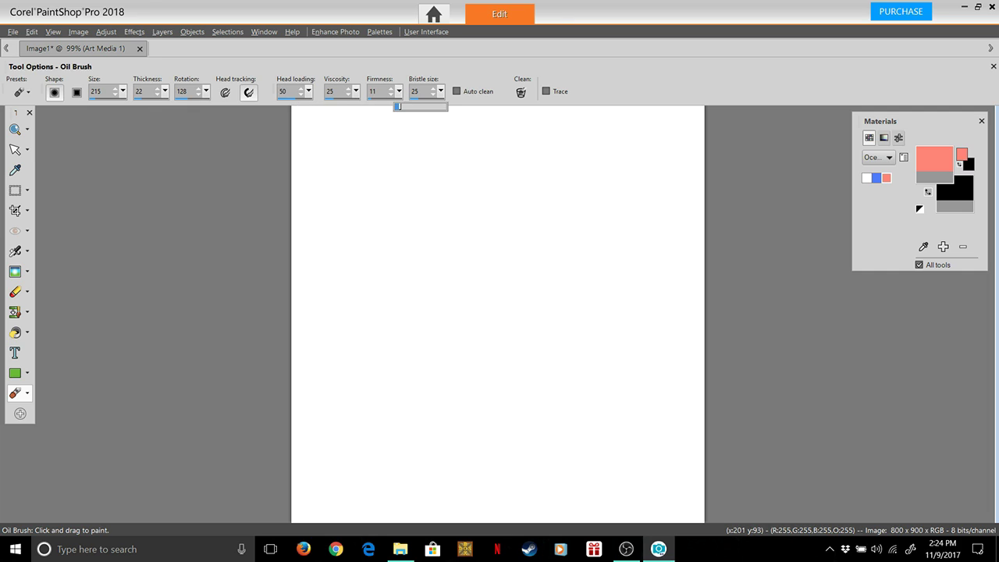
{"action": "left_click", "coordinate": [396, 106]}
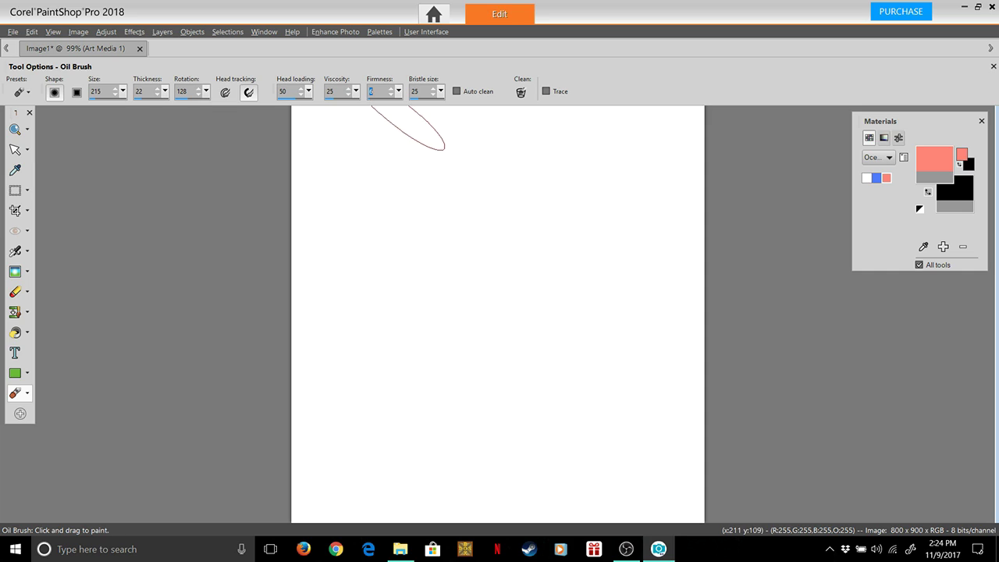
{"action": "left_click_drag", "start_coordinate": [440, 91], "coordinate": [441, 107]}
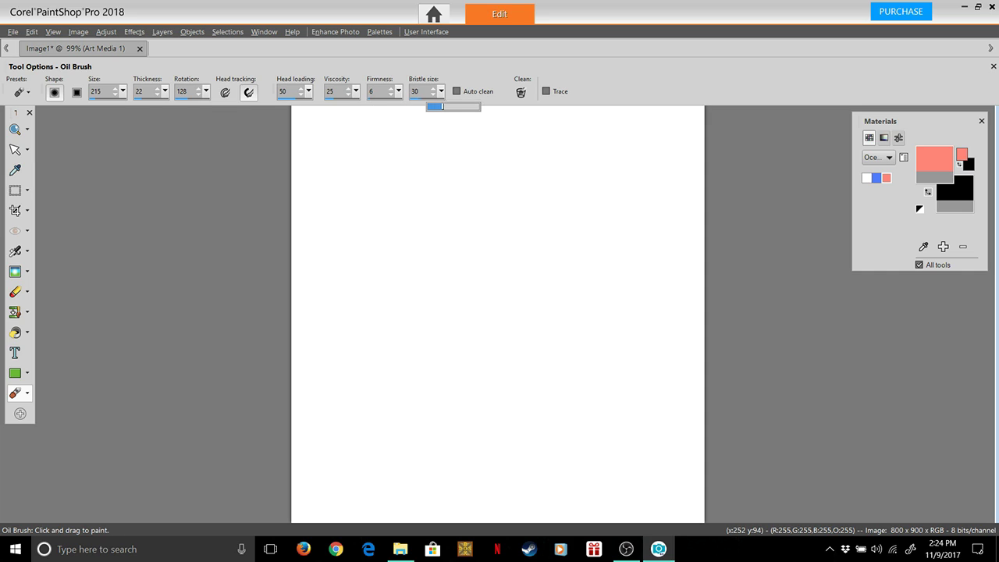
{"action": "mouse_move", "coordinate": [412, 290]}
{"action": "left_mouse_down"}
{"action": "mouse_move", "coordinate": [459, 251]}
{"action": "mouse_move", "coordinate": [457, 317]}
{"action": "mouse_move", "coordinate": [647, 259]}
{"action": "mouse_move", "coordinate": [809, 265]}
{"action": "left_mouse_up"}
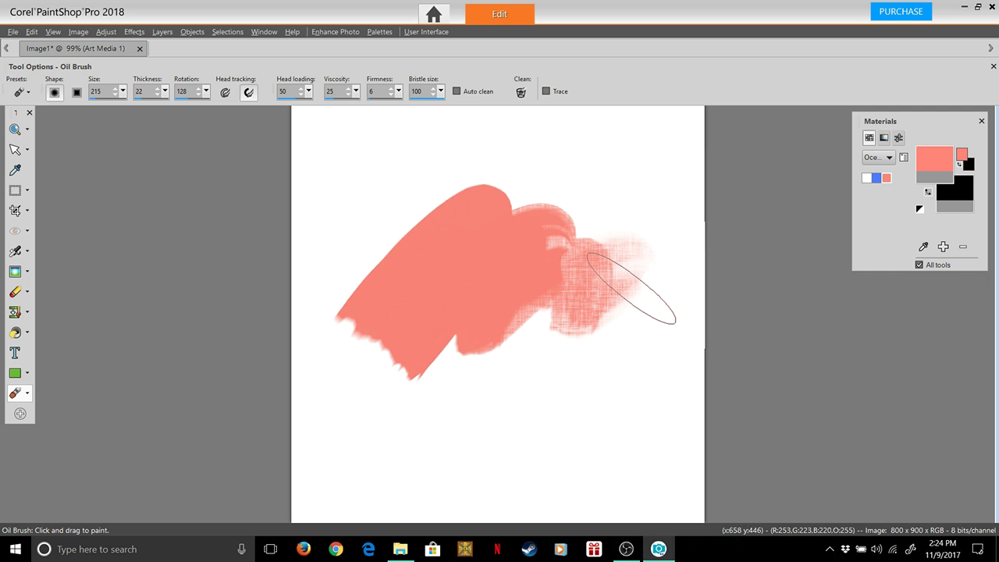
{"action": "key", "text": "ctrl+z"}
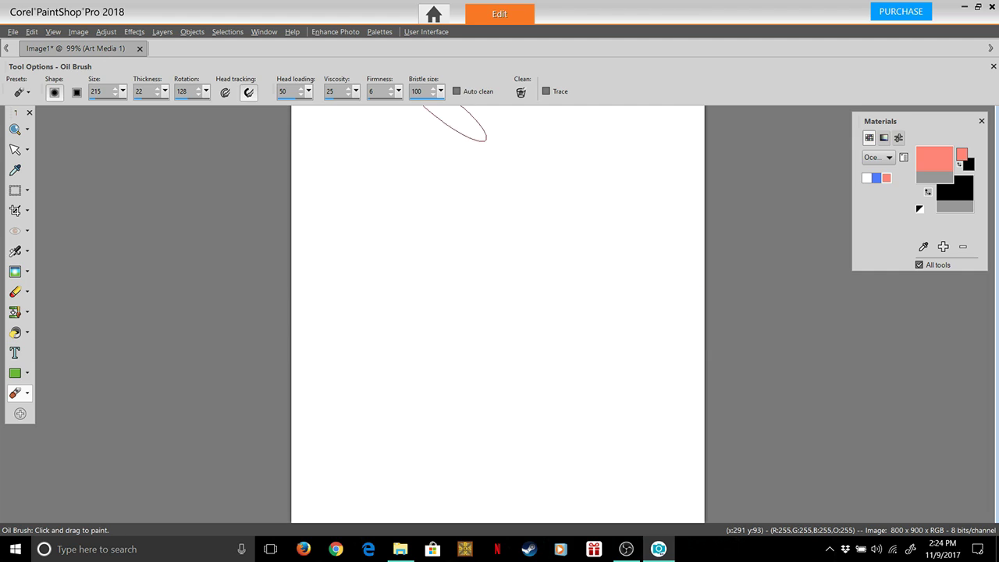
Paint a light red cloud-like patch across the upper half of the canvas with bristle size 29, extending its edges at rotation 245.
{"action": "left_click", "coordinate": [440, 91]}
{"action": "mouse_move", "coordinate": [341, 310]}
{"action": "left_mouse_down"}
{"action": "mouse_move", "coordinate": [474, 263]}
{"action": "mouse_move", "coordinate": [572, 292]}
{"action": "mouse_move", "coordinate": [612, 268]}
{"action": "mouse_move", "coordinate": [588, 243]}
{"action": "mouse_move", "coordinate": [415, 261]}
{"action": "left_mouse_up"}
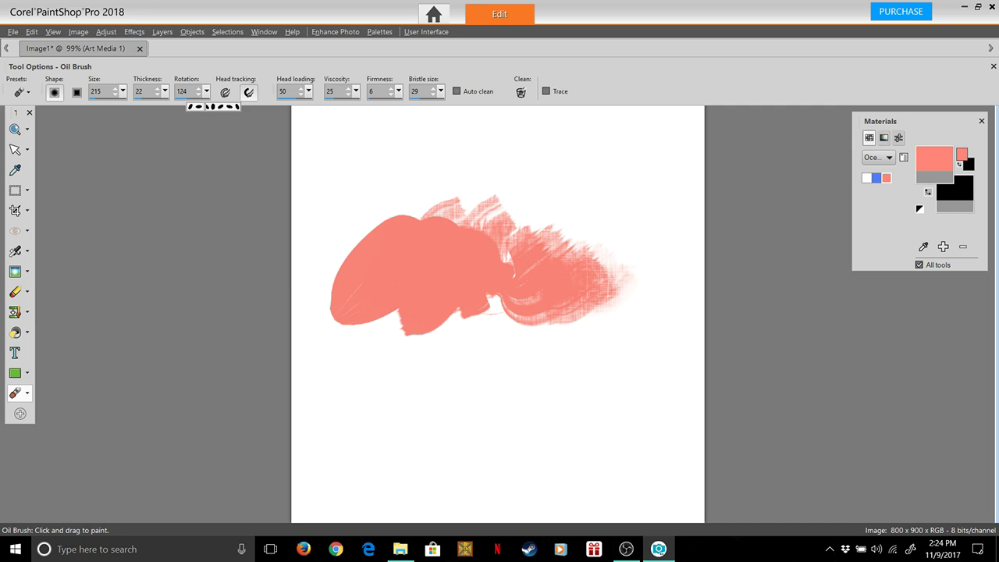
{"action": "left_click_drag", "start_coordinate": [220, 107], "coordinate": [223, 107]}
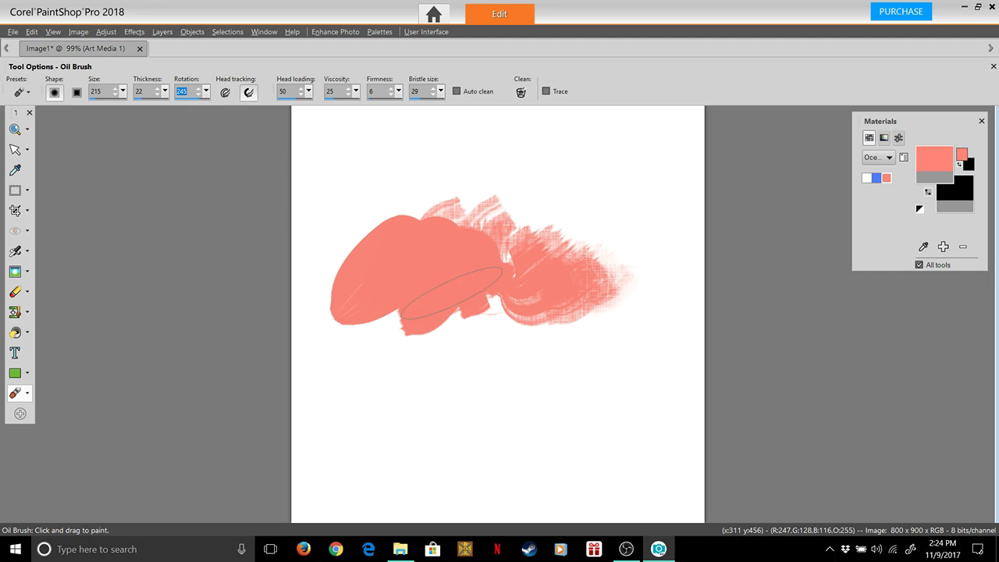
{"action": "mouse_move", "coordinate": [365, 235]}
{"action": "left_mouse_down"}
{"action": "mouse_move", "coordinate": [454, 287]}
{"action": "mouse_move", "coordinate": [475, 228]}
{"action": "mouse_move", "coordinate": [508, 267]}
{"action": "mouse_move", "coordinate": [576, 246]}
{"action": "mouse_move", "coordinate": [605, 292]}
{"action": "left_mouse_up"}
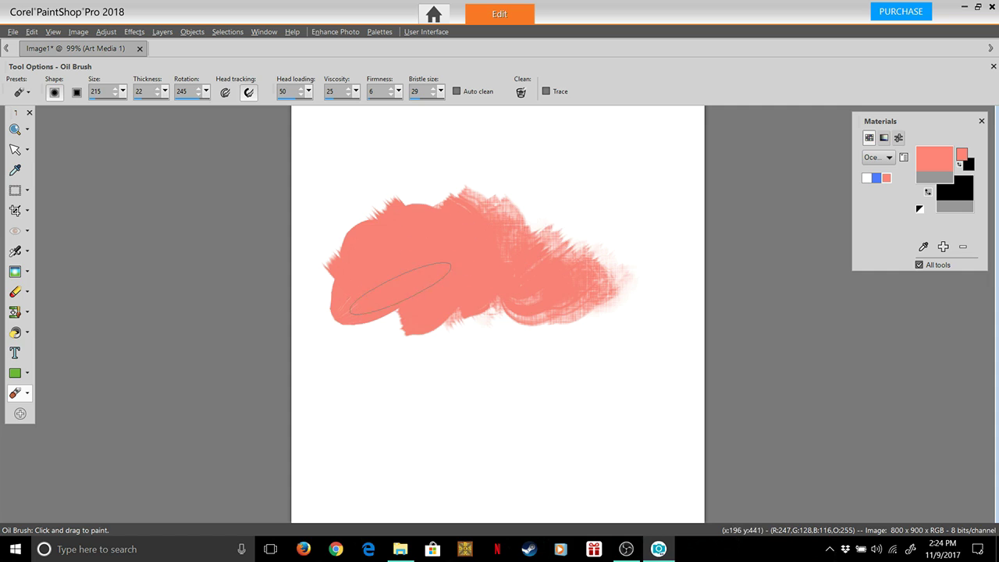
{"action": "mouse_move", "coordinate": [400, 288]}
{"action": "left_mouse_down"}
{"action": "mouse_move", "coordinate": [324, 243]}
{"action": "mouse_move", "coordinate": [341, 312]}
{"action": "mouse_move", "coordinate": [379, 279]}
{"action": "left_mouse_up"}
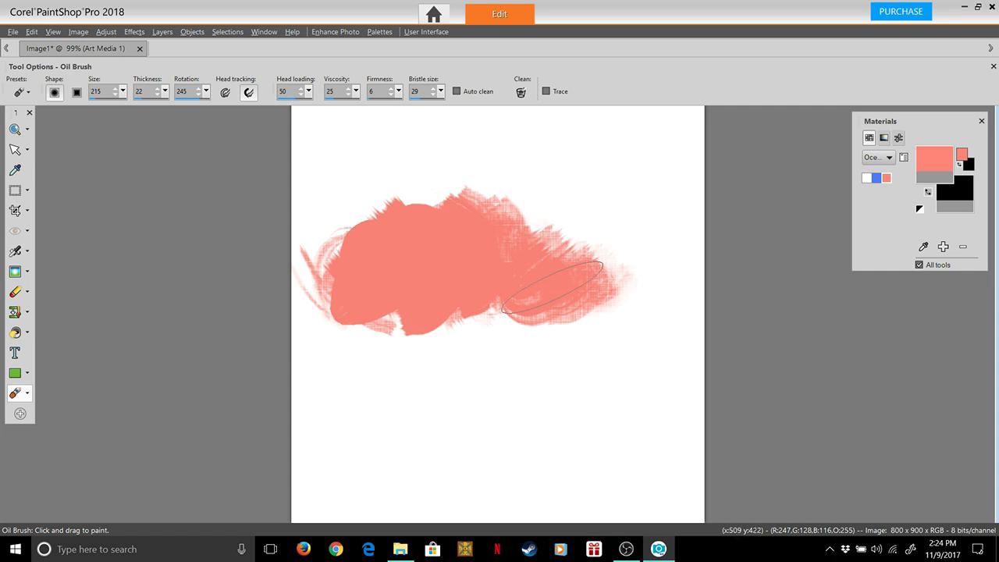
{"action": "mouse_move", "coordinate": [547, 273]}
{"action": "left_mouse_down"}
{"action": "mouse_move", "coordinate": [513, 279]}
{"action": "mouse_move", "coordinate": [350, 238]}
{"action": "mouse_move", "coordinate": [420, 173]}
{"action": "left_mouse_up"}
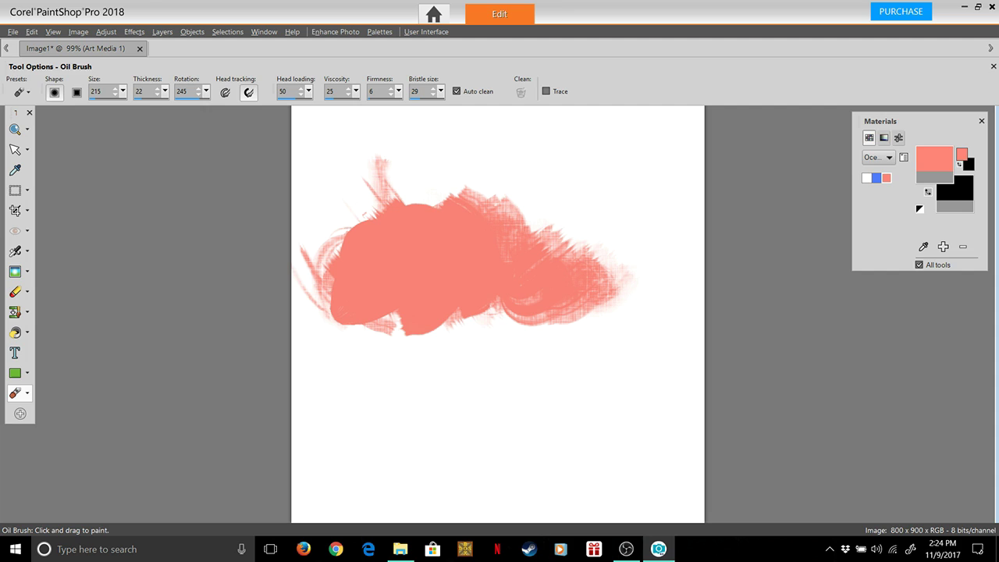
Lighten the blue OceanBreeze swatch to #92adfe without changing its hue.
{"action": "left_click", "coordinate": [875, 178]}
{"action": "left_click", "coordinate": [935, 158]}
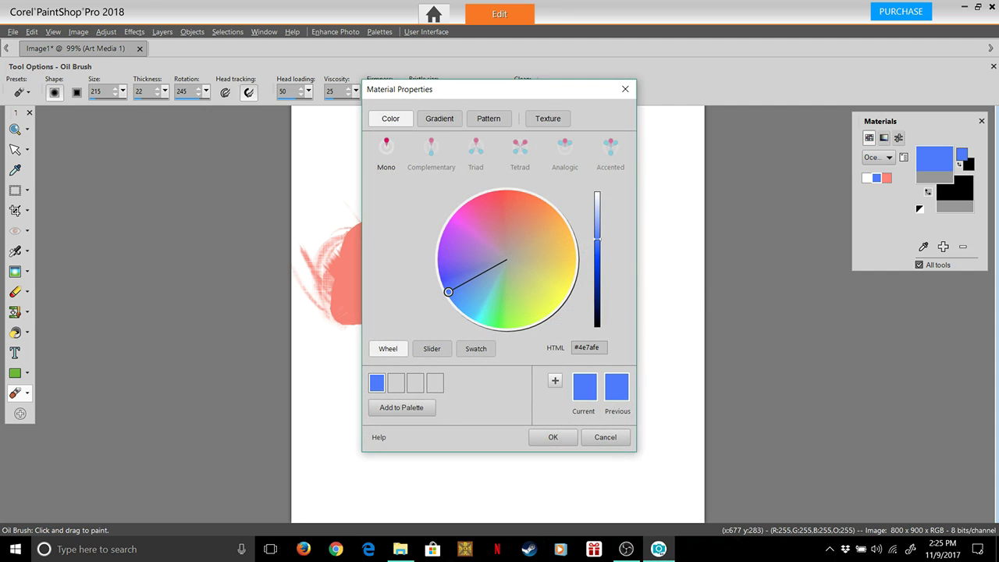
{"action": "left_click_drag", "start_coordinate": [597, 239], "coordinate": [597, 223]}
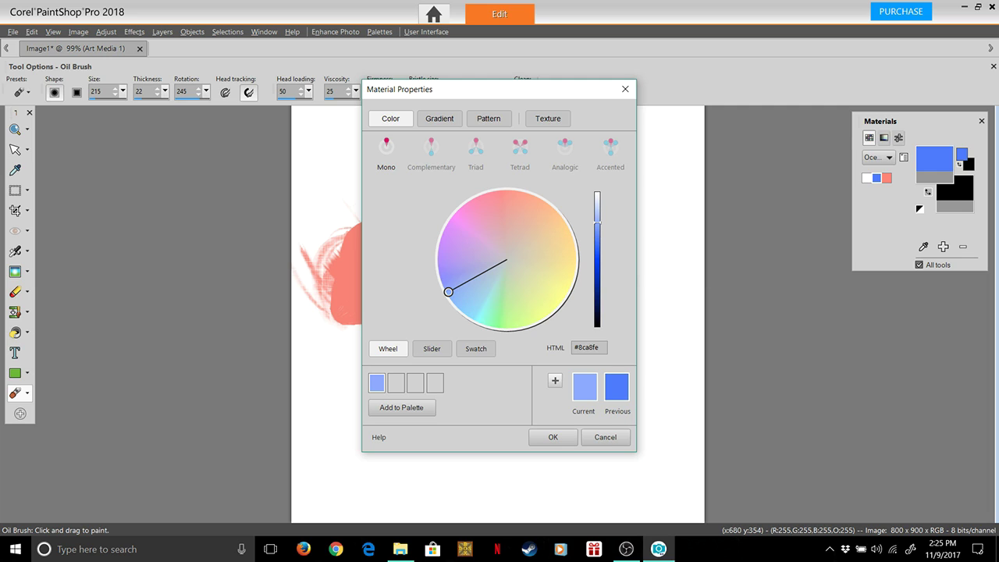
{"action": "left_click", "coordinate": [552, 437]}
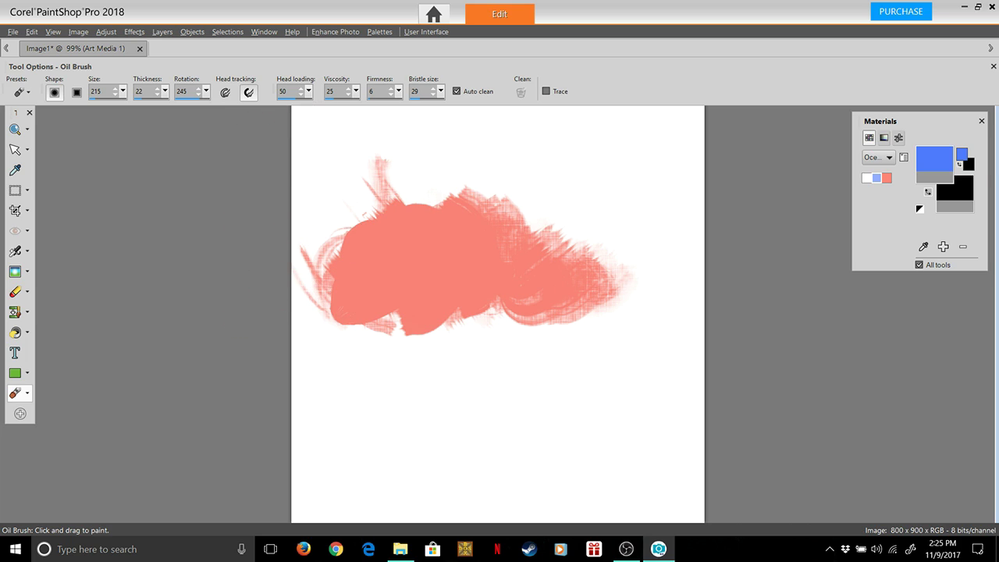
Set the Oil Brush head loading to 81, test it with a blue stroke beside the red patch, and undo the stroke.
{"action": "left_click", "coordinate": [309, 91]}
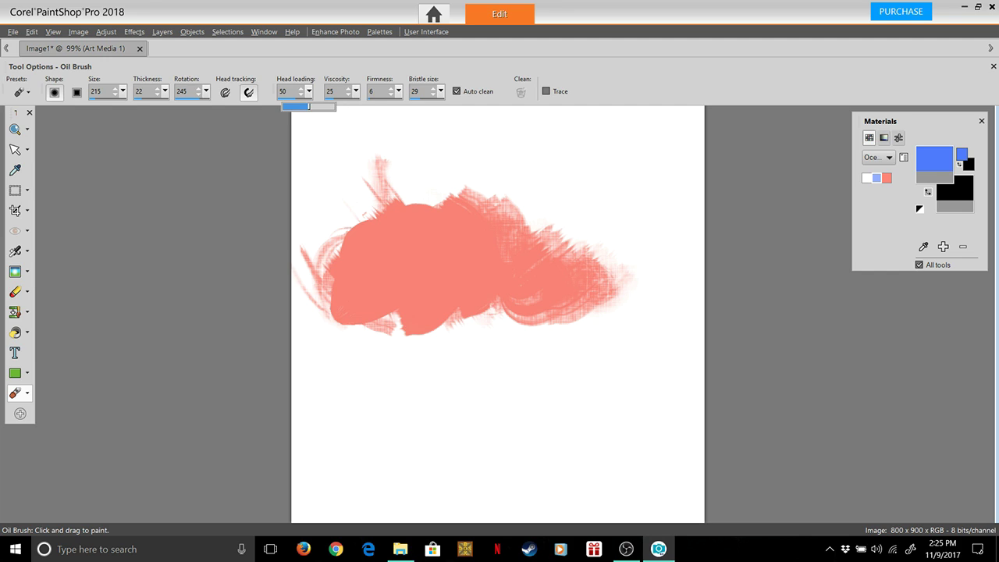
{"action": "left_click_drag", "start_coordinate": [322, 106], "coordinate": [324, 106]}
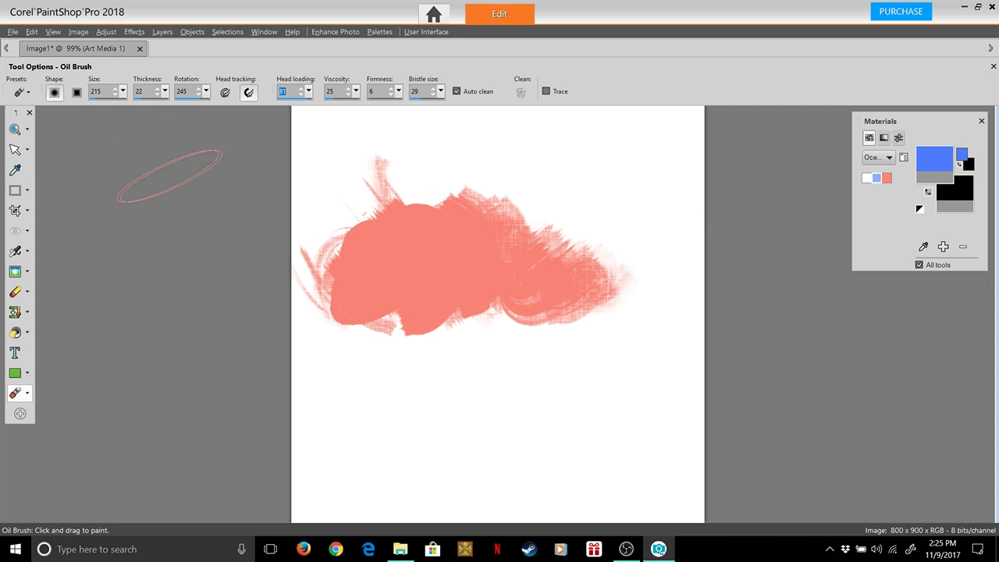
{"action": "mouse_move", "coordinate": [272, 325]}
{"action": "left_mouse_down"}
{"action": "mouse_move", "coordinate": [275, 266]}
{"action": "mouse_move", "coordinate": [301, 207]}
{"action": "mouse_move", "coordinate": [308, 142]}
{"action": "mouse_move", "coordinate": [332, 106]}
{"action": "left_mouse_up"}
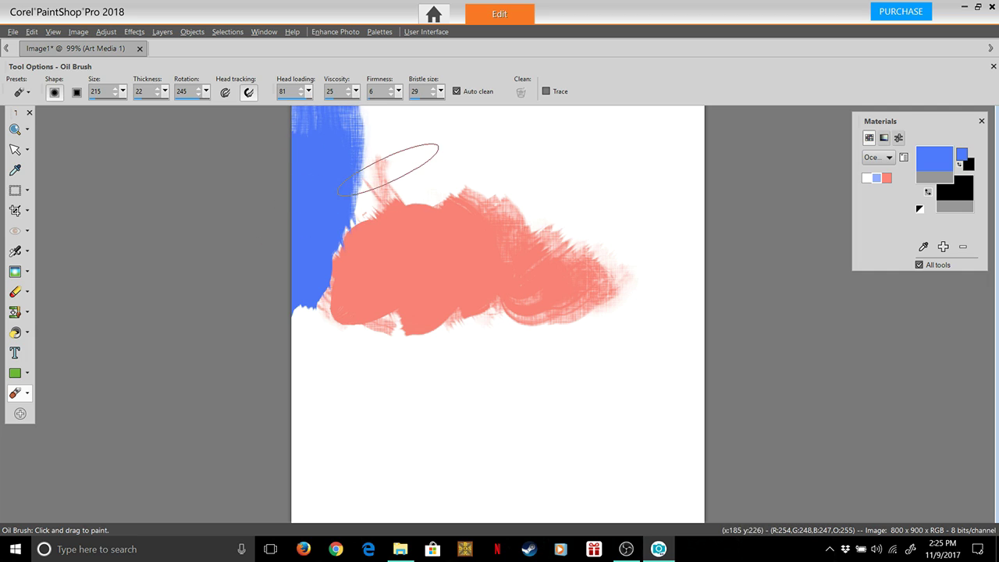
{"action": "key", "text": "ctrl+z"}
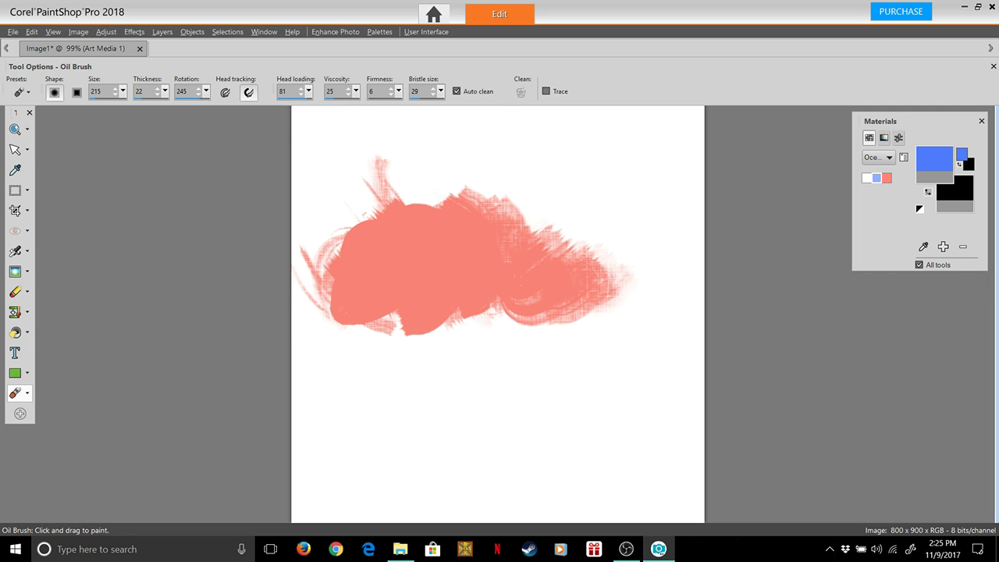
Make the lightened blue OceanBreeze swatch the foreground colour.
{"action": "left_click", "coordinate": [876, 178]}
{"action": "left_click", "coordinate": [934, 160]}
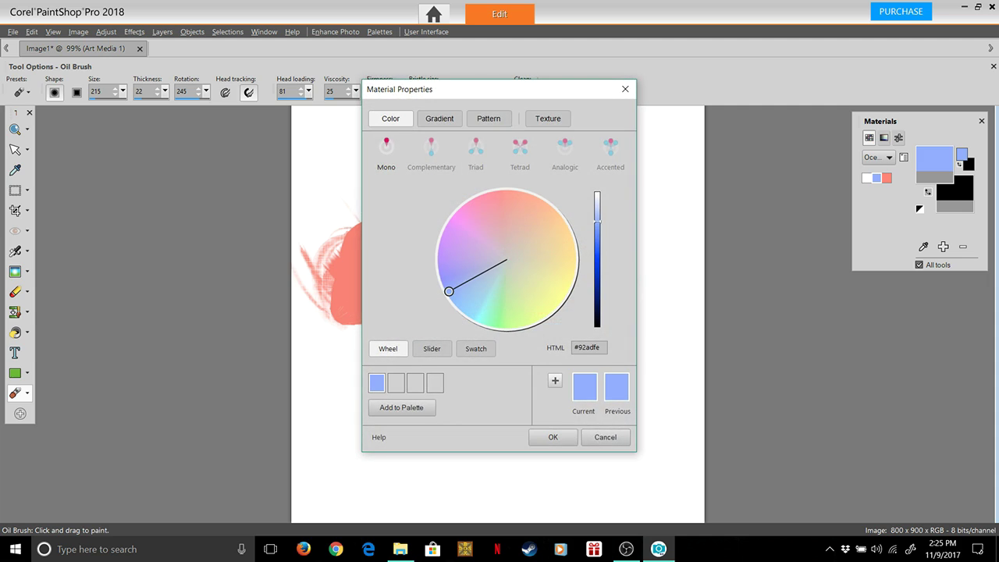
{"action": "left_click", "coordinate": [551, 432]}
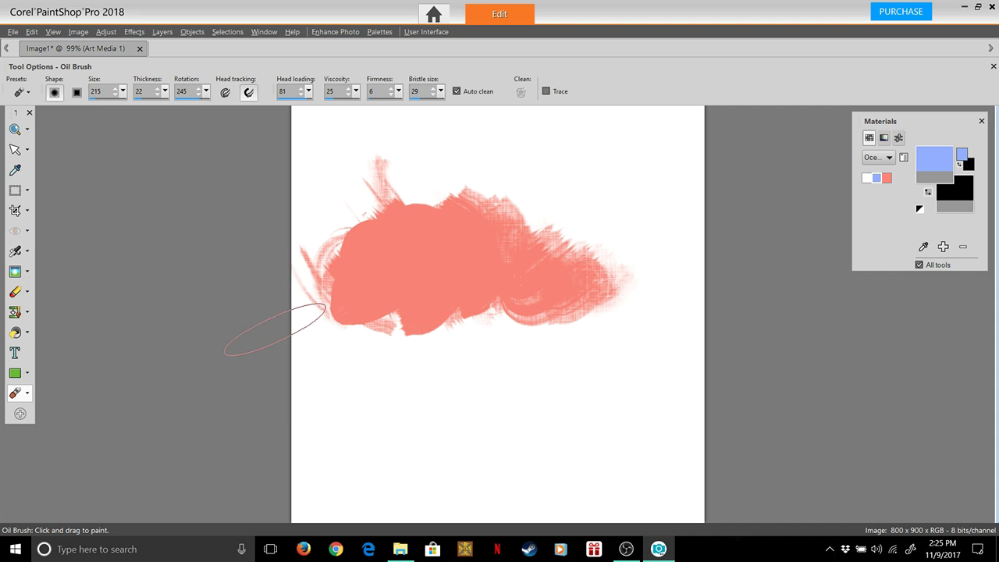
Paint a light blue area across the canvas top and down both sides of the red patch, undoing and repainting the stroke that smears it.
{"action": "mouse_move", "coordinate": [270, 330]}
{"action": "left_mouse_down"}
{"action": "mouse_move", "coordinate": [261, 261]}
{"action": "mouse_move", "coordinate": [357, 145]}
{"action": "mouse_move", "coordinate": [391, 164]}
{"action": "mouse_move", "coordinate": [419, 123]}
{"action": "mouse_move", "coordinate": [491, 167]}
{"action": "mouse_move", "coordinate": [548, 183]}
{"action": "mouse_move", "coordinate": [503, 109]}
{"action": "left_mouse_up"}
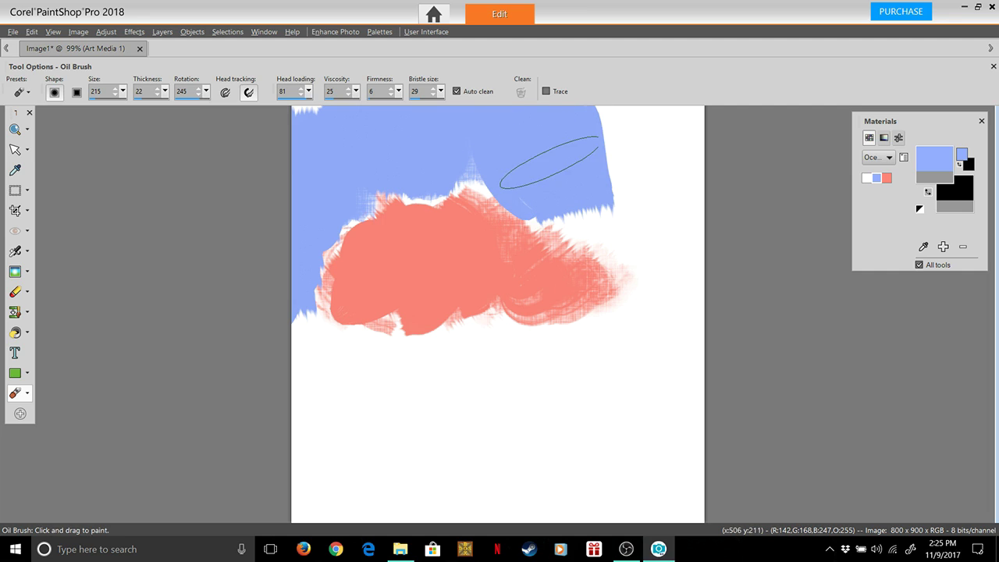
{"action": "mouse_move", "coordinate": [546, 163]}
{"action": "left_mouse_down"}
{"action": "mouse_move", "coordinate": [601, 183]}
{"action": "mouse_move", "coordinate": [603, 245]}
{"action": "mouse_move", "coordinate": [611, 169]}
{"action": "mouse_move", "coordinate": [653, 288]}
{"action": "mouse_move", "coordinate": [679, 243]}
{"action": "mouse_move", "coordinate": [617, 212]}
{"action": "mouse_move", "coordinate": [631, 122]}
{"action": "mouse_move", "coordinate": [663, 170]}
{"action": "mouse_move", "coordinate": [685, 167]}
{"action": "mouse_move", "coordinate": [689, 288]}
{"action": "mouse_move", "coordinate": [635, 265]}
{"action": "mouse_move", "coordinate": [606, 196]}
{"action": "mouse_move", "coordinate": [569, 225]}
{"action": "mouse_move", "coordinate": [475, 130]}
{"action": "mouse_move", "coordinate": [452, 153]}
{"action": "mouse_move", "coordinate": [481, 214]}
{"action": "mouse_move", "coordinate": [382, 199]}
{"action": "left_mouse_up"}
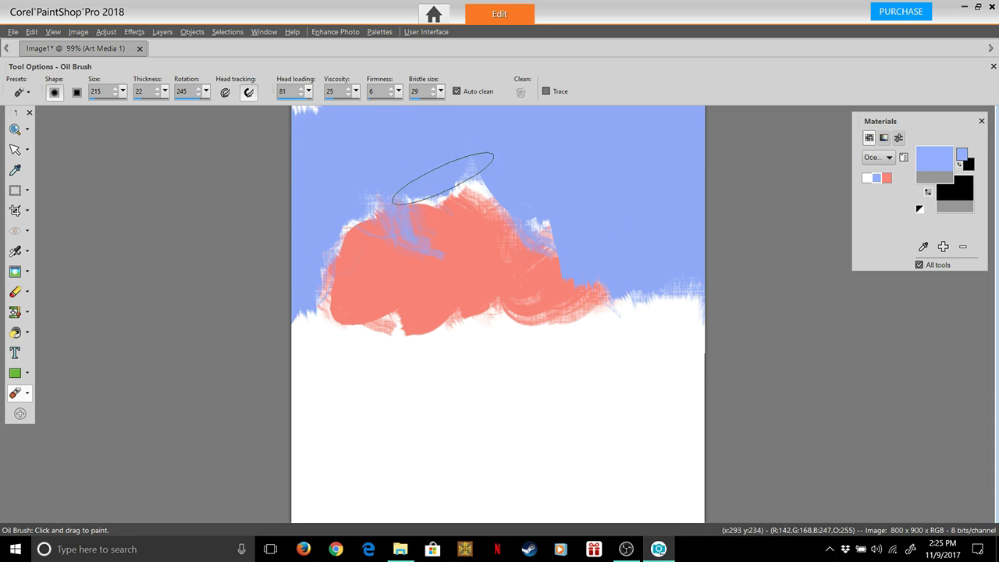
{"action": "key", "text": "ctrl+z"}
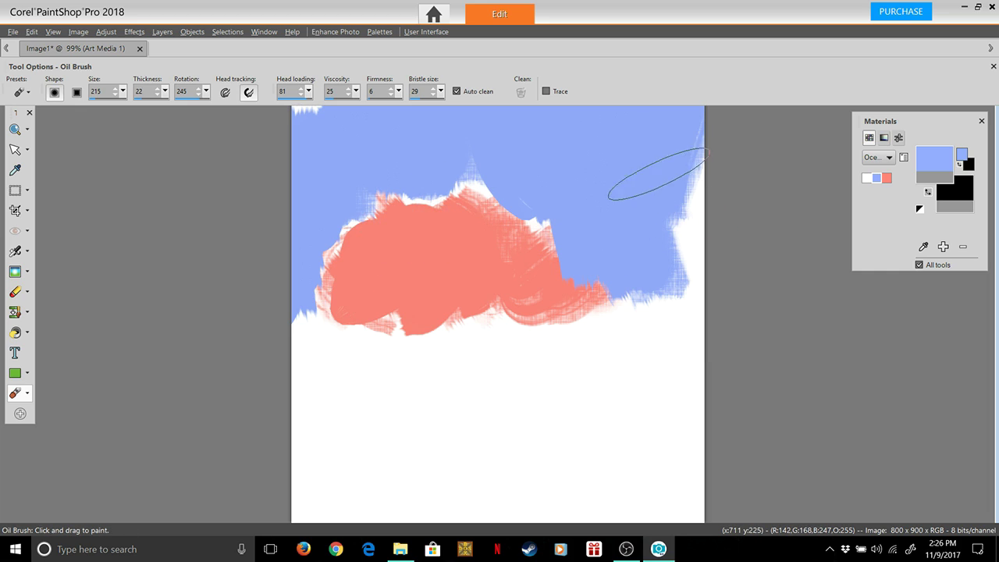
{"action": "mouse_move", "coordinate": [640, 184]}
{"action": "left_mouse_down"}
{"action": "mouse_move", "coordinate": [656, 249]}
{"action": "mouse_move", "coordinate": [696, 182]}
{"action": "mouse_move", "coordinate": [663, 211]}
{"action": "mouse_move", "coordinate": [690, 251]}
{"action": "mouse_move", "coordinate": [730, 288]}
{"action": "left_mouse_up"}
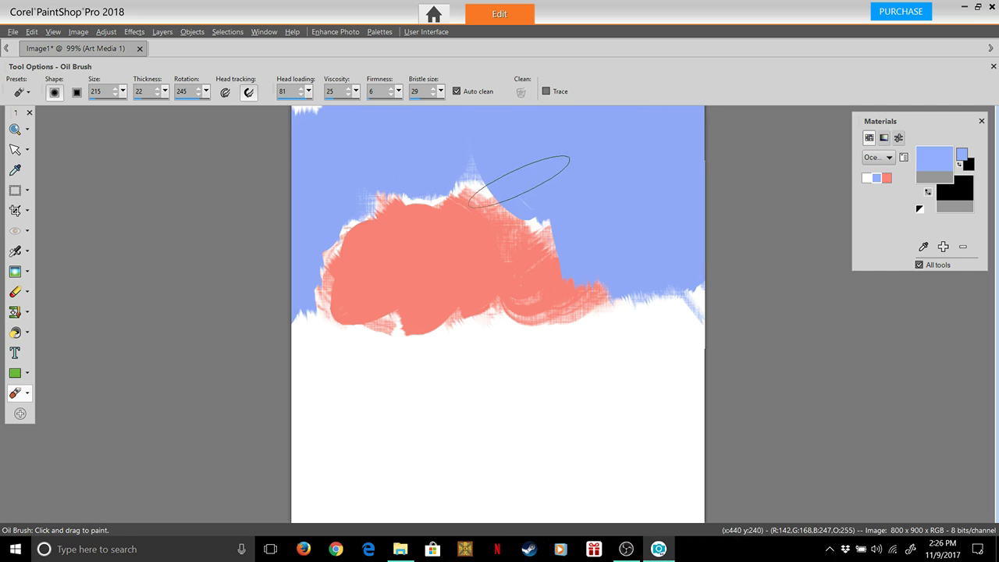
Set the head loading to 0 and blend light blue into the red patch's upper edge, changing the rotation to 135 for the last strokes.
{"action": "left_click", "coordinate": [309, 92]}
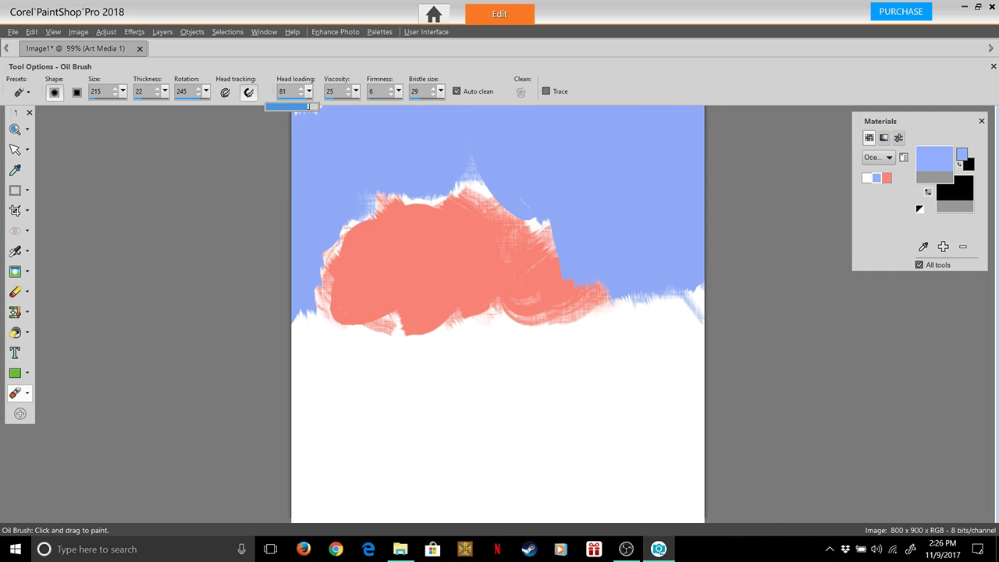
{"action": "left_click_drag", "start_coordinate": [303, 106], "coordinate": [267, 106]}
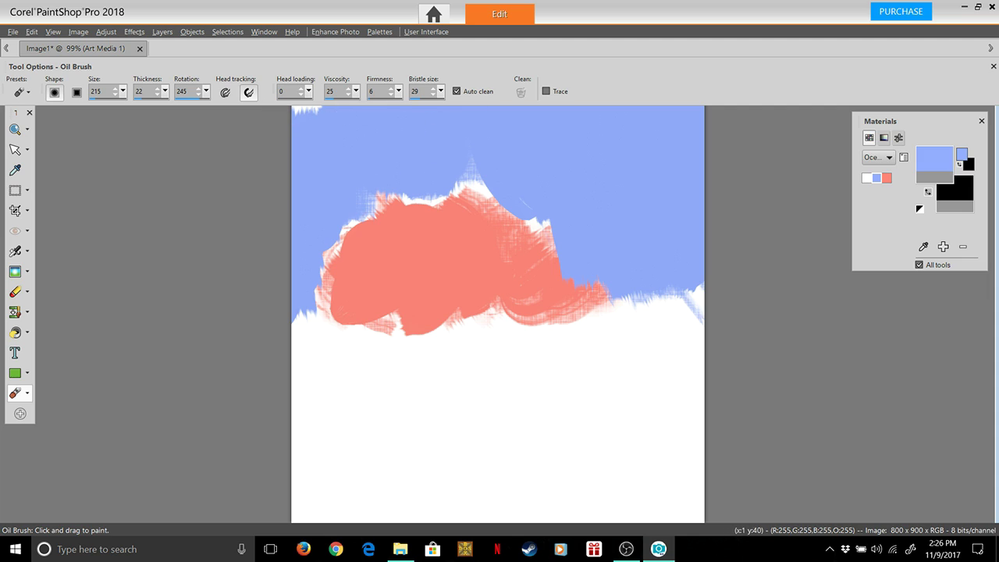
{"action": "mouse_move", "coordinate": [344, 224]}
{"action": "left_mouse_down"}
{"action": "mouse_move", "coordinate": [322, 187]}
{"action": "mouse_move", "coordinate": [281, 201]}
{"action": "left_mouse_up"}
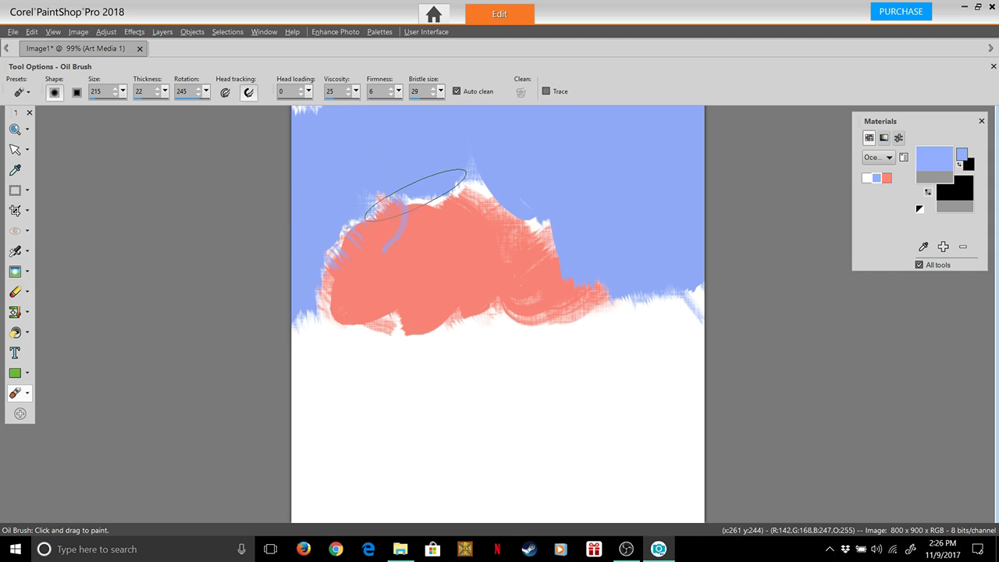
{"action": "mouse_move", "coordinate": [470, 158]}
{"action": "left_mouse_down"}
{"action": "mouse_move", "coordinate": [520, 183]}
{"action": "mouse_move", "coordinate": [548, 222]}
{"action": "mouse_move", "coordinate": [553, 203]}
{"action": "mouse_move", "coordinate": [598, 232]}
{"action": "left_mouse_up"}
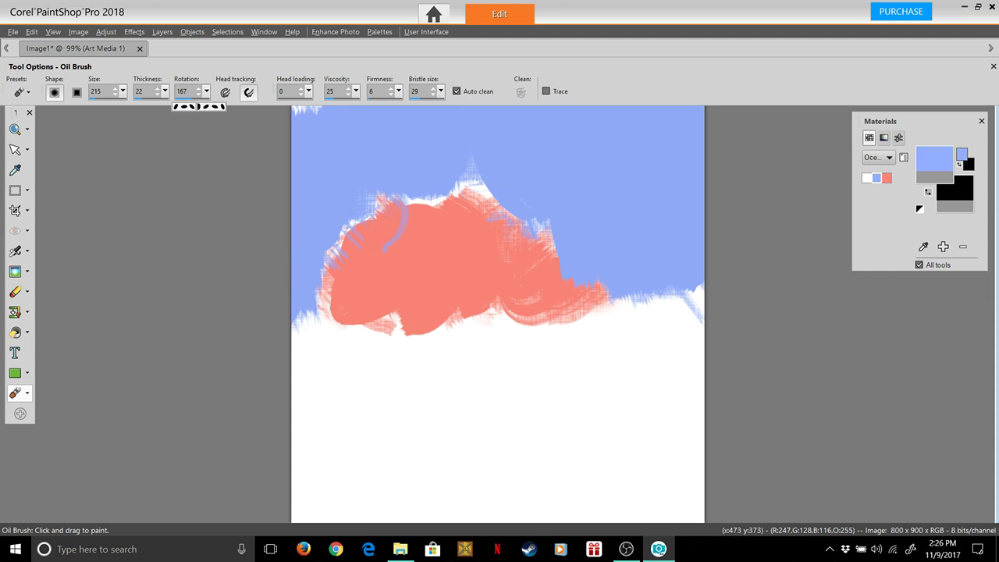
{"action": "left_click_drag", "start_coordinate": [192, 106], "coordinate": [190, 107]}
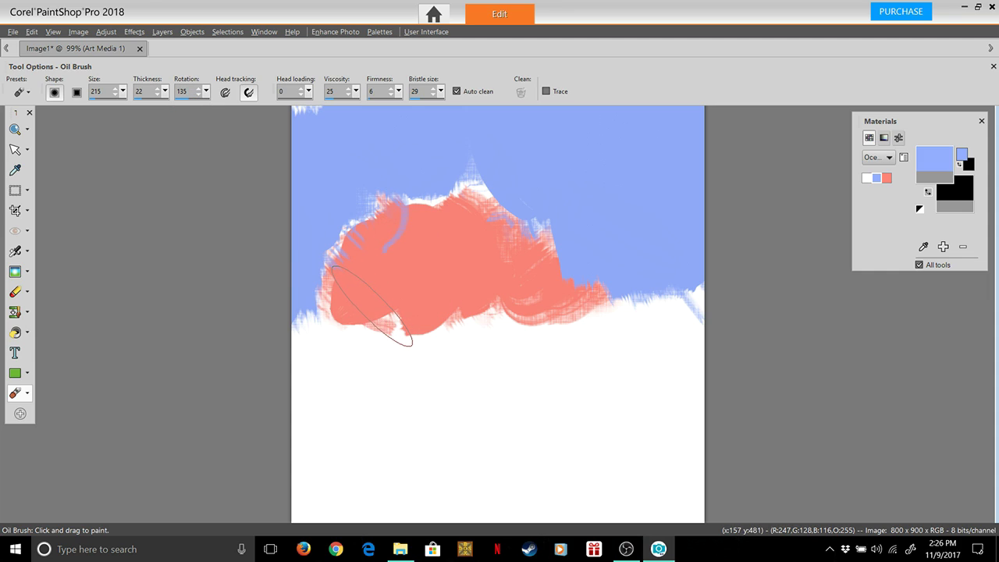
{"action": "left_click_drag", "start_coordinate": [441, 166], "coordinate": [355, 252]}
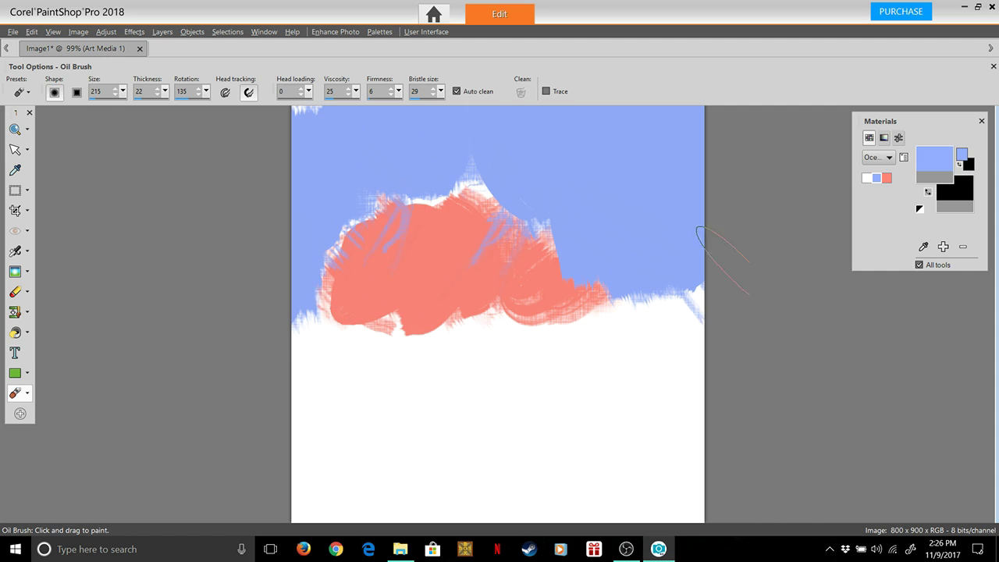
Make the light red OceanBreeze swatch the foreground colour.
{"action": "left_click", "coordinate": [934, 159]}
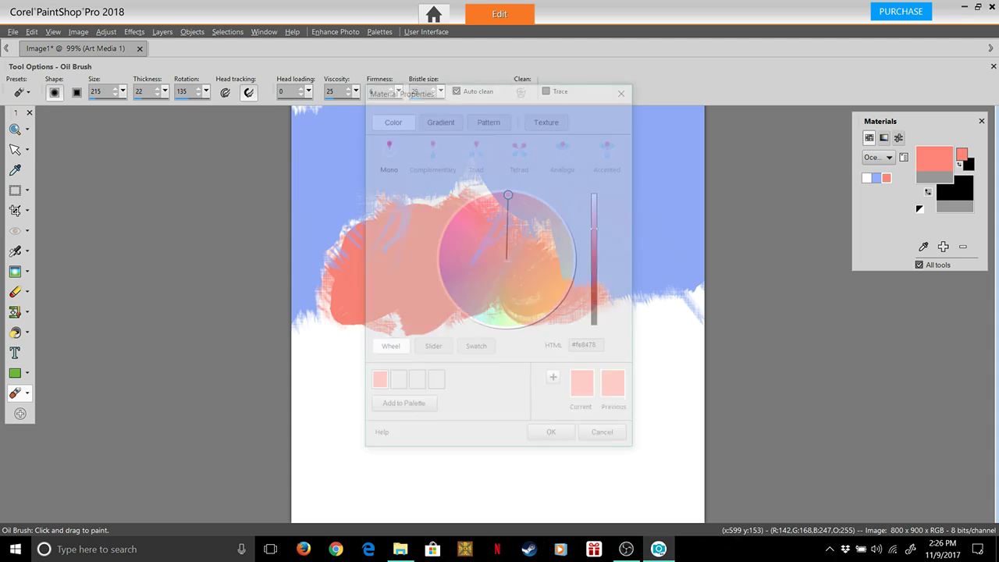
{"action": "left_click", "coordinate": [552, 437]}
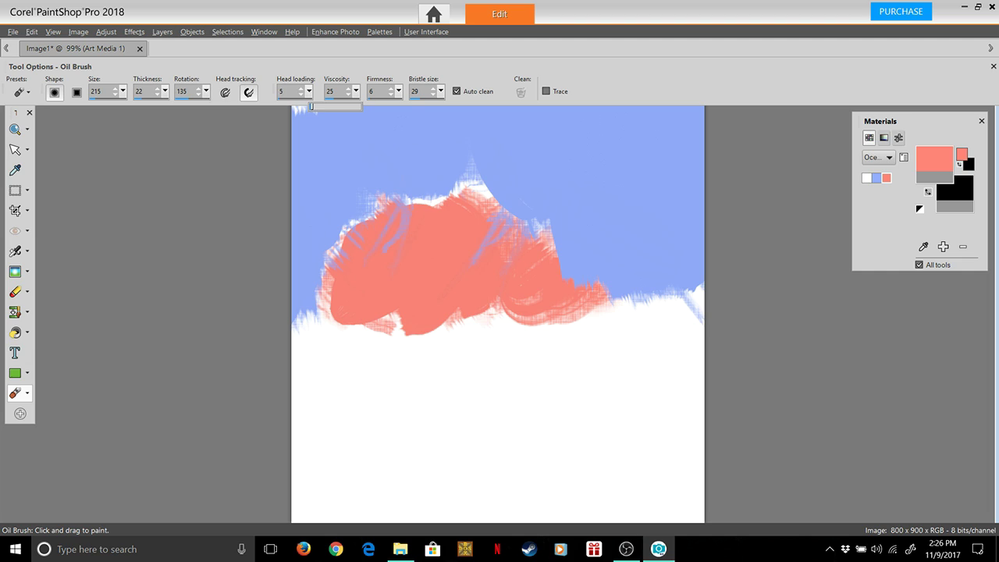
Test light red strokes over the red patch's upper edge at head loading 5 and 1, undoing the strokes each time.
{"action": "mouse_move", "coordinate": [368, 312]}
{"action": "left_mouse_down"}
{"action": "mouse_move", "coordinate": [391, 225]}
{"action": "mouse_move", "coordinate": [416, 208]}
{"action": "mouse_move", "coordinate": [434, 226]}
{"action": "mouse_move", "coordinate": [416, 283]}
{"action": "mouse_move", "coordinate": [446, 254]}
{"action": "mouse_move", "coordinate": [453, 178]}
{"action": "mouse_move", "coordinate": [411, 245]}
{"action": "mouse_move", "coordinate": [475, 203]}
{"action": "mouse_move", "coordinate": [311, 248]}
{"action": "mouse_move", "coordinate": [384, 270]}
{"action": "left_mouse_up"}
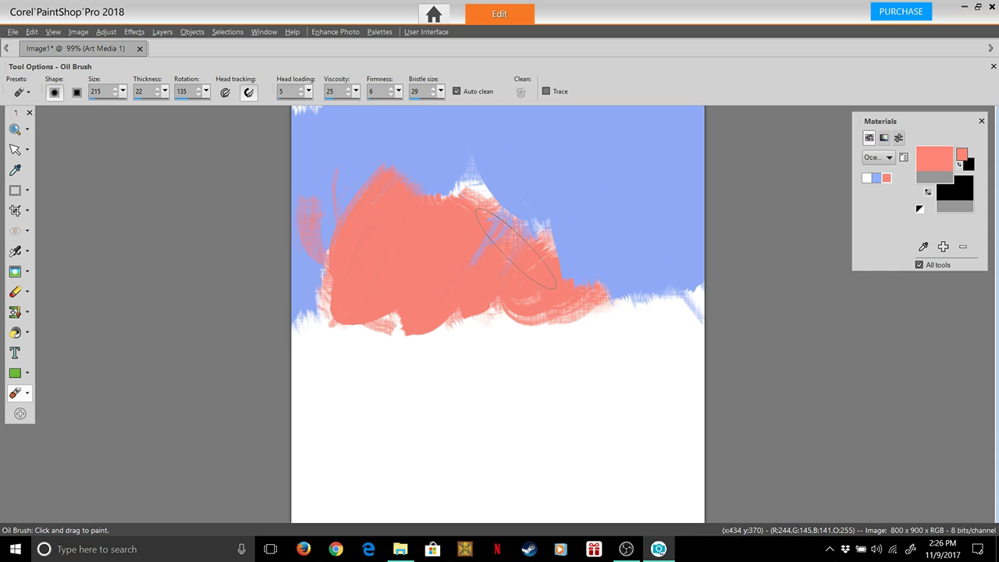
{"action": "key", "text": "ctrl+z"}
{"action": "key", "text": "ctrl+z"}
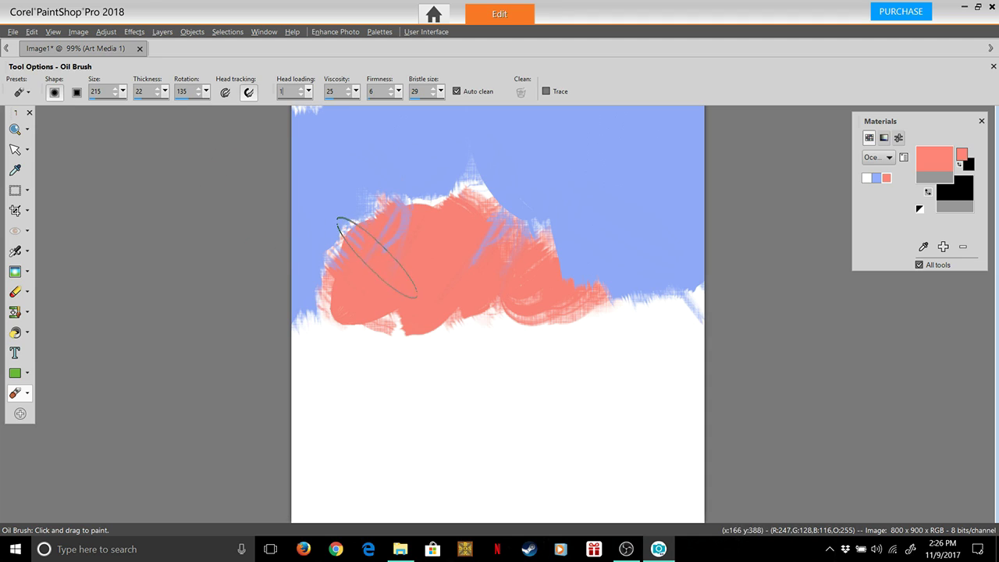
{"action": "left_click_drag", "start_coordinate": [383, 264], "coordinate": [395, 273]}
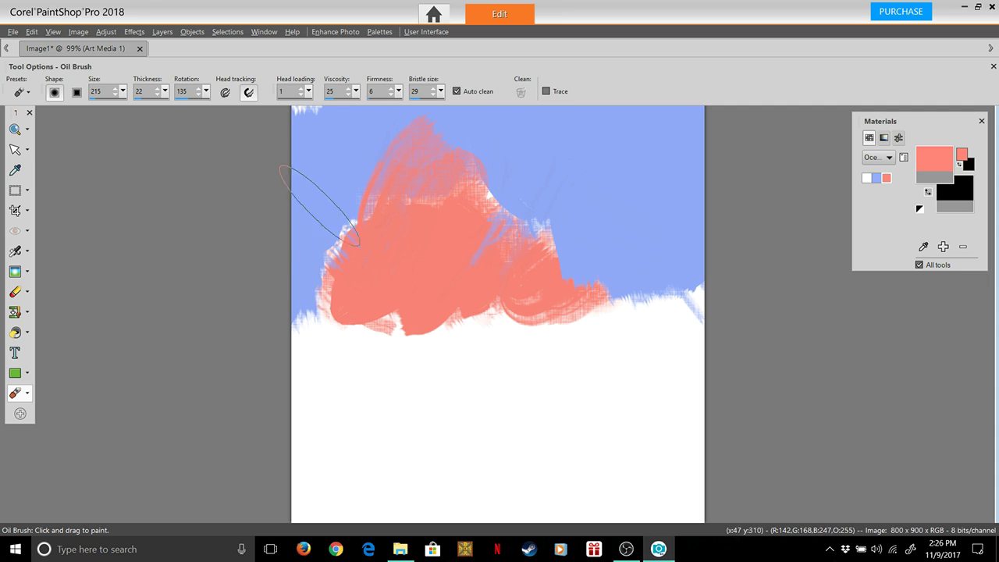
{"action": "key", "text": "ctrl+z"}
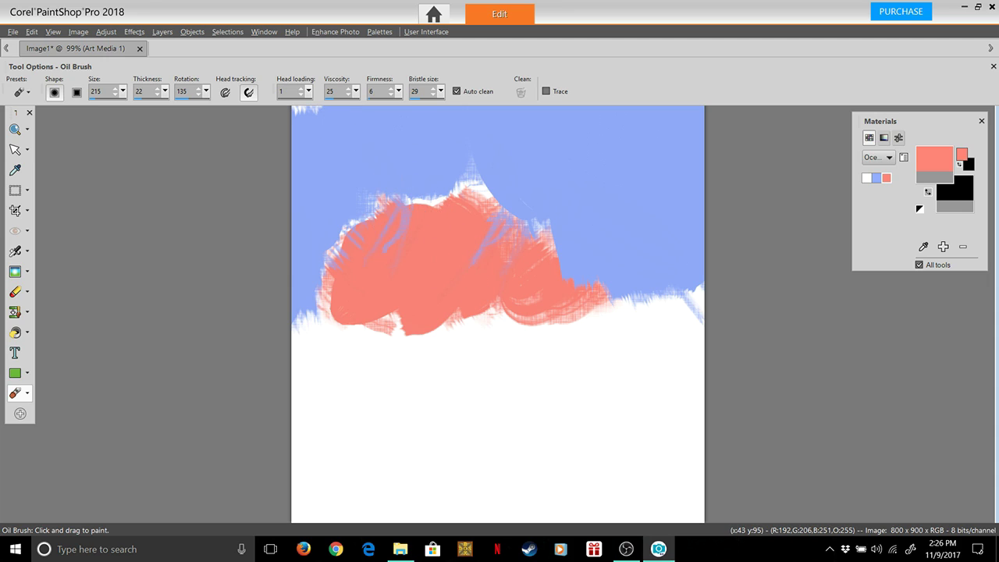
Set the Oil Brush head loading to 6 and thickness to 95, testing a stroke on the red patch's edge and undoing it.
{"action": "left_click", "coordinate": [301, 87]}
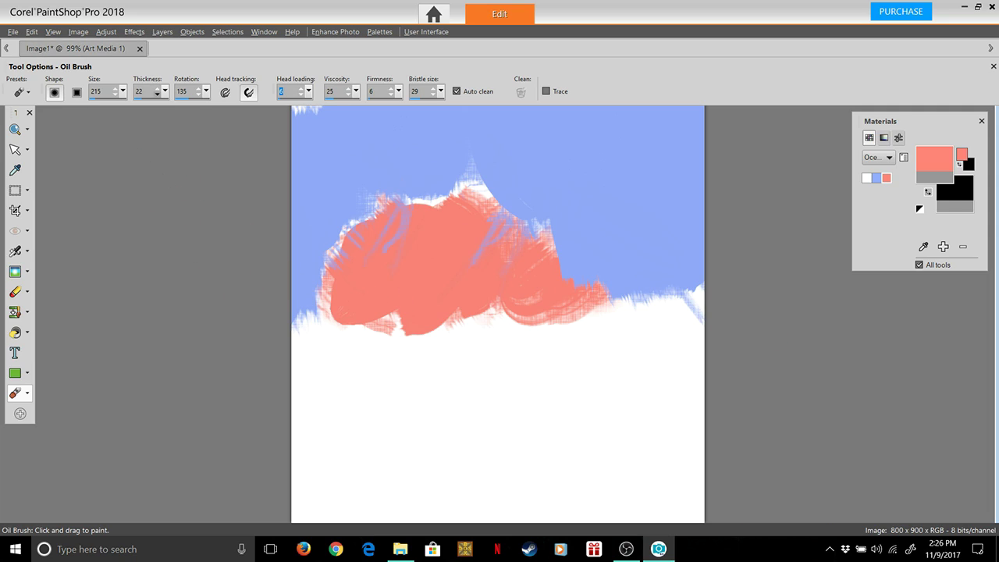
{"action": "left_click", "coordinate": [157, 88]}
{"action": "mouse_move", "coordinate": [333, 278]}
{"action": "left_mouse_down"}
{"action": "mouse_move", "coordinate": [345, 224]}
{"action": "mouse_move", "coordinate": [330, 250]}
{"action": "mouse_move", "coordinate": [359, 228]}
{"action": "mouse_move", "coordinate": [339, 257]}
{"action": "left_mouse_up"}
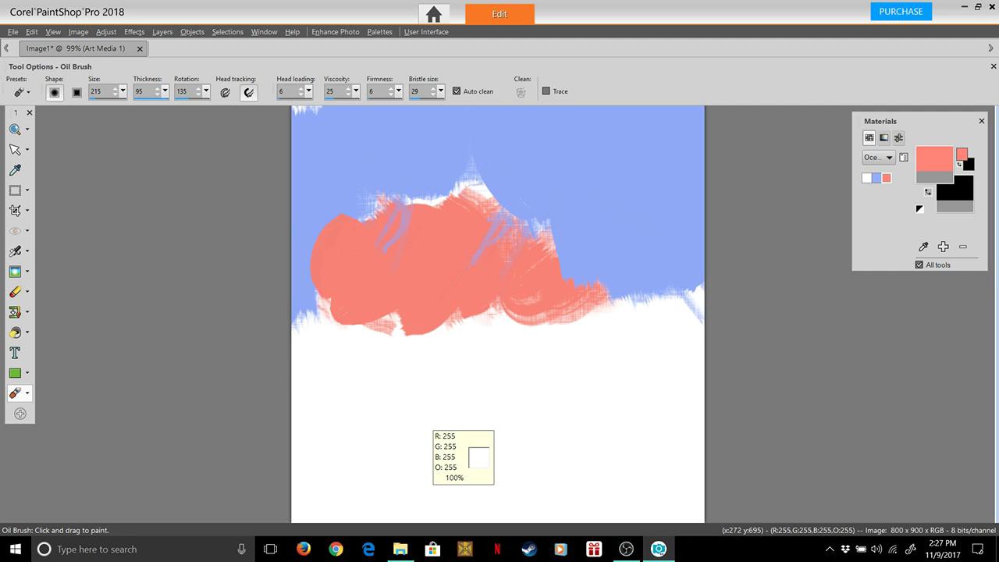
{"action": "key", "text": "ctrl+z"}
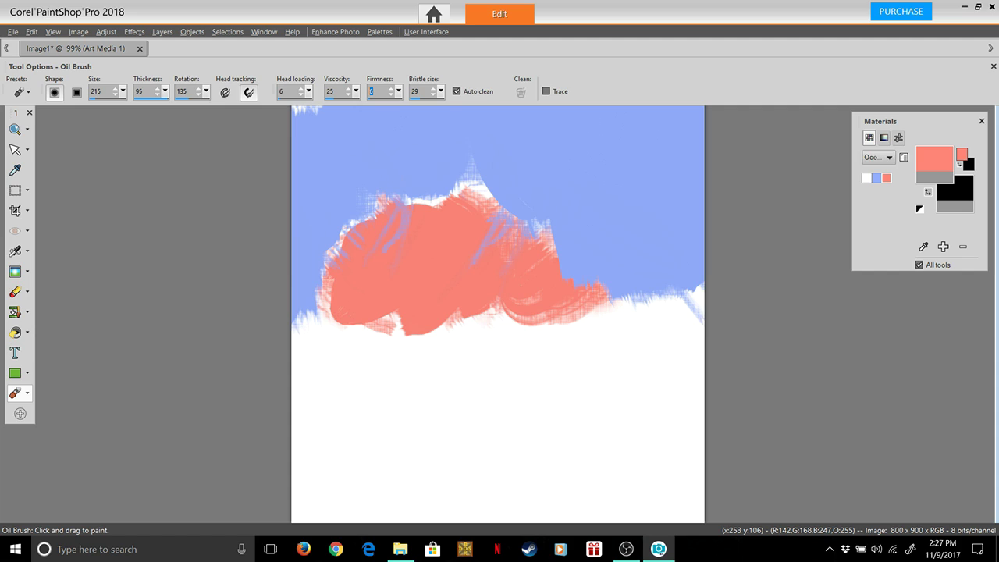
Set the brush firmness to 50 and paint textured light red dabs along the red patch's upper and side edges out to both canvas sides.
{"action": "type", "text": "50"}
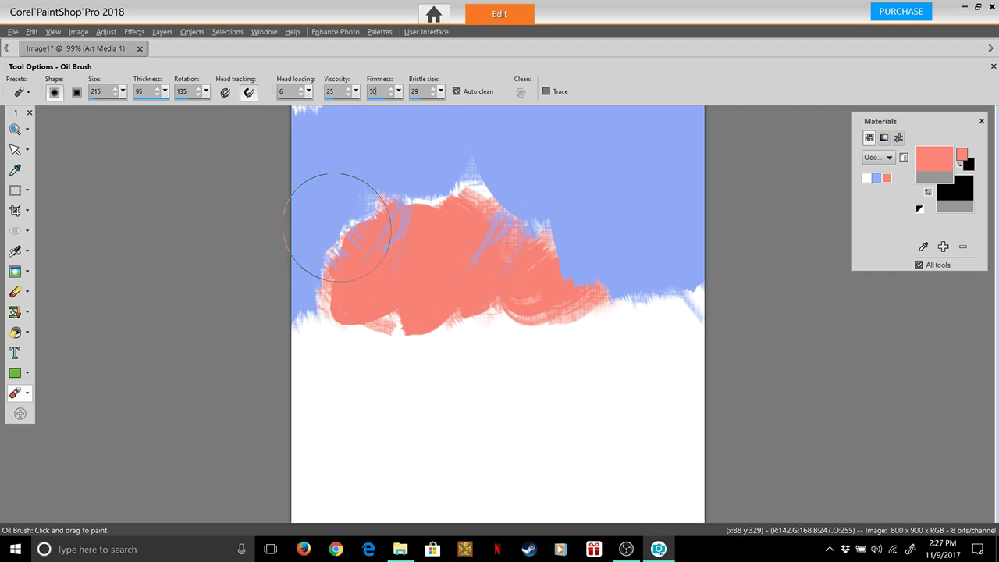
{"action": "mouse_move", "coordinate": [337, 227]}
{"action": "left_mouse_down"}
{"action": "mouse_move", "coordinate": [334, 261]}
{"action": "mouse_move", "coordinate": [325, 263]}
{"action": "mouse_move", "coordinate": [330, 239]}
{"action": "mouse_move", "coordinate": [349, 234]}
{"action": "mouse_move", "coordinate": [366, 201]}
{"action": "mouse_move", "coordinate": [493, 178]}
{"action": "mouse_move", "coordinate": [512, 223]}
{"action": "mouse_move", "coordinate": [575, 284]}
{"action": "mouse_move", "coordinate": [607, 245]}
{"action": "mouse_move", "coordinate": [626, 301]}
{"action": "mouse_move", "coordinate": [604, 346]}
{"action": "mouse_move", "coordinate": [608, 227]}
{"action": "mouse_move", "coordinate": [627, 305]}
{"action": "mouse_move", "coordinate": [627, 297]}
{"action": "left_mouse_up"}
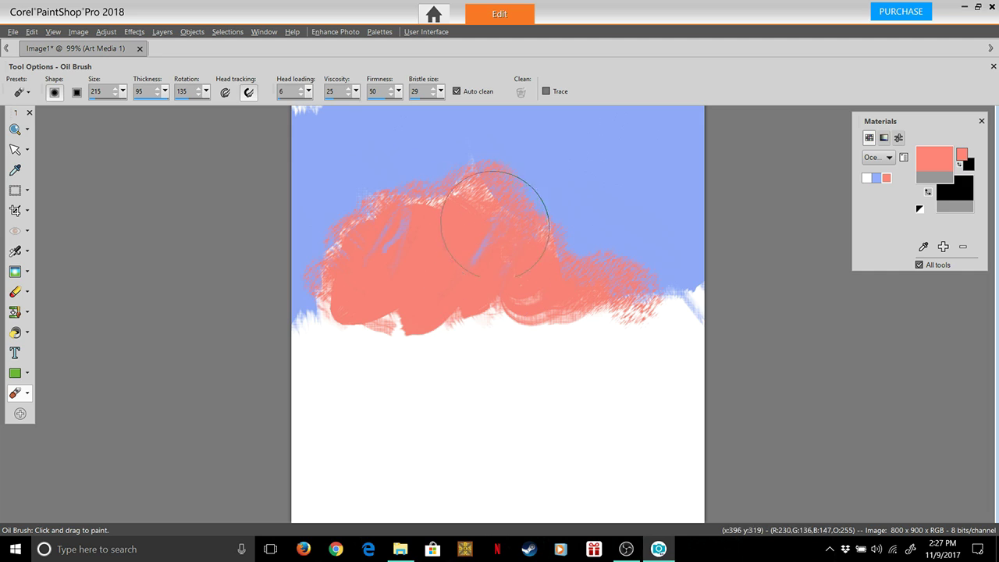
{"action": "mouse_move", "coordinate": [494, 223]}
{"action": "left_mouse_down"}
{"action": "mouse_move", "coordinate": [454, 224]}
{"action": "mouse_move", "coordinate": [463, 170]}
{"action": "mouse_move", "coordinate": [482, 227]}
{"action": "mouse_move", "coordinate": [388, 225]}
{"action": "mouse_move", "coordinate": [366, 198]}
{"action": "left_mouse_up"}
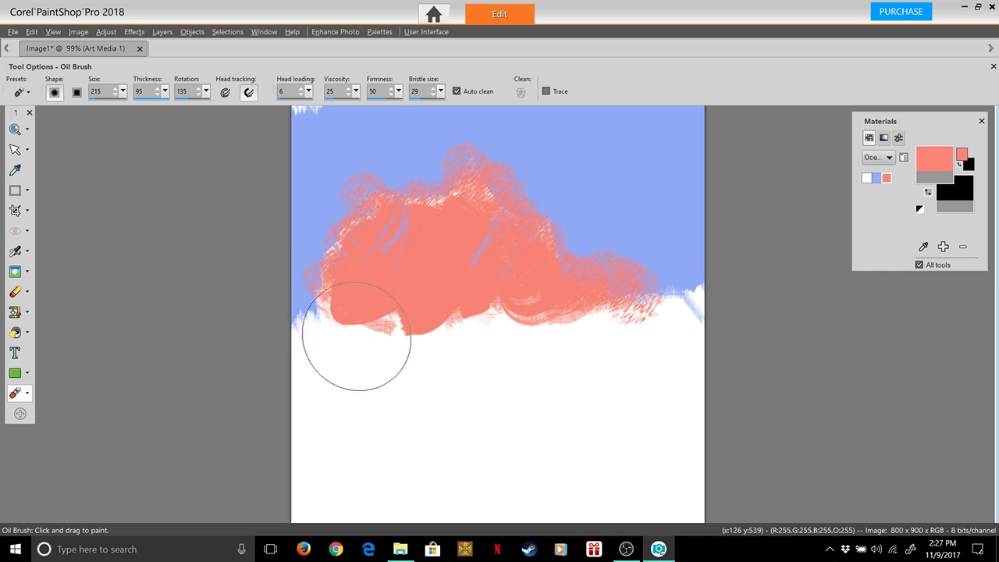
{"action": "mouse_move", "coordinate": [356, 336]}
{"action": "left_mouse_down"}
{"action": "mouse_move", "coordinate": [422, 331]}
{"action": "mouse_move", "coordinate": [343, 274]}
{"action": "mouse_move", "coordinate": [304, 289]}
{"action": "mouse_move", "coordinate": [348, 302]}
{"action": "mouse_move", "coordinate": [303, 347]}
{"action": "mouse_move", "coordinate": [325, 319]}
{"action": "mouse_move", "coordinate": [305, 307]}
{"action": "mouse_move", "coordinate": [318, 304]}
{"action": "mouse_move", "coordinate": [437, 357]}
{"action": "left_mouse_up"}
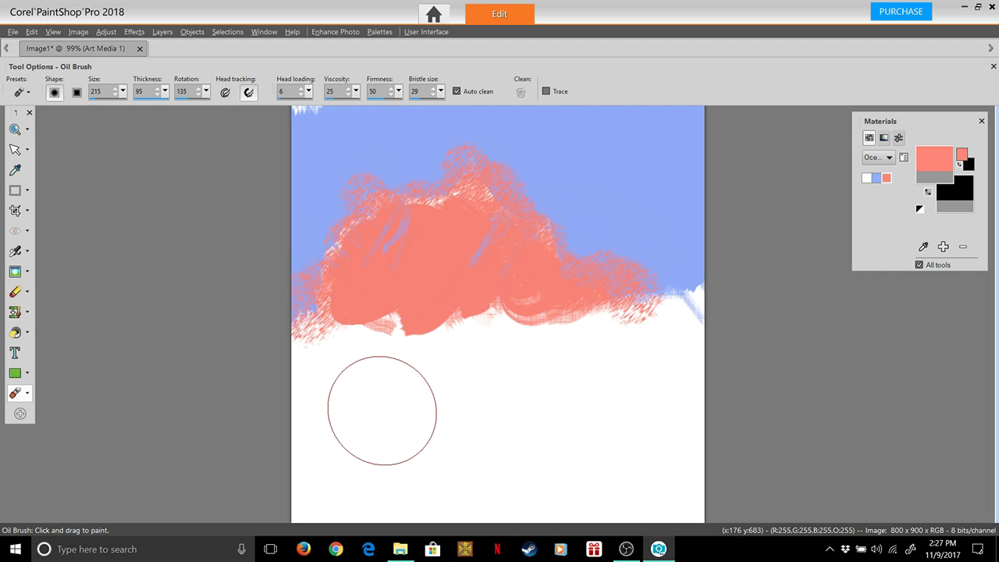
{"action": "left_click_drag", "start_coordinate": [569, 219], "coordinate": [580, 219]}
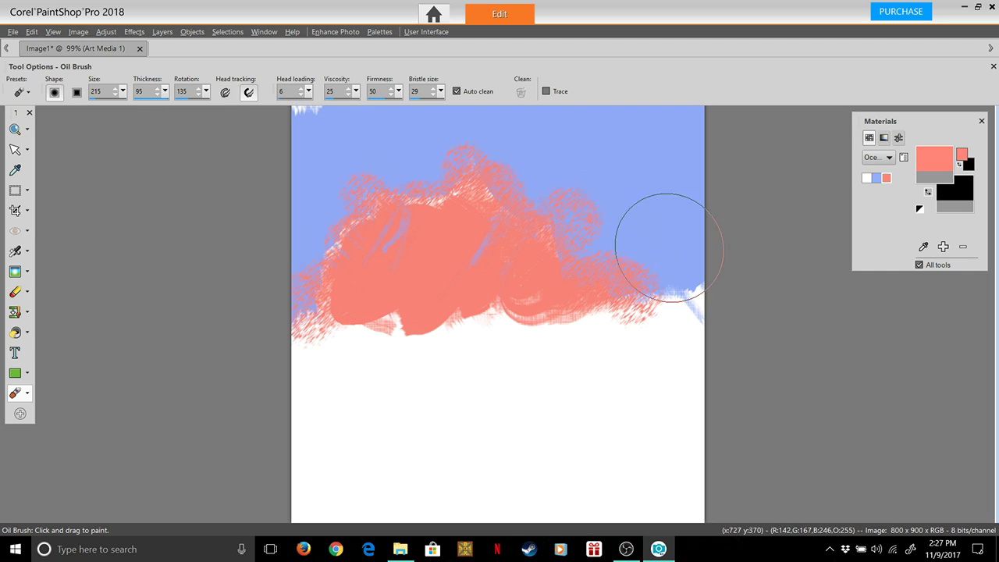
{"action": "mouse_move", "coordinate": [670, 248]}
{"action": "left_mouse_down"}
{"action": "mouse_move", "coordinate": [696, 293]}
{"action": "mouse_move", "coordinate": [687, 301]}
{"action": "mouse_move", "coordinate": [678, 289]}
{"action": "mouse_move", "coordinate": [709, 283]}
{"action": "mouse_move", "coordinate": [684, 295]}
{"action": "mouse_move", "coordinate": [684, 282]}
{"action": "mouse_move", "coordinate": [708, 288]}
{"action": "mouse_move", "coordinate": [677, 351]}
{"action": "mouse_move", "coordinate": [658, 312]}
{"action": "mouse_move", "coordinate": [662, 287]}
{"action": "mouse_move", "coordinate": [686, 280]}
{"action": "left_mouse_up"}
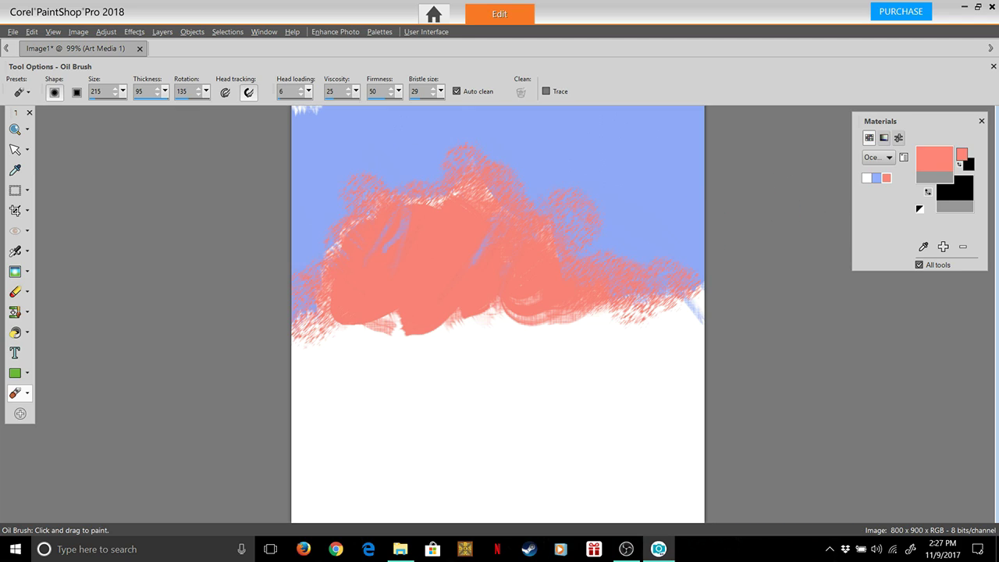
Darken the light blue OceanBreeze swatch to #4d79fd.
{"action": "left_click", "coordinate": [876, 178]}
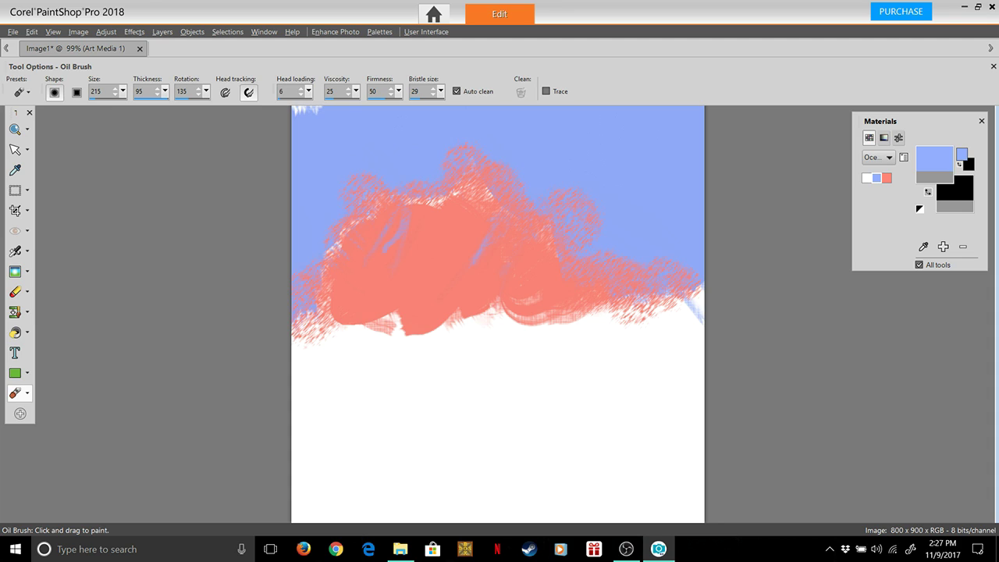
{"action": "left_click", "coordinate": [934, 163]}
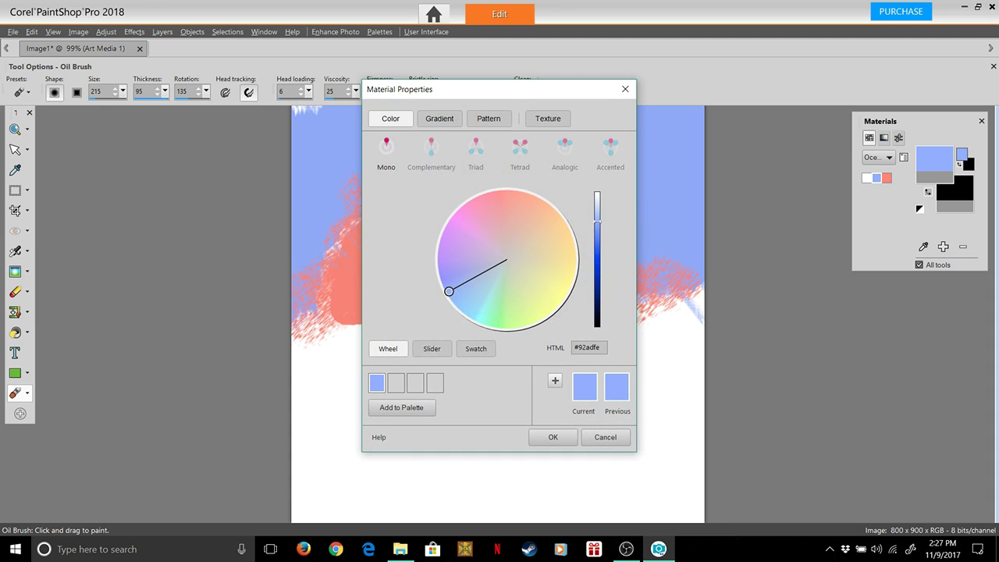
{"action": "left_click_drag", "start_coordinate": [597, 221], "coordinate": [597, 238]}
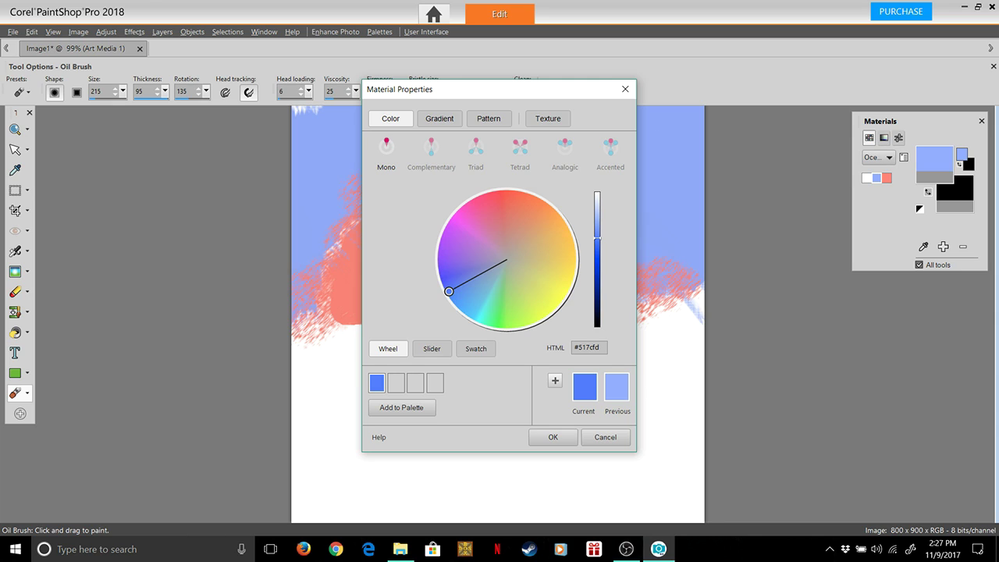
{"action": "left_click", "coordinate": [552, 437]}
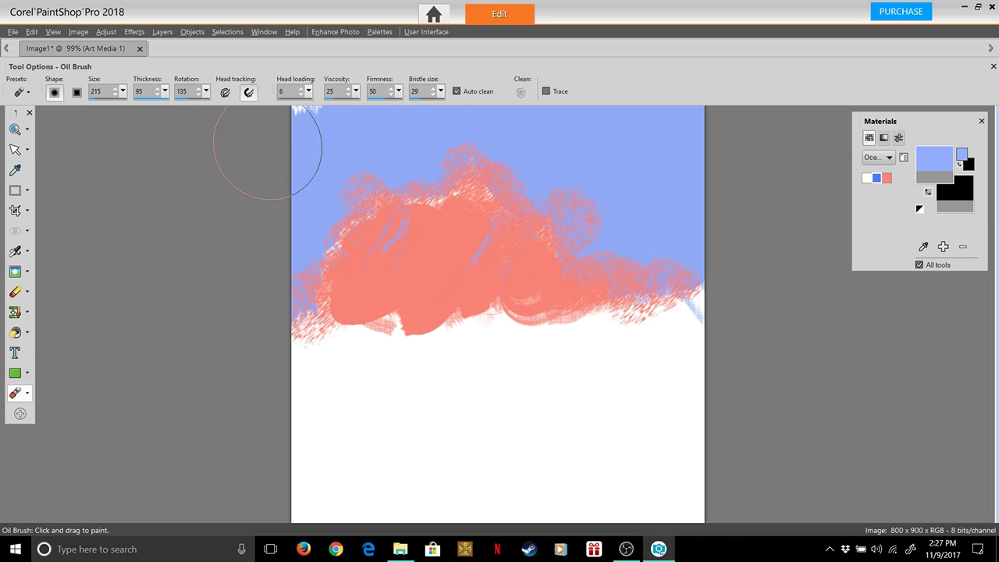
Set the brush thickness to 7 and make the darkened blue swatch the foreground colour.
{"action": "left_click_drag", "start_coordinate": [165, 91], "coordinate": [135, 106]}
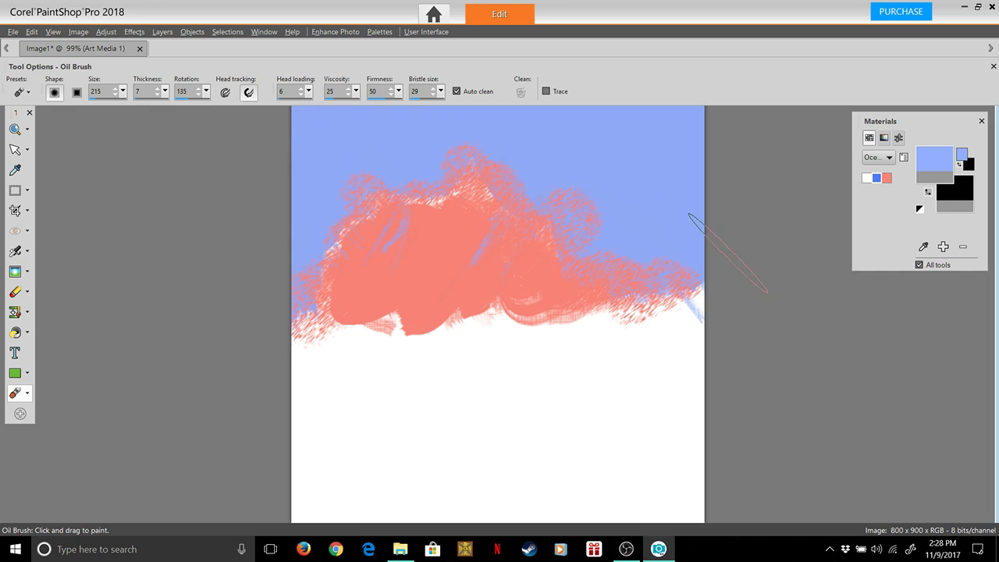
{"action": "left_click", "coordinate": [876, 178]}
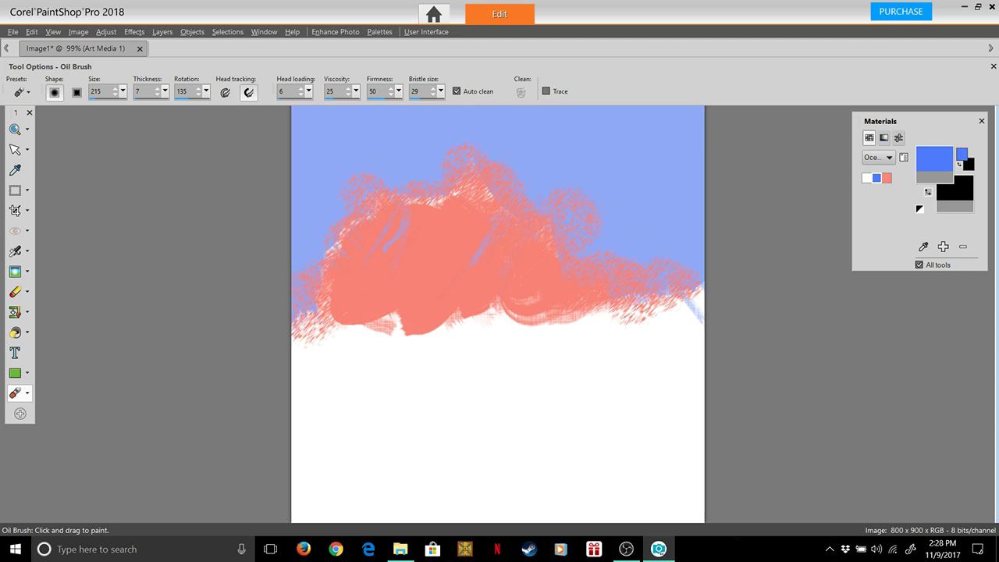
{"action": "left_click", "coordinate": [934, 158]}
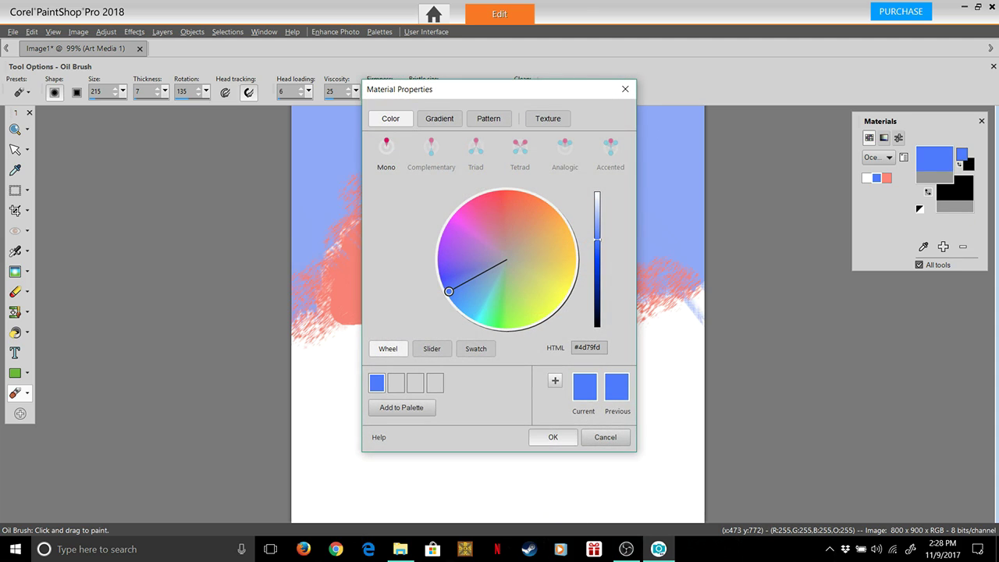
{"action": "left_click", "coordinate": [553, 437]}
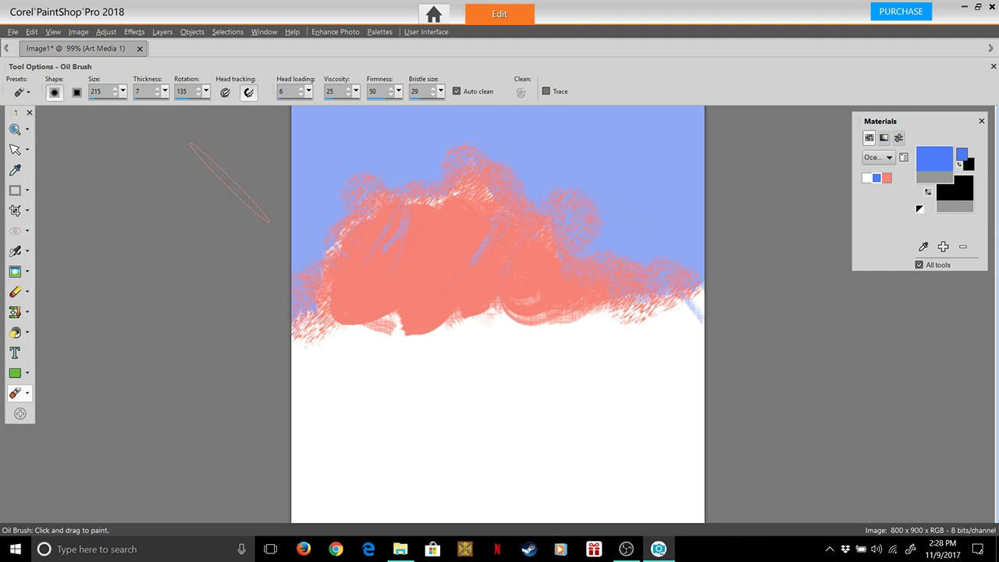
Paint darker blue into the canvas's upper corners and down the sides of the sky, using a brush rotation of 227.
{"action": "mouse_move", "coordinate": [229, 183]}
{"action": "left_mouse_down"}
{"action": "mouse_move", "coordinate": [315, 62]}
{"action": "mouse_move", "coordinate": [273, 148]}
{"action": "left_mouse_up"}
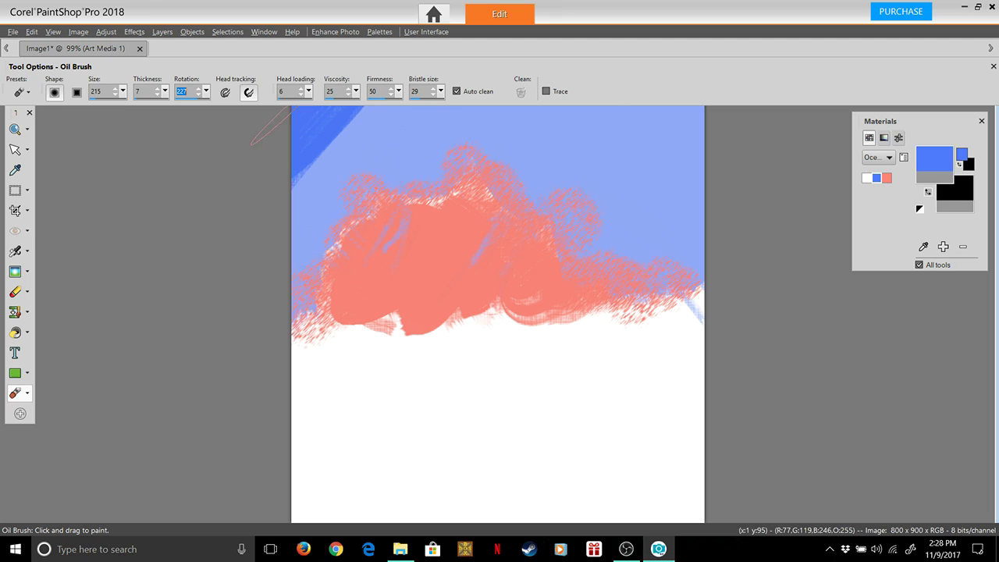
{"action": "mouse_move", "coordinate": [771, 190]}
{"action": "left_mouse_down"}
{"action": "mouse_move", "coordinate": [657, 127]}
{"action": "mouse_move", "coordinate": [679, 150]}
{"action": "mouse_move", "coordinate": [601, 109]}
{"action": "mouse_move", "coordinate": [664, 164]}
{"action": "mouse_move", "coordinate": [746, 176]}
{"action": "mouse_move", "coordinate": [689, 178]}
{"action": "mouse_move", "coordinate": [747, 185]}
{"action": "mouse_move", "coordinate": [764, 234]}
{"action": "left_mouse_up"}
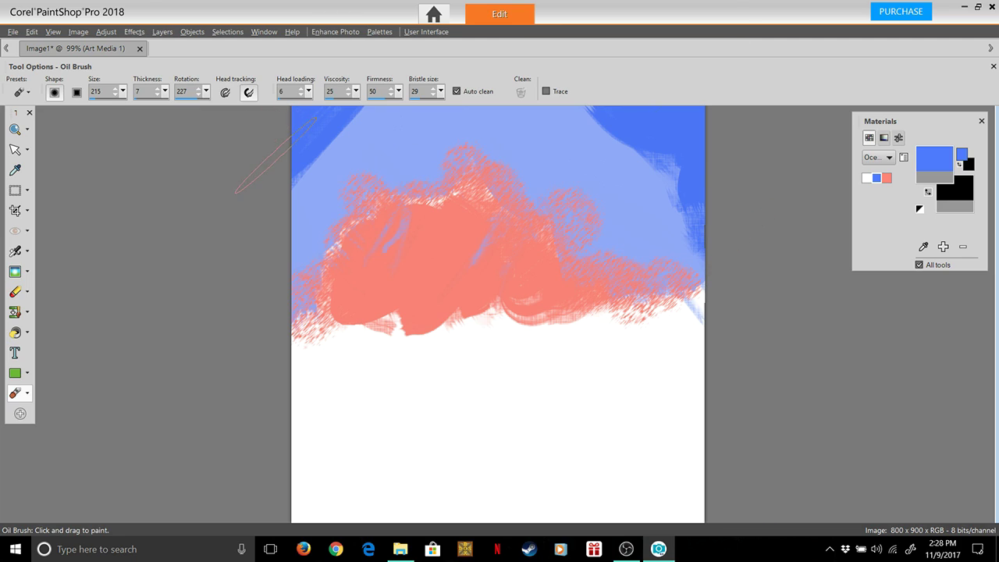
{"action": "mouse_move", "coordinate": [256, 209]}
{"action": "left_mouse_down"}
{"action": "mouse_move", "coordinate": [256, 243]}
{"action": "mouse_move", "coordinate": [254, 229]}
{"action": "left_mouse_up"}
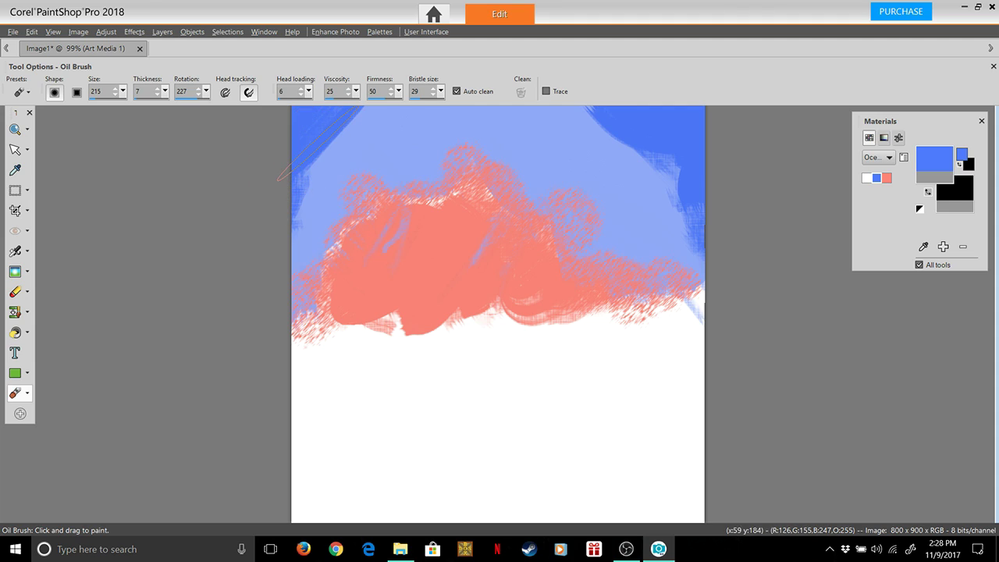
{"action": "left_click_drag", "start_coordinate": [301, 123], "coordinate": [311, 134]}
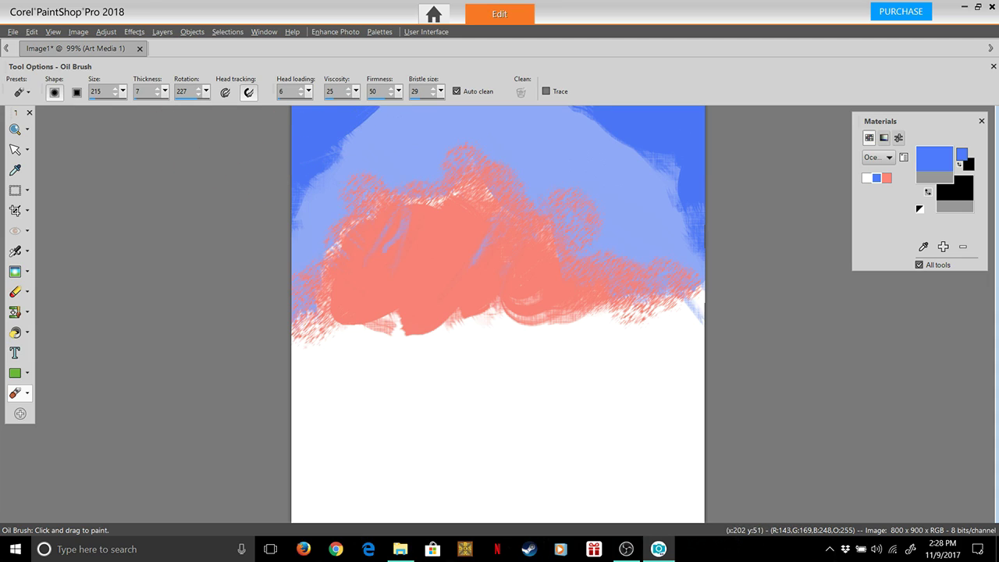
{"action": "left_click_drag", "start_coordinate": [395, 86], "coordinate": [390, 91]}
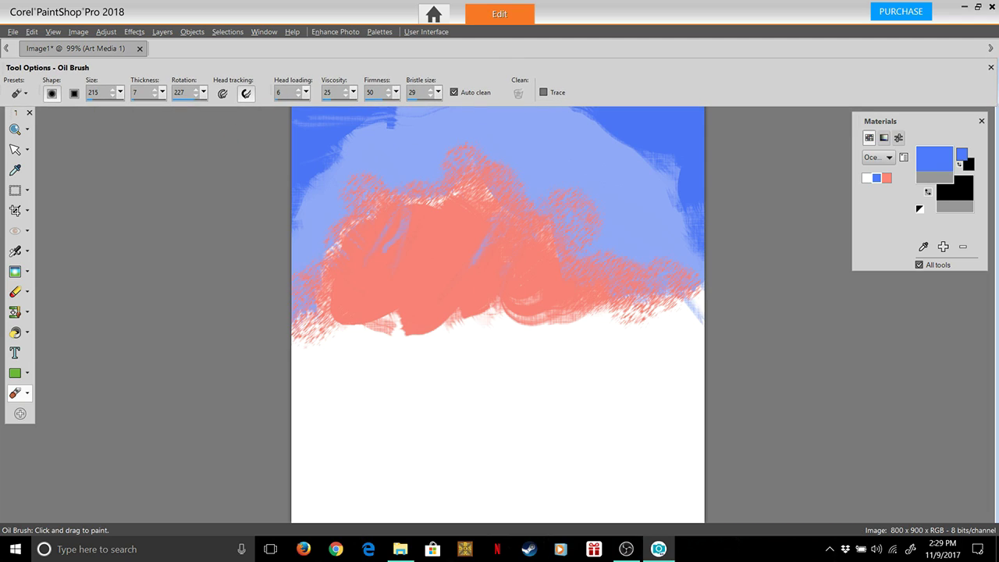
Set the head loading to 0 and rotation to 171, and blend the blue and red areas with sweeping strokes across the sky.
{"action": "left_click", "coordinate": [306, 92]}
{"action": "left_click", "coordinate": [305, 108]}
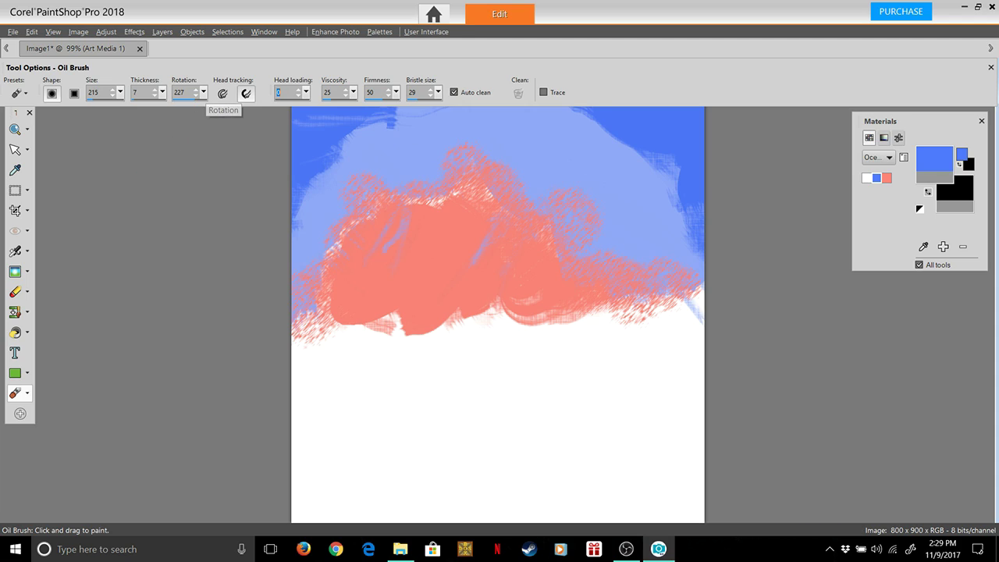
{"action": "left_click", "coordinate": [203, 92]}
{"action": "left_click", "coordinate": [197, 108]}
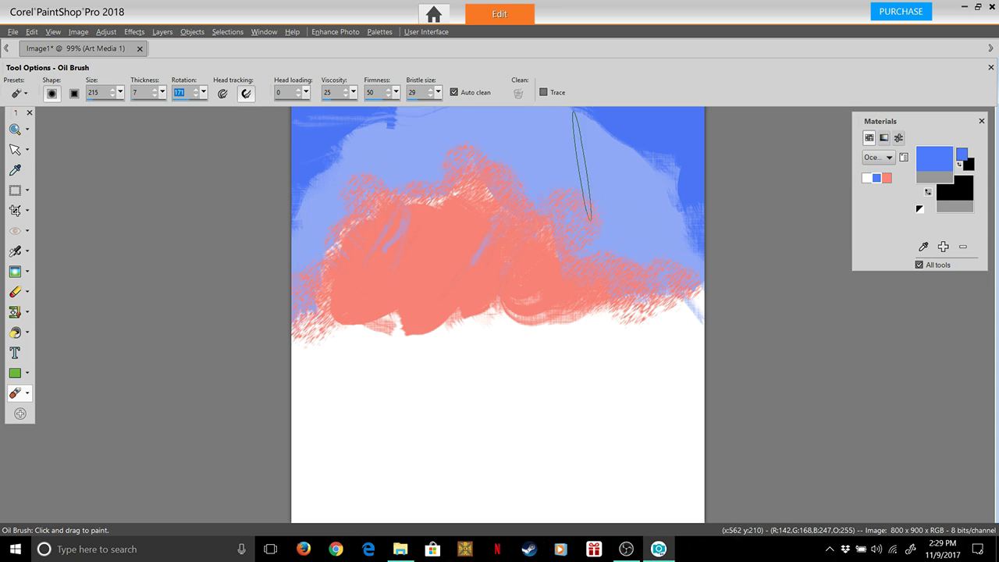
{"action": "mouse_move", "coordinate": [314, 191]}
{"action": "left_mouse_down"}
{"action": "mouse_move", "coordinate": [747, 179]}
{"action": "mouse_move", "coordinate": [278, 151]}
{"action": "mouse_move", "coordinate": [763, 162]}
{"action": "mouse_move", "coordinate": [537, 131]}
{"action": "left_mouse_up"}
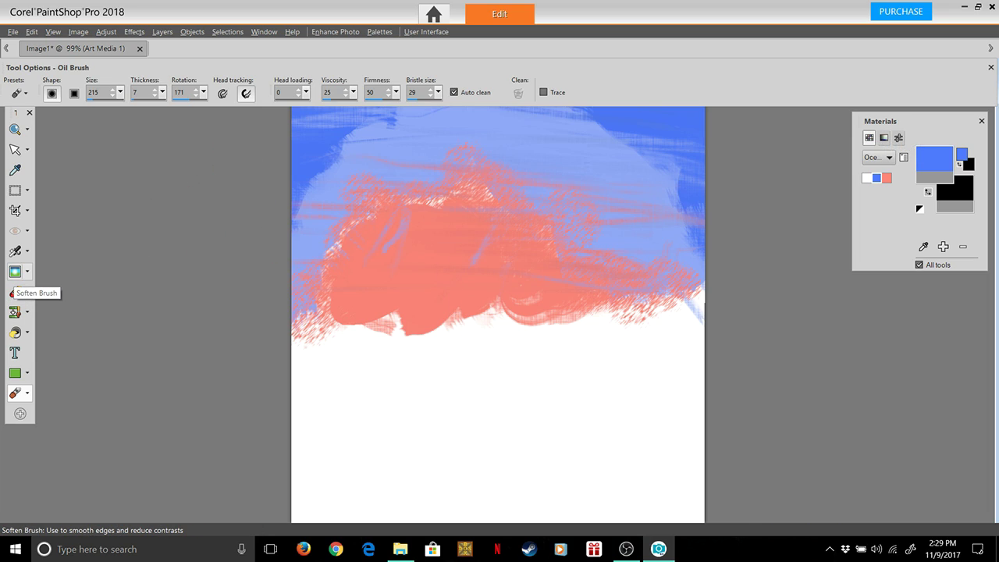
Switch to the Soften Brush and convert the art media layer to a raster layer for it.
{"action": "left_click", "coordinate": [15, 271]}
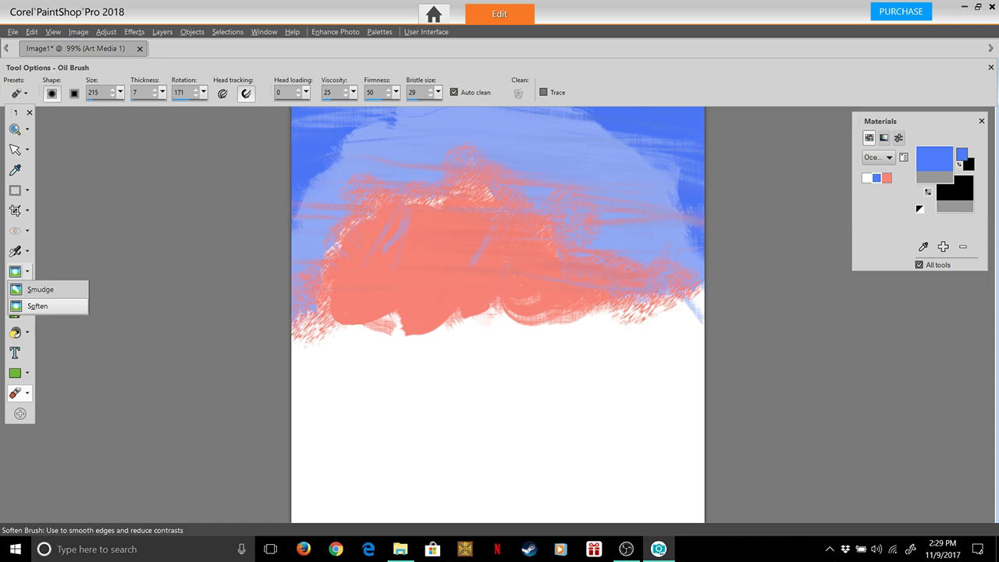
{"action": "left_click", "coordinate": [38, 306]}
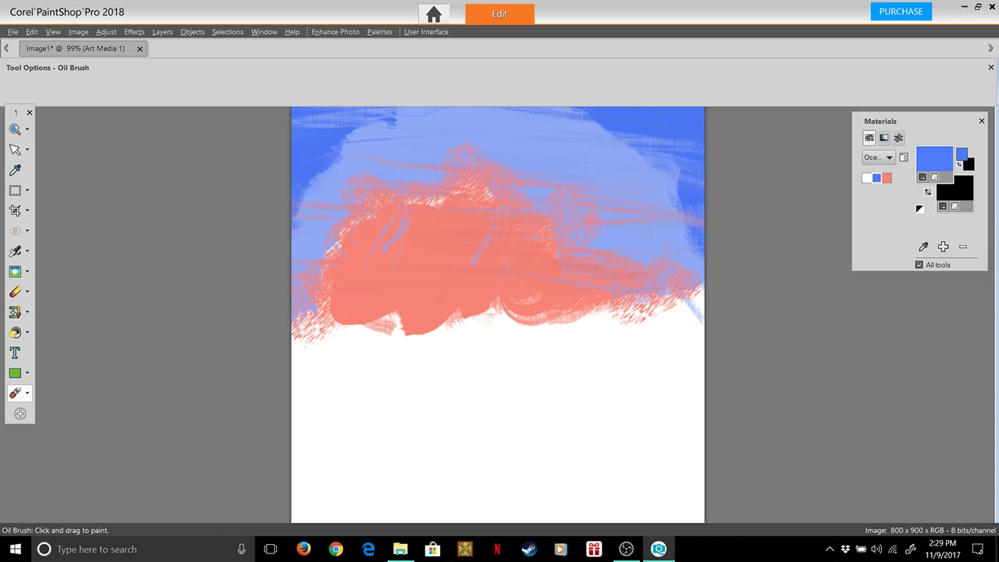
{"action": "left_click", "coordinate": [448, 147]}
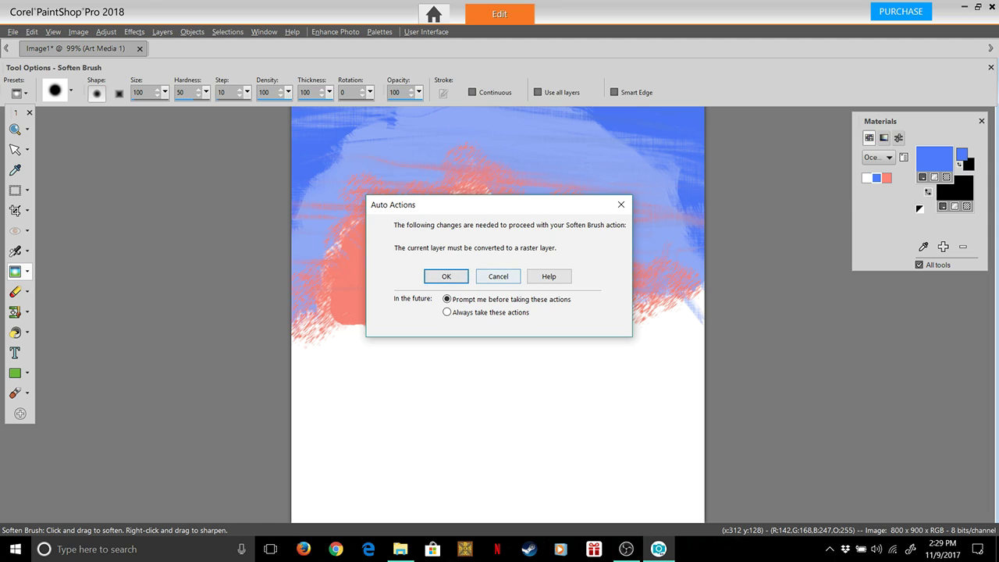
{"action": "left_click", "coordinate": [445, 276]}
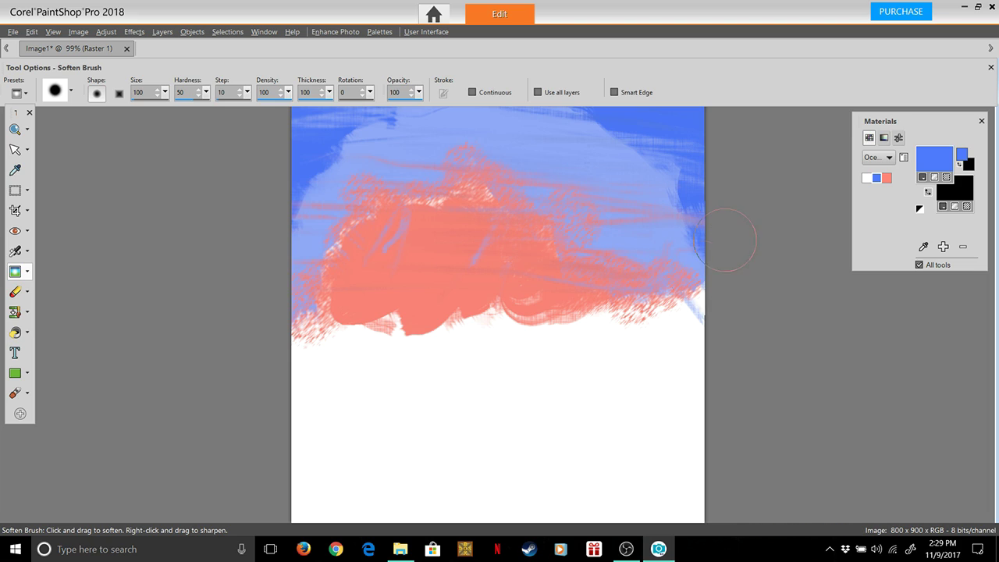
Soften the brushwork across the blended sky and switch back to the Oil Brush with its rotation set to 181.
{"action": "left_click_drag", "start_coordinate": [652, 148], "coordinate": [565, 125]}
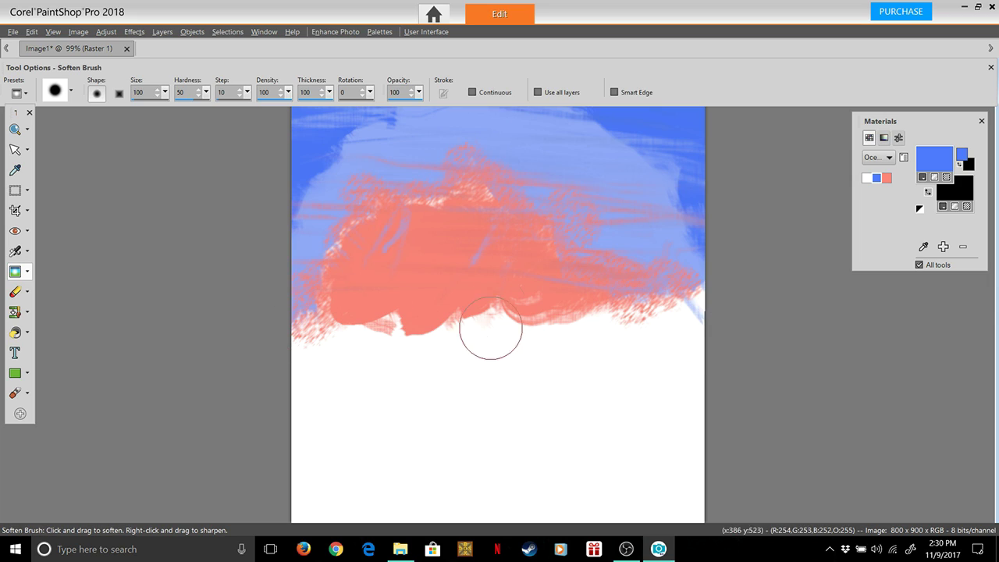
{"action": "left_click", "coordinate": [15, 392]}
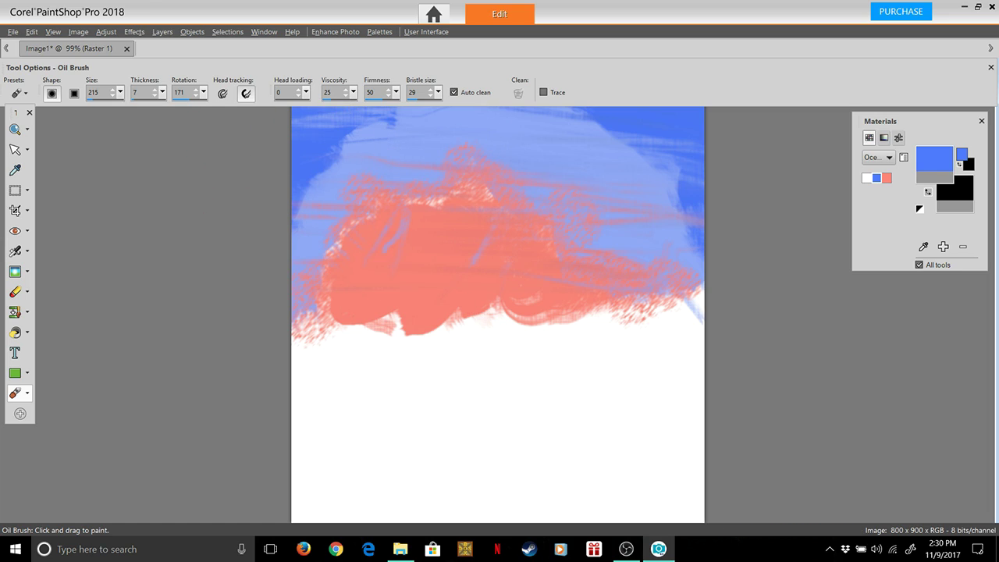
{"action": "left_click_drag", "start_coordinate": [205, 92], "coordinate": [205, 94]}
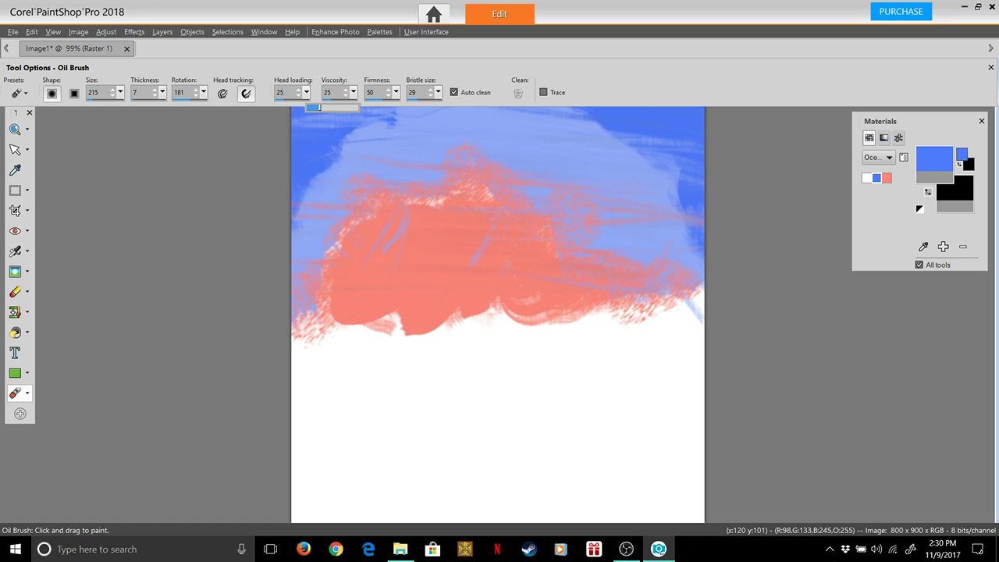
Try filling the left part of the canvas's lower half with solid blue at head loading 26, and undo all those strokes.
{"action": "left_click_drag", "start_coordinate": [319, 106], "coordinate": [320, 107]}
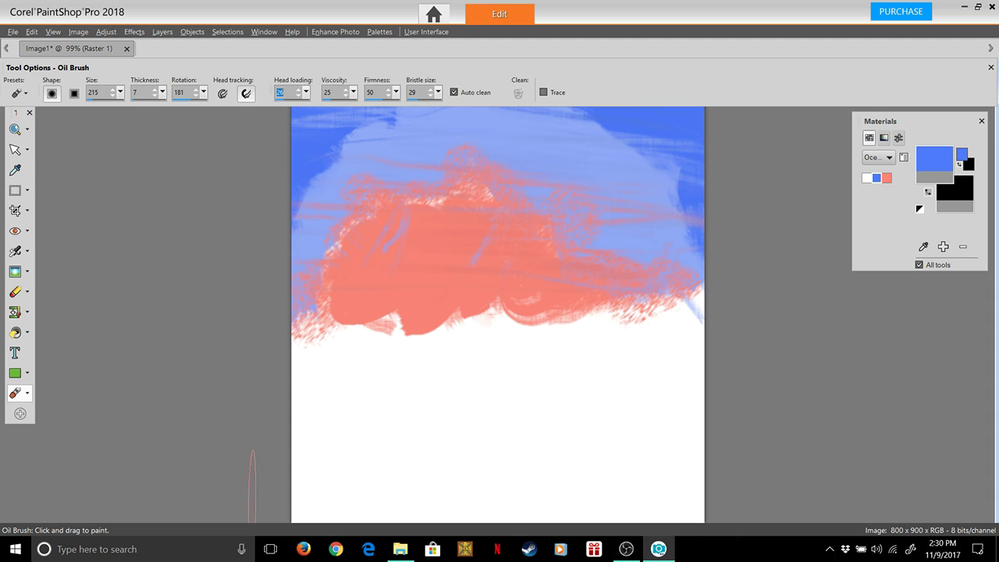
{"action": "mouse_move", "coordinate": [252, 485]}
{"action": "left_mouse_down"}
{"action": "mouse_move", "coordinate": [496, 498]}
{"action": "mouse_move", "coordinate": [408, 466]}
{"action": "mouse_move", "coordinate": [268, 453]}
{"action": "mouse_move", "coordinate": [413, 467]}
{"action": "left_mouse_up"}
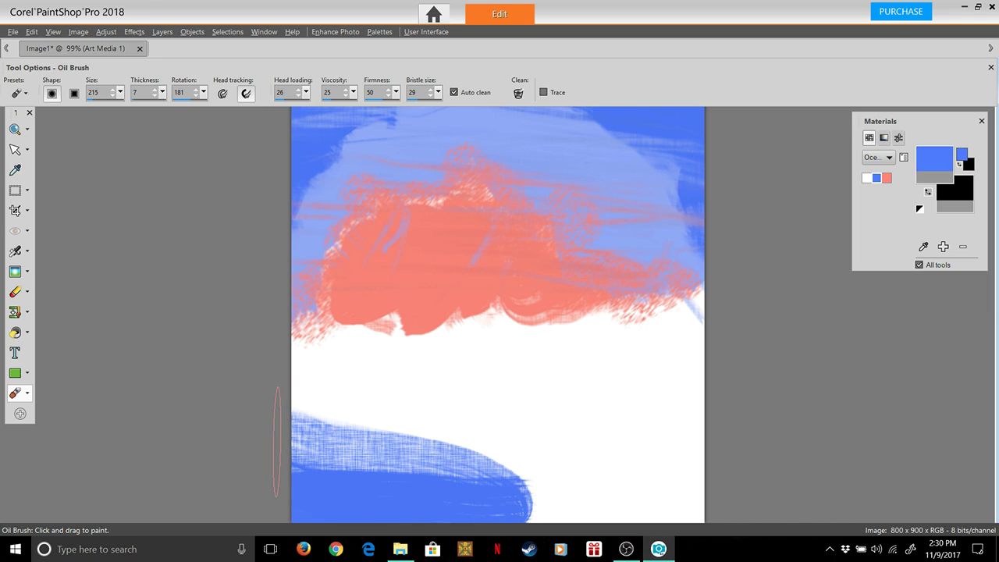
{"action": "mouse_move", "coordinate": [276, 441]}
{"action": "left_mouse_down"}
{"action": "mouse_move", "coordinate": [335, 424]}
{"action": "mouse_move", "coordinate": [435, 424]}
{"action": "mouse_move", "coordinate": [542, 441]}
{"action": "mouse_move", "coordinate": [352, 418]}
{"action": "mouse_move", "coordinate": [297, 384]}
{"action": "mouse_move", "coordinate": [511, 406]}
{"action": "left_mouse_up"}
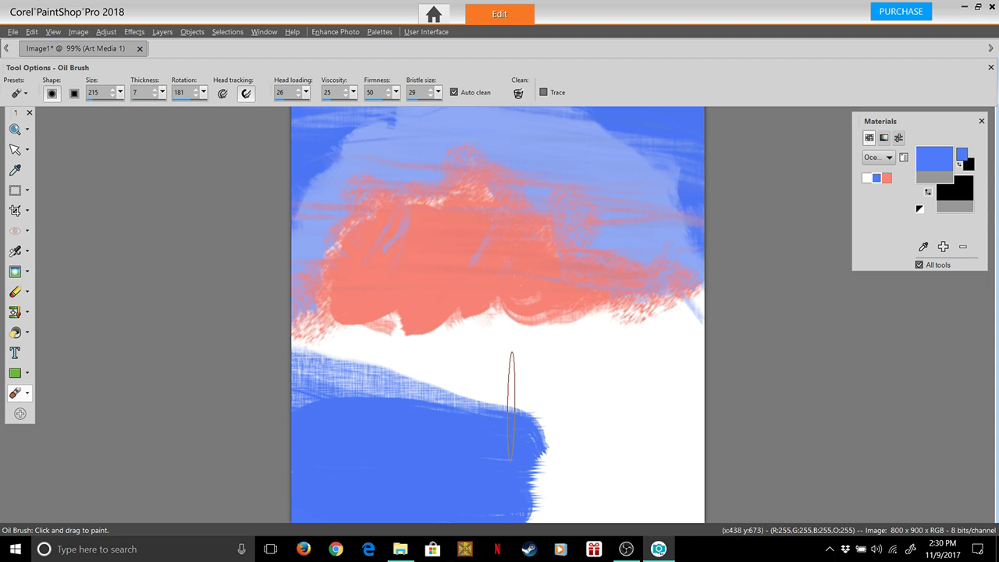
{"action": "mouse_move", "coordinate": [293, 394]}
{"action": "left_mouse_down"}
{"action": "mouse_move", "coordinate": [399, 398]}
{"action": "mouse_move", "coordinate": [535, 383]}
{"action": "mouse_move", "coordinate": [406, 359]}
{"action": "mouse_move", "coordinate": [257, 353]}
{"action": "left_mouse_up"}
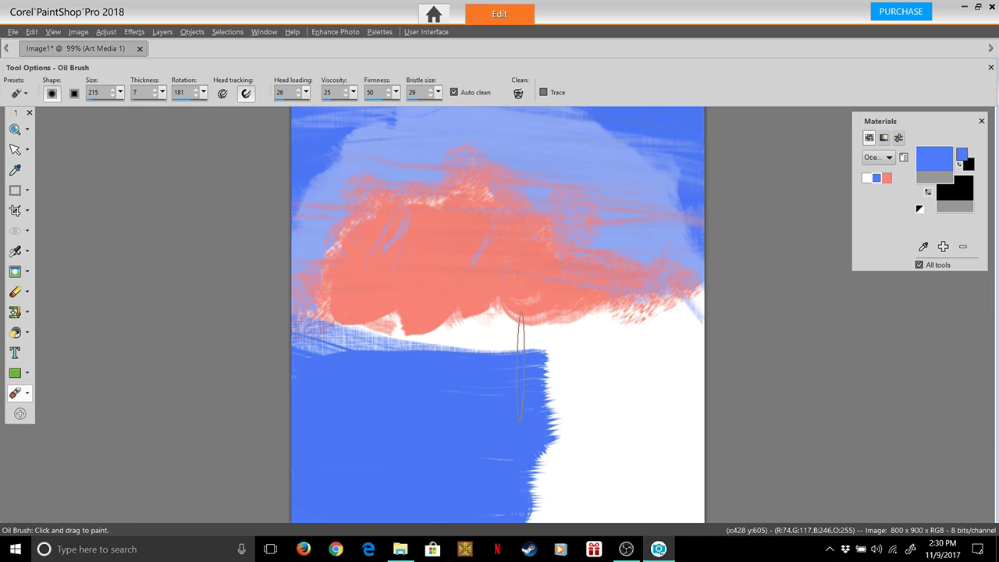
{"action": "mouse_move", "coordinate": [261, 378]}
{"action": "left_mouse_down"}
{"action": "mouse_move", "coordinate": [448, 370]}
{"action": "mouse_move", "coordinate": [591, 388]}
{"action": "left_mouse_up"}
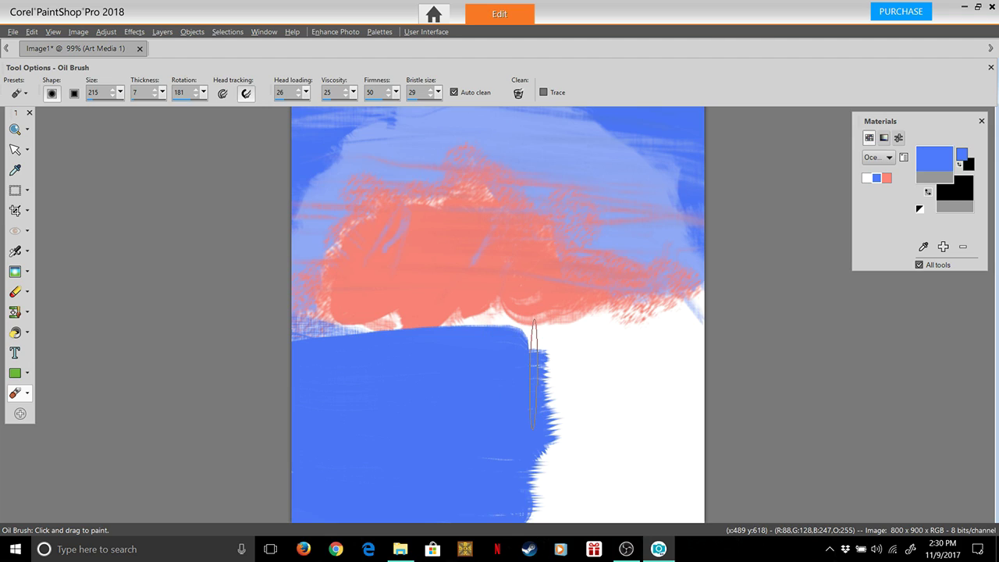
{"action": "left_click_drag", "start_coordinate": [534, 374], "coordinate": [511, 374]}
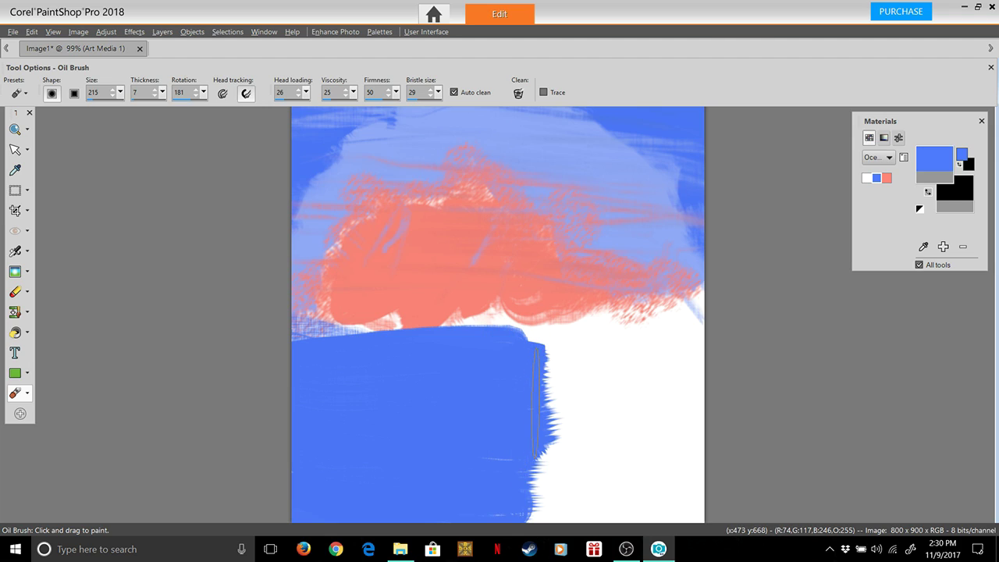
{"action": "key", "text": "ctrl+z"}
{"action": "key", "text": "ctrl+z"}
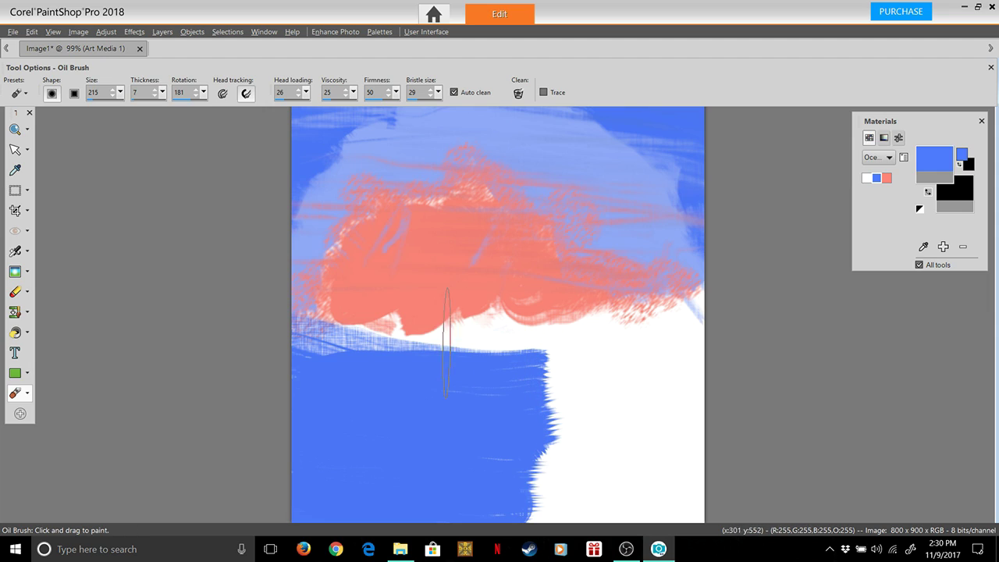
{"action": "left_click_drag", "start_coordinate": [289, 380], "coordinate": [546, 361]}
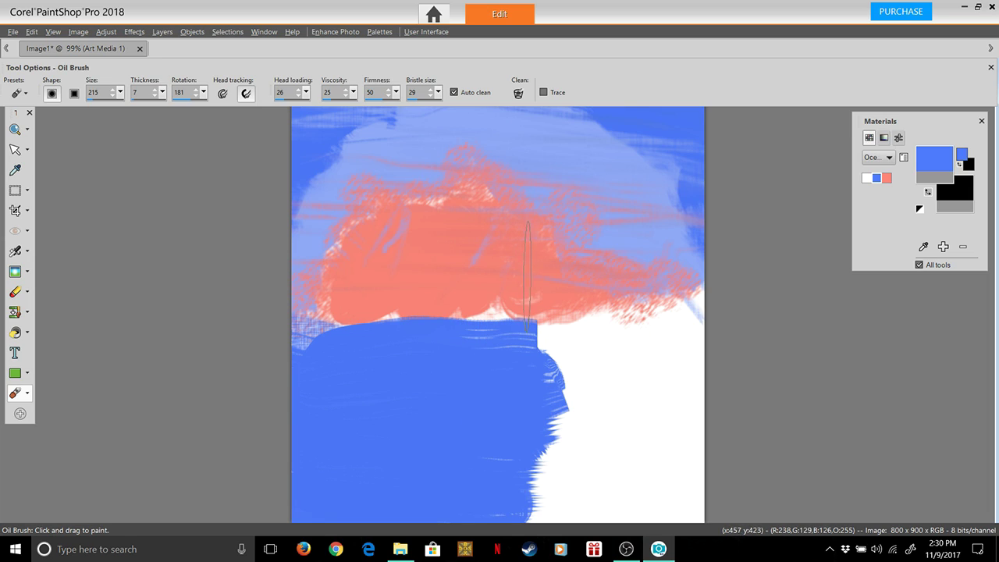
{"action": "key", "text": "ctrl+z"}
{"action": "key", "text": "ctrl+z"}
{"action": "key", "text": "ctrl+z"}
{"action": "key", "text": "ctrl+z"}
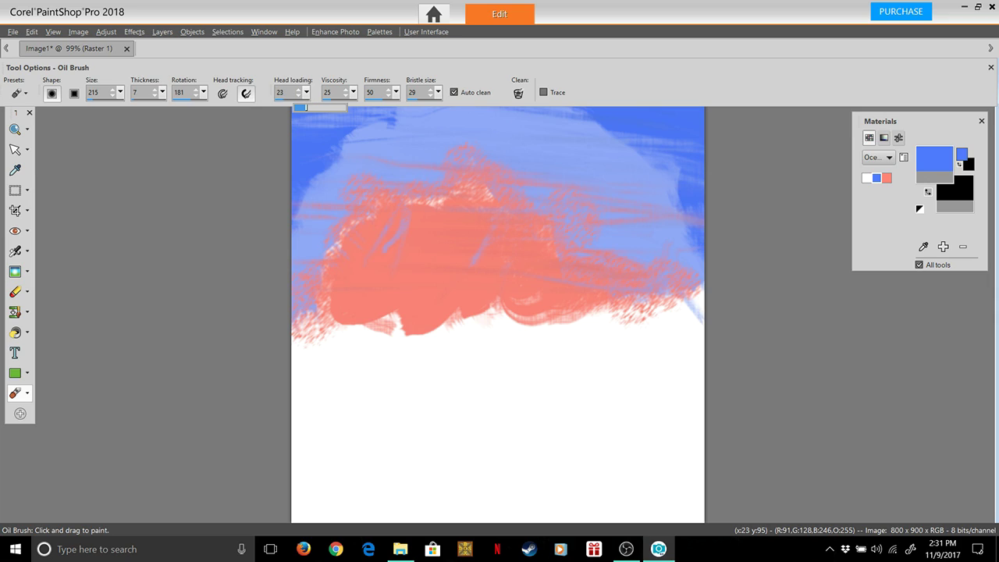
Set head loading 15, viscosity 54 and firmness 34, and paint the left half of the lower canvas blue up to the red cloud.
{"action": "left_click_drag", "start_coordinate": [302, 107], "coordinate": [303, 109]}
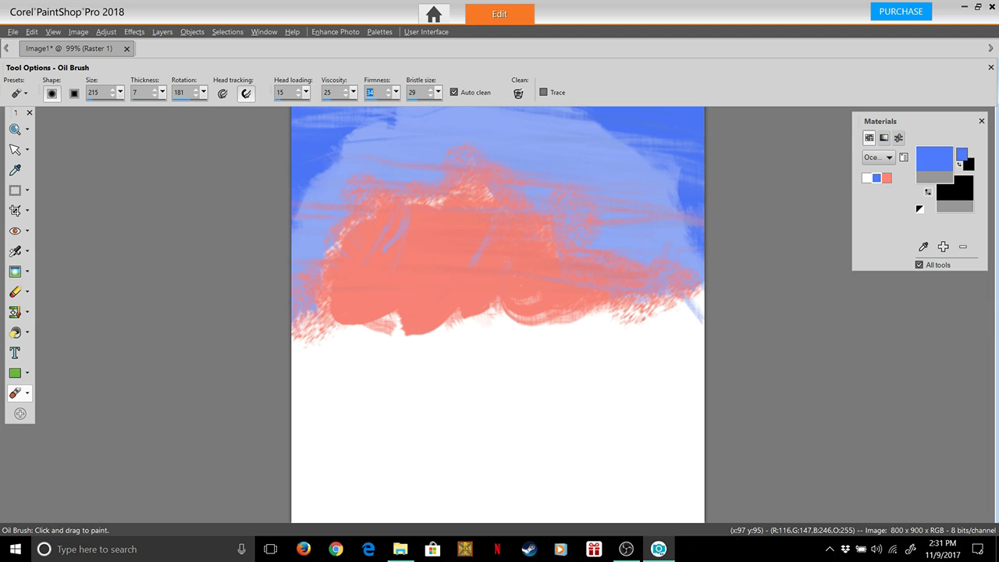
{"action": "key", "text": "Tab"}
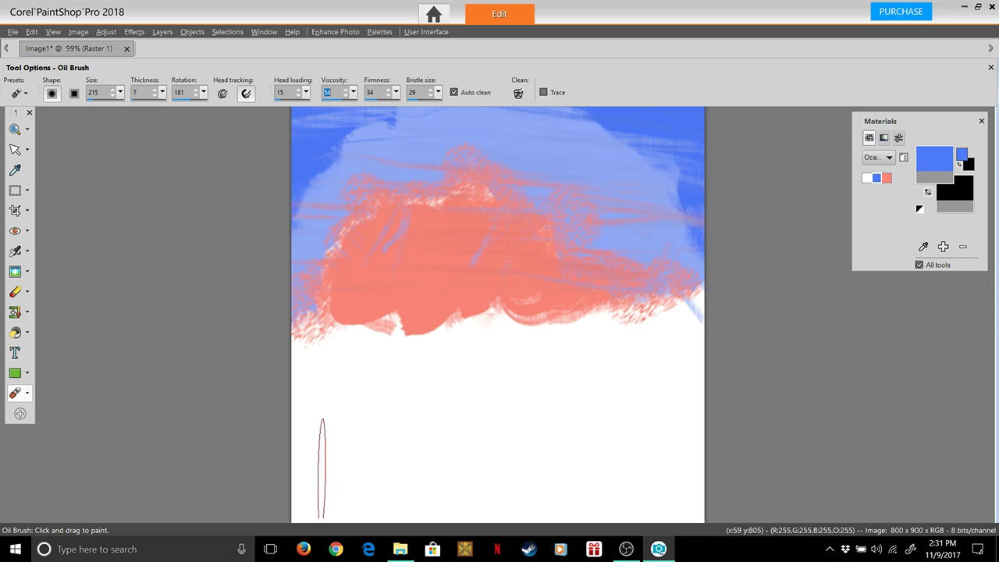
{"action": "mouse_move", "coordinate": [280, 516]}
{"action": "left_mouse_down"}
{"action": "mouse_move", "coordinate": [492, 500]}
{"action": "mouse_move", "coordinate": [282, 500]}
{"action": "mouse_move", "coordinate": [375, 424]}
{"action": "mouse_move", "coordinate": [453, 424]}
{"action": "mouse_move", "coordinate": [330, 416]}
{"action": "mouse_move", "coordinate": [260, 431]}
{"action": "mouse_move", "coordinate": [508, 421]}
{"action": "mouse_move", "coordinate": [283, 416]}
{"action": "mouse_move", "coordinate": [317, 366]}
{"action": "mouse_move", "coordinate": [439, 367]}
{"action": "mouse_move", "coordinate": [486, 378]}
{"action": "mouse_move", "coordinate": [382, 386]}
{"action": "left_mouse_up"}
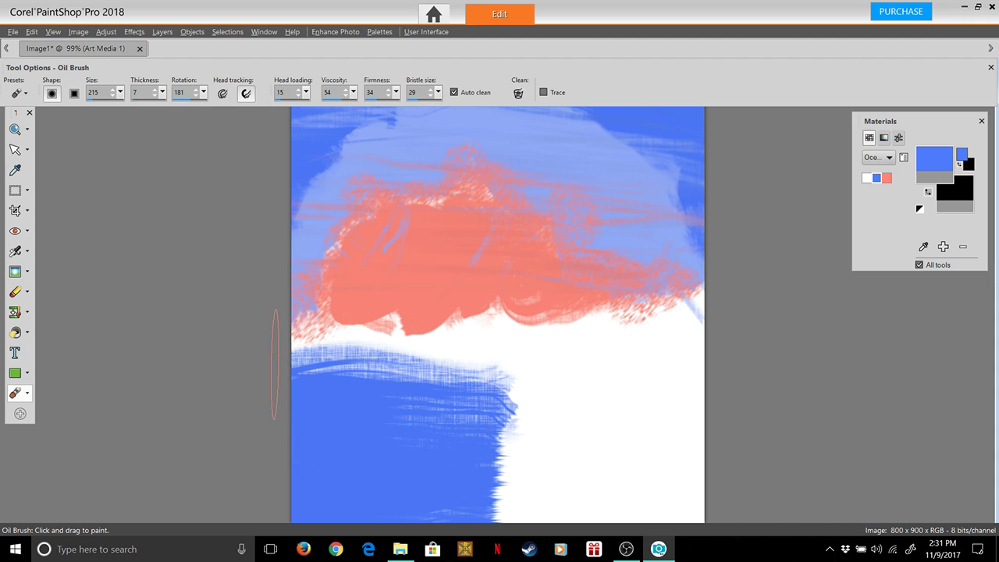
{"action": "mouse_move", "coordinate": [268, 394]}
{"action": "left_mouse_down"}
{"action": "mouse_move", "coordinate": [353, 395]}
{"action": "mouse_move", "coordinate": [414, 367]}
{"action": "mouse_move", "coordinate": [499, 367]}
{"action": "mouse_move", "coordinate": [309, 366]}
{"action": "left_mouse_up"}
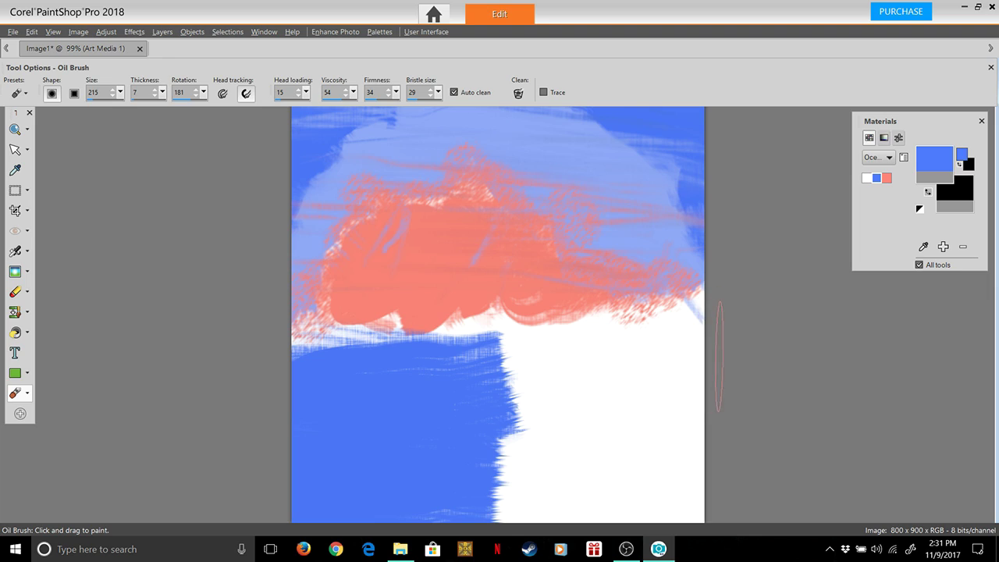
Try painting blue from the canvas's right edge, once just below the red area and once near the bottom, undoing both.
{"action": "mouse_move", "coordinate": [708, 362]}
{"action": "left_mouse_down"}
{"action": "mouse_move", "coordinate": [552, 362]}
{"action": "mouse_move", "coordinate": [726, 382]}
{"action": "left_mouse_up"}
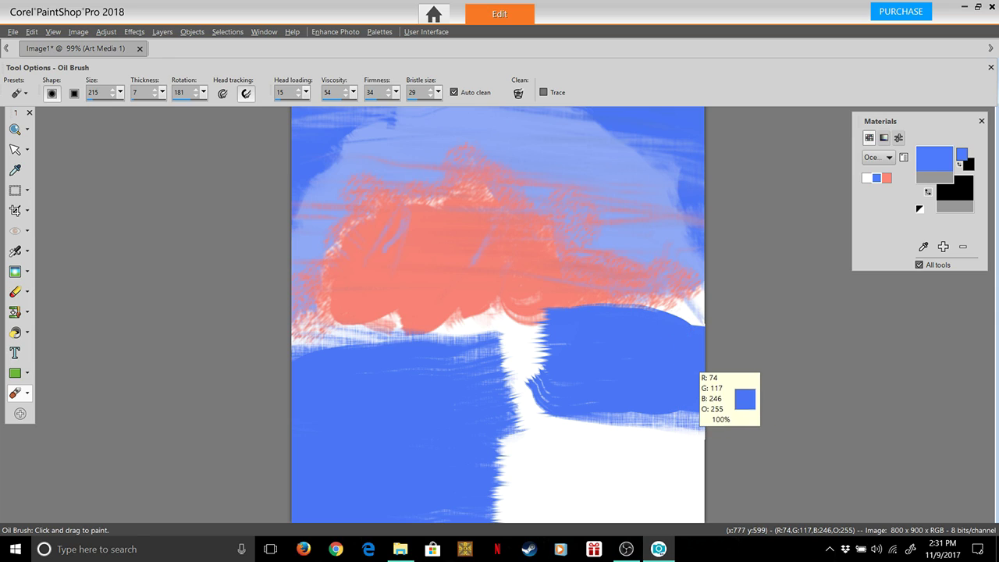
{"action": "key", "text": "ctrl+z"}
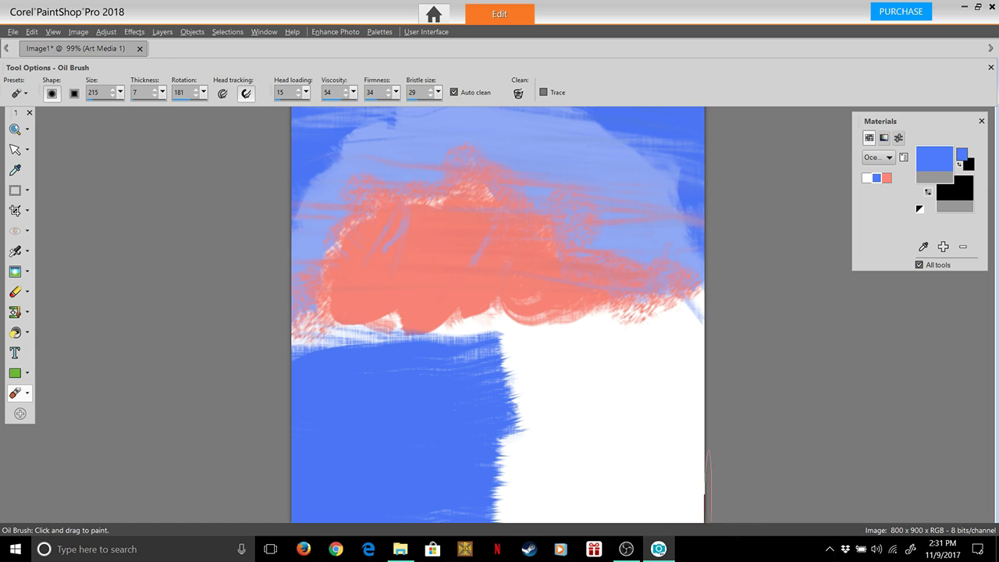
{"action": "mouse_move", "coordinate": [733, 518]}
{"action": "left_mouse_down"}
{"action": "mouse_move", "coordinate": [527, 515]}
{"action": "mouse_move", "coordinate": [535, 484]}
{"action": "mouse_move", "coordinate": [687, 462]}
{"action": "mouse_move", "coordinate": [731, 471]}
{"action": "left_mouse_up"}
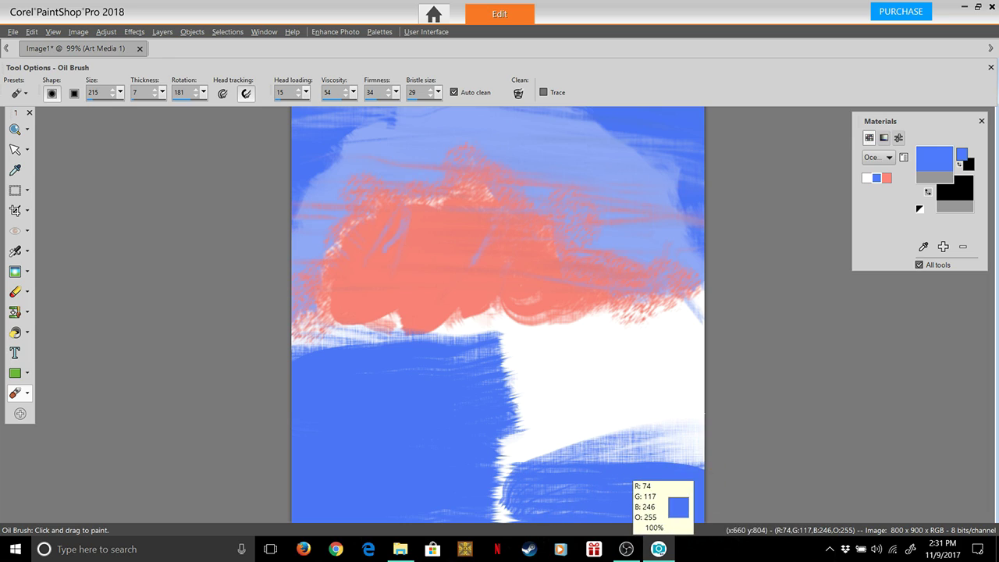
{"action": "key", "text": "ctrl+z"}
Paint the right half of the lower canvas blue up to the left side's horizon level, leaving a narrow white gap between them.
{"action": "mouse_move", "coordinate": [735, 490]}
{"action": "left_mouse_down"}
{"action": "mouse_move", "coordinate": [576, 490]}
{"action": "mouse_move", "coordinate": [728, 468]}
{"action": "mouse_move", "coordinate": [613, 465]}
{"action": "mouse_move", "coordinate": [730, 468]}
{"action": "mouse_move", "coordinate": [575, 465]}
{"action": "mouse_move", "coordinate": [713, 437]}
{"action": "mouse_move", "coordinate": [736, 413]}
{"action": "mouse_move", "coordinate": [553, 408]}
{"action": "mouse_move", "coordinate": [741, 416]}
{"action": "mouse_move", "coordinate": [591, 402]}
{"action": "mouse_move", "coordinate": [552, 428]}
{"action": "mouse_move", "coordinate": [744, 394]}
{"action": "mouse_move", "coordinate": [725, 378]}
{"action": "mouse_move", "coordinate": [679, 379]}
{"action": "mouse_move", "coordinate": [559, 398]}
{"action": "mouse_move", "coordinate": [536, 357]}
{"action": "mouse_move", "coordinate": [738, 408]}
{"action": "left_mouse_up"}
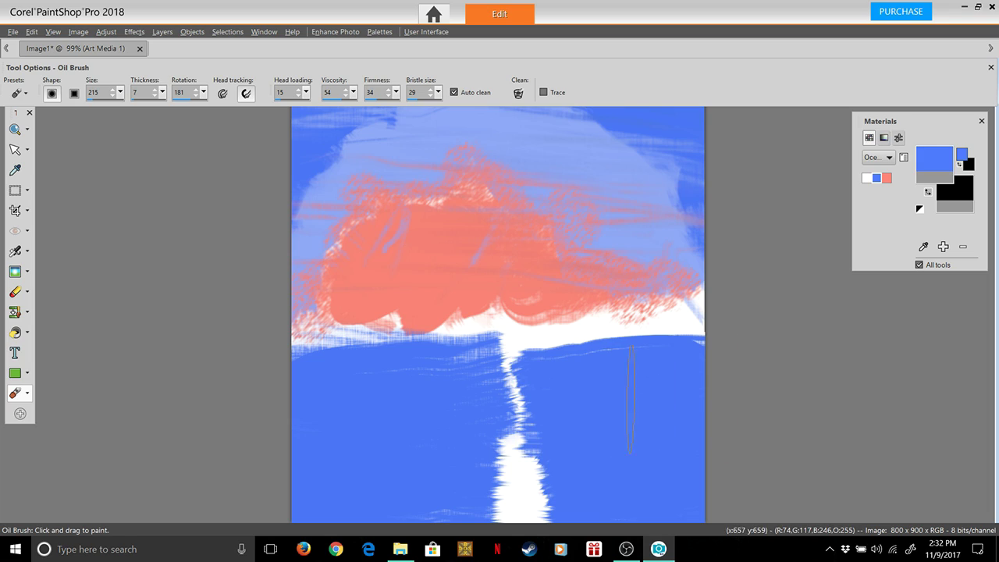
{"action": "mouse_move", "coordinate": [713, 373]}
{"action": "left_mouse_down"}
{"action": "mouse_move", "coordinate": [533, 370]}
{"action": "mouse_move", "coordinate": [735, 360]}
{"action": "left_mouse_up"}
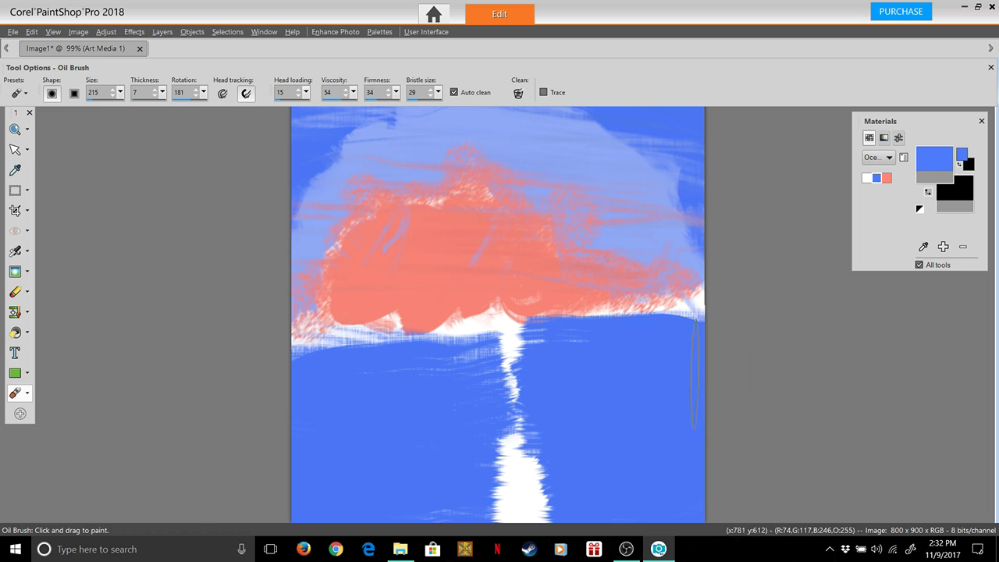
{"action": "key", "text": "ctrl+z"}
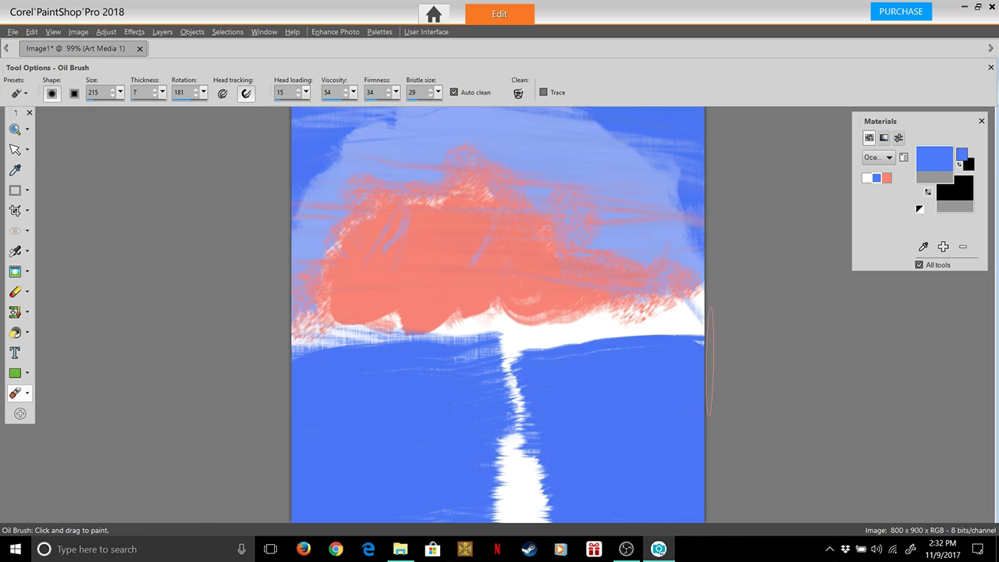
{"action": "left_click_drag", "start_coordinate": [725, 362], "coordinate": [507, 368]}
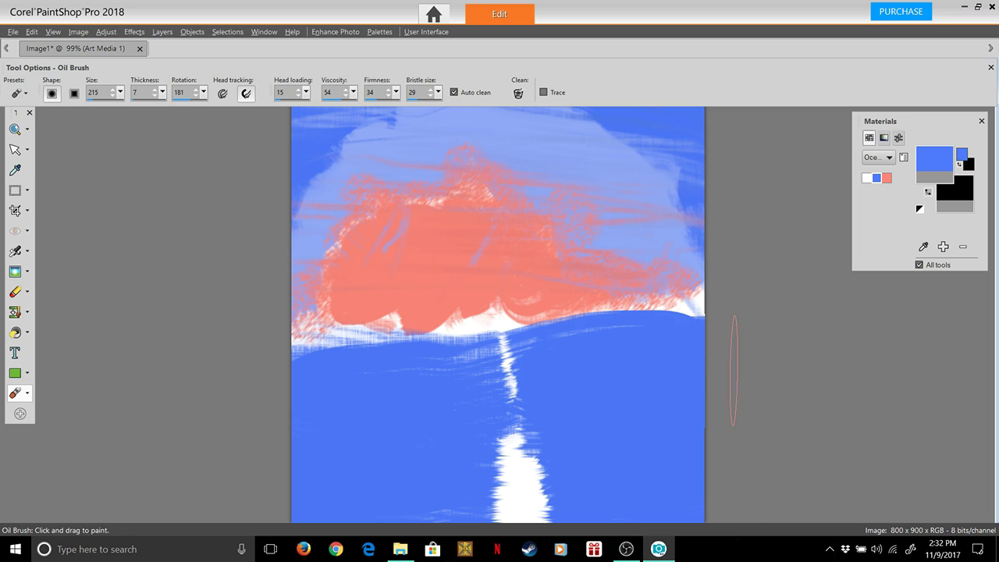
{"action": "key", "text": "ctrl+z"}
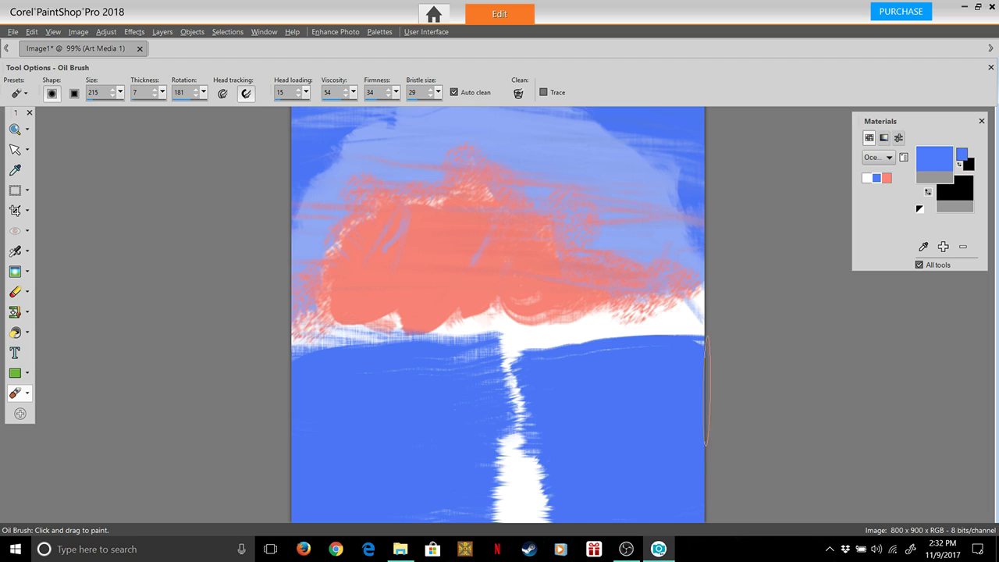
{"action": "mouse_move", "coordinate": [714, 378]}
{"action": "left_mouse_down"}
{"action": "mouse_move", "coordinate": [549, 384]}
{"action": "mouse_move", "coordinate": [742, 373]}
{"action": "mouse_move", "coordinate": [650, 380]}
{"action": "left_mouse_up"}
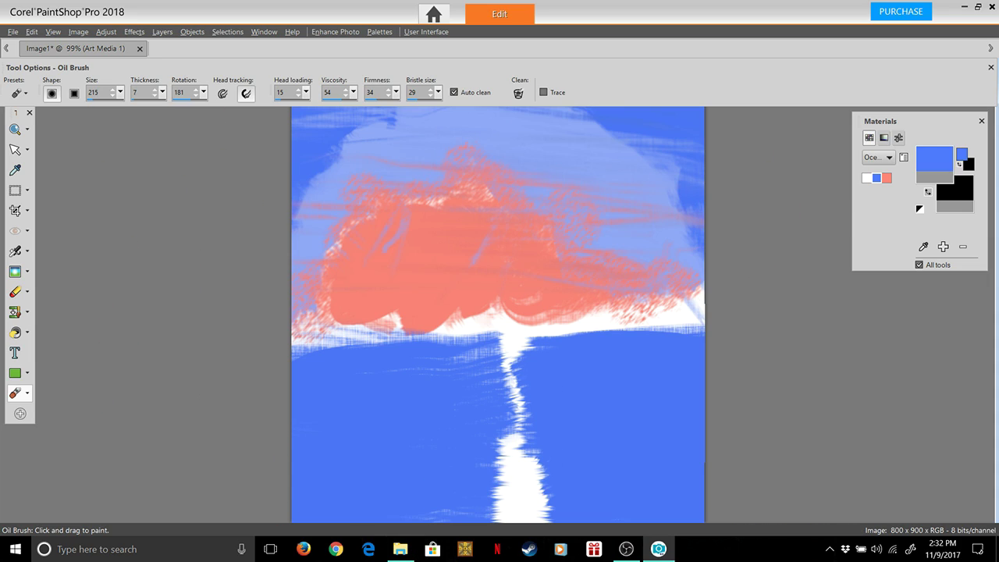
Make the white swatch the foreground colour, tint that swatch a very pale pink, and set the brush thickness to 100.
{"action": "left_click", "coordinate": [867, 178]}
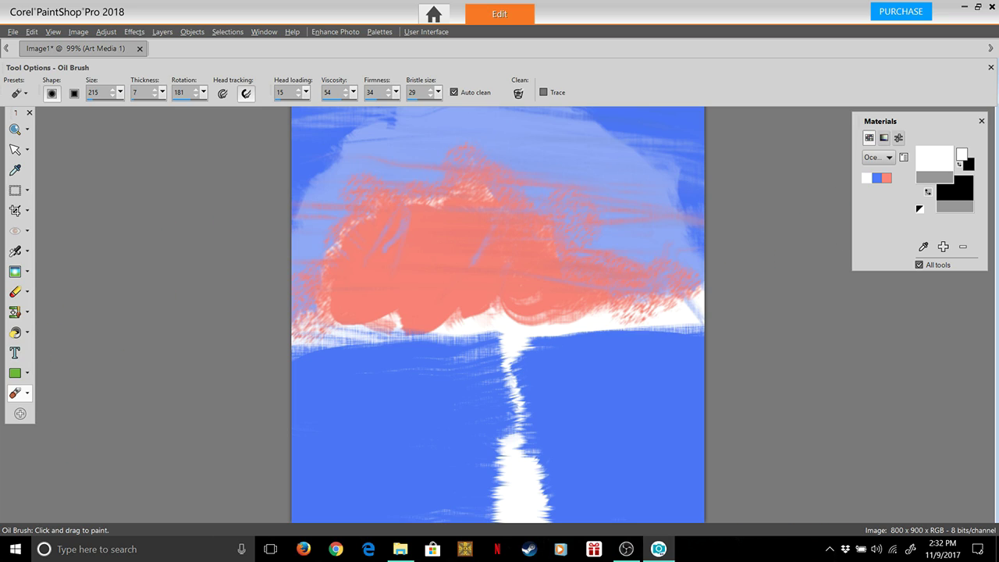
{"action": "left_click", "coordinate": [934, 159]}
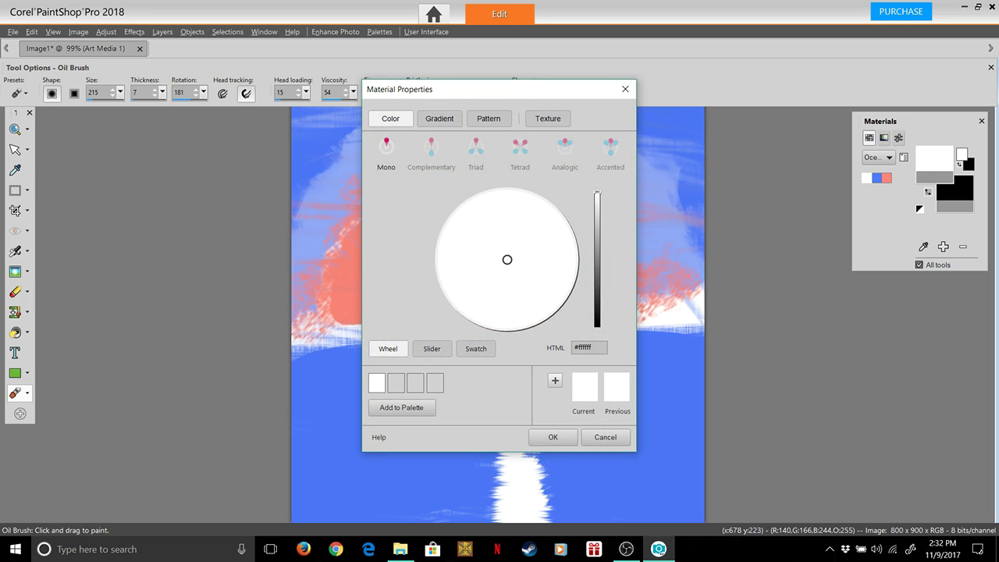
{"action": "left_click_drag", "start_coordinate": [597, 191], "coordinate": [597, 195]}
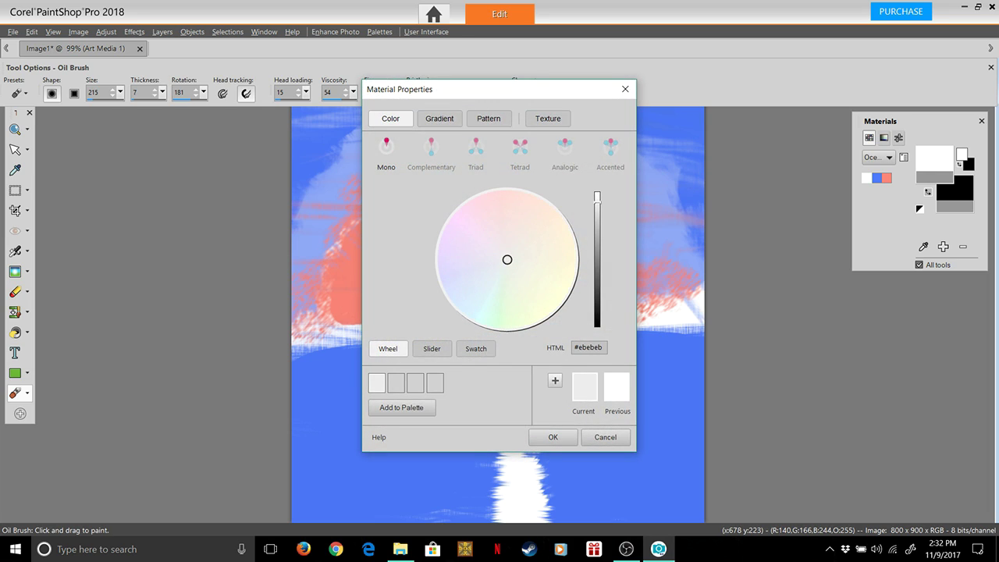
{"action": "left_click", "coordinate": [525, 195]}
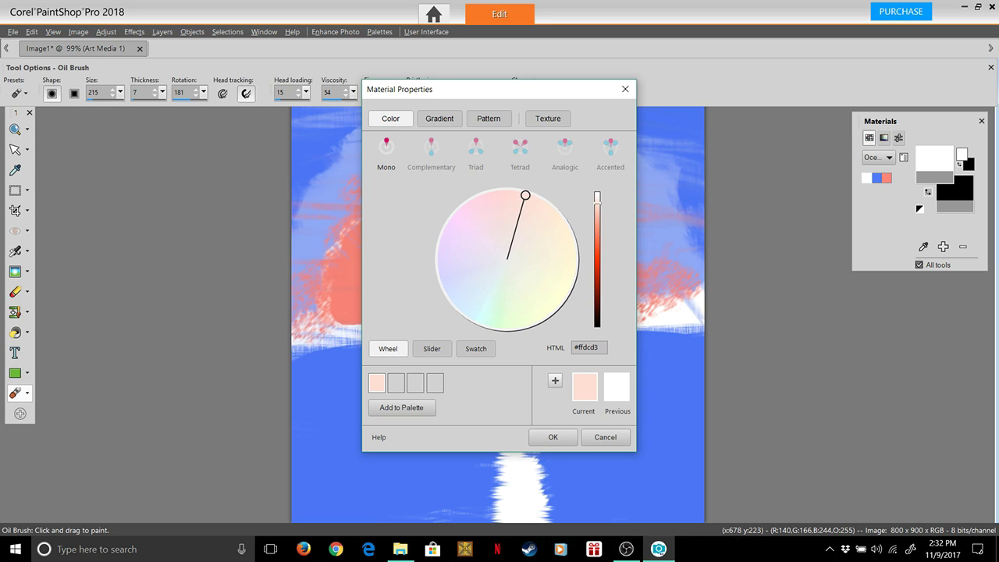
{"action": "mouse_move", "coordinate": [522, 193]}
{"action": "left_mouse_down"}
{"action": "mouse_move", "coordinate": [564, 223]}
{"action": "mouse_move", "coordinate": [502, 192]}
{"action": "mouse_move", "coordinate": [462, 210]}
{"action": "left_mouse_up"}
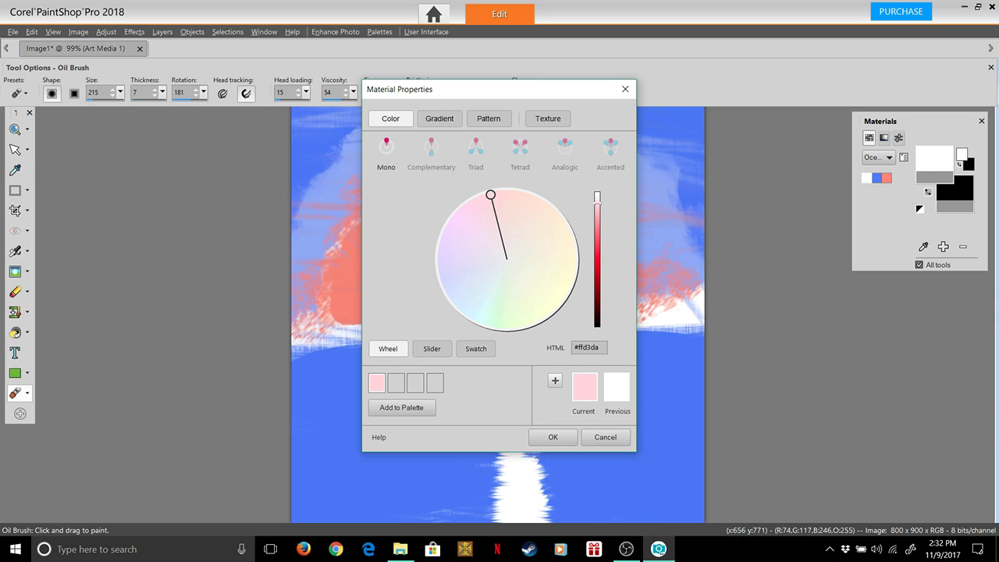
{"action": "left_click_drag", "start_coordinate": [598, 199], "coordinate": [597, 194]}
{"action": "left_click", "coordinate": [552, 437]}
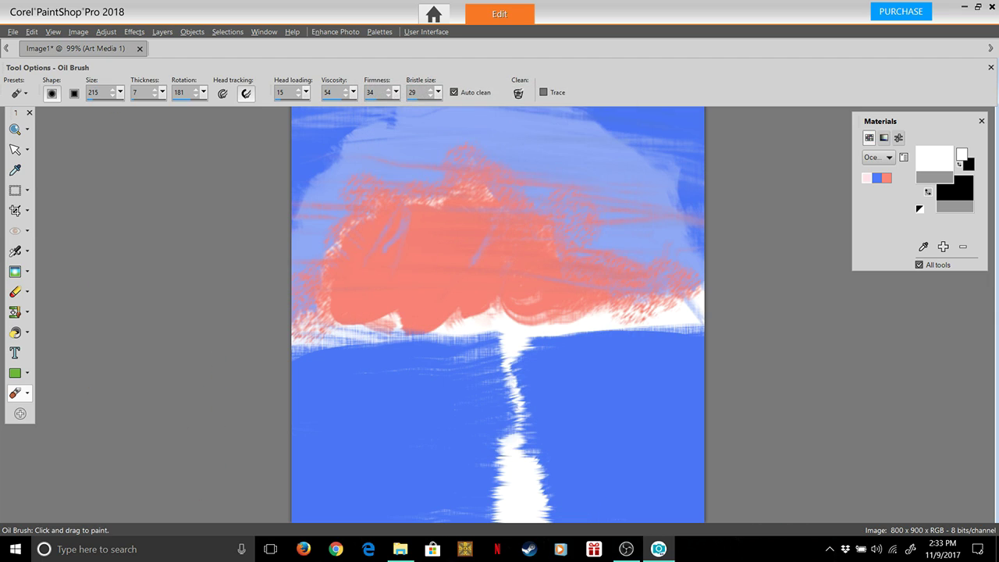
{"action": "left_click_drag", "start_coordinate": [162, 92], "coordinate": [210, 108]}
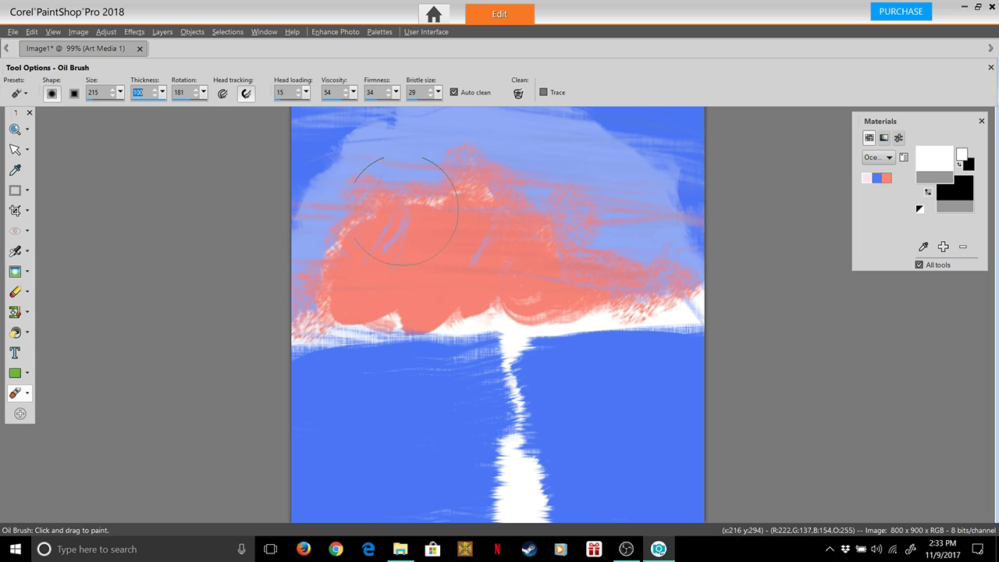
Try painting white highlights along the upper-left edge of the red cloud, and undo them.
{"action": "mouse_move", "coordinate": [336, 253]}
{"action": "left_mouse_down"}
{"action": "mouse_move", "coordinate": [348, 226]}
{"action": "mouse_move", "coordinate": [387, 200]}
{"action": "mouse_move", "coordinate": [437, 182]}
{"action": "mouse_move", "coordinate": [474, 190]}
{"action": "left_mouse_up"}
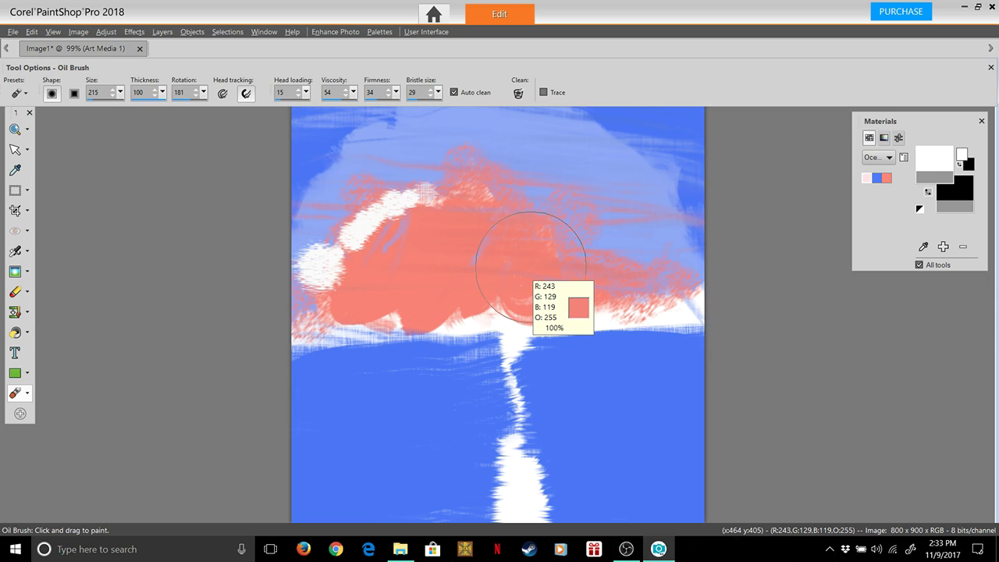
{"action": "key", "text": "ctrl+z"}
{"action": "key", "text": "ctrl+z"}
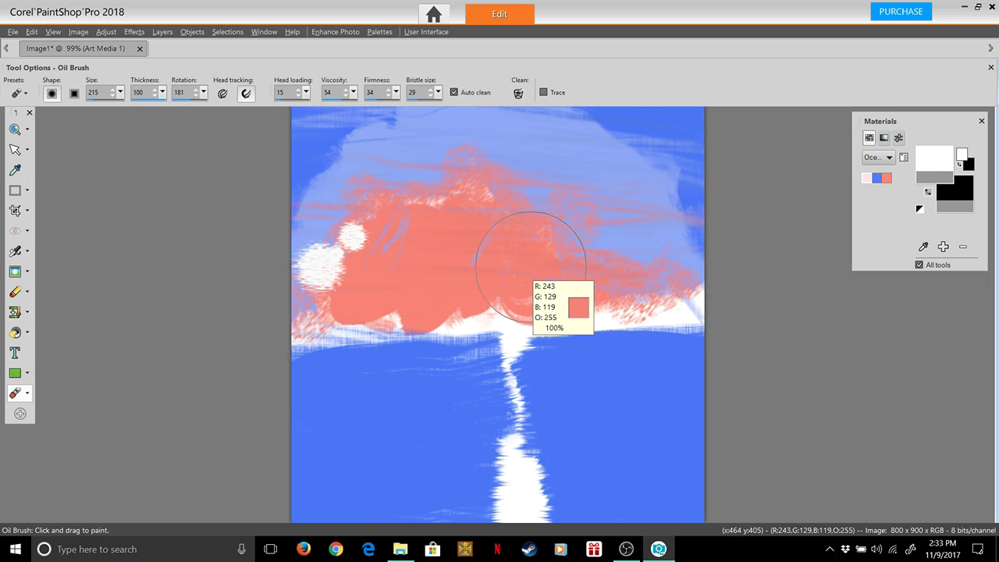
{"action": "key", "text": "ctrl+z"}
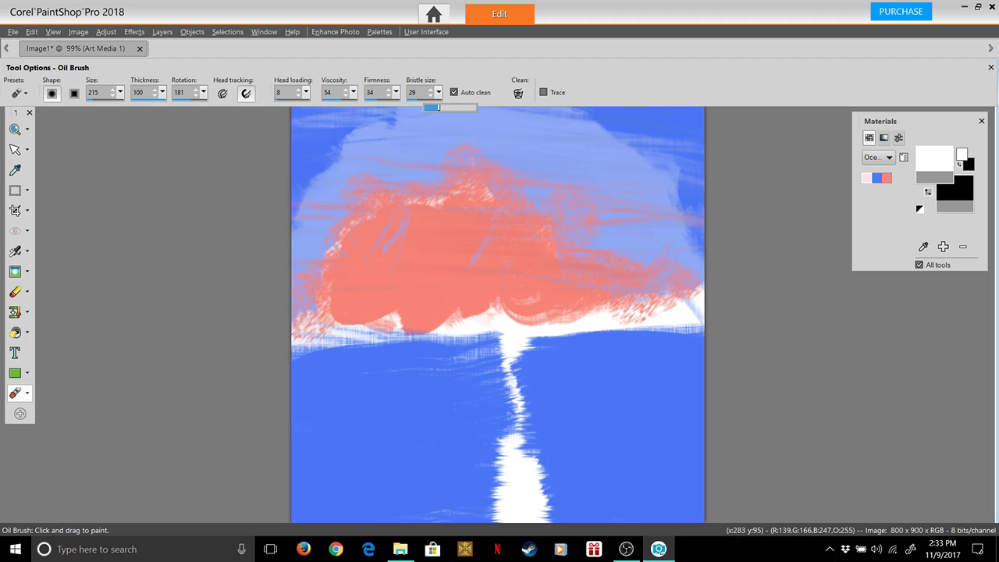
Set the brush's bristle size to 11 and its firmness to 100.
{"action": "left_click_drag", "start_coordinate": [428, 107], "coordinate": [426, 107]}
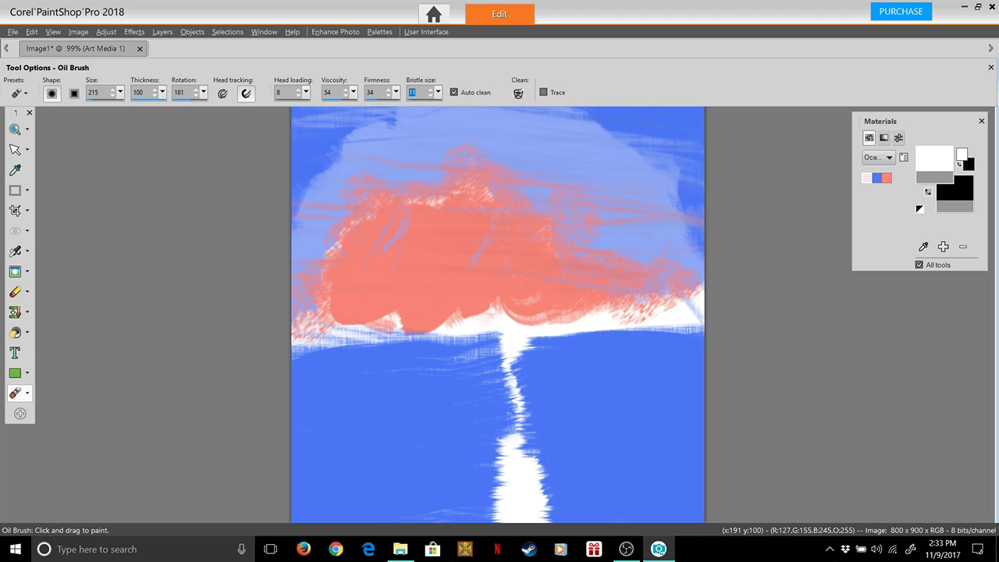
Try dabbing white highlights in an arc along the red cloud's upper edge, and undo them all.
{"action": "left_click", "coordinate": [320, 248]}
{"action": "left_click", "coordinate": [367, 201]}
{"action": "left_click", "coordinate": [418, 195]}
{"action": "left_click", "coordinate": [473, 191]}
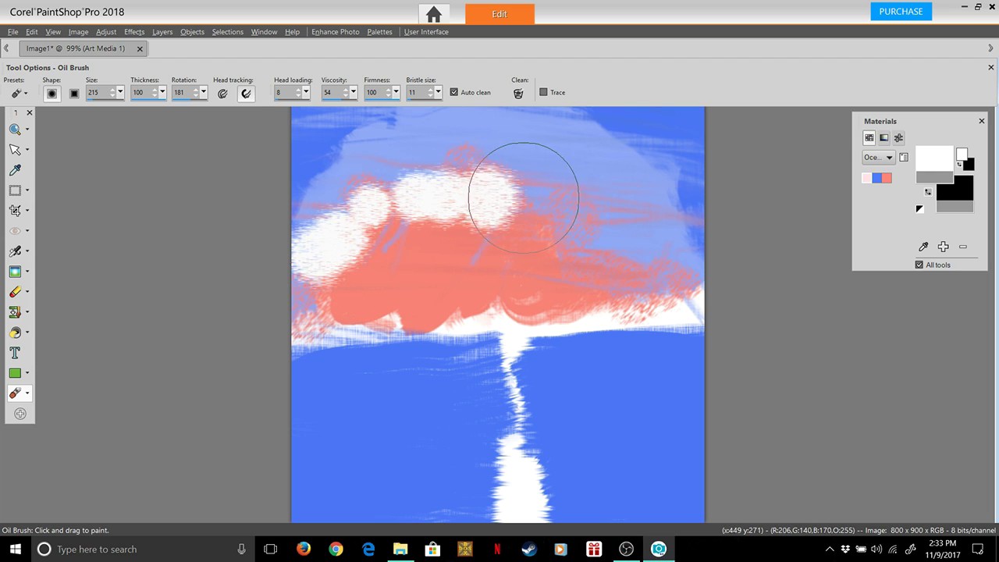
{"action": "left_click", "coordinate": [559, 191]}
{"action": "left_click", "coordinate": [629, 231]}
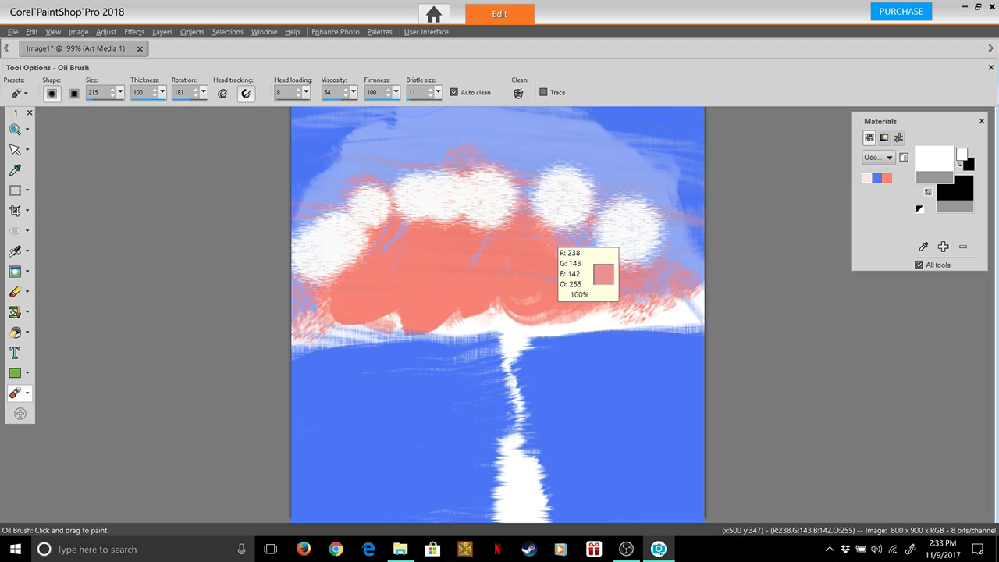
{"action": "key", "text": "ctrl+z"}
{"action": "key", "text": "ctrl+z"}
{"action": "key", "text": "ctrl+z"}
{"action": "key", "text": "ctrl+z"}
{"action": "key", "text": "ctrl+z"}
{"action": "key", "text": "ctrl+z"}
{"action": "key", "text": "ctrl+z"}
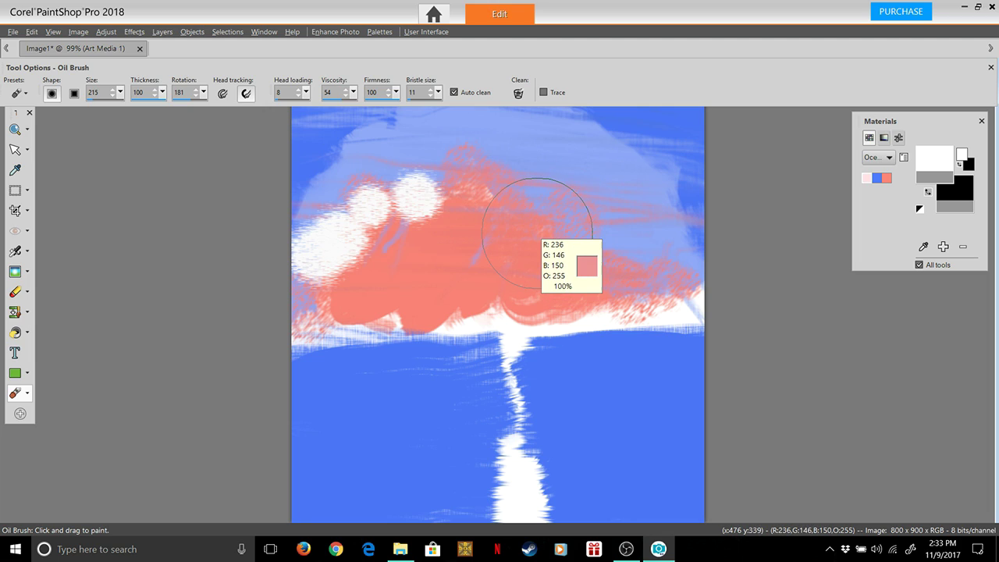
{"action": "key", "text": "ctrl+z"}
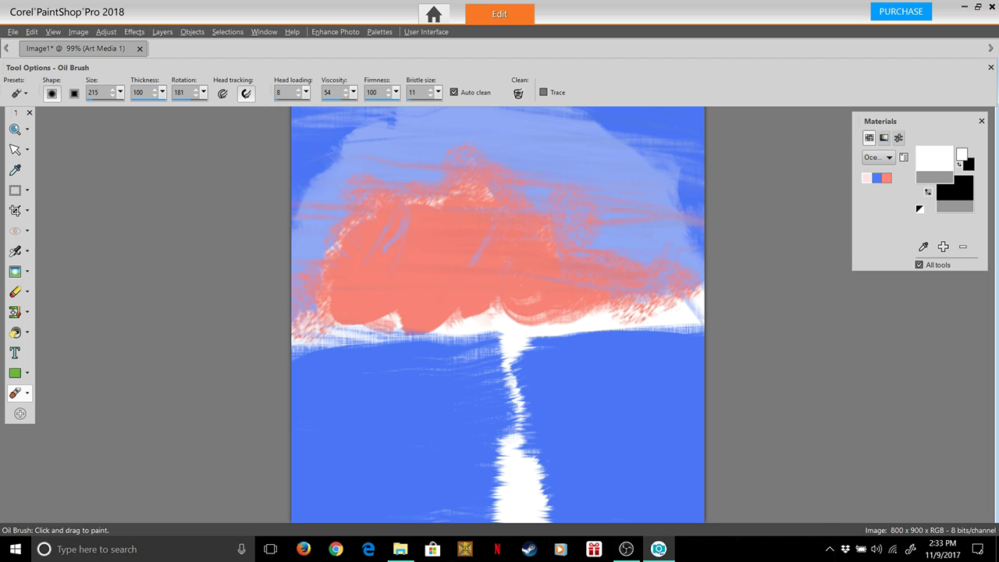
Recolour the pale pink swatch to cream #fff5df and dab a pale pink spot on the cloud's upper-right part.
{"action": "left_click", "coordinate": [880, 157]}
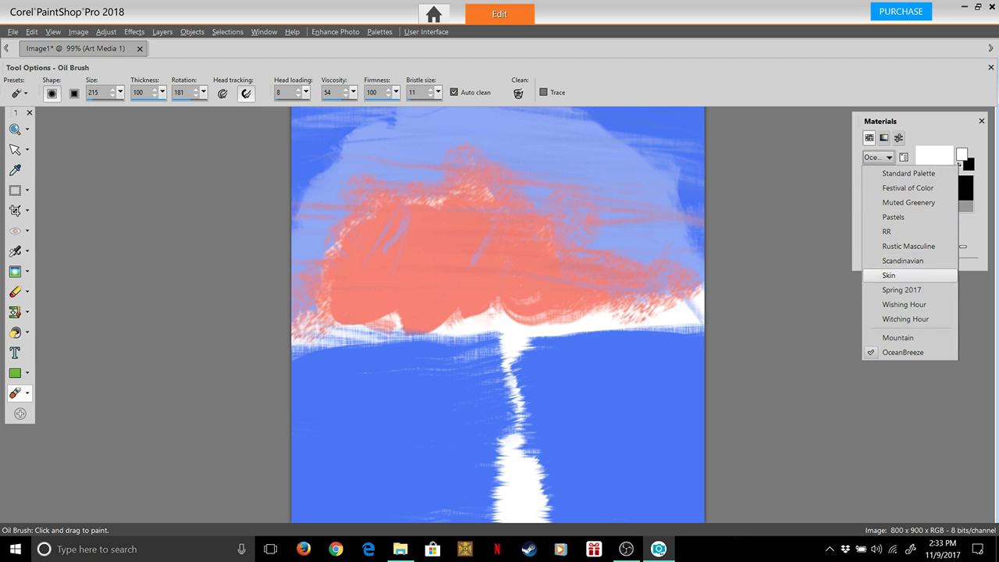
{"action": "left_click", "coordinate": [769, 398]}
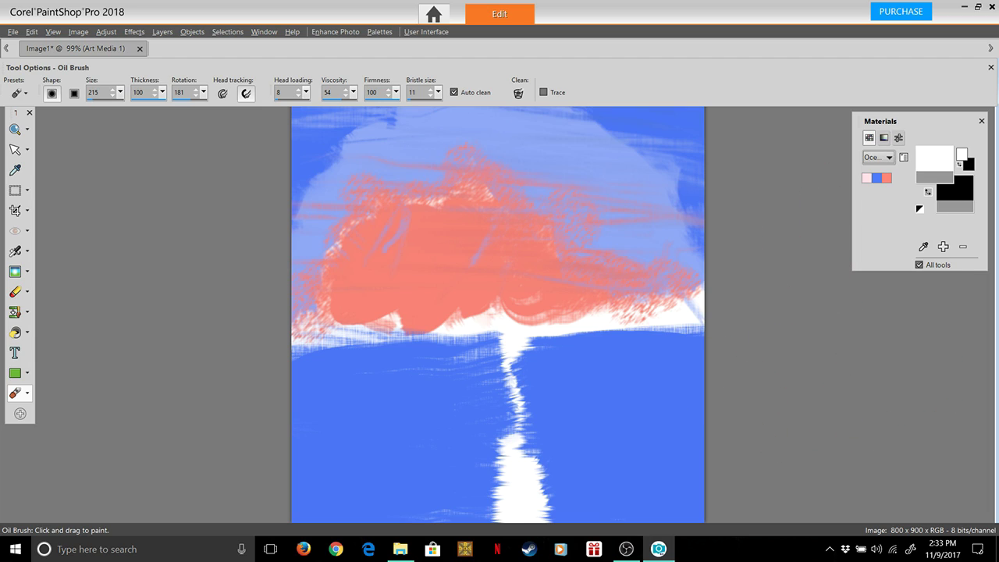
{"action": "left_click", "coordinate": [867, 178]}
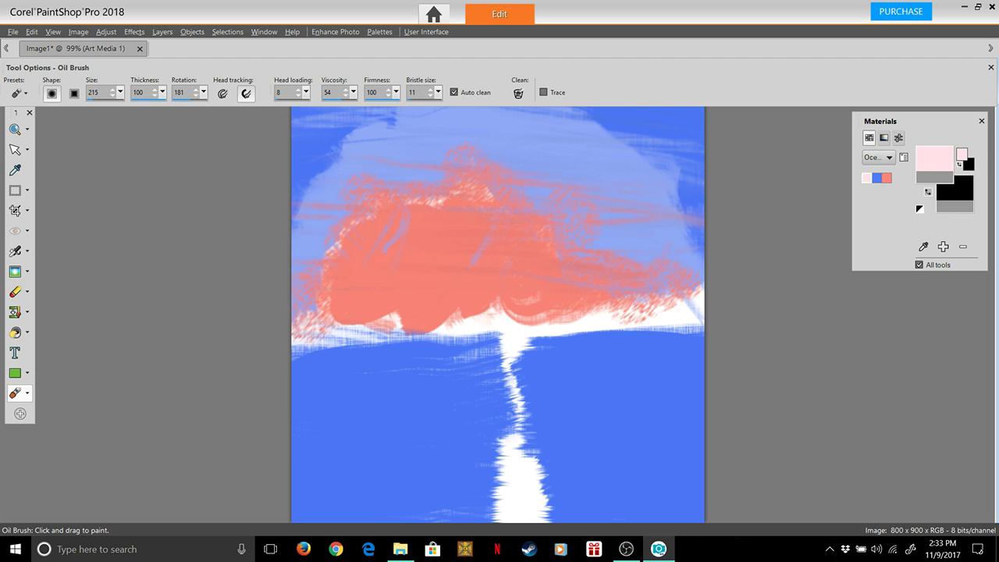
{"action": "left_click", "coordinate": [934, 158]}
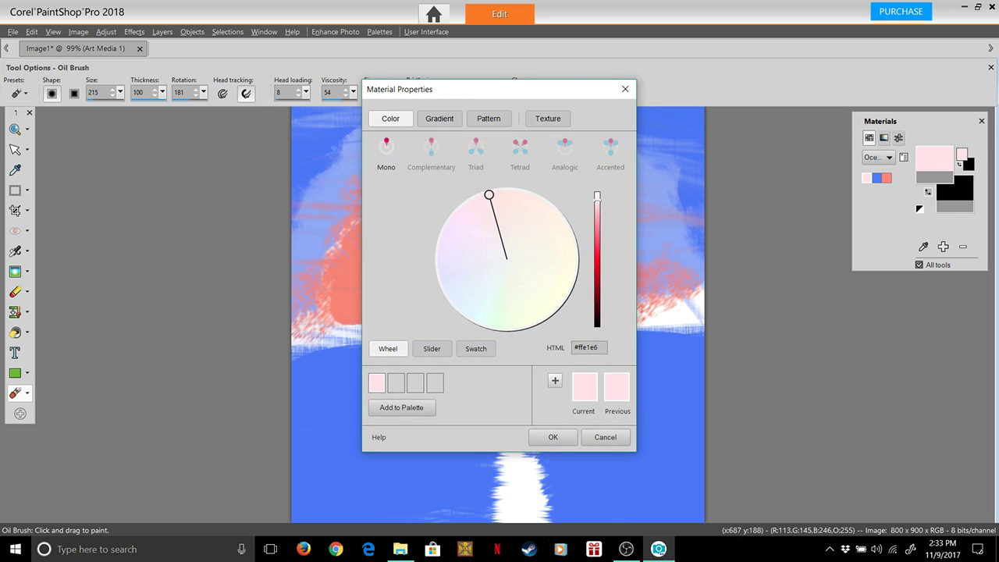
{"action": "left_click_drag", "start_coordinate": [488, 195], "coordinate": [538, 199]}
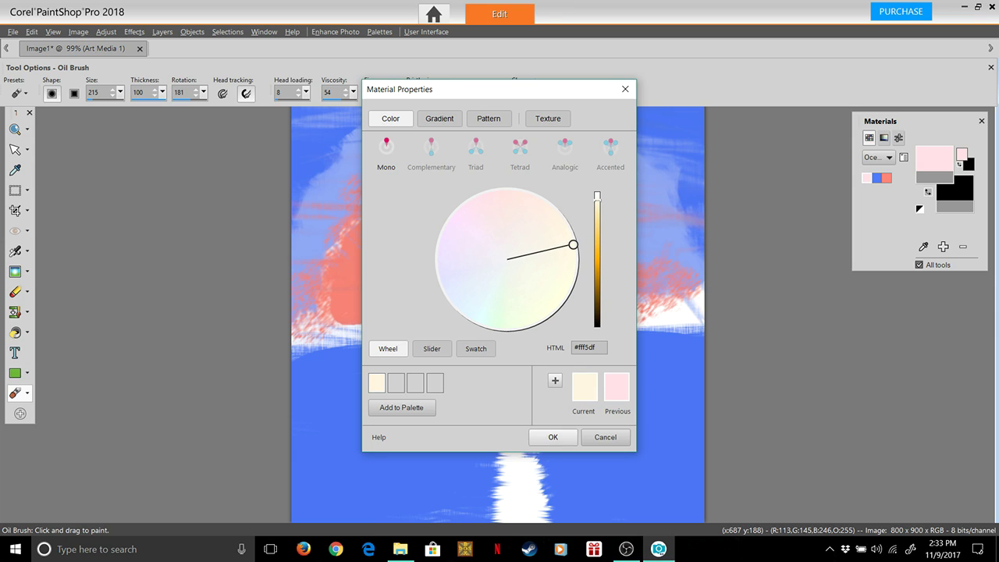
{"action": "left_click", "coordinate": [553, 437]}
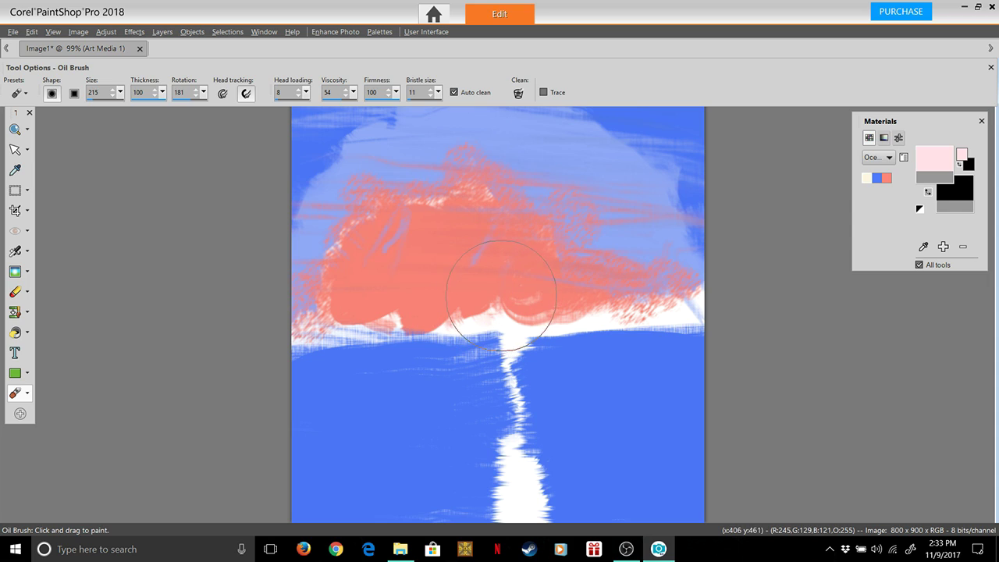
{"action": "left_click", "coordinate": [523, 206]}
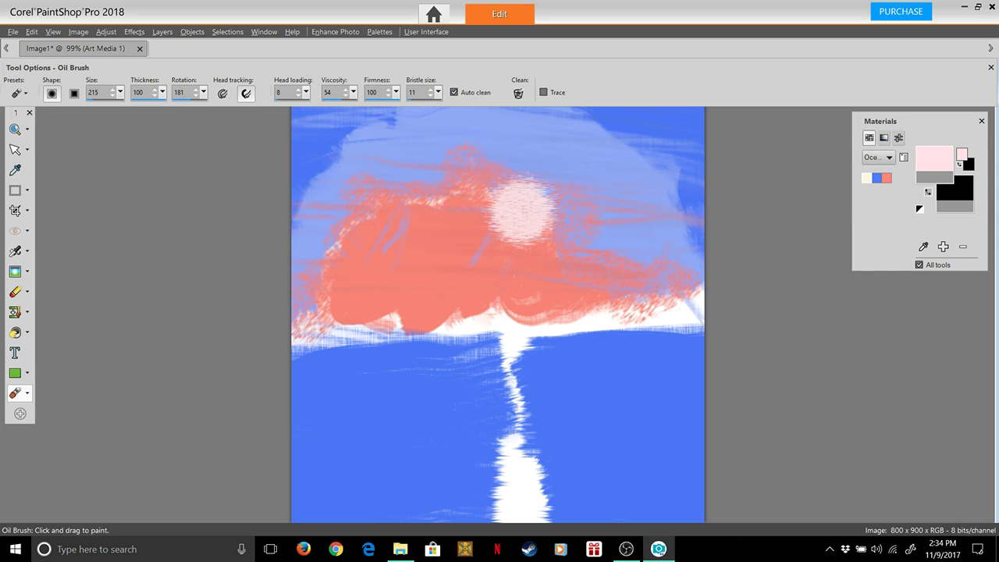
Deepen the cream swatch to #ffedc7 and make it the foreground colour.
{"action": "left_click", "coordinate": [867, 178]}
{"action": "left_click", "coordinate": [934, 158]}
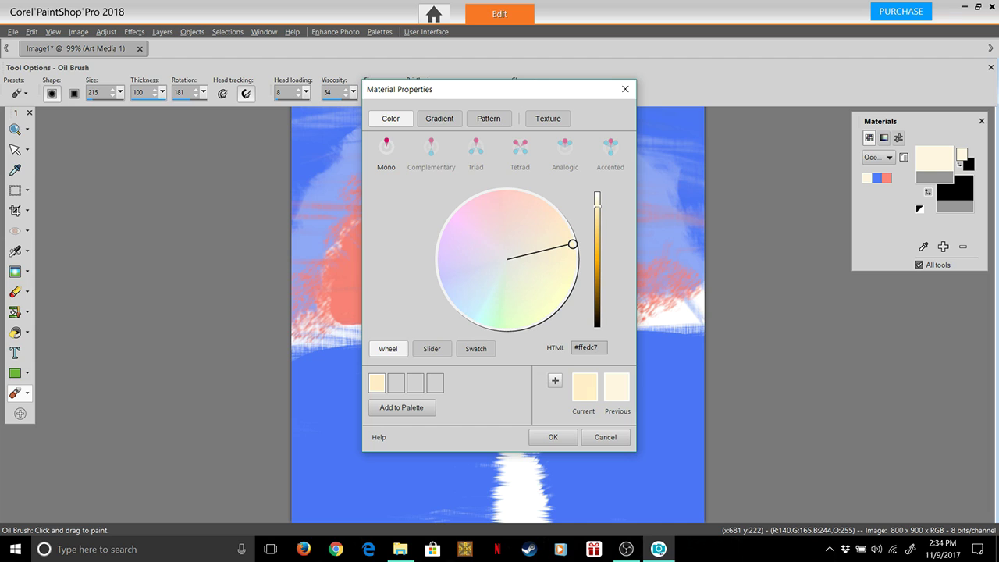
{"action": "left_click", "coordinate": [553, 437]}
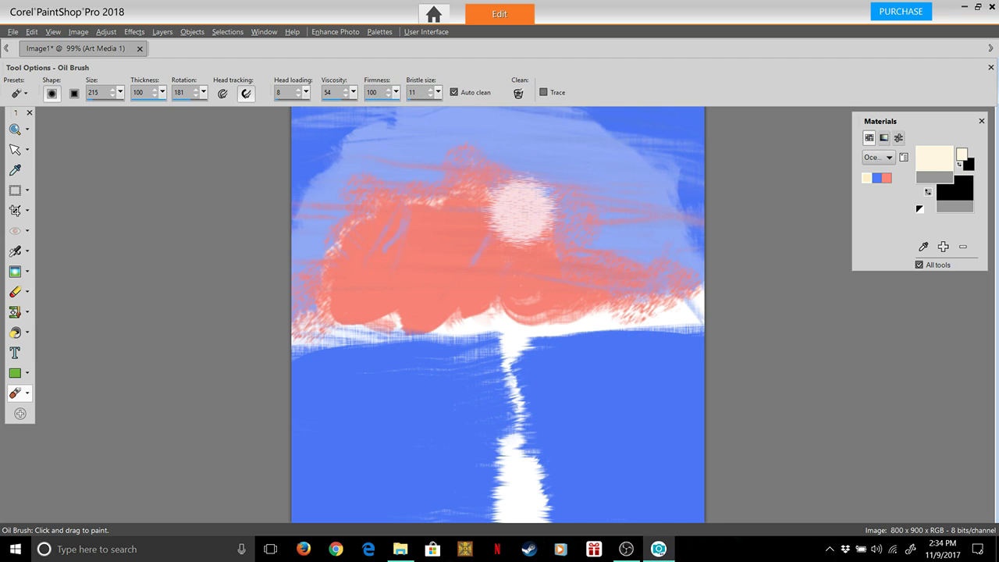
{"action": "left_click", "coordinate": [934, 159]}
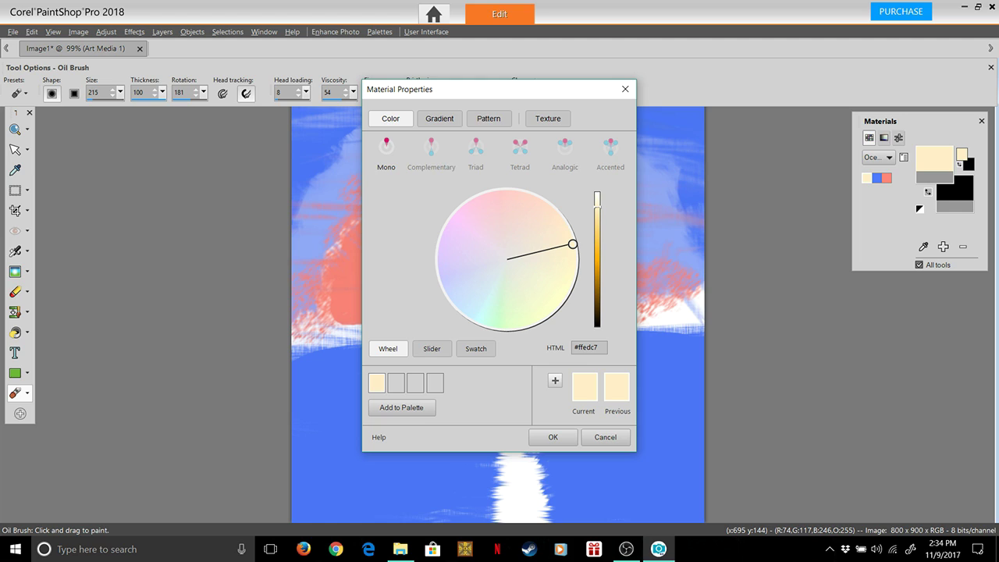
{"action": "key", "text": "Return"}
Paint a cream circle over the pale pink spot on the cloud, try enlarging it, and undo the enlargement.
{"action": "left_click_drag", "start_coordinate": [557, 167], "coordinate": [522, 211]}
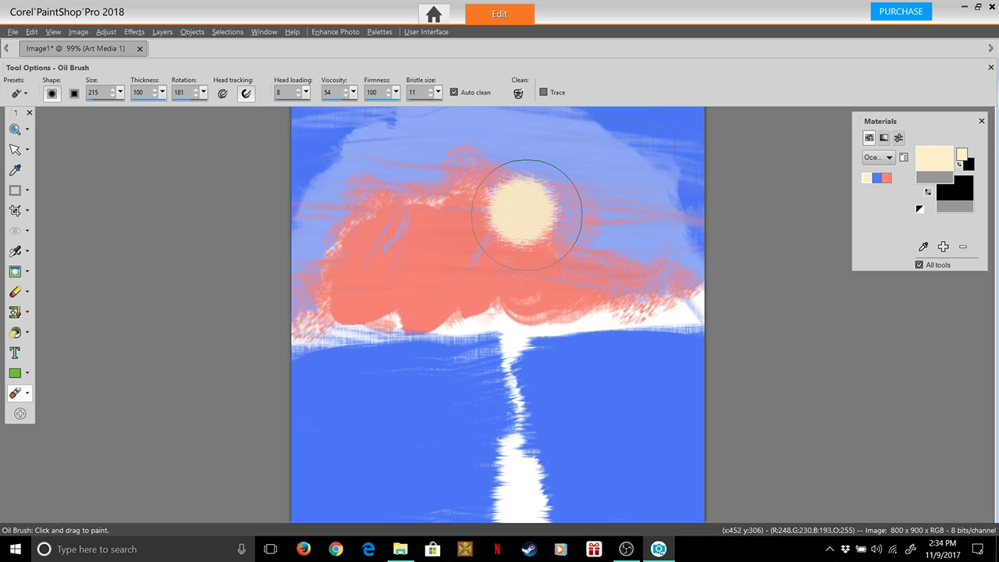
{"action": "mouse_move", "coordinate": [526, 215]}
{"action": "left_mouse_down"}
{"action": "mouse_move", "coordinate": [499, 230]}
{"action": "mouse_move", "coordinate": [539, 218]}
{"action": "mouse_move", "coordinate": [519, 223]}
{"action": "left_mouse_up"}
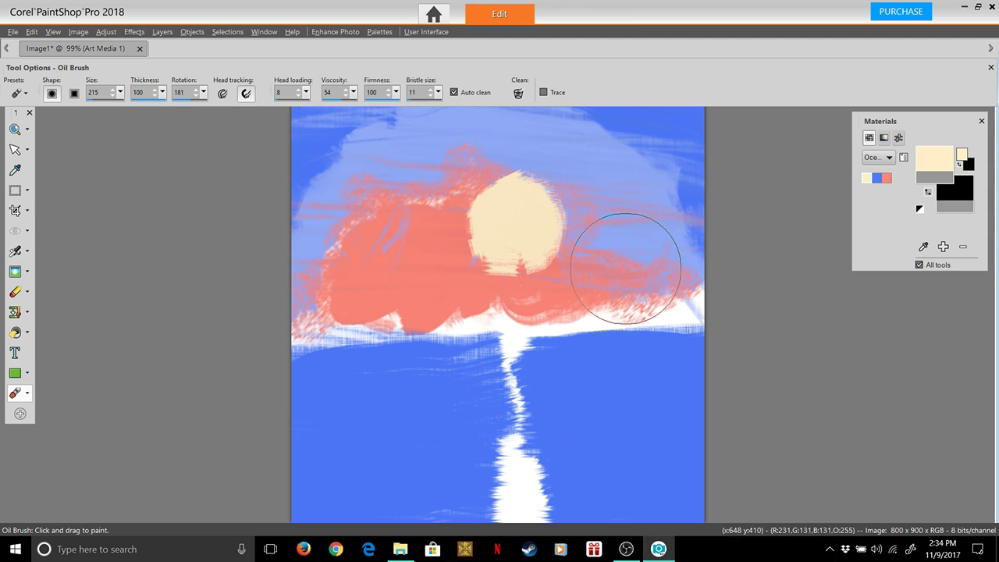
{"action": "key", "text": "ctrl+z"}
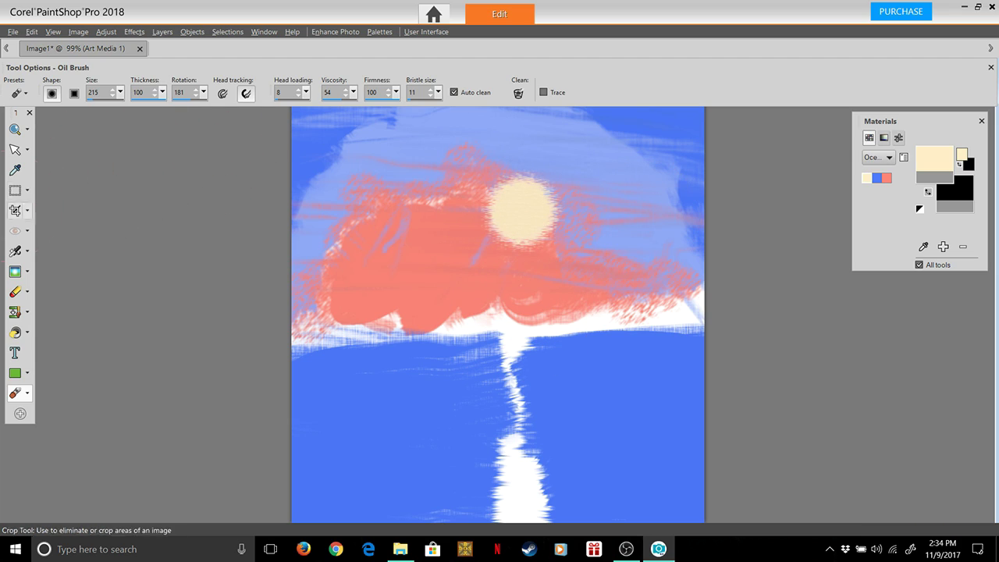
Sample the cloud's red with the Dropper and paint it with the Oil Brush over the lower-left part of the cream circle.
{"action": "left_click", "coordinate": [15, 170]}
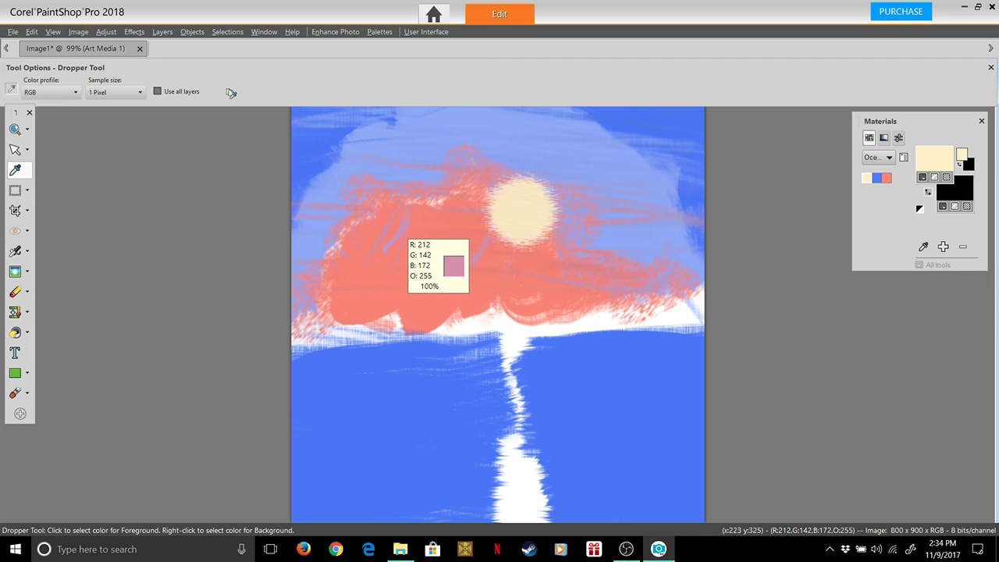
{"action": "left_click", "coordinate": [418, 248]}
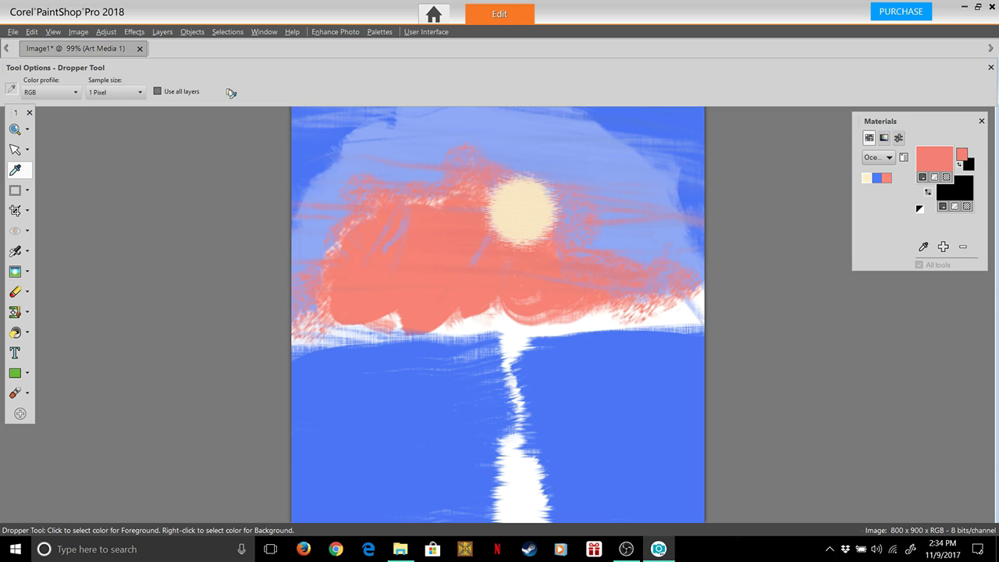
{"action": "left_click", "coordinate": [15, 392]}
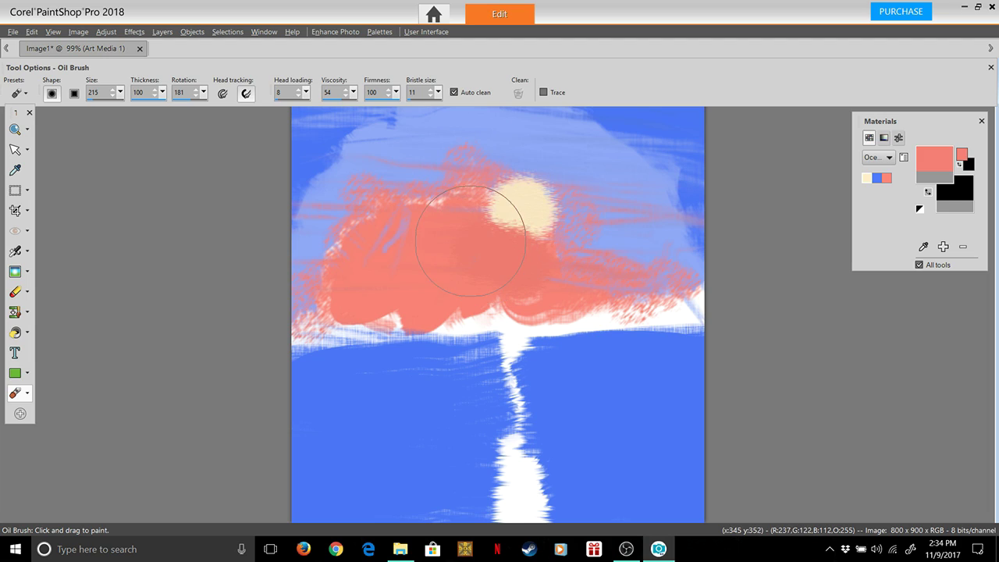
{"action": "mouse_move", "coordinate": [482, 237]}
{"action": "left_mouse_down"}
{"action": "mouse_move", "coordinate": [516, 247]}
{"action": "mouse_move", "coordinate": [468, 231]}
{"action": "mouse_move", "coordinate": [470, 247]}
{"action": "mouse_move", "coordinate": [492, 225]}
{"action": "mouse_move", "coordinate": [495, 239]}
{"action": "mouse_move", "coordinate": [477, 290]}
{"action": "mouse_move", "coordinate": [511, 234]}
{"action": "left_mouse_up"}
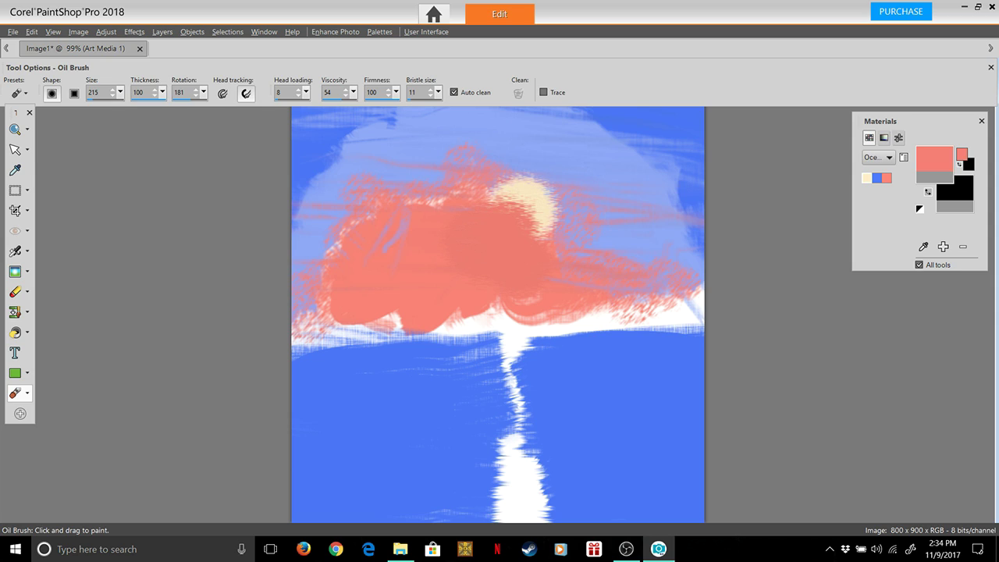
Make the cream swatch the foreground colour and recolour that swatch to pale peach #ffe2d9.
{"action": "left_click", "coordinate": [867, 178]}
{"action": "left_click", "coordinate": [934, 159]}
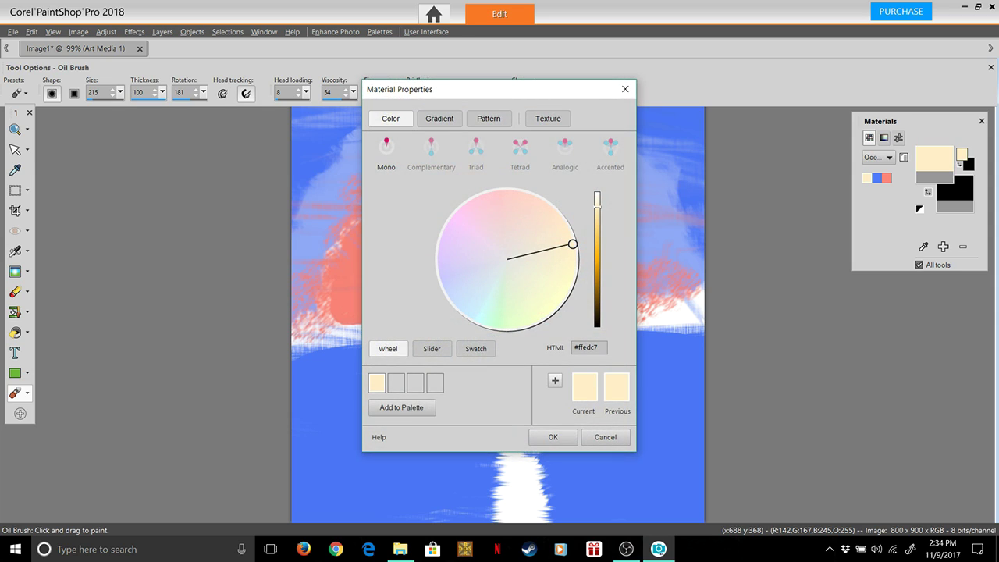
{"action": "left_click_drag", "start_coordinate": [573, 244], "coordinate": [553, 210]}
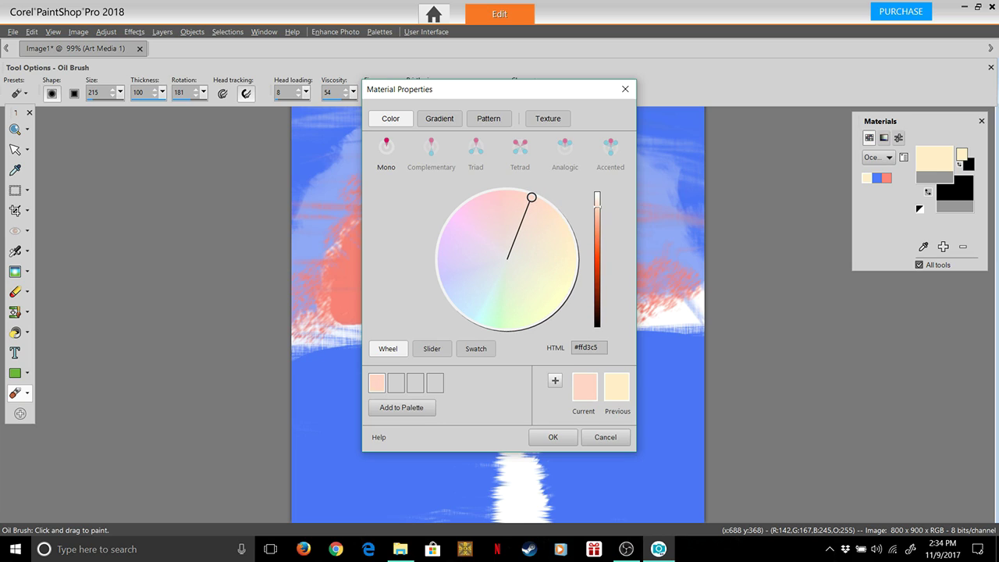
{"action": "left_click_drag", "start_coordinate": [597, 207], "coordinate": [598, 202]}
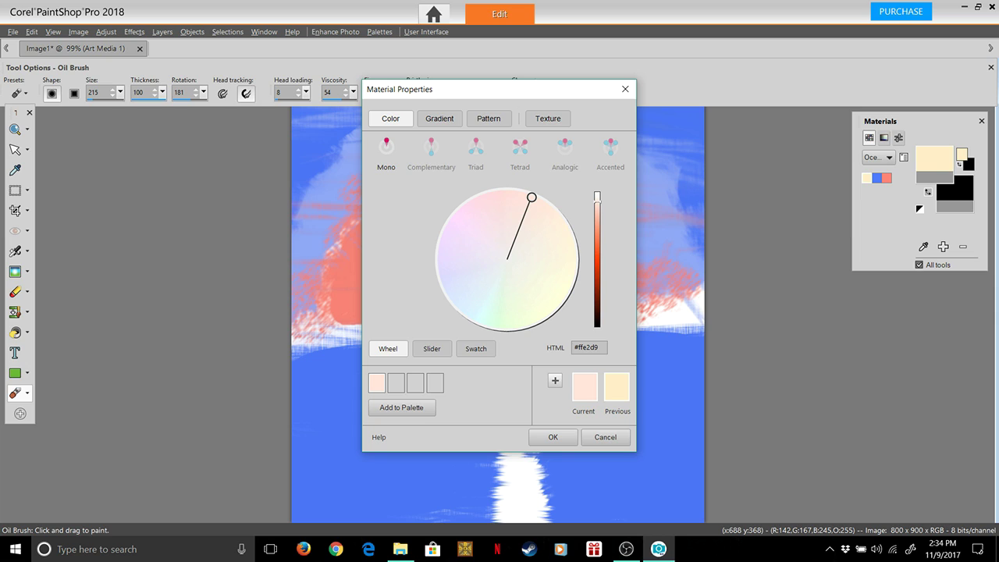
{"action": "left_click", "coordinate": [552, 437]}
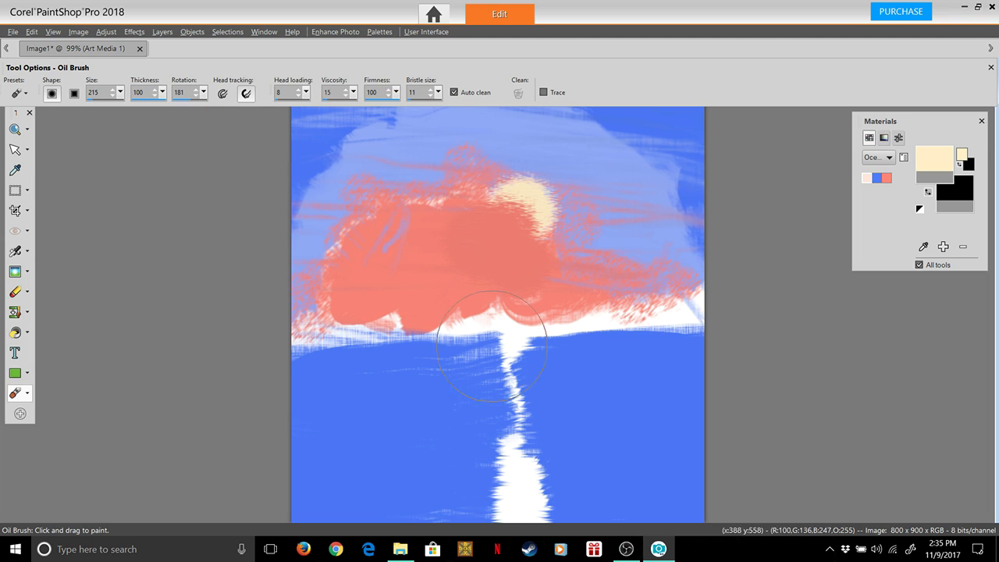
Paint feathery cream strokes with viscosity 15 across the red cloud, leaving its lower edge red.
{"action": "mouse_move", "coordinate": [435, 167]}
{"action": "left_mouse_down"}
{"action": "mouse_move", "coordinate": [332, 289]}
{"action": "mouse_move", "coordinate": [359, 266]}
{"action": "mouse_move", "coordinate": [465, 225]}
{"action": "mouse_move", "coordinate": [536, 247]}
{"action": "mouse_move", "coordinate": [591, 235]}
{"action": "mouse_move", "coordinate": [647, 263]}
{"action": "mouse_move", "coordinate": [524, 289]}
{"action": "mouse_move", "coordinate": [550, 253]}
{"action": "mouse_move", "coordinate": [433, 250]}
{"action": "mouse_move", "coordinate": [406, 238]}
{"action": "mouse_move", "coordinate": [511, 210]}
{"action": "mouse_move", "coordinate": [421, 225]}
{"action": "mouse_move", "coordinate": [367, 258]}
{"action": "mouse_move", "coordinate": [351, 281]}
{"action": "mouse_move", "coordinate": [366, 252]}
{"action": "mouse_move", "coordinate": [419, 250]}
{"action": "mouse_move", "coordinate": [492, 223]}
{"action": "mouse_move", "coordinate": [499, 238]}
{"action": "mouse_move", "coordinate": [434, 228]}
{"action": "mouse_move", "coordinate": [491, 207]}
{"action": "mouse_move", "coordinate": [414, 206]}
{"action": "mouse_move", "coordinate": [427, 173]}
{"action": "mouse_move", "coordinate": [416, 171]}
{"action": "mouse_move", "coordinate": [478, 278]}
{"action": "mouse_move", "coordinate": [524, 233]}
{"action": "left_mouse_up"}
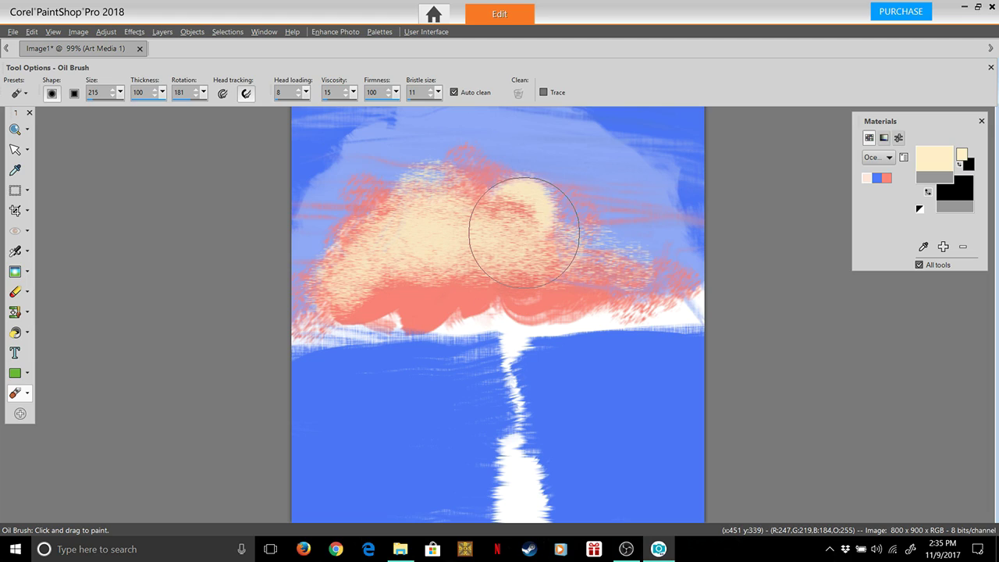
{"action": "mouse_move", "coordinate": [524, 232]}
{"action": "left_mouse_down"}
{"action": "mouse_move", "coordinate": [364, 205]}
{"action": "mouse_move", "coordinate": [424, 187]}
{"action": "mouse_move", "coordinate": [413, 178]}
{"action": "mouse_move", "coordinate": [428, 167]}
{"action": "left_mouse_up"}
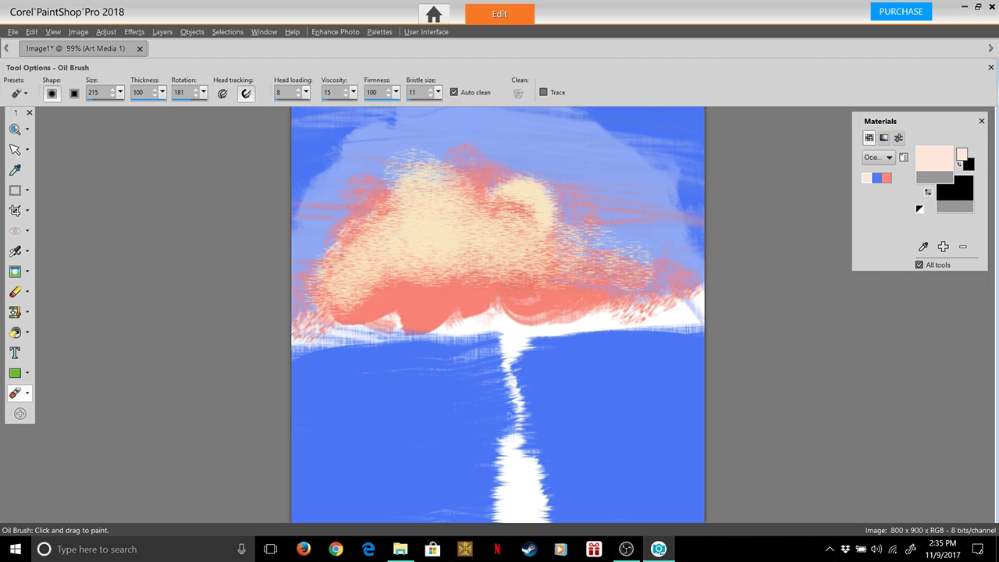
Recolour the peach swatch to pure white #ffffff and make it the foreground colour.
{"action": "left_click", "coordinate": [934, 159]}
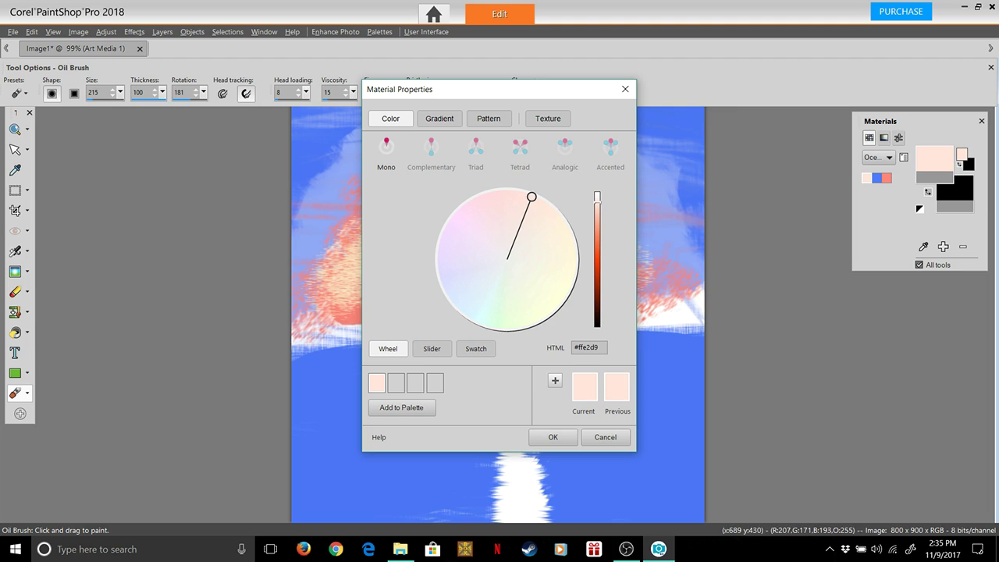
{"action": "left_click_drag", "start_coordinate": [597, 202], "coordinate": [597, 192]}
{"action": "left_click", "coordinate": [605, 437]}
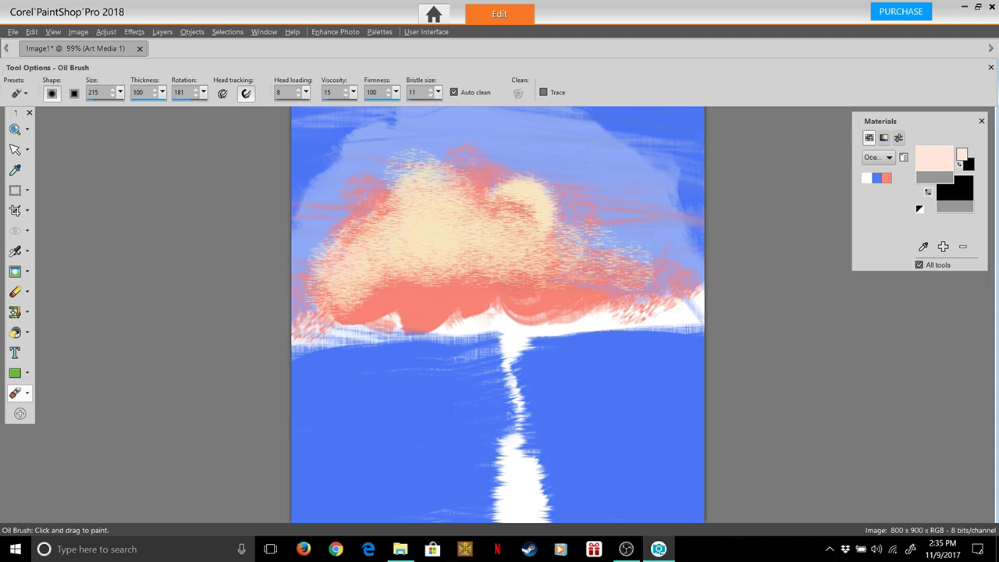
{"action": "left_click", "coordinate": [866, 178]}
{"action": "left_click", "coordinate": [934, 159]}
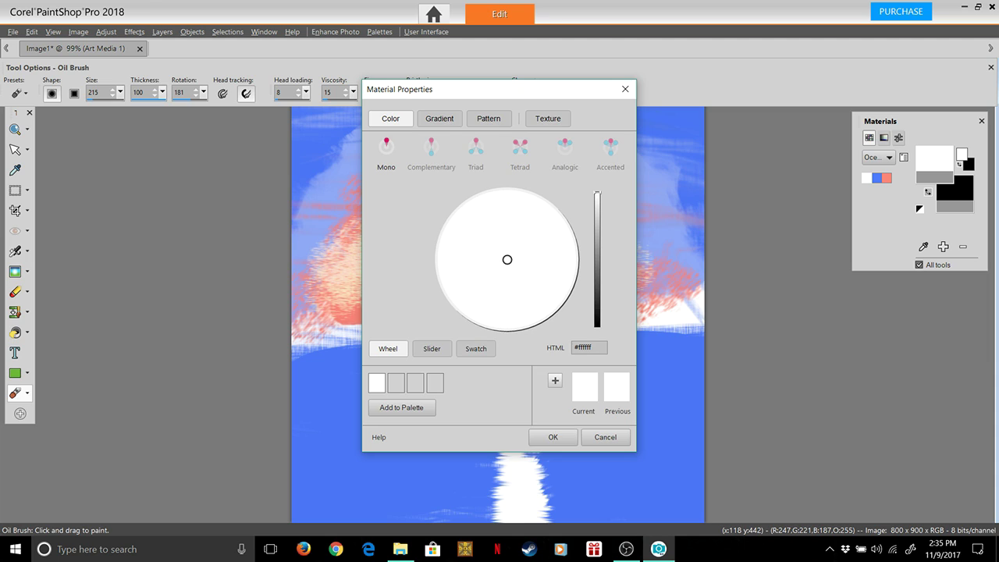
{"action": "left_click", "coordinate": [553, 437]}
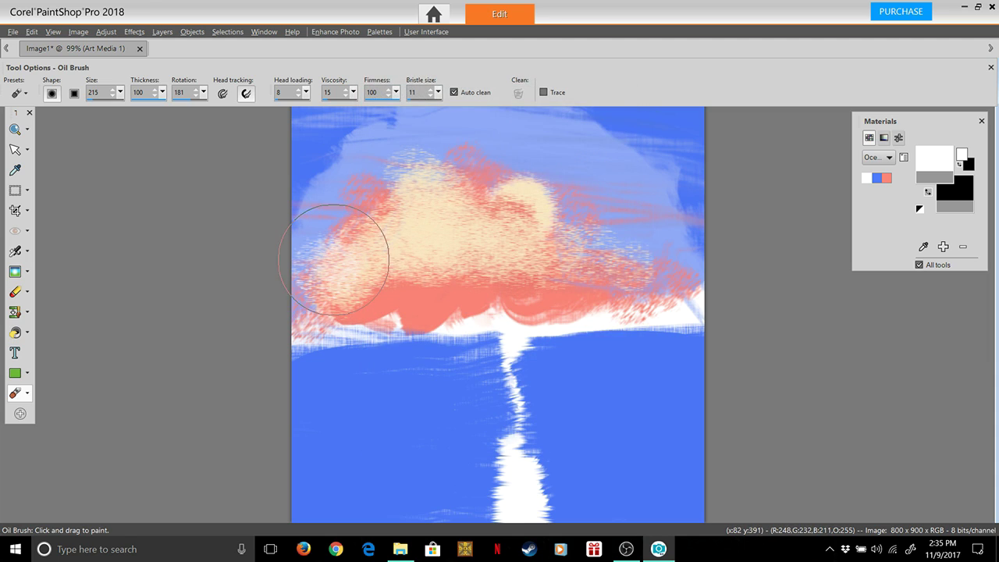
Paint soft white highlights over the cloud, from its left side across the top and middle to the canvas's right edge.
{"action": "mouse_move", "coordinate": [333, 260]}
{"action": "left_mouse_down"}
{"action": "mouse_move", "coordinate": [367, 226]}
{"action": "mouse_move", "coordinate": [356, 234]}
{"action": "left_mouse_up"}
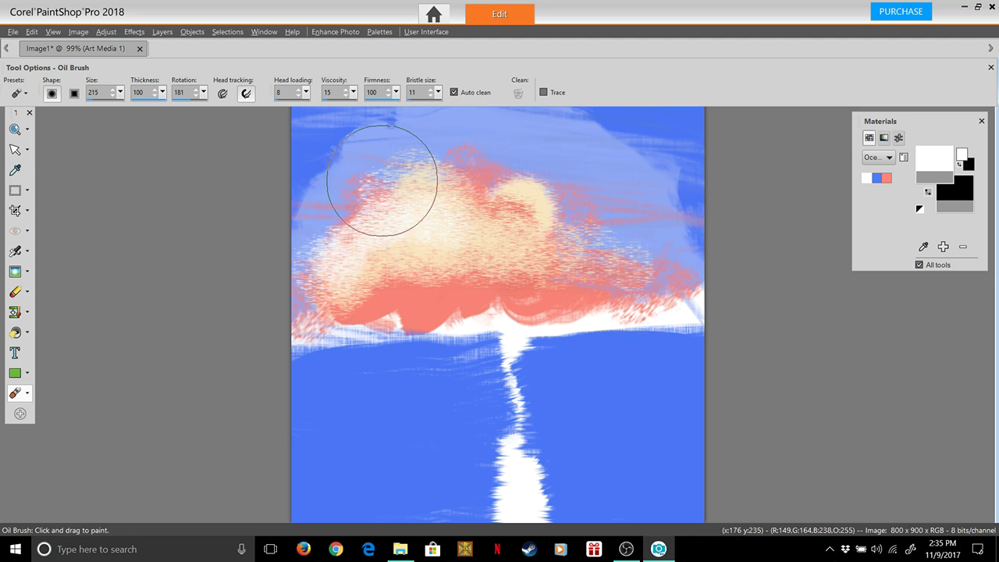
{"action": "mouse_move", "coordinate": [382, 180]}
{"action": "left_mouse_down"}
{"action": "mouse_move", "coordinate": [417, 164]}
{"action": "mouse_move", "coordinate": [532, 206]}
{"action": "mouse_move", "coordinate": [531, 230]}
{"action": "mouse_move", "coordinate": [468, 181]}
{"action": "mouse_move", "coordinate": [442, 179]}
{"action": "mouse_move", "coordinate": [446, 168]}
{"action": "mouse_move", "coordinate": [436, 165]}
{"action": "mouse_move", "coordinate": [470, 177]}
{"action": "left_mouse_up"}
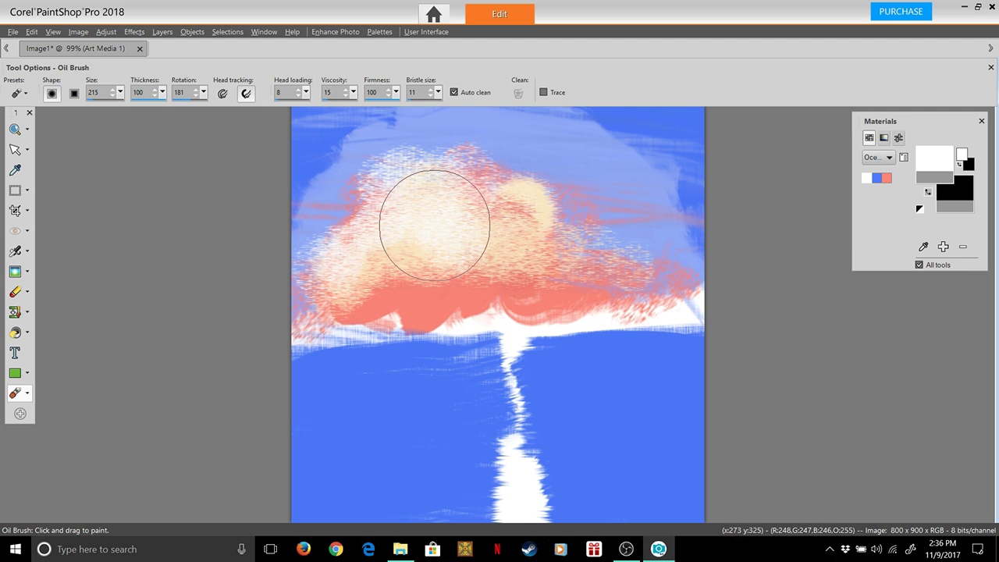
{"action": "mouse_move", "coordinate": [402, 221]}
{"action": "left_mouse_down"}
{"action": "mouse_move", "coordinate": [373, 239]}
{"action": "mouse_move", "coordinate": [452, 236]}
{"action": "mouse_move", "coordinate": [534, 270]}
{"action": "mouse_move", "coordinate": [453, 269]}
{"action": "mouse_move", "coordinate": [372, 249]}
{"action": "mouse_move", "coordinate": [364, 237]}
{"action": "mouse_move", "coordinate": [332, 237]}
{"action": "mouse_move", "coordinate": [355, 209]}
{"action": "mouse_move", "coordinate": [387, 226]}
{"action": "mouse_move", "coordinate": [345, 207]}
{"action": "mouse_move", "coordinate": [304, 210]}
{"action": "mouse_move", "coordinate": [321, 192]}
{"action": "mouse_move", "coordinate": [329, 198]}
{"action": "mouse_move", "coordinate": [315, 195]}
{"action": "mouse_move", "coordinate": [276, 227]}
{"action": "mouse_move", "coordinate": [341, 208]}
{"action": "mouse_move", "coordinate": [426, 241]}
{"action": "mouse_move", "coordinate": [352, 205]}
{"action": "mouse_move", "coordinate": [301, 204]}
{"action": "mouse_move", "coordinate": [376, 268]}
{"action": "mouse_move", "coordinate": [469, 274]}
{"action": "mouse_move", "coordinate": [371, 285]}
{"action": "mouse_move", "coordinate": [394, 278]}
{"action": "mouse_move", "coordinate": [600, 290]}
{"action": "mouse_move", "coordinate": [556, 266]}
{"action": "mouse_move", "coordinate": [669, 257]}
{"action": "left_mouse_up"}
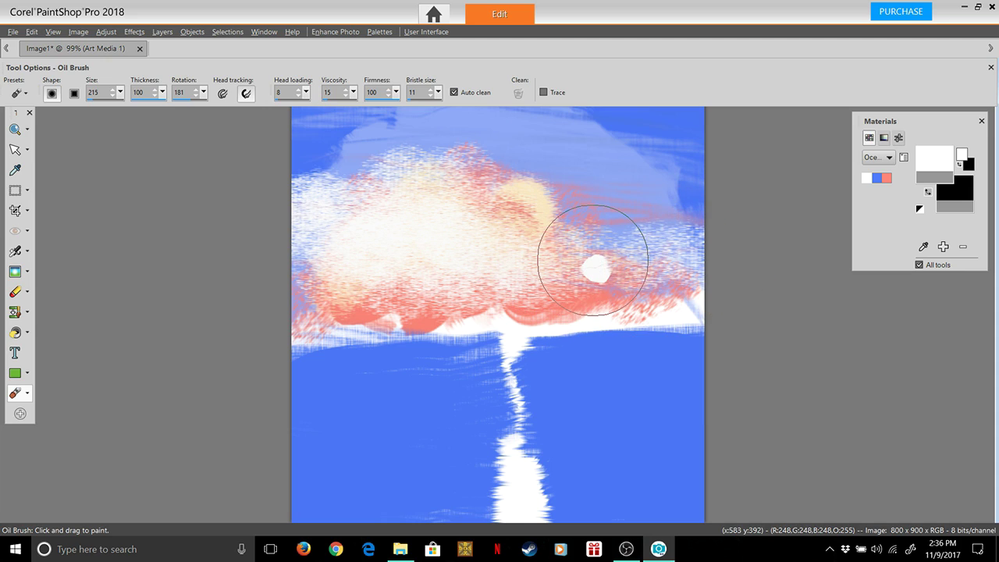
Undo the last white strokes on the cloud's right side and repaint them as a soft white band reaching the canvas's right edge.
{"action": "key", "text": "ctrl+z"}
{"action": "key", "text": "ctrl+z"}
{"action": "key", "text": "ctrl+z"}
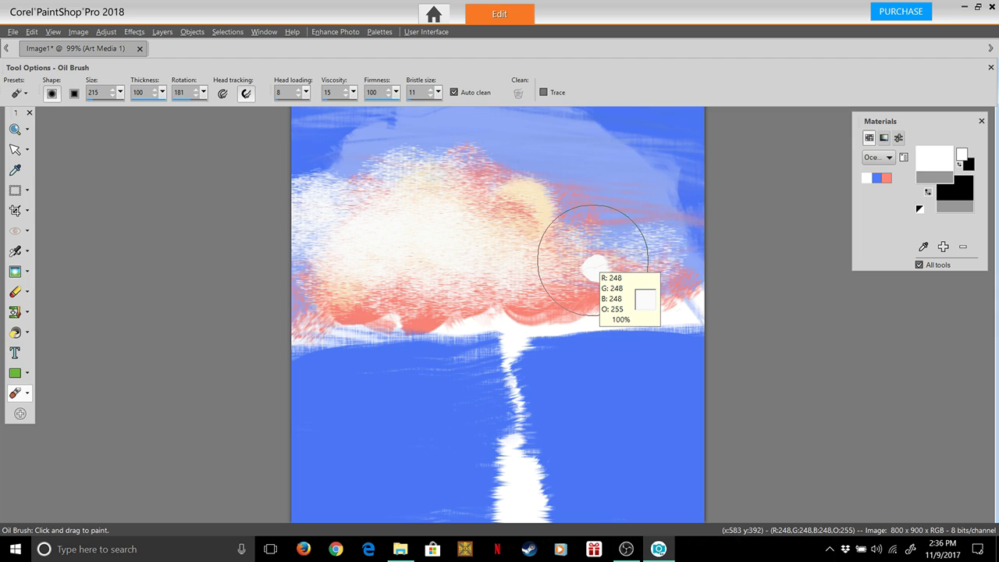
{"action": "key", "text": "ctrl+z"}
{"action": "key", "text": "ctrl+z"}
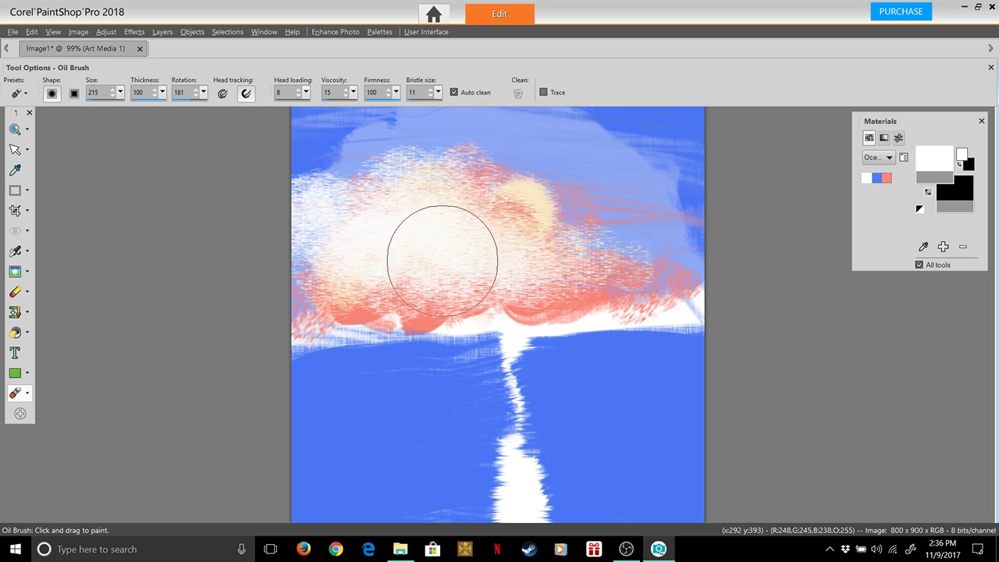
{"action": "mouse_move", "coordinate": [587, 257]}
{"action": "left_mouse_down"}
{"action": "mouse_move", "coordinate": [609, 243]}
{"action": "mouse_move", "coordinate": [669, 244]}
{"action": "mouse_move", "coordinate": [702, 261]}
{"action": "mouse_move", "coordinate": [660, 240]}
{"action": "mouse_move", "coordinate": [556, 262]}
{"action": "mouse_move", "coordinate": [521, 255]}
{"action": "mouse_move", "coordinate": [478, 234]}
{"action": "mouse_move", "coordinate": [475, 217]}
{"action": "mouse_move", "coordinate": [418, 178]}
{"action": "mouse_move", "coordinate": [448, 197]}
{"action": "mouse_move", "coordinate": [384, 188]}
{"action": "mouse_move", "coordinate": [343, 208]}
{"action": "mouse_move", "coordinate": [470, 291]}
{"action": "left_mouse_up"}
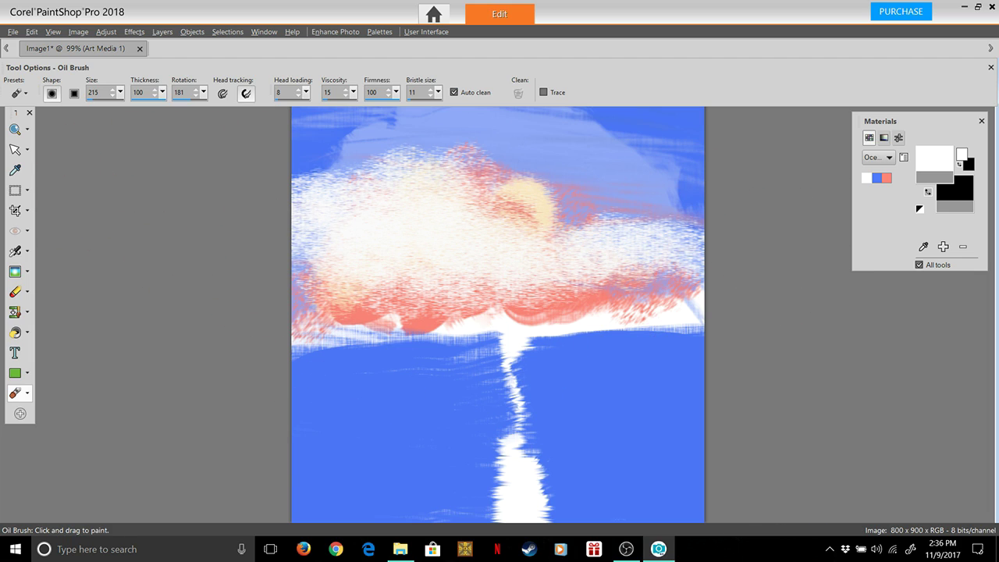
Paint feathery white strokes across the sky's upper-right corner and above the cloud's upper-left edge.
{"action": "left_click", "coordinate": [934, 159]}
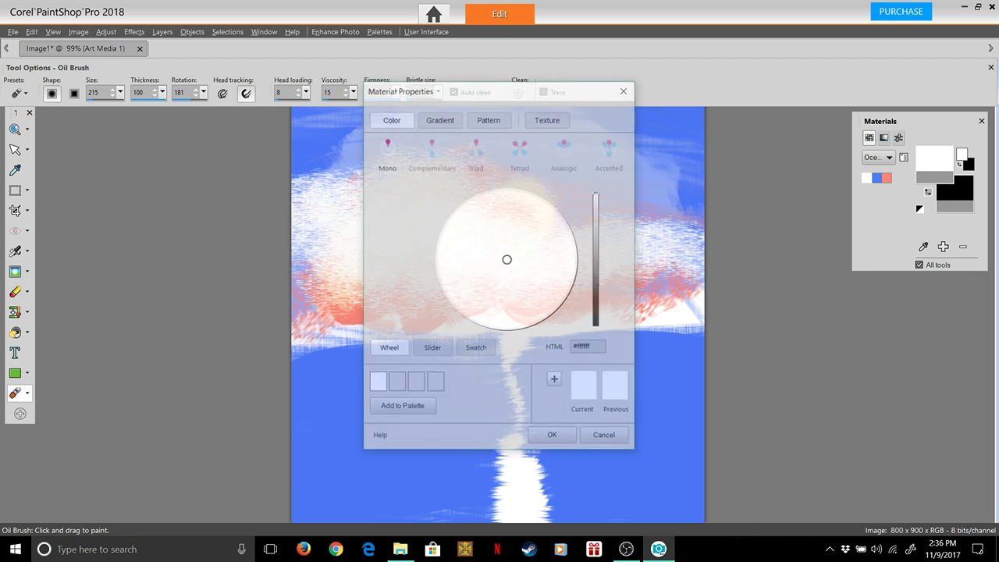
{"action": "left_click", "coordinate": [606, 437]}
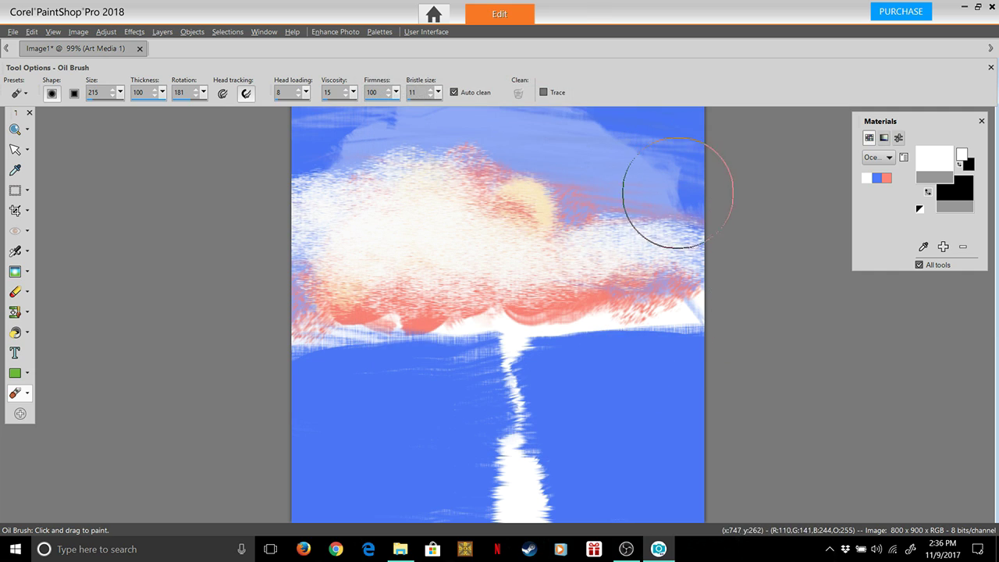
{"action": "mouse_move", "coordinate": [666, 188]}
{"action": "left_mouse_down"}
{"action": "mouse_move", "coordinate": [618, 145]}
{"action": "mouse_move", "coordinate": [587, 118]}
{"action": "mouse_move", "coordinate": [600, 131]}
{"action": "mouse_move", "coordinate": [732, 158]}
{"action": "mouse_move", "coordinate": [710, 157]}
{"action": "mouse_move", "coordinate": [654, 123]}
{"action": "mouse_move", "coordinate": [548, 110]}
{"action": "mouse_move", "coordinate": [578, 127]}
{"action": "mouse_move", "coordinate": [572, 112]}
{"action": "mouse_move", "coordinate": [536, 111]}
{"action": "mouse_move", "coordinate": [627, 118]}
{"action": "left_mouse_up"}
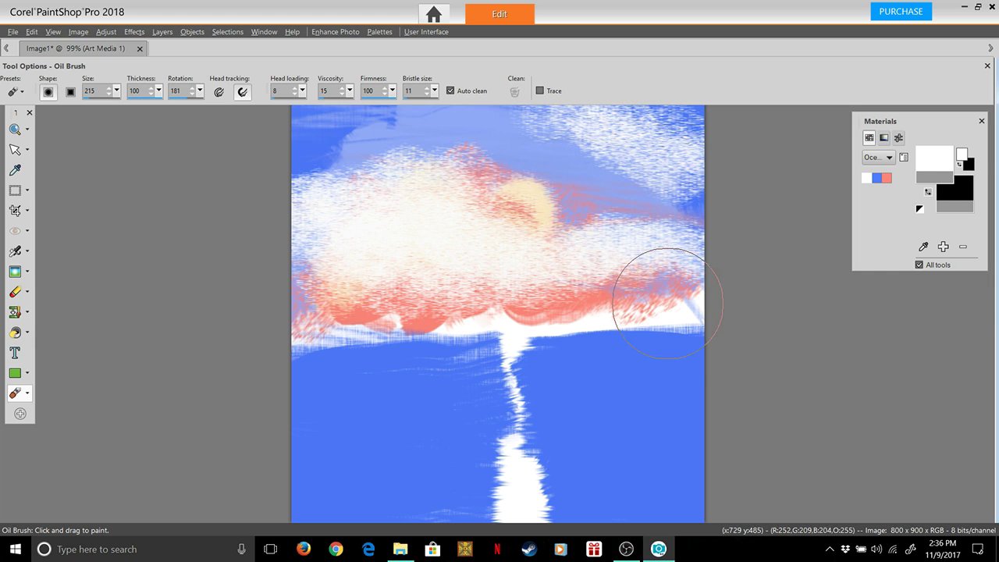
{"action": "left_click_drag", "start_coordinate": [695, 146], "coordinate": [678, 142]}
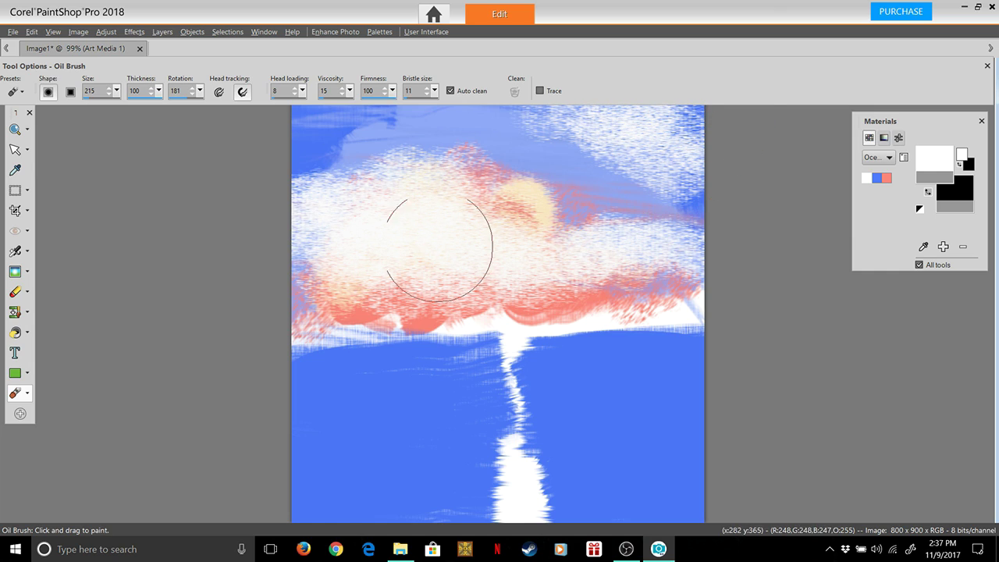
{"action": "left_click_drag", "start_coordinate": [317, 178], "coordinate": [340, 184]}
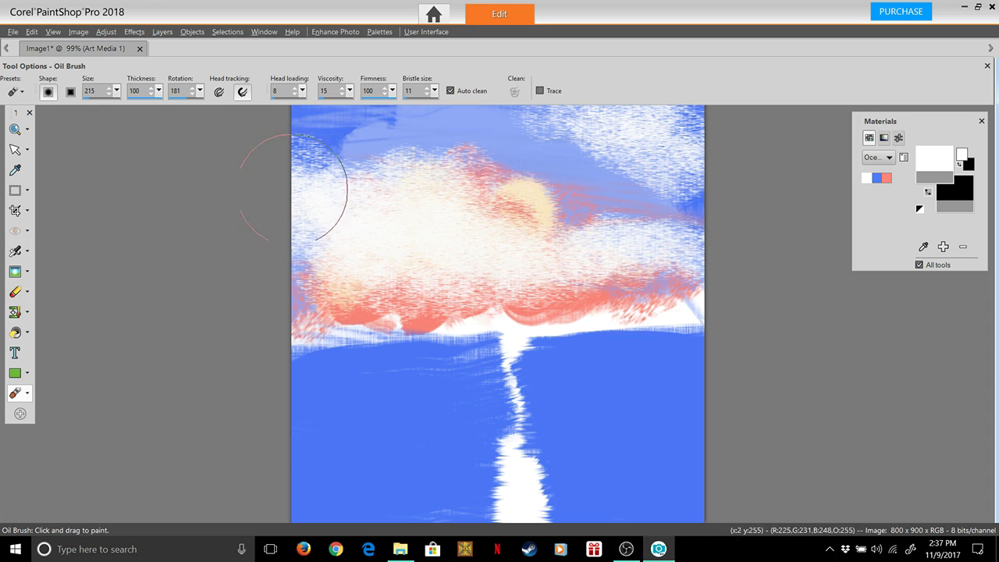
{"action": "left_click_drag", "start_coordinate": [292, 191], "coordinate": [306, 167]}
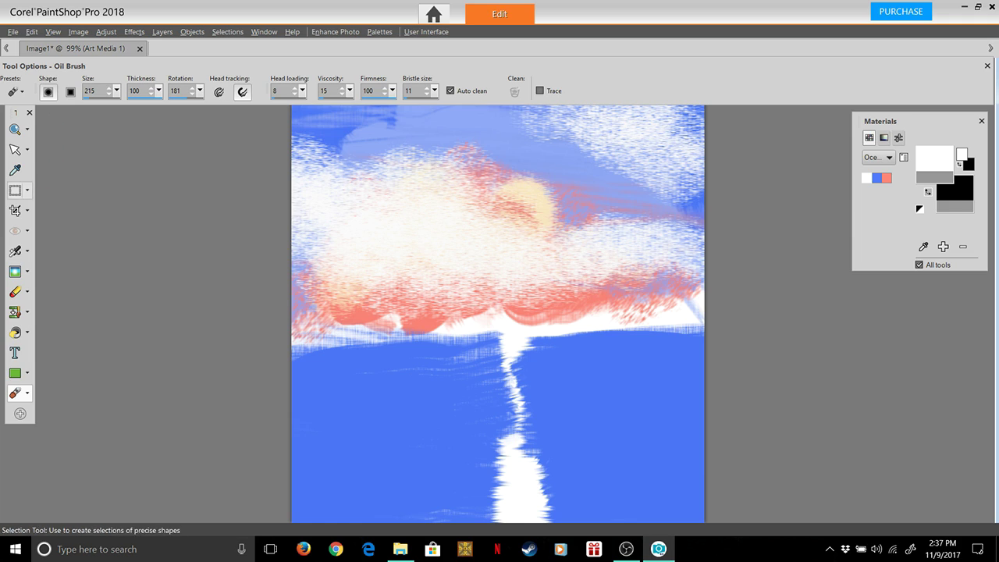
Sample the water's blue with the Dropper and recolour the blue swatch to darker blue #344bca.
{"action": "left_click", "coordinate": [15, 169]}
{"action": "left_click", "coordinate": [347, 454]}
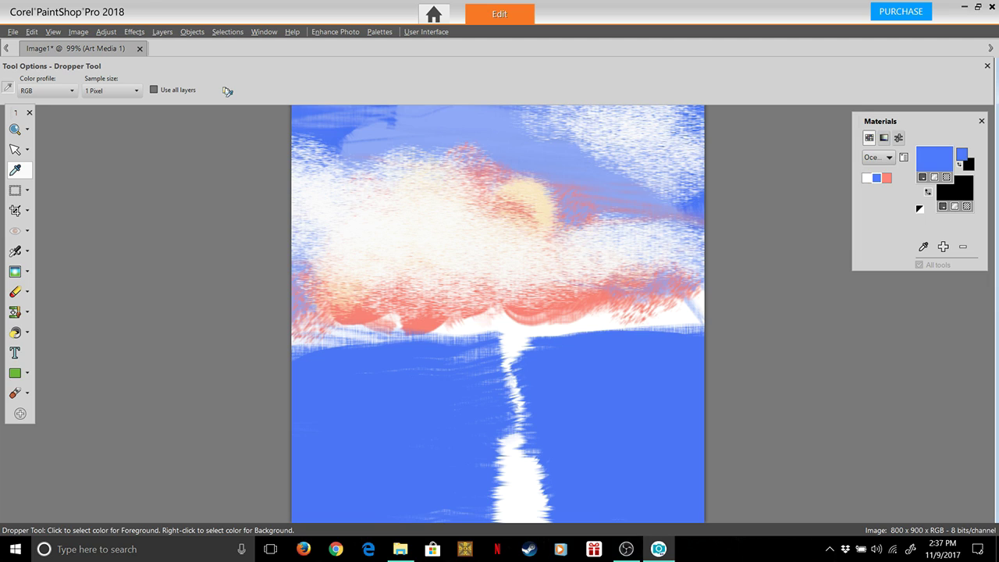
{"action": "left_click", "coordinate": [934, 159]}
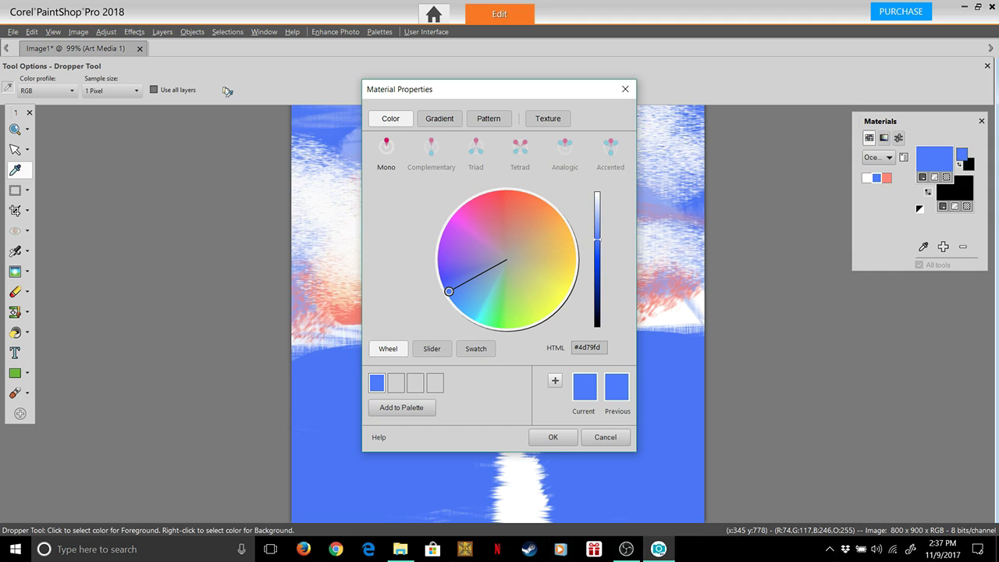
{"action": "left_click_drag", "start_coordinate": [597, 239], "coordinate": [597, 255]}
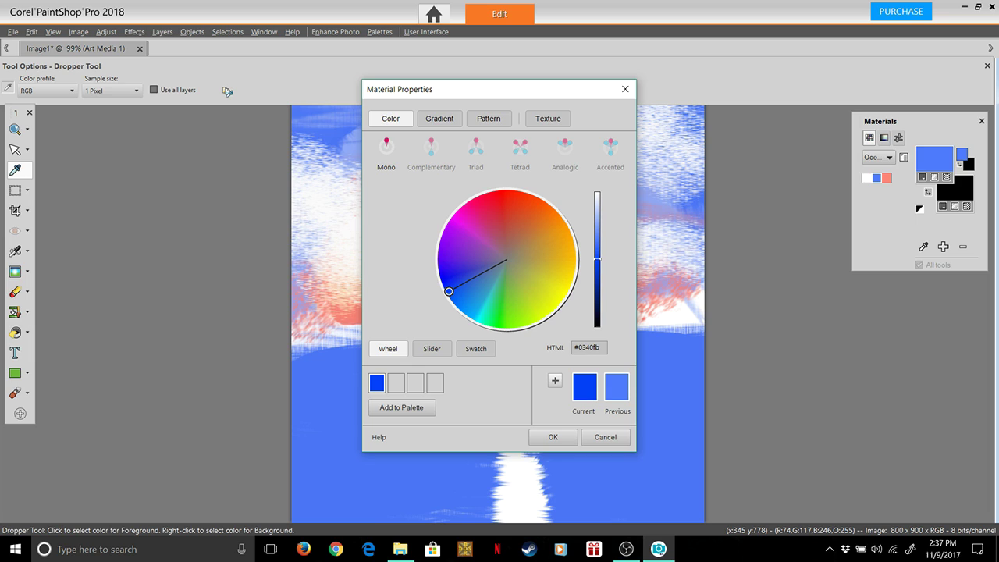
{"action": "left_click_drag", "start_coordinate": [449, 291], "coordinate": [470, 276]}
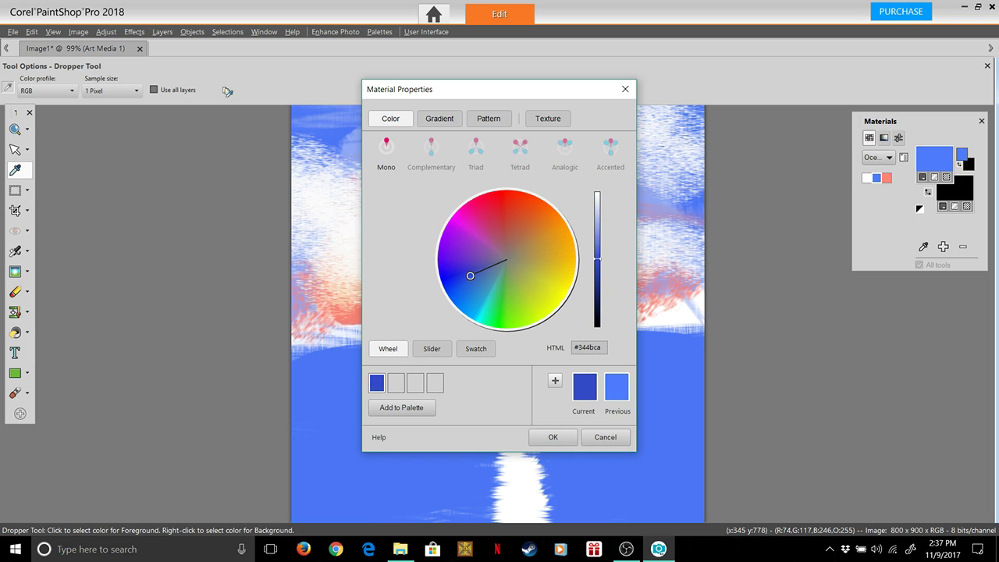
{"action": "left_click", "coordinate": [552, 437]}
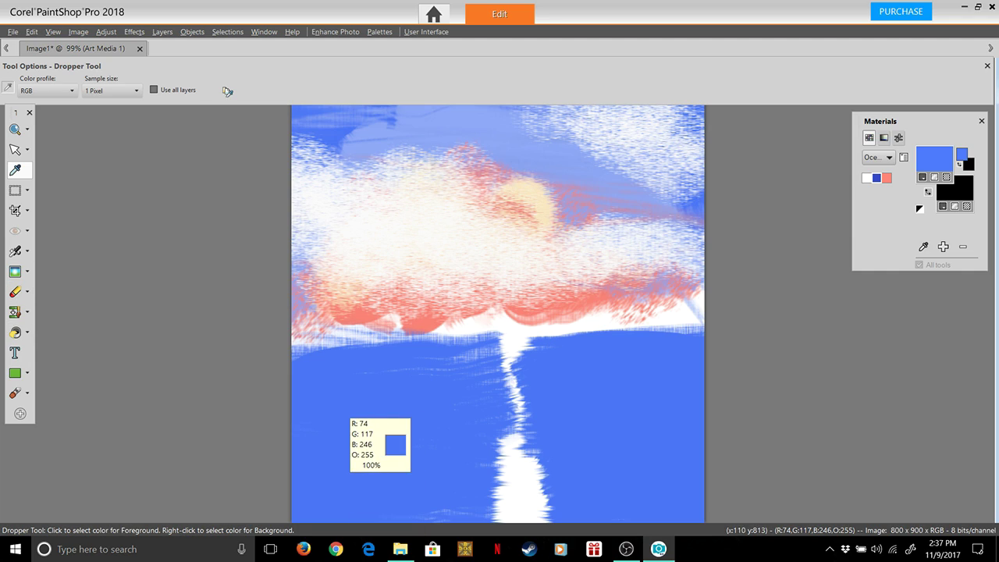
Return to the Oil Brush and make the dark blue #344bca swatch the foreground colour.
{"action": "left_click", "coordinate": [15, 393]}
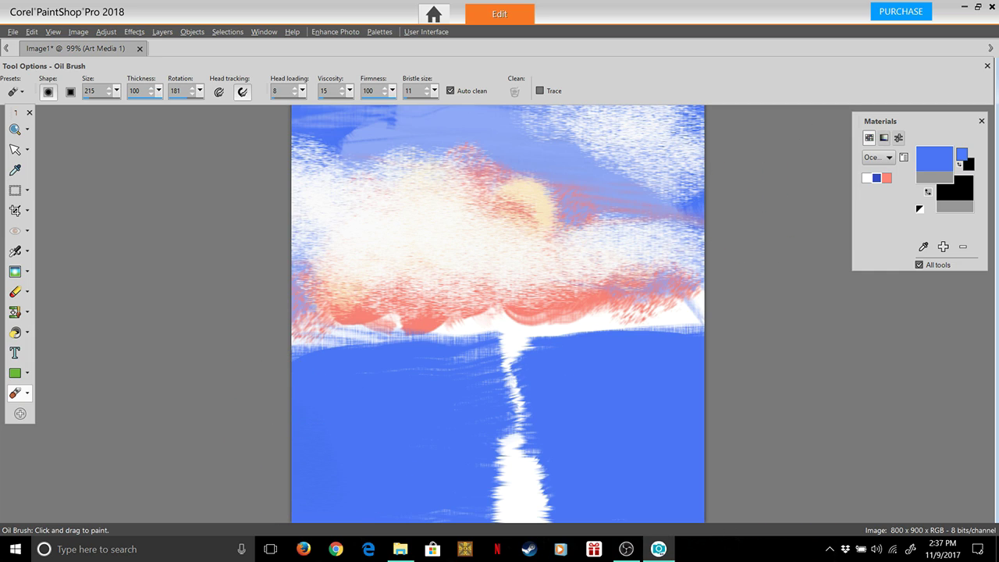
{"action": "left_click", "coordinate": [877, 178]}
{"action": "left_click", "coordinate": [934, 159]}
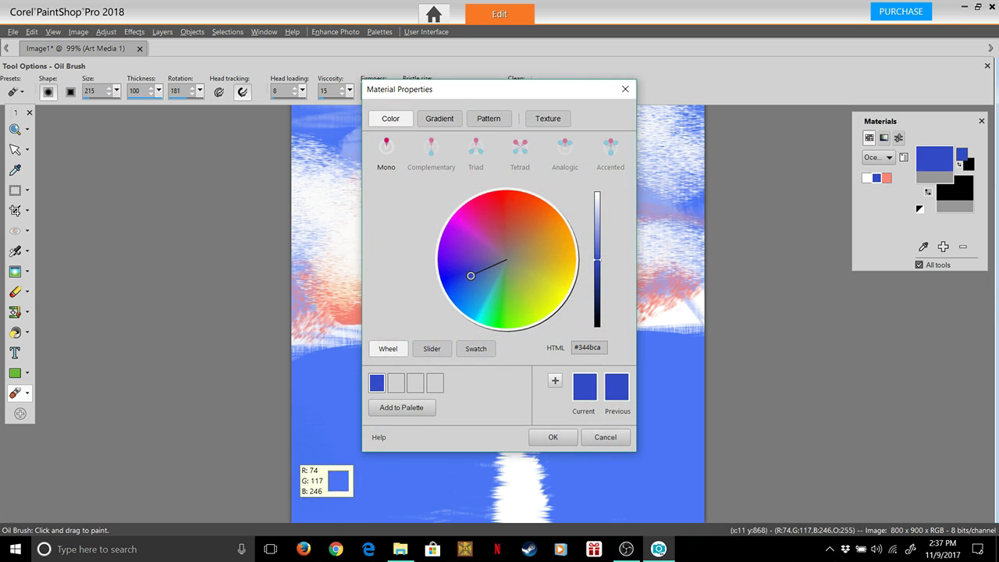
{"action": "left_click", "coordinate": [554, 437]}
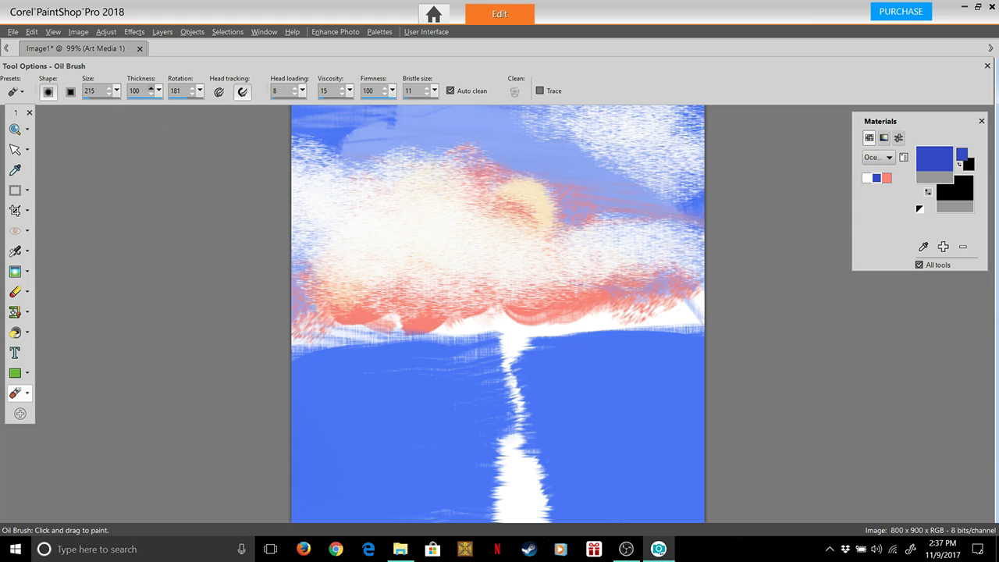
Set the brush thickness to 22 and paint dark blue shading across the water's lower-left corner, extending it to the white reflection.
{"action": "scroll", "coordinate": [139, 91], "scroll_direction": "down", "scroll_amount": 4}
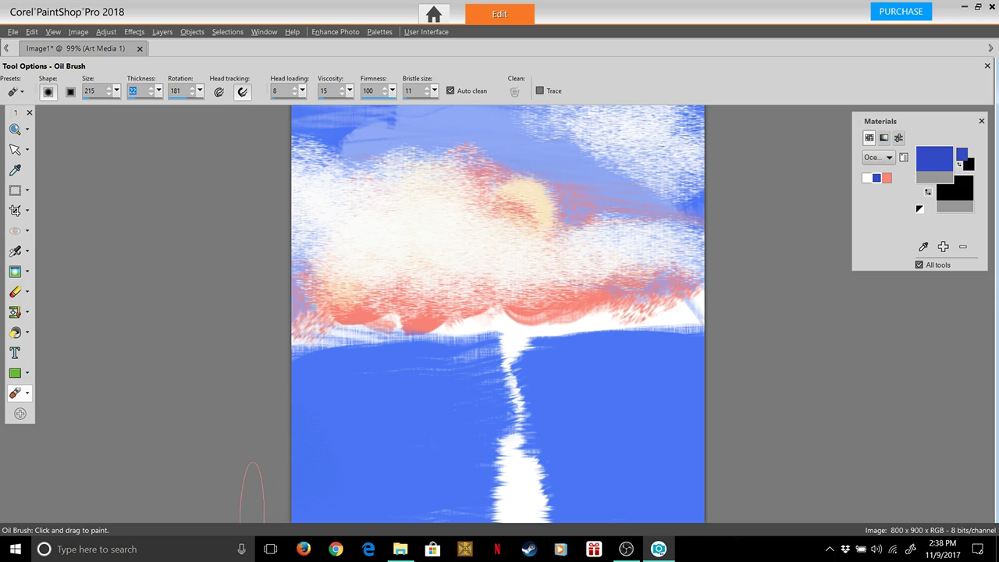
{"action": "left_click", "coordinate": [230, 518]}
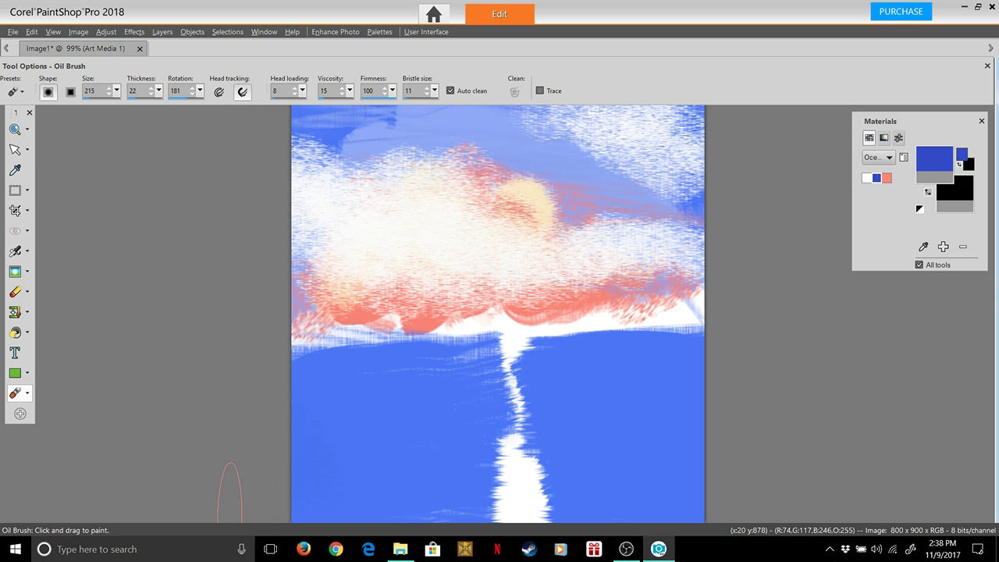
{"action": "mouse_move", "coordinate": [231, 519]}
{"action": "left_mouse_down"}
{"action": "mouse_move", "coordinate": [373, 515]}
{"action": "mouse_move", "coordinate": [245, 479]}
{"action": "mouse_move", "coordinate": [330, 477]}
{"action": "mouse_move", "coordinate": [317, 459]}
{"action": "mouse_move", "coordinate": [201, 444]}
{"action": "left_mouse_up"}
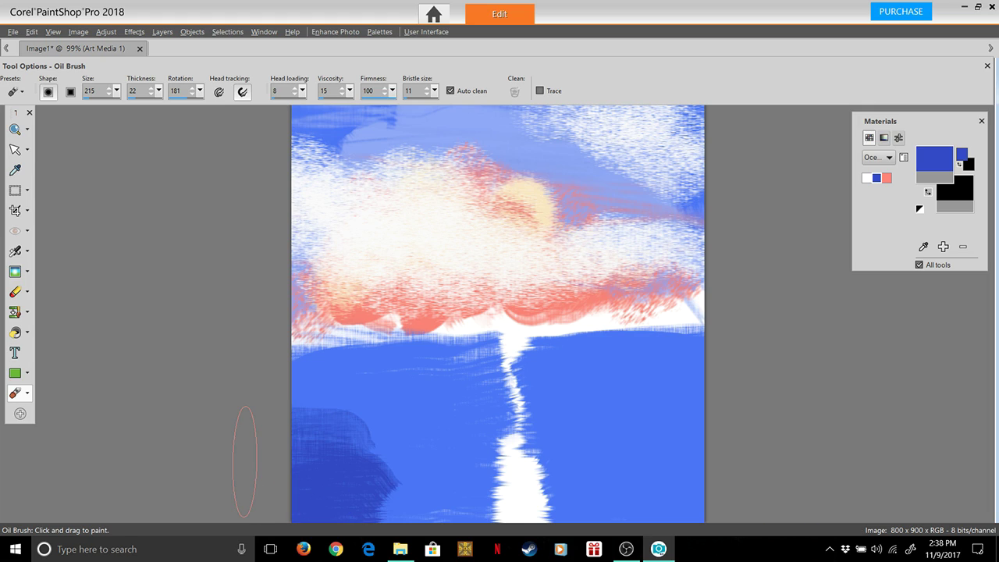
{"action": "mouse_move", "coordinate": [262, 487]}
{"action": "left_mouse_down"}
{"action": "mouse_move", "coordinate": [428, 509]}
{"action": "mouse_move", "coordinate": [299, 505]}
{"action": "mouse_move", "coordinate": [251, 488]}
{"action": "left_mouse_up"}
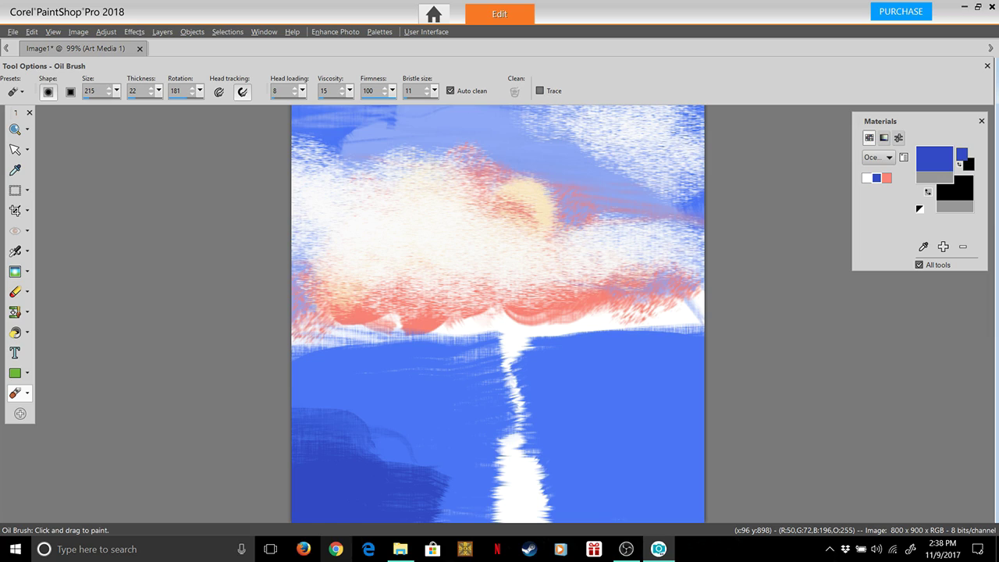
{"action": "key", "text": "ctrl+z"}
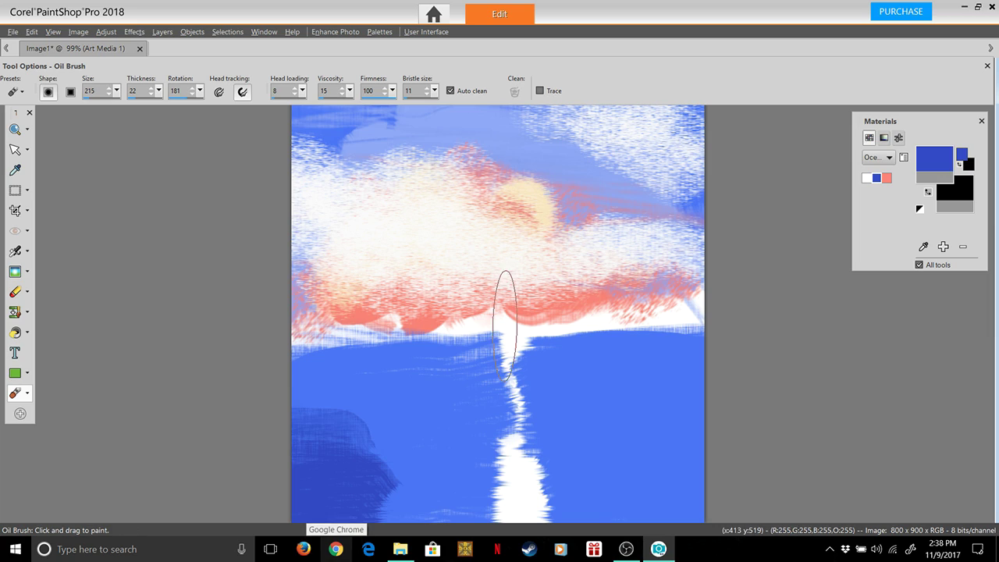
{"action": "left_click_drag", "start_coordinate": [302, 489], "coordinate": [500, 505]}
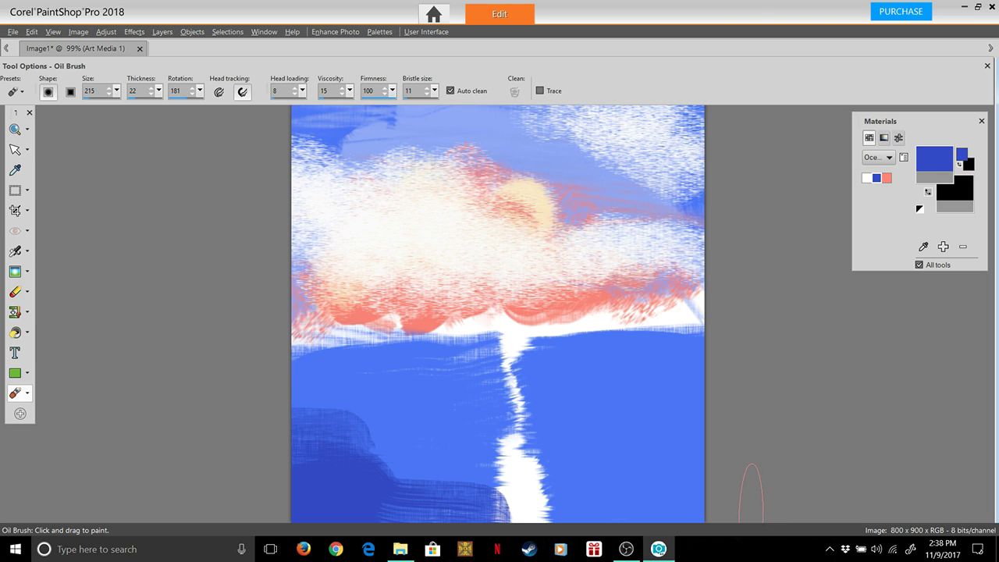
{"action": "mouse_move", "coordinate": [747, 490]}
{"action": "left_mouse_down"}
{"action": "mouse_move", "coordinate": [578, 492]}
{"action": "mouse_move", "coordinate": [706, 437]}
{"action": "mouse_move", "coordinate": [751, 457]}
{"action": "left_mouse_up"}
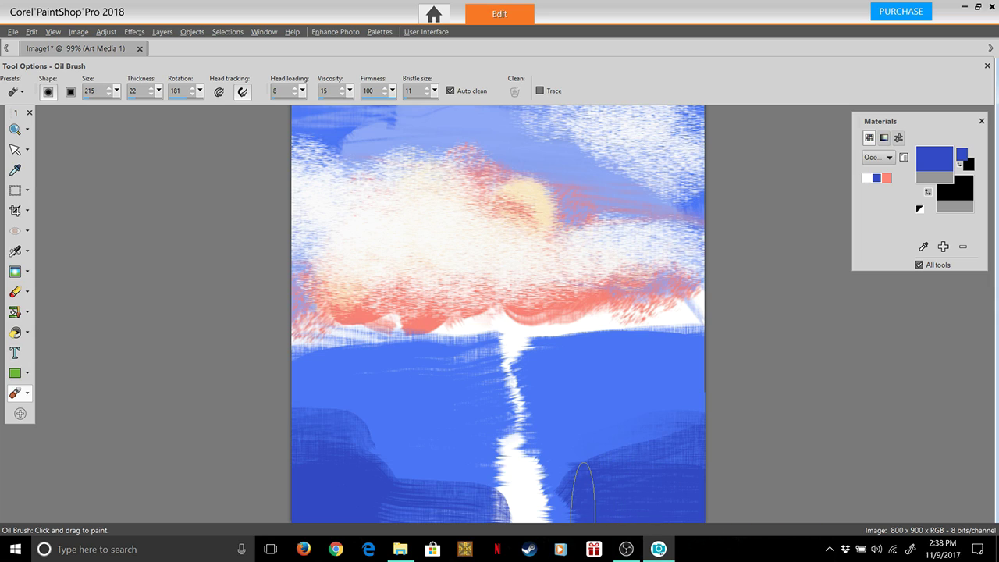
{"action": "mouse_move", "coordinate": [534, 491]}
{"action": "left_mouse_down"}
{"action": "mouse_move", "coordinate": [736, 486]}
{"action": "mouse_move", "coordinate": [741, 462]}
{"action": "left_mouse_up"}
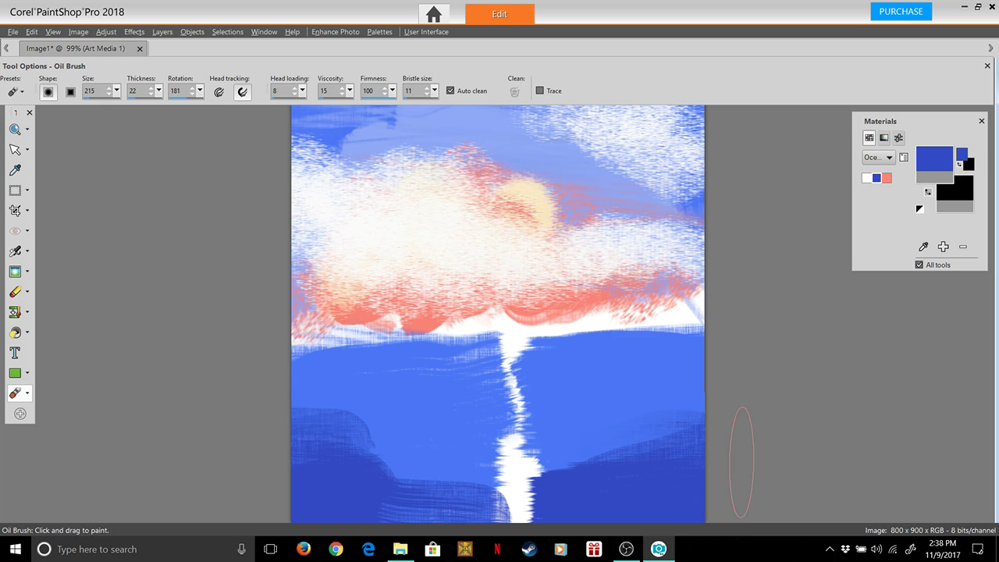
{"action": "key", "text": "ctrl+z"}
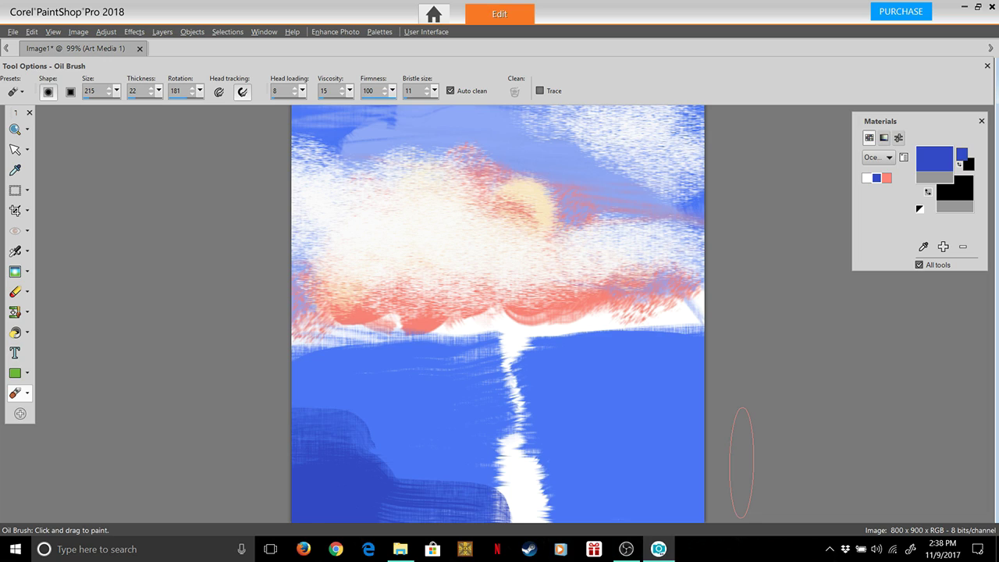
Paint dark blue shading across the water's lower-right corner up to the white reflection.
{"action": "mouse_move", "coordinate": [731, 479]}
{"action": "left_mouse_down"}
{"action": "mouse_move", "coordinate": [571, 492]}
{"action": "mouse_move", "coordinate": [684, 478]}
{"action": "mouse_move", "coordinate": [616, 477]}
{"action": "mouse_move", "coordinate": [728, 446]}
{"action": "left_mouse_up"}
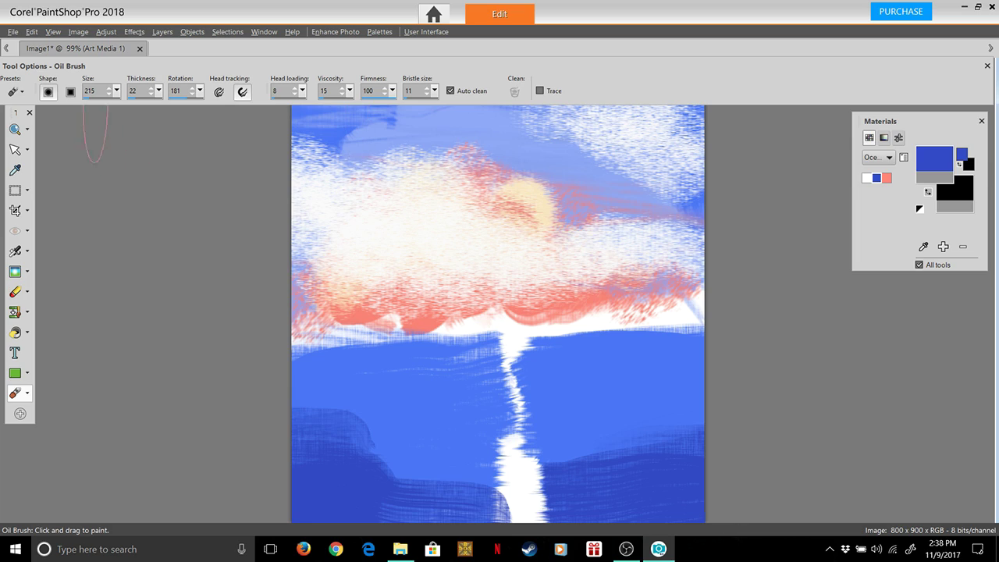
Set the brush size to 50 and thickness to 100, and paint a red band along the horizon with the red swatch.
{"action": "left_click", "coordinate": [117, 90]}
{"action": "mouse_move", "coordinate": [117, 91]}
{"action": "left_mouse_down"}
{"action": "mouse_move", "coordinate": [107, 106]}
{"action": "mouse_move", "coordinate": [160, 92]}
{"action": "mouse_move", "coordinate": [198, 106]}
{"action": "left_mouse_up"}
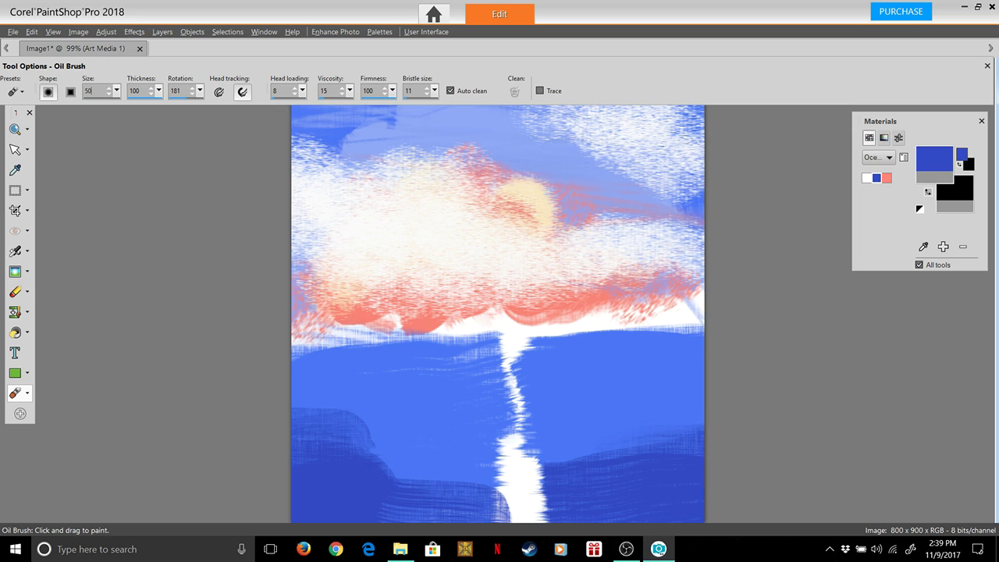
{"action": "left_click", "coordinate": [887, 178]}
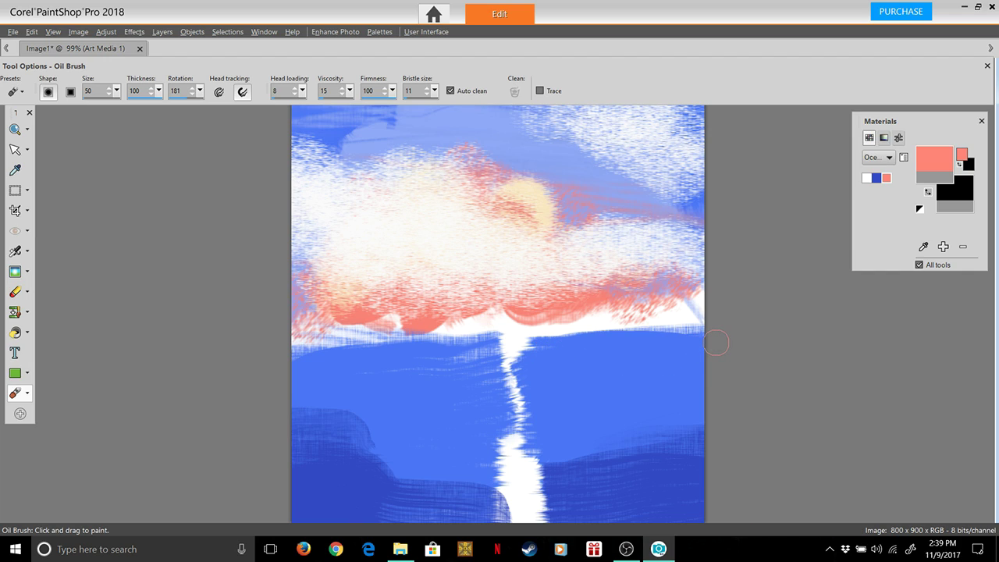
{"action": "left_click_drag", "start_coordinate": [643, 349], "coordinate": [506, 346]}
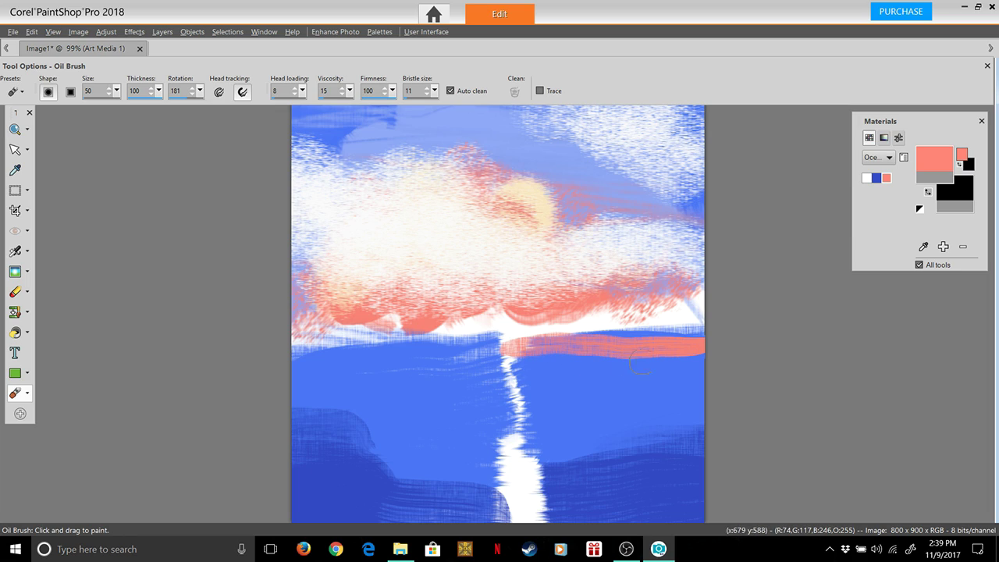
{"action": "left_click_drag", "start_coordinate": [703, 335], "coordinate": [538, 343]}
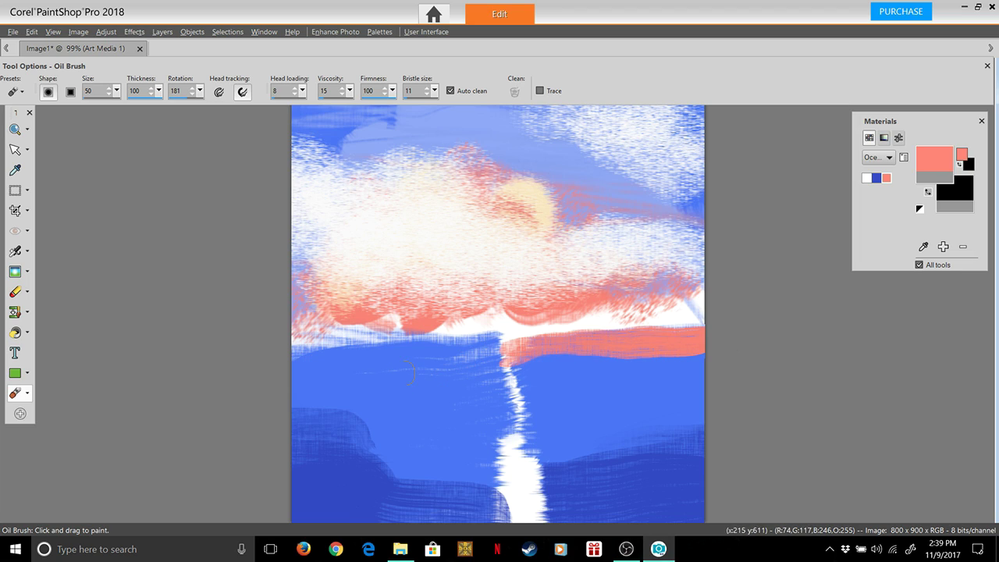
{"action": "left_click_drag", "start_coordinate": [275, 349], "coordinate": [485, 341]}
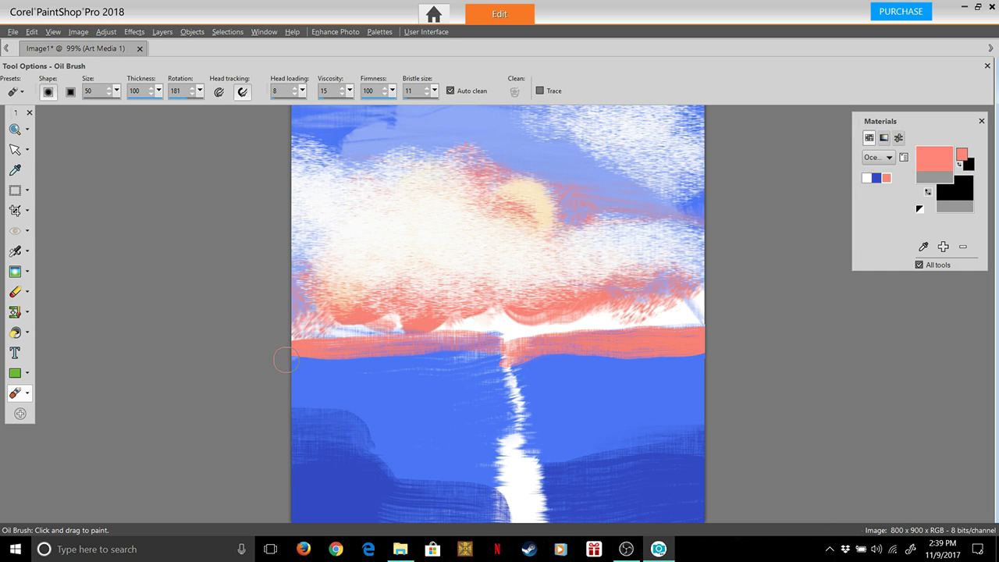
{"action": "left_click_drag", "start_coordinate": [290, 356], "coordinate": [527, 345]}
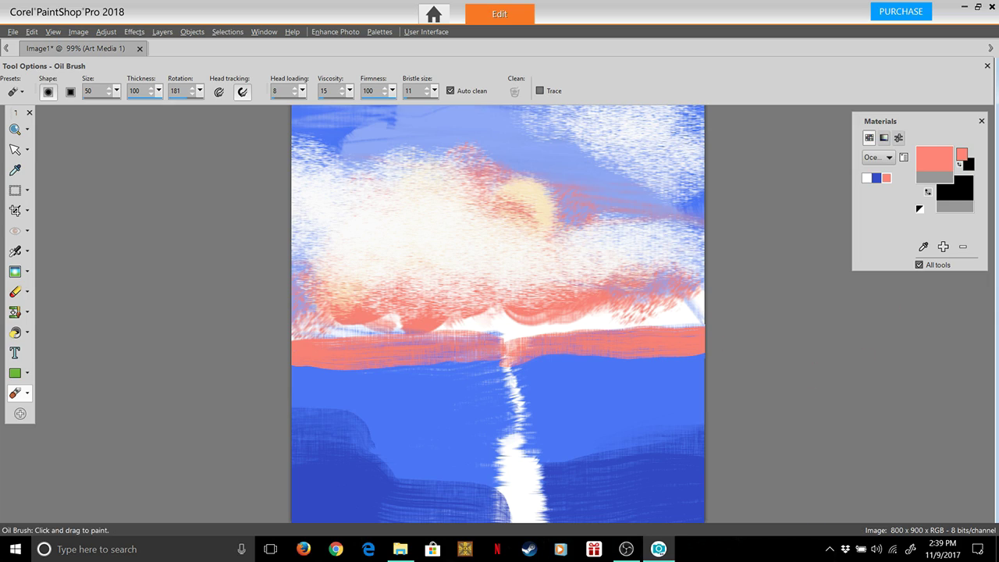
Make white the foreground colour, try a short white stroke through the red horizon band above the reflection, and undo it.
{"action": "left_click", "coordinate": [866, 178]}
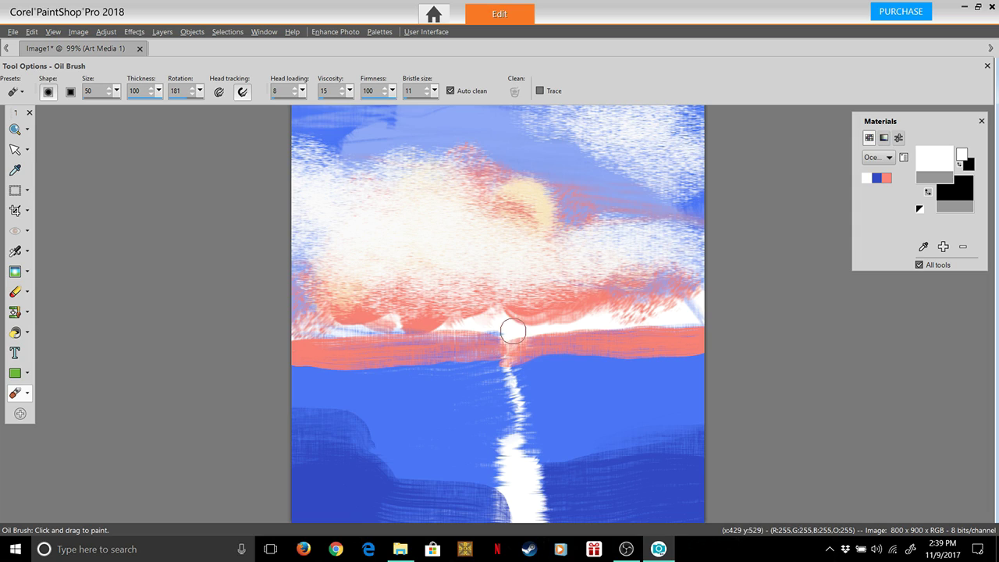
{"action": "left_click_drag", "start_coordinate": [513, 331], "coordinate": [507, 372]}
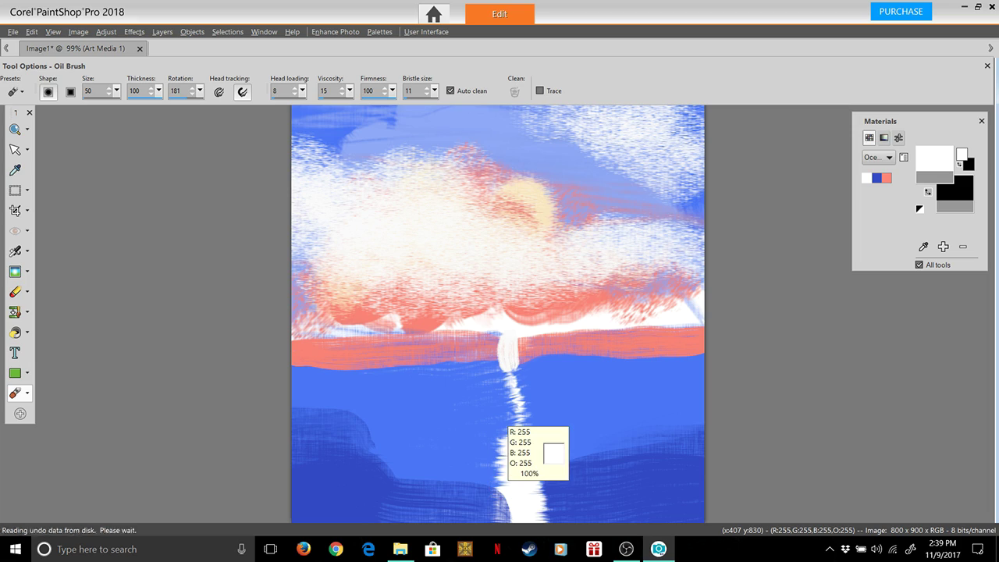
{"action": "key", "text": "ctrl+z"}
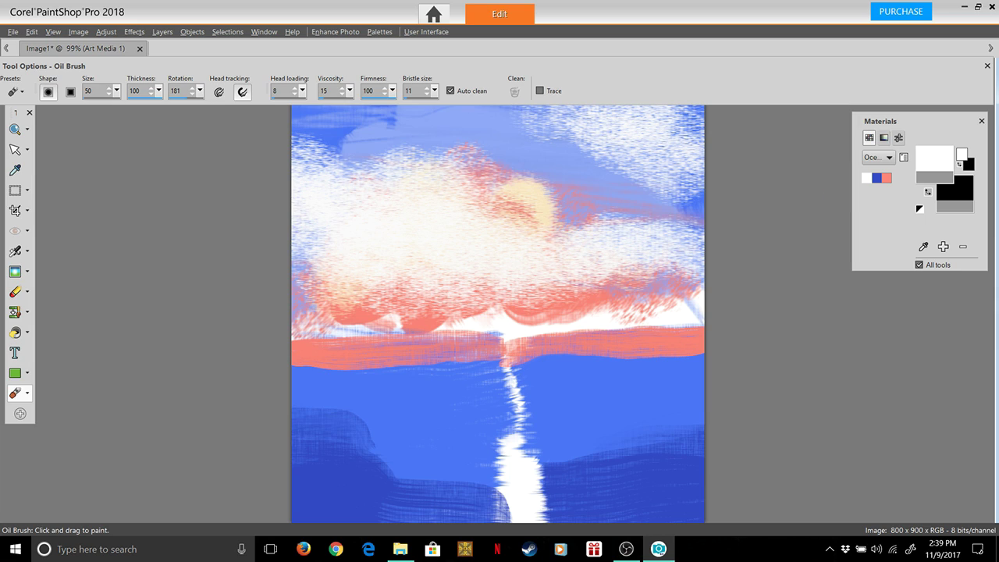
{"action": "left_click", "coordinate": [934, 159]}
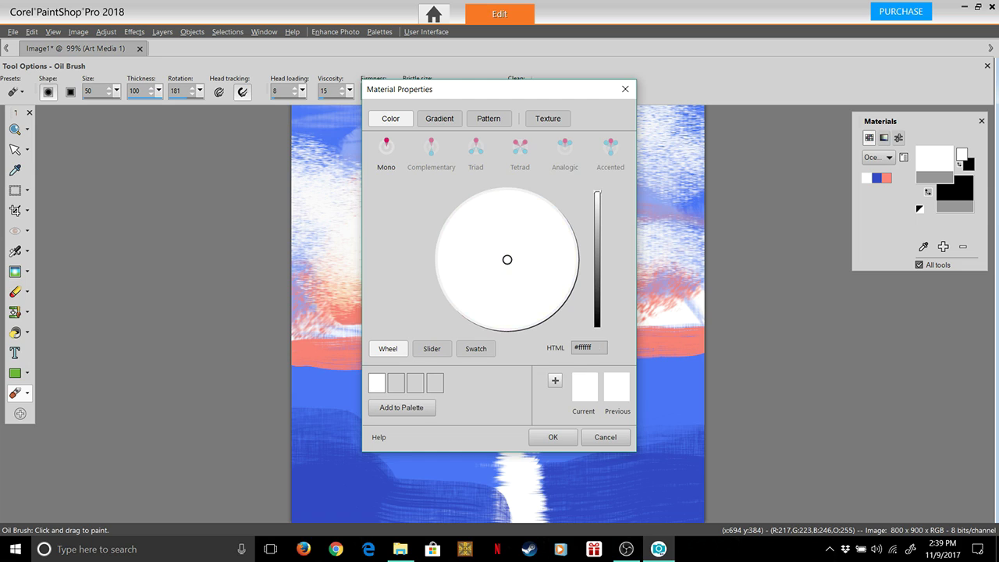
{"action": "left_click", "coordinate": [552, 437]}
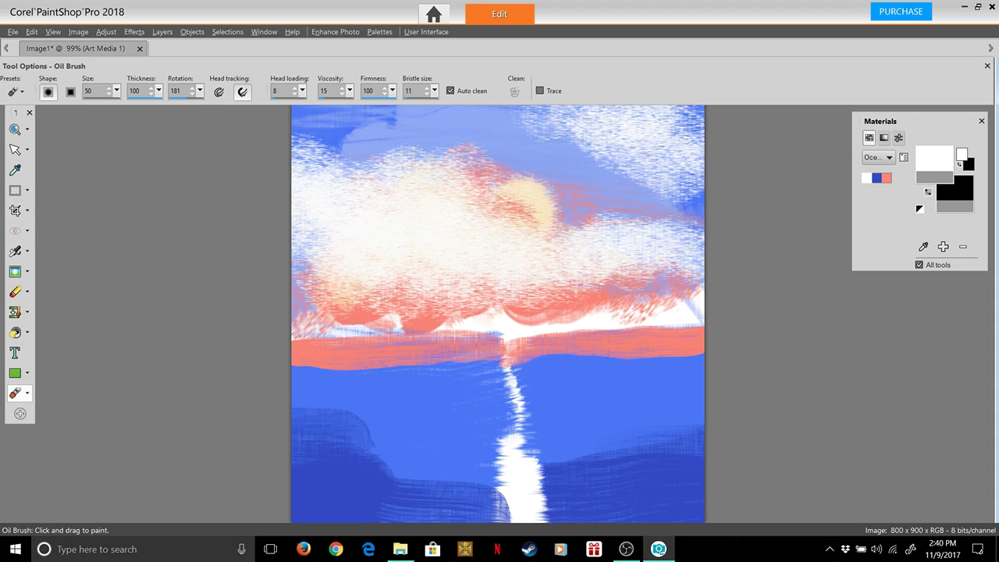
Set the head loading to 0, size to 428 and thickness to 18, turn off Auto clean, and smear the paint across the horizon.
{"action": "left_click_drag", "start_coordinate": [301, 106], "coordinate": [297, 106]}
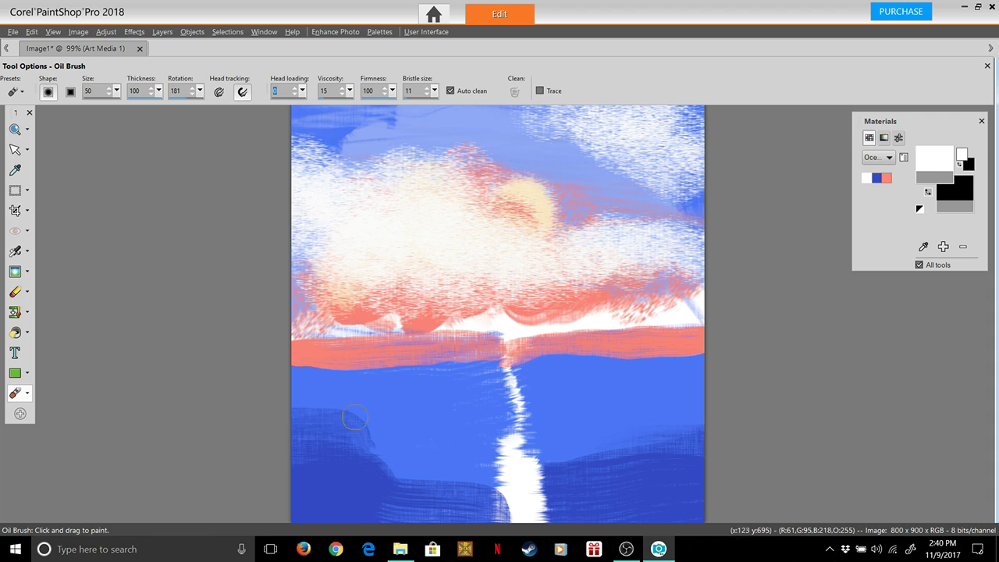
{"action": "left_click_drag", "start_coordinate": [117, 91], "coordinate": [120, 92]}
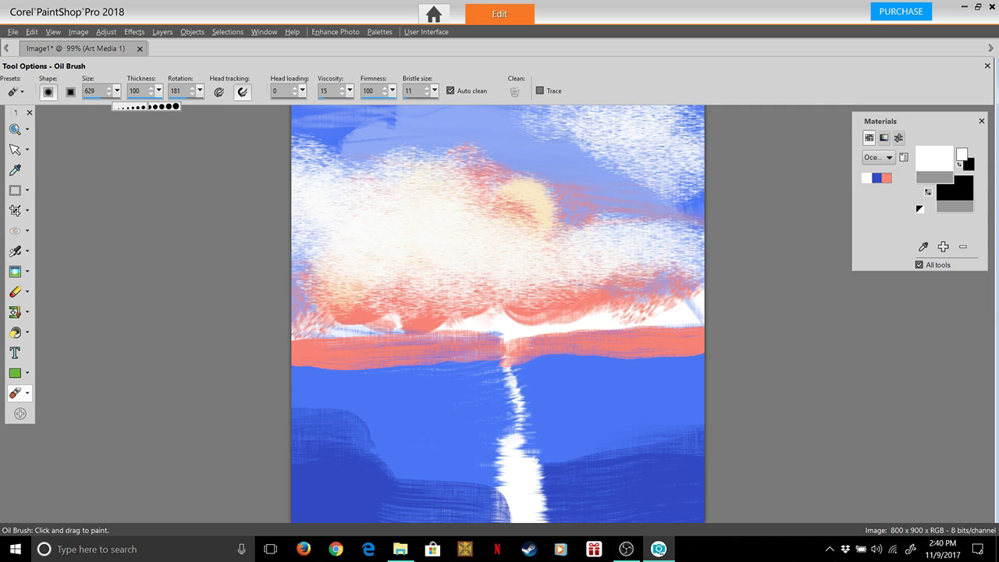
{"action": "left_click_drag", "start_coordinate": [143, 106], "coordinate": [139, 106]}
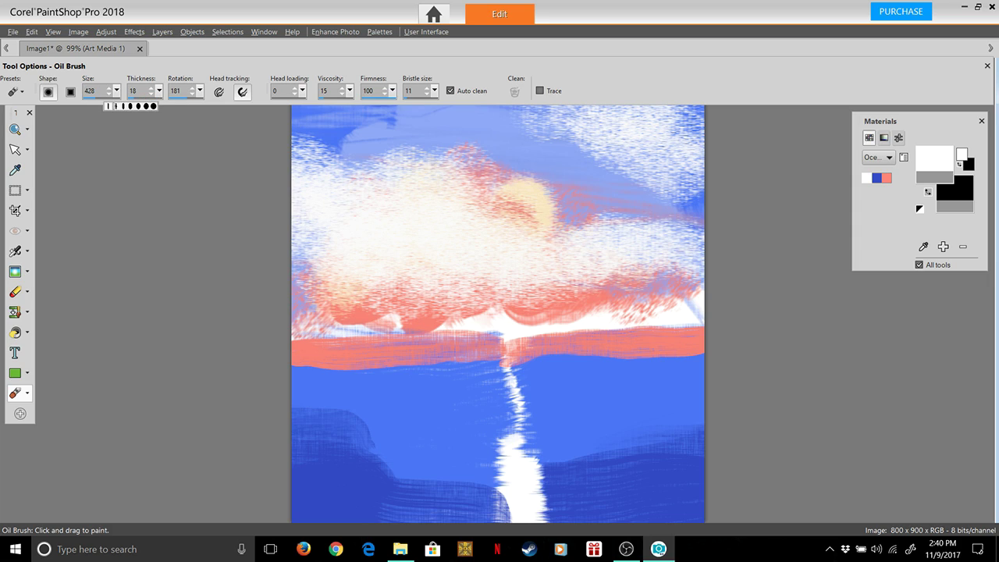
{"action": "key", "text": "Tab"}
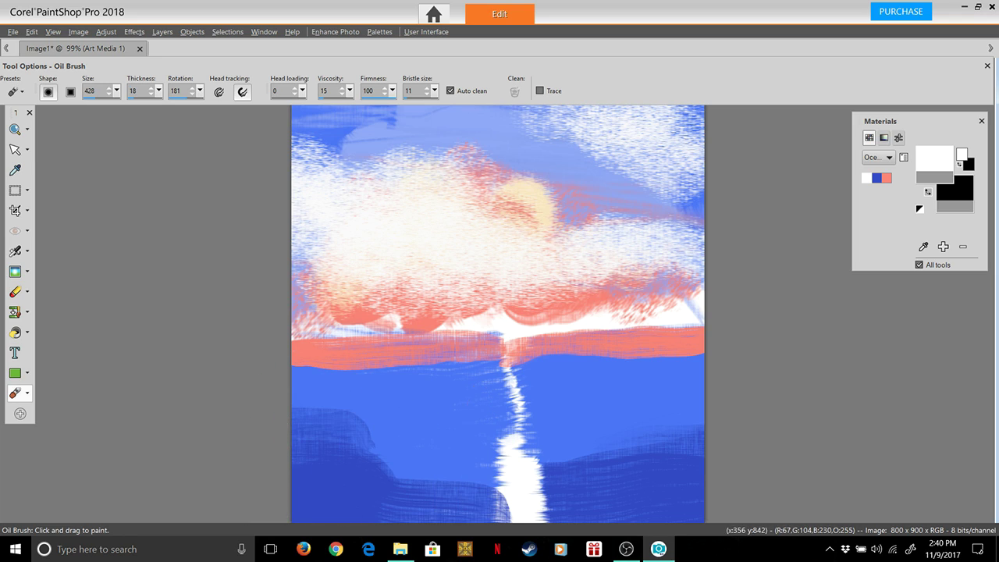
{"action": "left_click", "coordinate": [451, 91]}
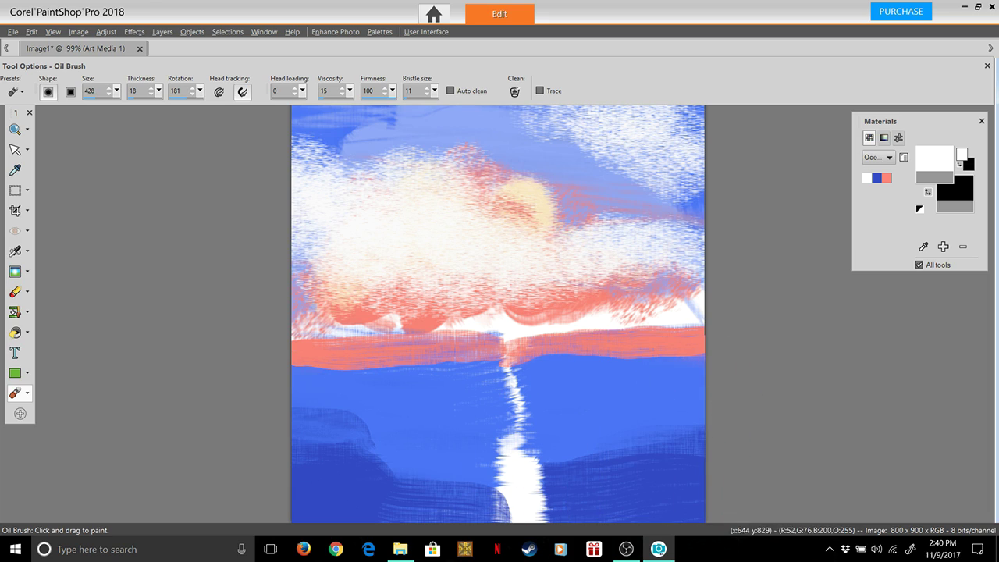
{"action": "left_click_drag", "start_coordinate": [351, 367], "coordinate": [223, 357]}
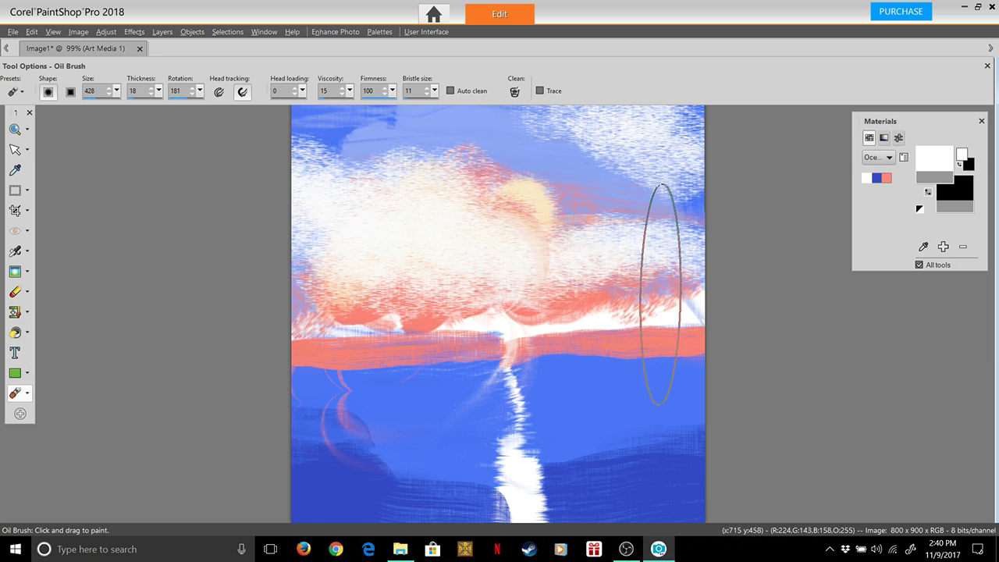
Try smearing the paint around the reflection and through the cloud, undoing each stroke.
{"action": "left_click_drag", "start_coordinate": [518, 335], "coordinate": [487, 334]}
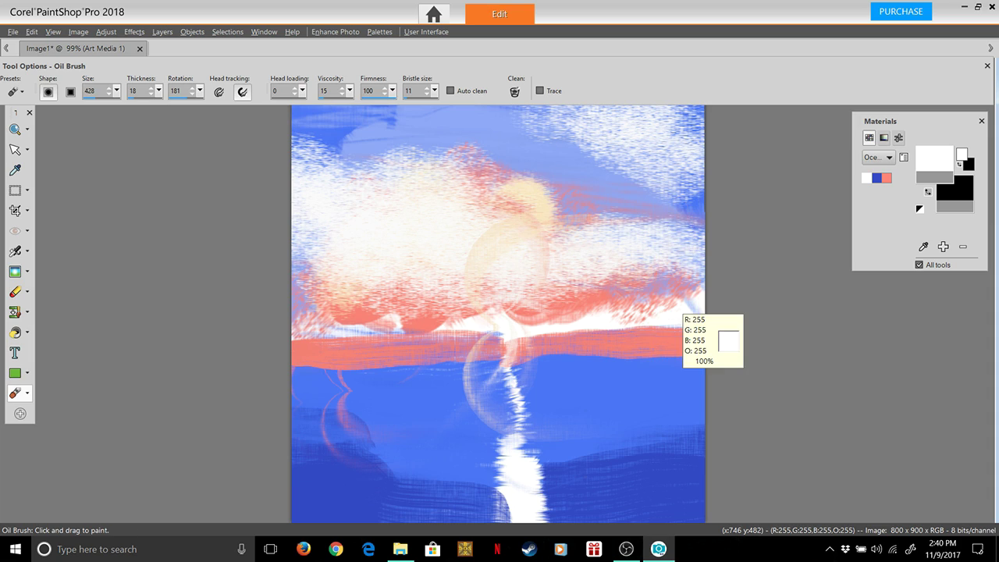
{"action": "key", "text": "ctrl+z"}
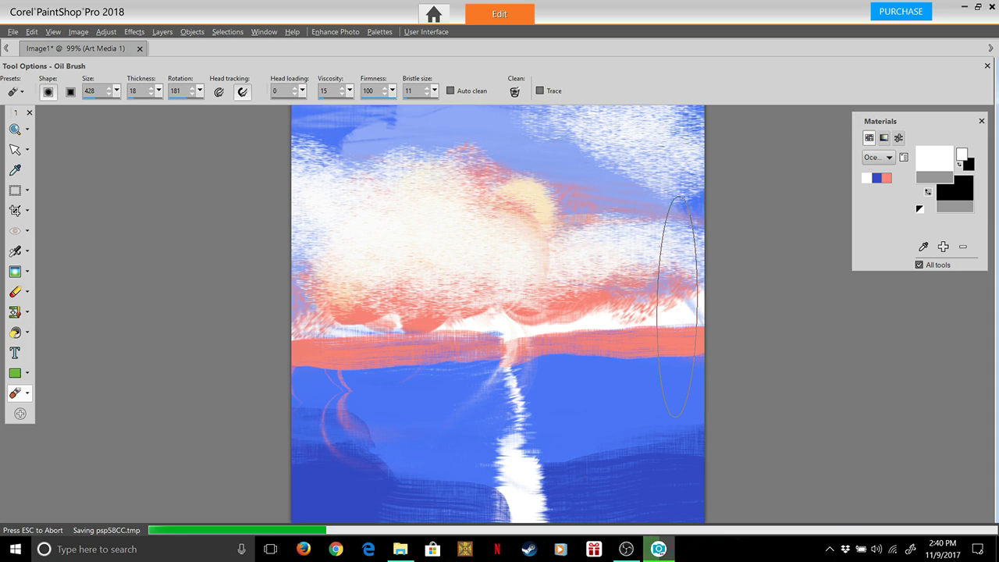
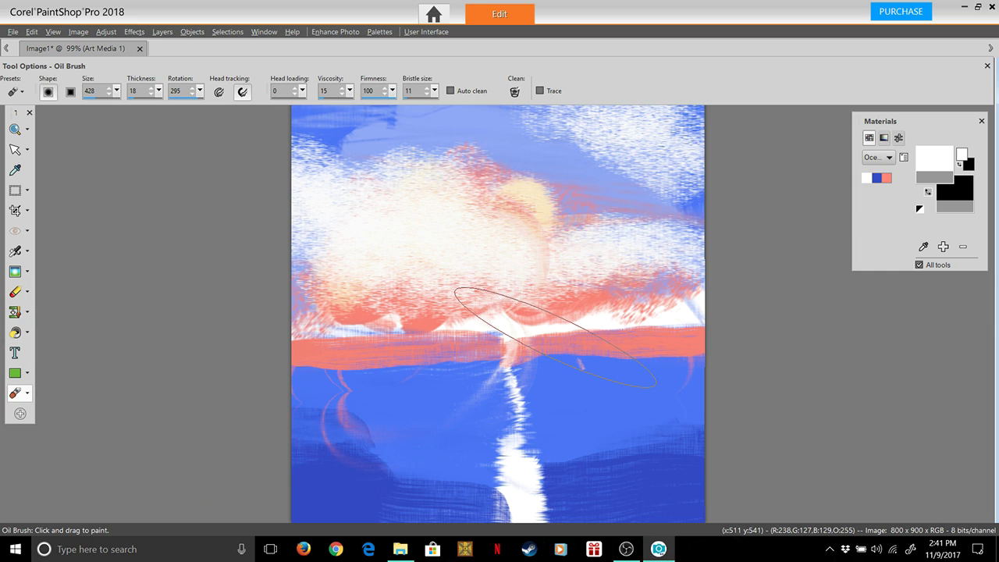
{"action": "mouse_move", "coordinate": [555, 338]}
{"action": "left_mouse_down"}
{"action": "mouse_move", "coordinate": [606, 279]}
{"action": "mouse_move", "coordinate": [421, 257]}
{"action": "mouse_move", "coordinate": [491, 229]}
{"action": "mouse_move", "coordinate": [491, 199]}
{"action": "mouse_move", "coordinate": [461, 183]}
{"action": "left_mouse_up"}
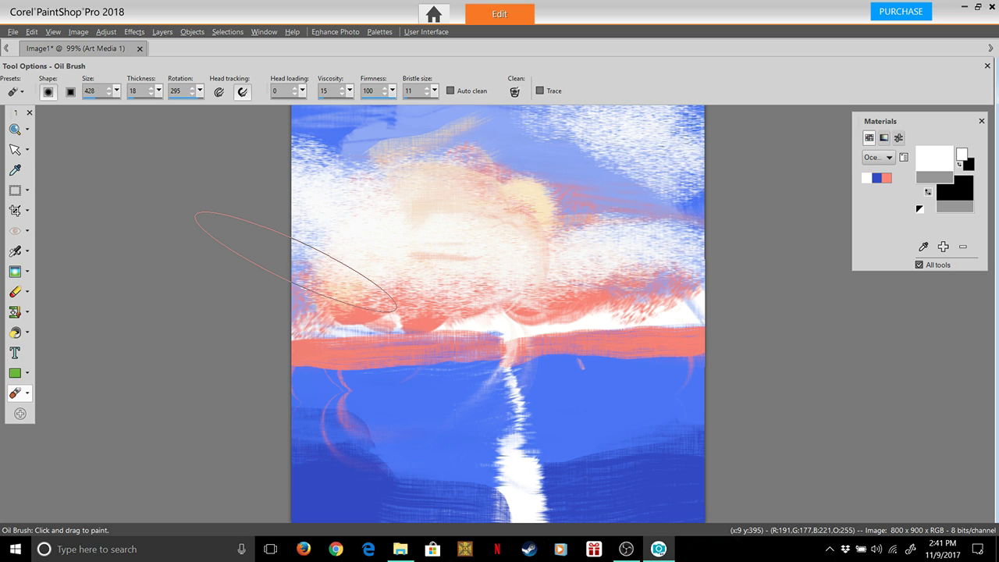
{"action": "key", "text": "ctrl+z"}
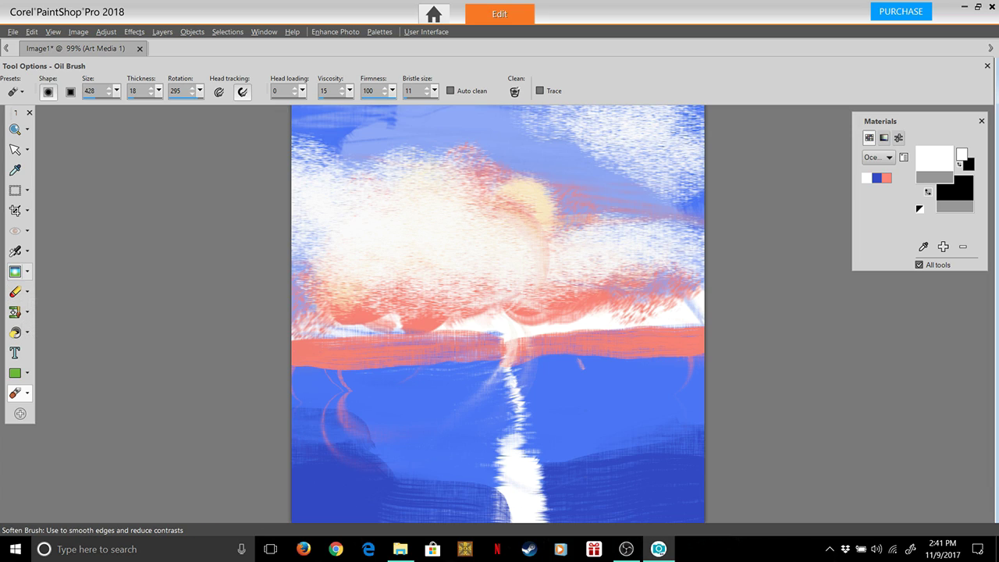
Try smudging the whole painting on a raster layer with the Smudge Brush at size 100, and undo it.
{"action": "left_click", "coordinate": [27, 291]}
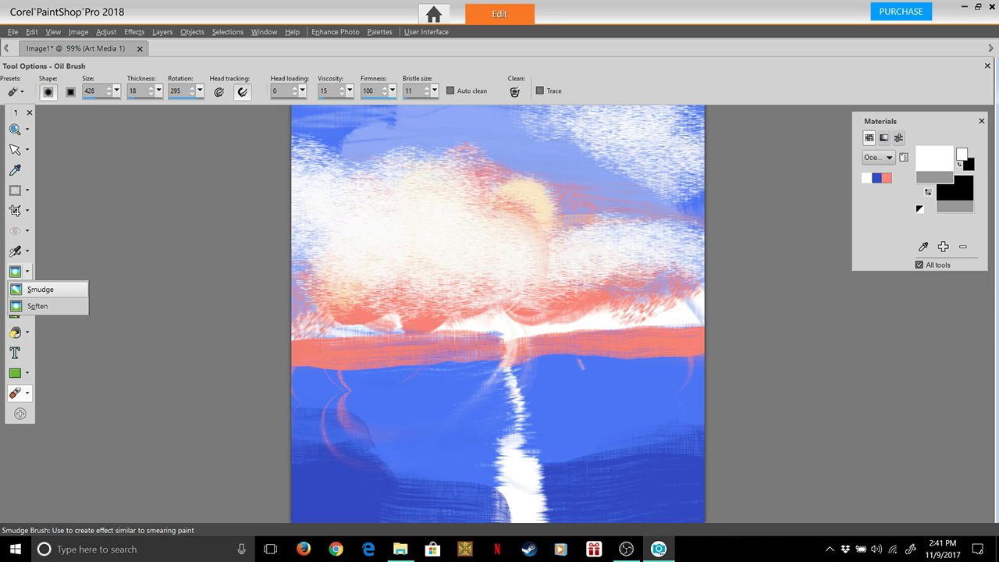
{"action": "left_click", "coordinate": [44, 287]}
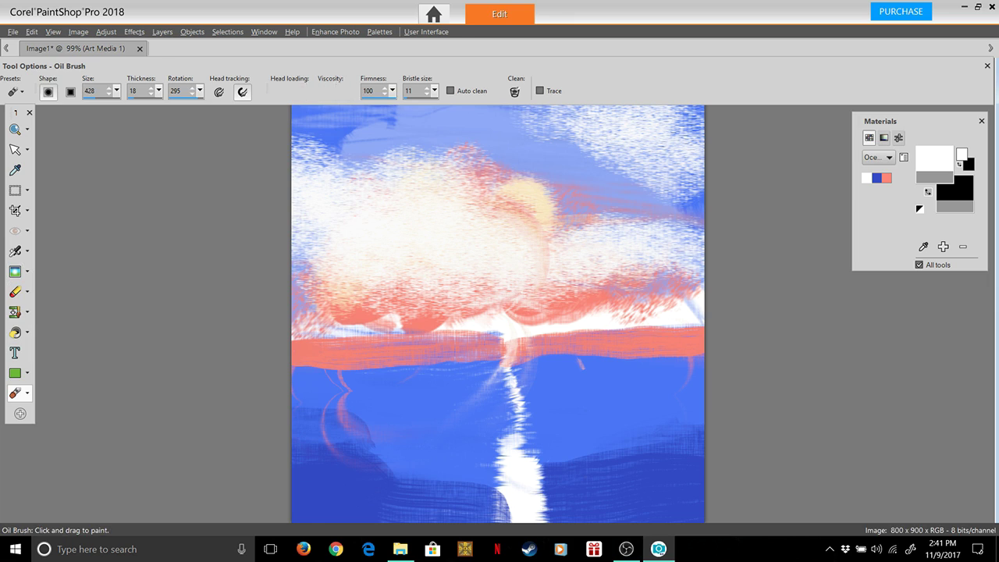
{"action": "left_click", "coordinate": [510, 501]}
{"action": "key", "text": "Return"}
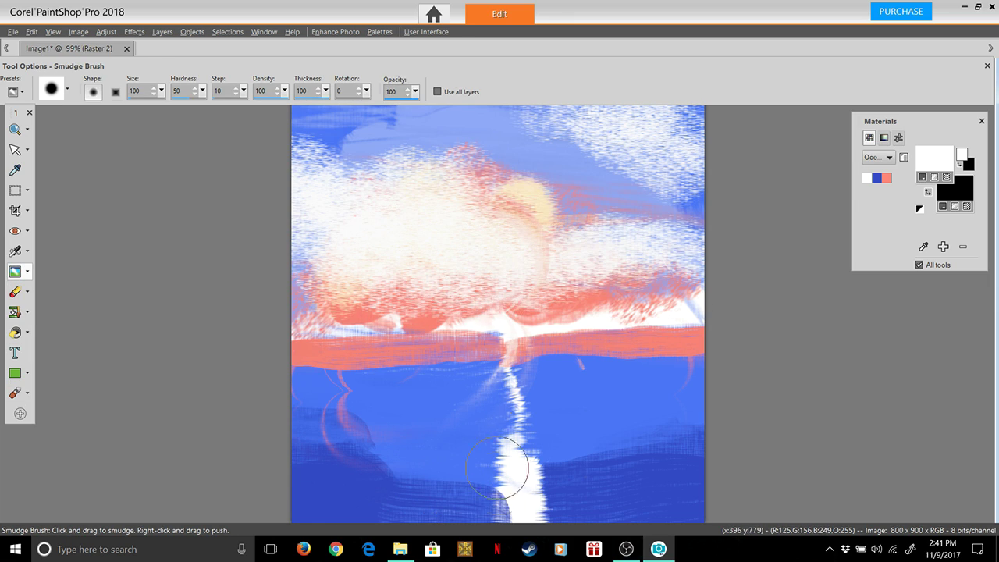
{"action": "mouse_move", "coordinate": [508, 492]}
{"action": "left_mouse_down"}
{"action": "mouse_move", "coordinate": [410, 496]}
{"action": "mouse_move", "coordinate": [515, 488]}
{"action": "mouse_move", "coordinate": [363, 469]}
{"action": "mouse_move", "coordinate": [370, 453]}
{"action": "mouse_move", "coordinate": [309, 426]}
{"action": "mouse_move", "coordinate": [312, 378]}
{"action": "mouse_move", "coordinate": [367, 351]}
{"action": "mouse_move", "coordinate": [489, 380]}
{"action": "mouse_move", "coordinate": [593, 371]}
{"action": "mouse_move", "coordinate": [663, 390]}
{"action": "mouse_move", "coordinate": [395, 490]}
{"action": "mouse_move", "coordinate": [406, 366]}
{"action": "mouse_move", "coordinate": [297, 421]}
{"action": "mouse_move", "coordinate": [523, 117]}
{"action": "mouse_move", "coordinate": [521, 233]}
{"action": "mouse_move", "coordinate": [738, 195]}
{"action": "mouse_move", "coordinate": [647, 267]}
{"action": "mouse_move", "coordinate": [683, 152]}
{"action": "mouse_move", "coordinate": [722, 211]}
{"action": "mouse_move", "coordinate": [263, 217]}
{"action": "mouse_move", "coordinate": [502, 111]}
{"action": "mouse_move", "coordinate": [390, 208]}
{"action": "mouse_move", "coordinate": [338, 404]}
{"action": "mouse_move", "coordinate": [648, 293]}
{"action": "mouse_move", "coordinate": [630, 457]}
{"action": "mouse_move", "coordinate": [593, 419]}
{"action": "left_mouse_up"}
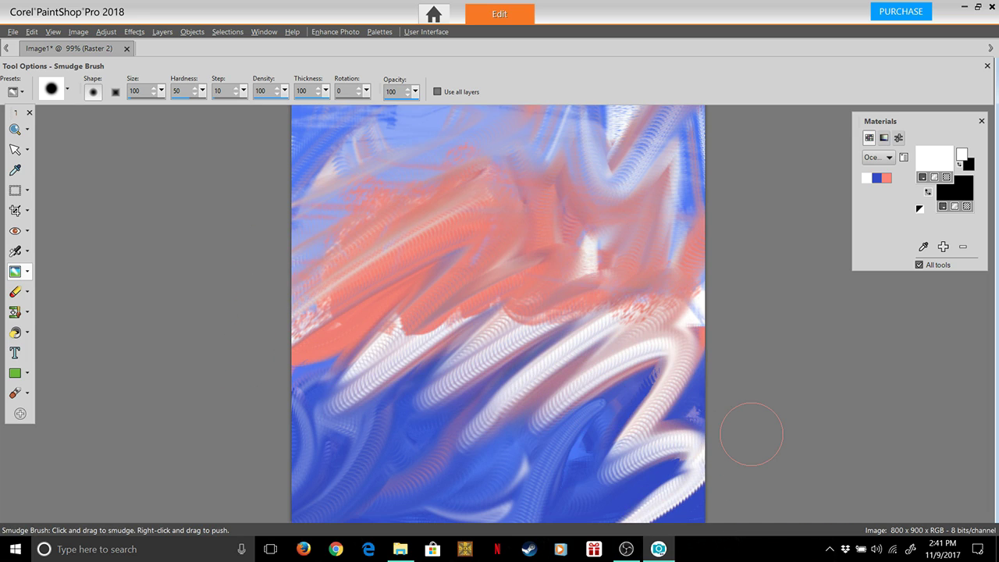
{"action": "key", "text": "ctrl+z"}
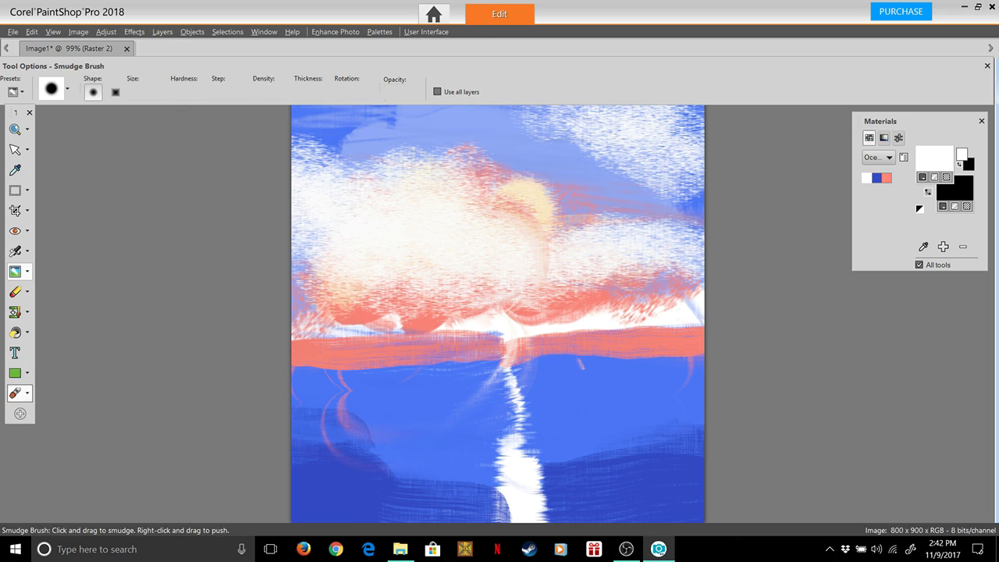
Return to the Oil Brush with white, setting size 196, thickness 100, rotation 164 and head loading 50.
{"action": "left_click", "coordinate": [16, 393]}
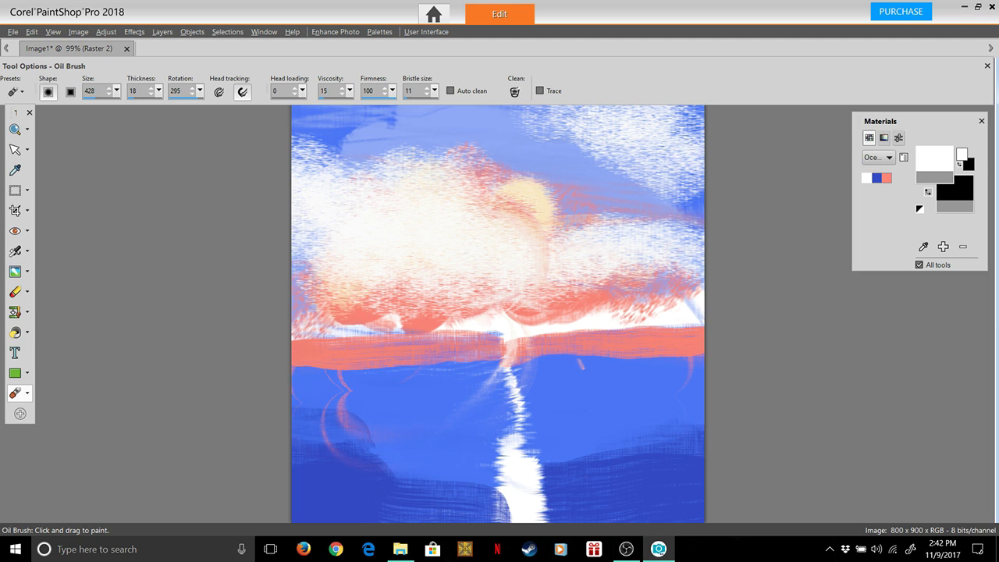
{"action": "left_click", "coordinate": [935, 160]}
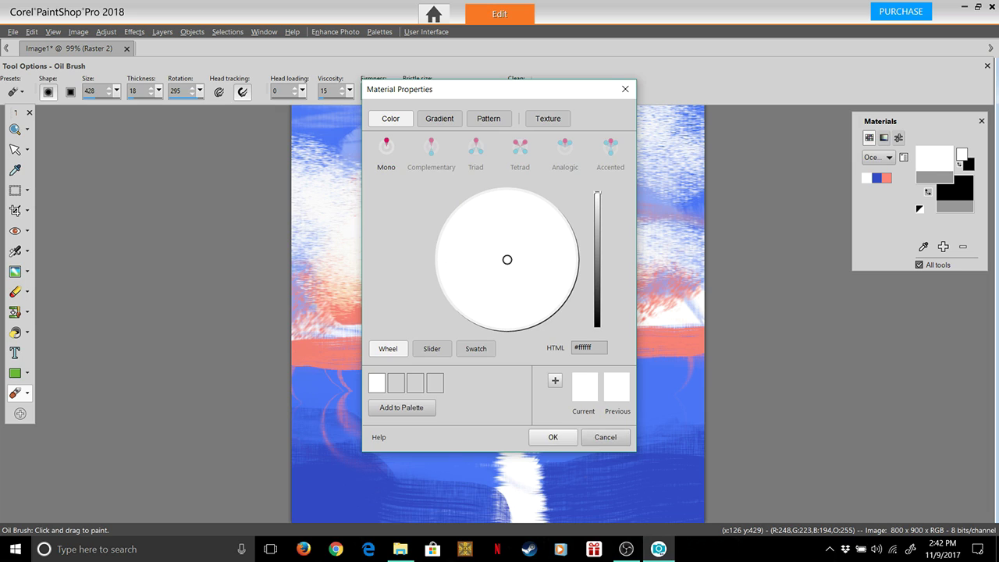
{"action": "left_click", "coordinate": [552, 437]}
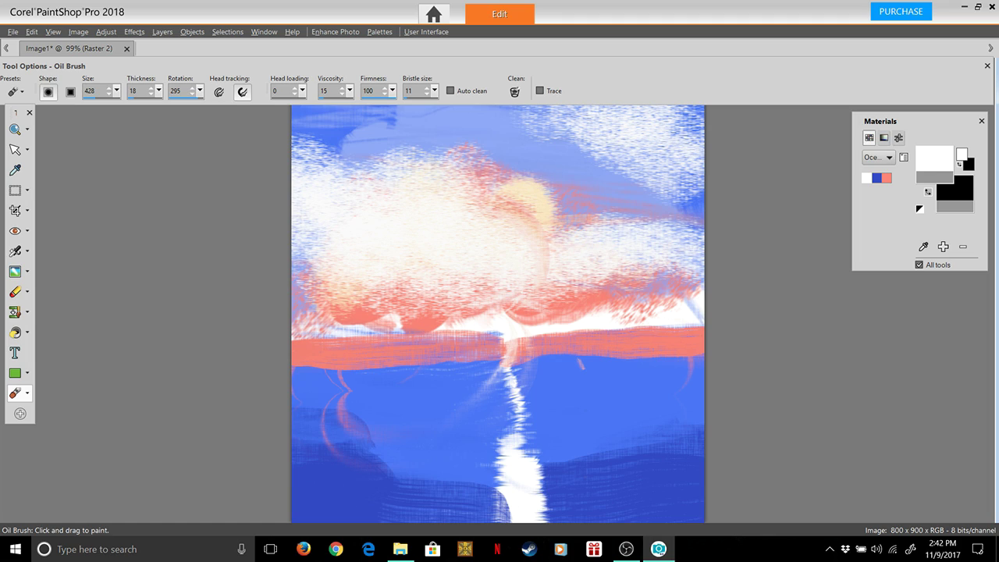
{"action": "left_click_drag", "start_coordinate": [117, 91], "coordinate": [114, 105]}
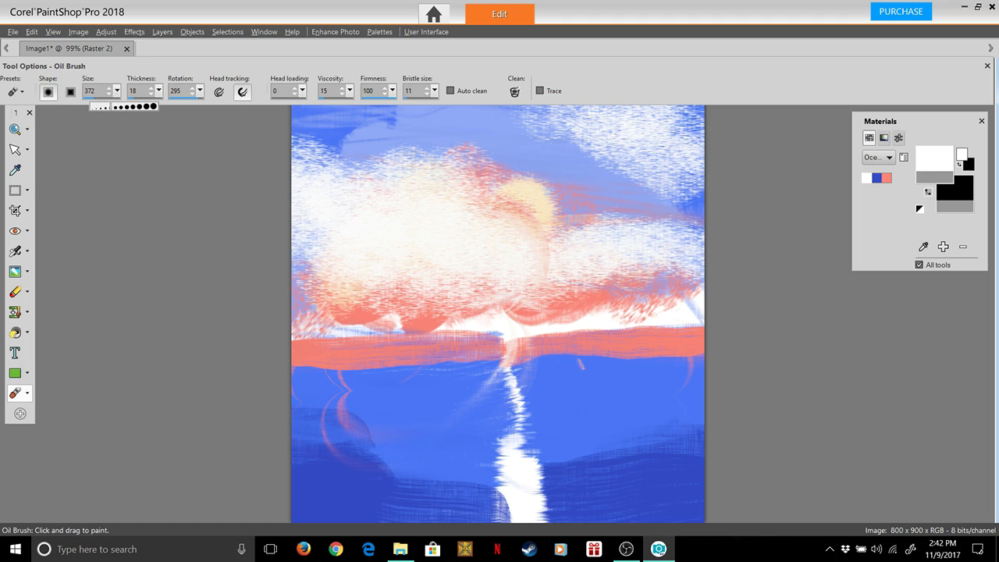
{"action": "left_click_drag", "start_coordinate": [105, 106], "coordinate": [103, 107]}
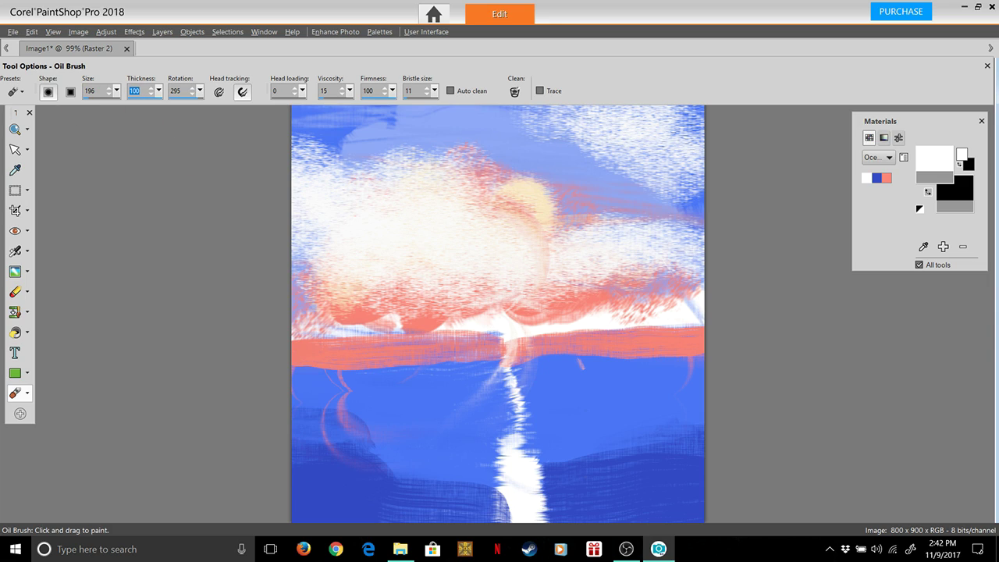
{"action": "mouse_move", "coordinate": [200, 90]}
{"action": "left_mouse_down"}
{"action": "mouse_move", "coordinate": [200, 106]}
{"action": "mouse_move", "coordinate": [178, 107]}
{"action": "left_mouse_up"}
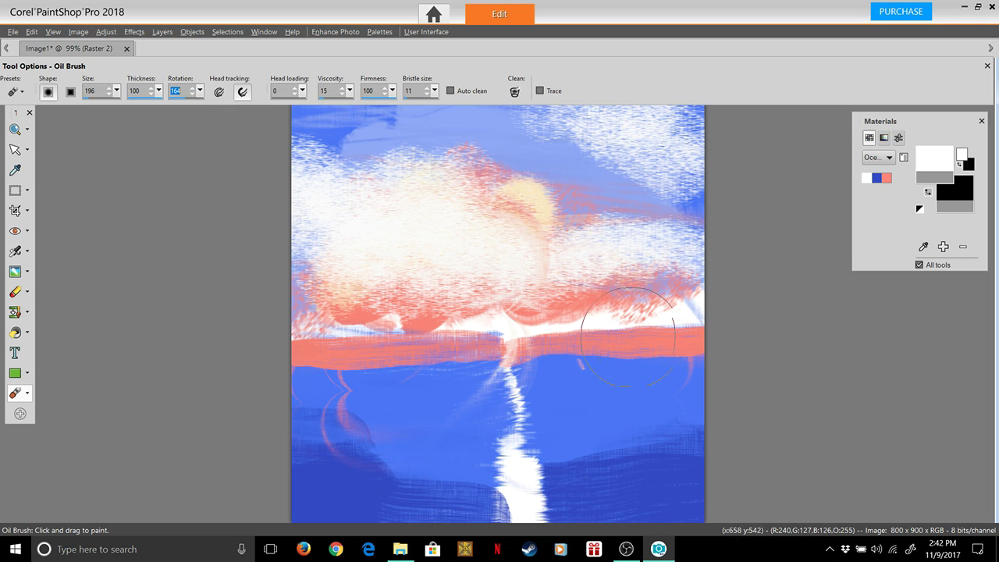
{"action": "left_click_drag", "start_coordinate": [691, 322], "coordinate": [689, 314]}
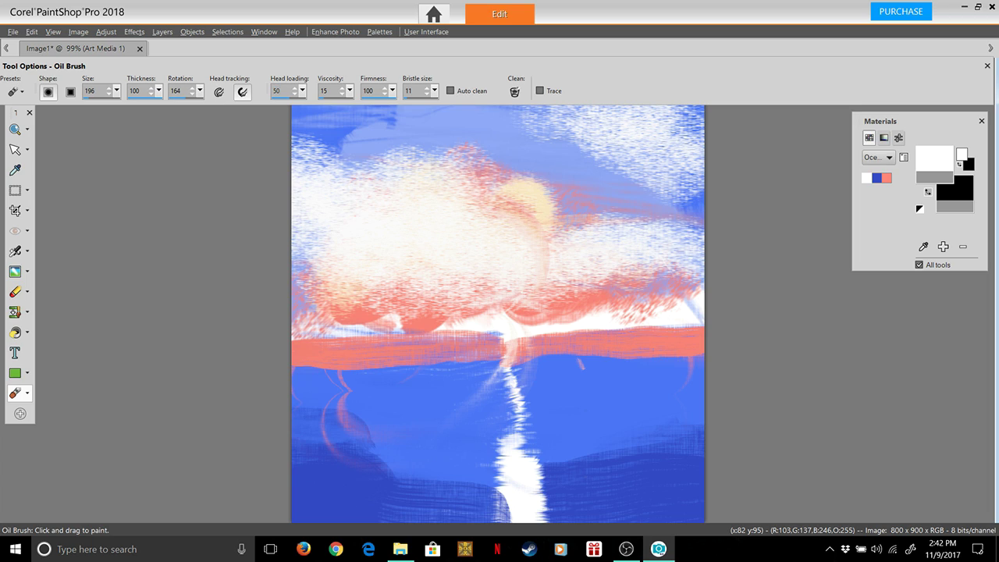
Try painting broad white strokes over the cloud's red underside and the top of the horizon band, then undo them.
{"action": "mouse_move", "coordinate": [706, 294]}
{"action": "left_mouse_down"}
{"action": "mouse_move", "coordinate": [669, 289]}
{"action": "mouse_move", "coordinate": [672, 300]}
{"action": "mouse_move", "coordinate": [647, 312]}
{"action": "mouse_move", "coordinate": [544, 298]}
{"action": "mouse_move", "coordinate": [526, 311]}
{"action": "mouse_move", "coordinate": [312, 302]}
{"action": "mouse_move", "coordinate": [273, 323]}
{"action": "left_mouse_up"}
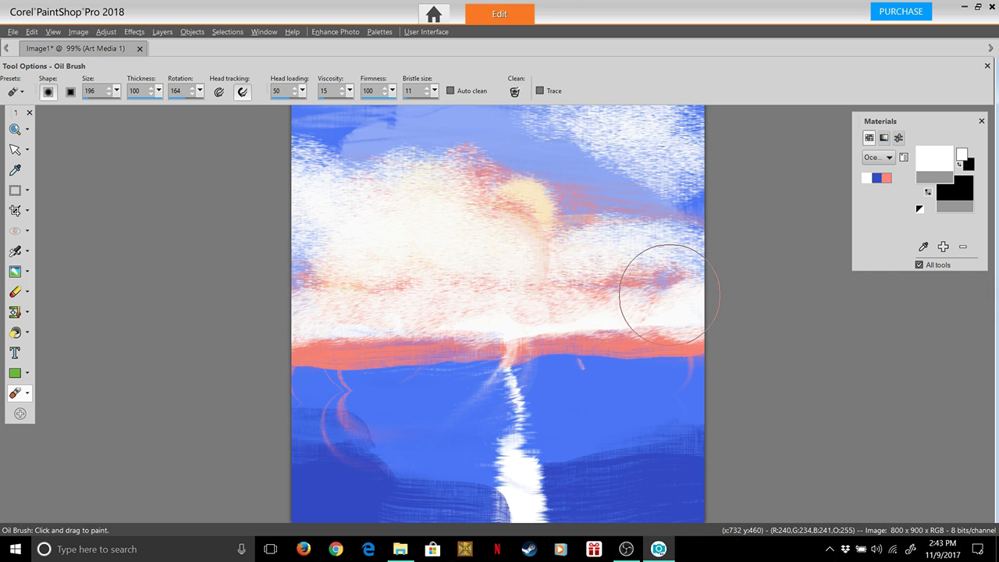
{"action": "mouse_move", "coordinate": [669, 295]}
{"action": "left_mouse_down"}
{"action": "mouse_move", "coordinate": [633, 286]}
{"action": "mouse_move", "coordinate": [281, 287]}
{"action": "left_mouse_up"}
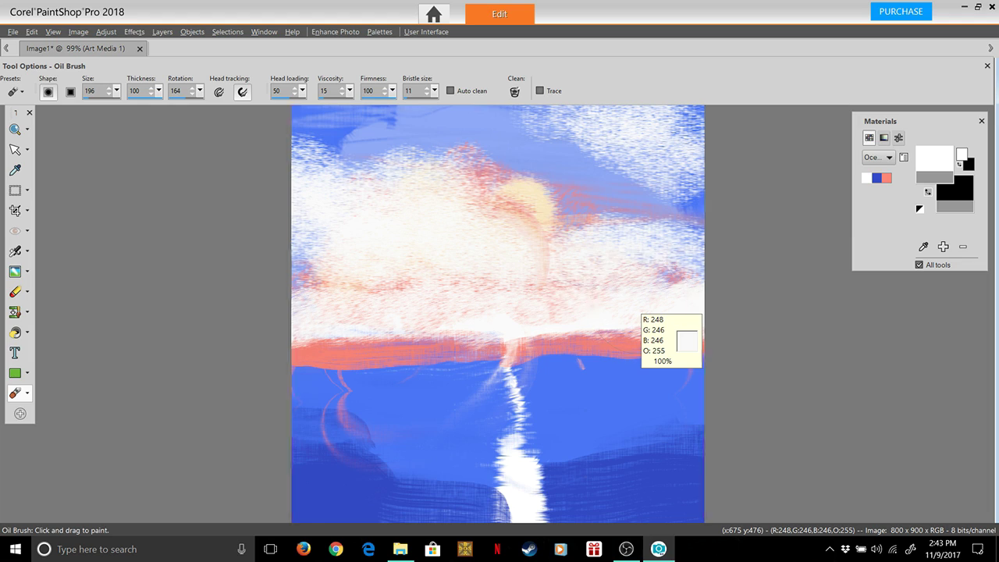
{"action": "left_click_drag", "start_coordinate": [633, 300], "coordinate": [640, 302]}
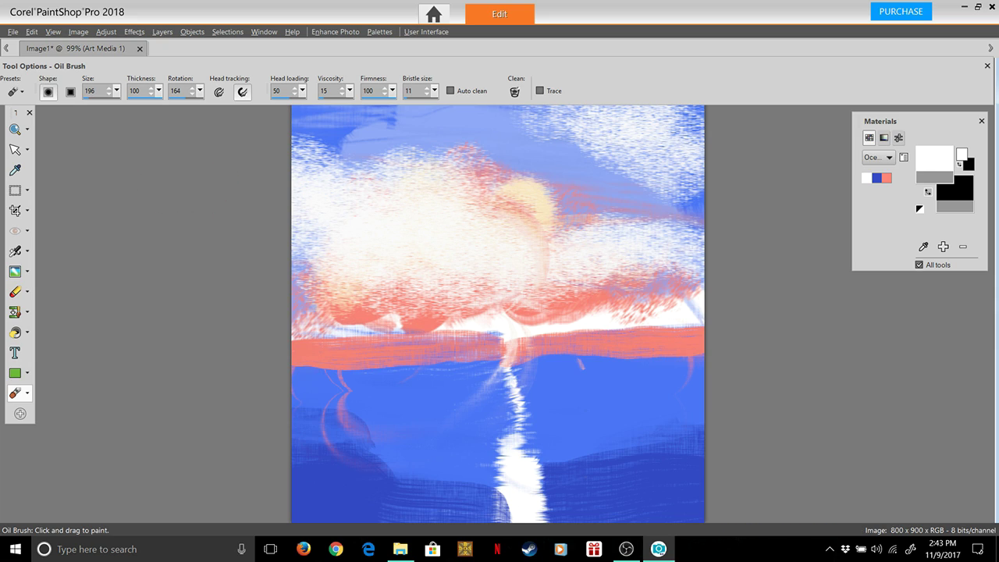
Set the brush size to 122 and paint white strokes along the cloud's lower edge, just above the red horizon band.
{"action": "left_click", "coordinate": [117, 91]}
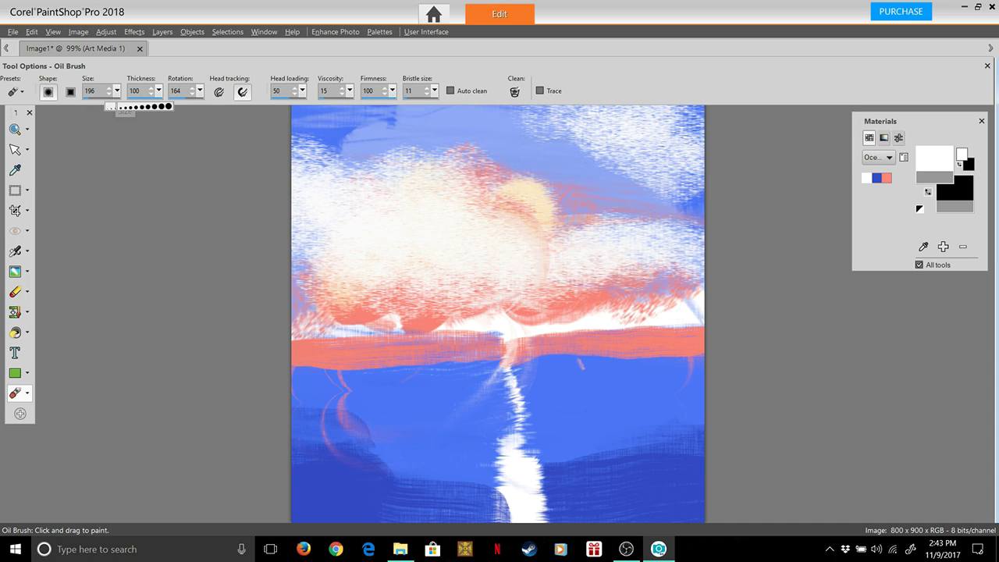
{"action": "left_click_drag", "start_coordinate": [111, 107], "coordinate": [114, 107]}
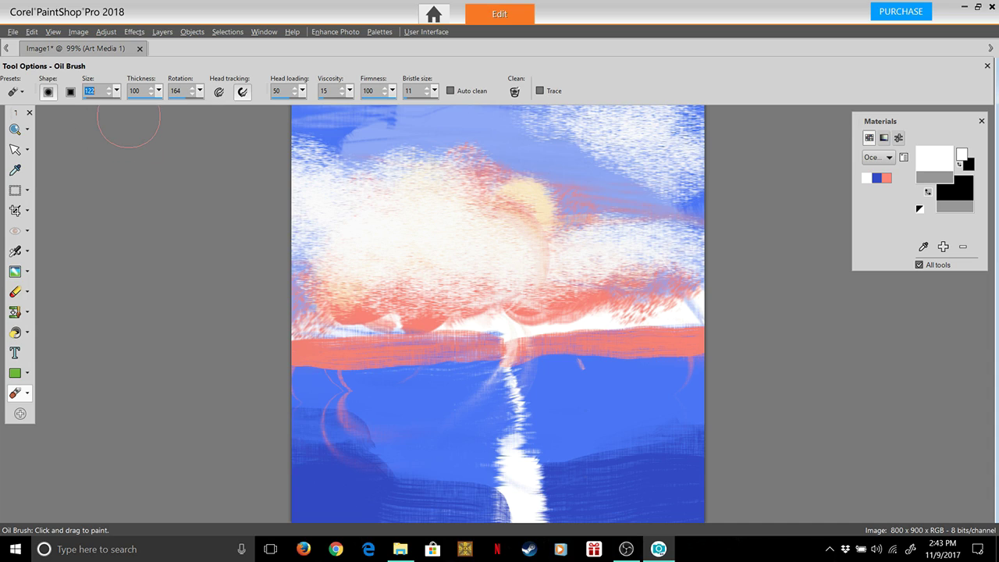
{"action": "mouse_move", "coordinate": [694, 316]}
{"action": "left_mouse_down"}
{"action": "mouse_move", "coordinate": [284, 325]}
{"action": "mouse_move", "coordinate": [301, 334]}
{"action": "mouse_move", "coordinate": [330, 320]}
{"action": "mouse_move", "coordinate": [374, 331]}
{"action": "left_mouse_up"}
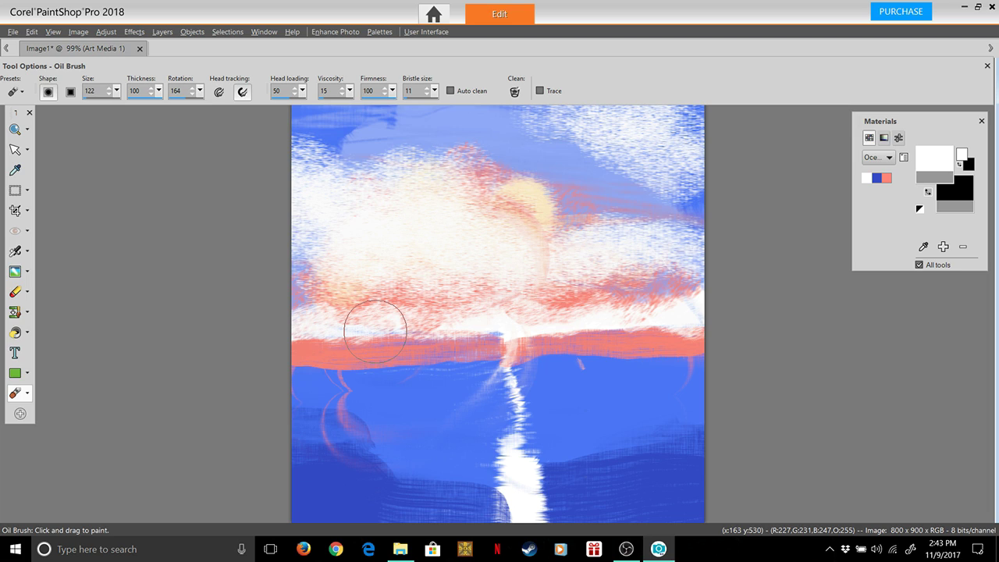
{"action": "mouse_move", "coordinate": [602, 289]}
{"action": "left_mouse_down"}
{"action": "mouse_move", "coordinate": [624, 305]}
{"action": "mouse_move", "coordinate": [585, 323]}
{"action": "mouse_move", "coordinate": [579, 315]}
{"action": "left_mouse_up"}
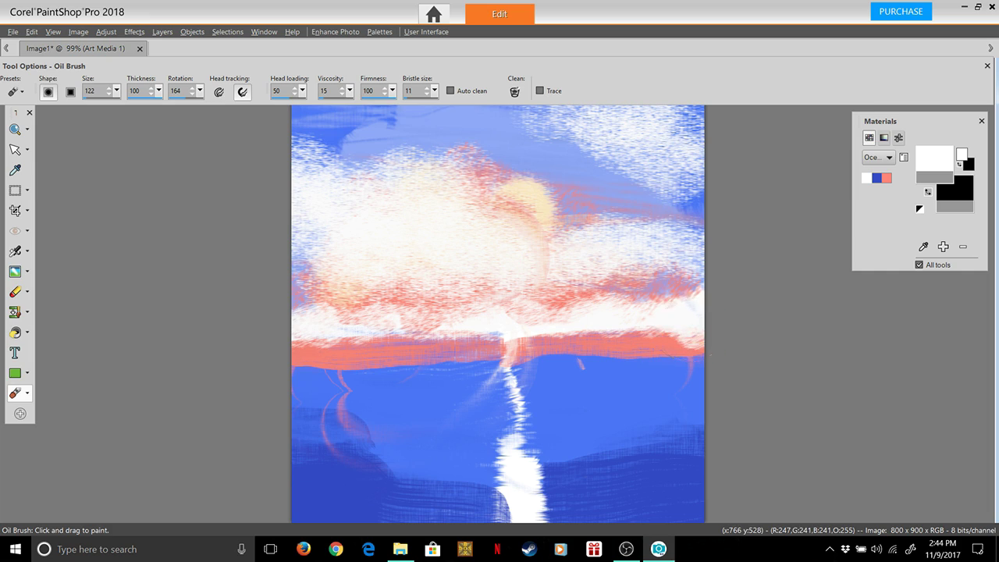
Extend the white strokes across the full width of the cloud's lower edge, just above the red horizon band.
{"action": "mouse_move", "coordinate": [686, 331]}
{"action": "left_mouse_down"}
{"action": "mouse_move", "coordinate": [542, 321]}
{"action": "mouse_move", "coordinate": [333, 335]}
{"action": "mouse_move", "coordinate": [322, 325]}
{"action": "mouse_move", "coordinate": [261, 326]}
{"action": "left_mouse_up"}
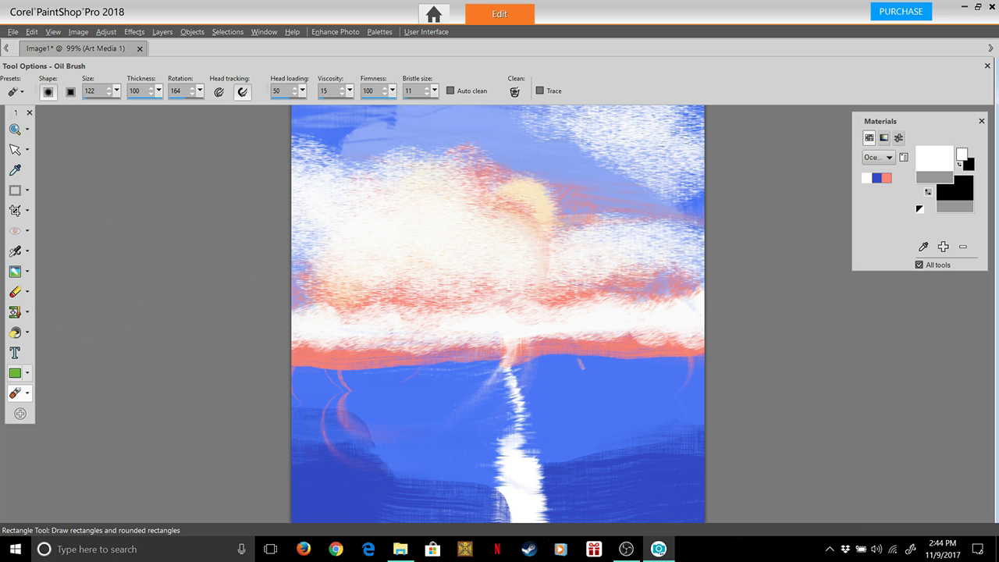
Try painting a white patch on the water beside the reflection with the Palette Knife at size 252, then undo it.
{"action": "left_click", "coordinate": [26, 393]}
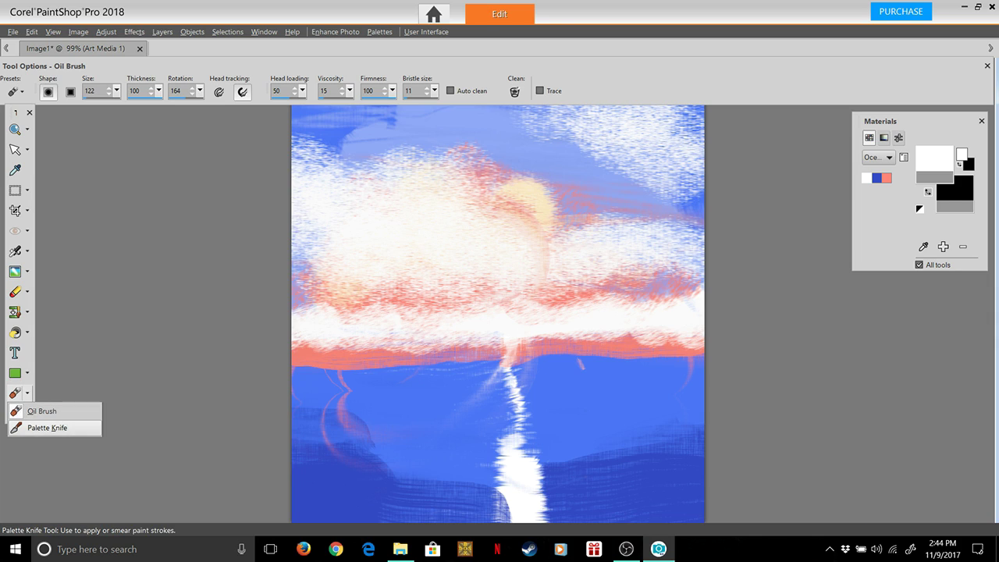
{"action": "left_click", "coordinate": [39, 426]}
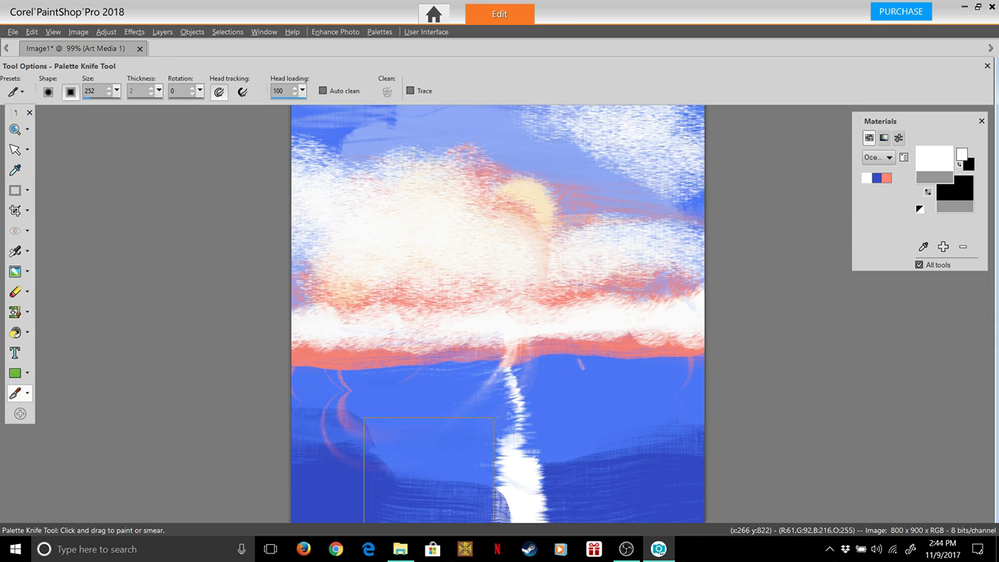
{"action": "mouse_move", "coordinate": [441, 445]}
{"action": "left_mouse_down"}
{"action": "mouse_move", "coordinate": [404, 437]}
{"action": "mouse_move", "coordinate": [384, 520]}
{"action": "left_mouse_up"}
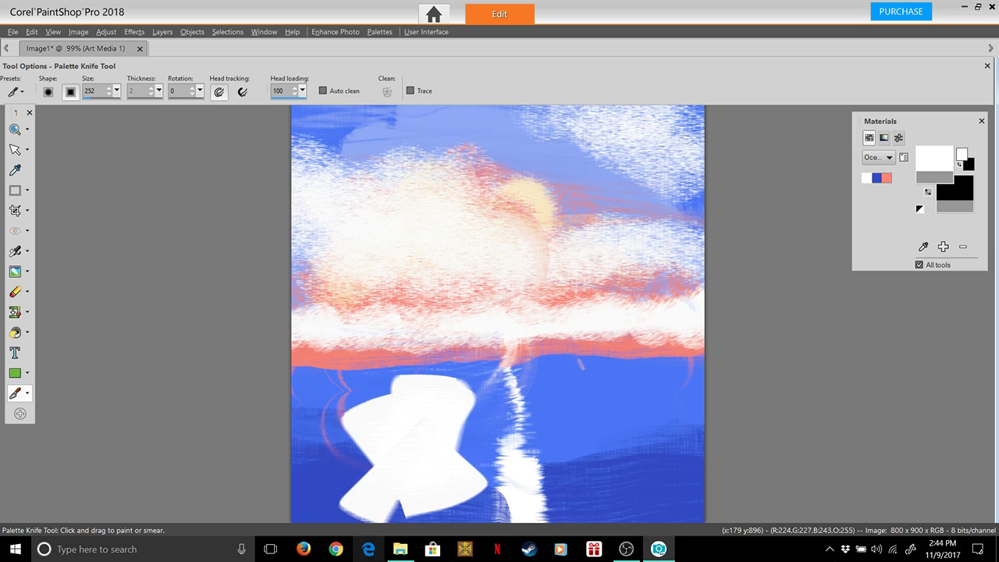
{"action": "key", "text": "ctrl+z"}
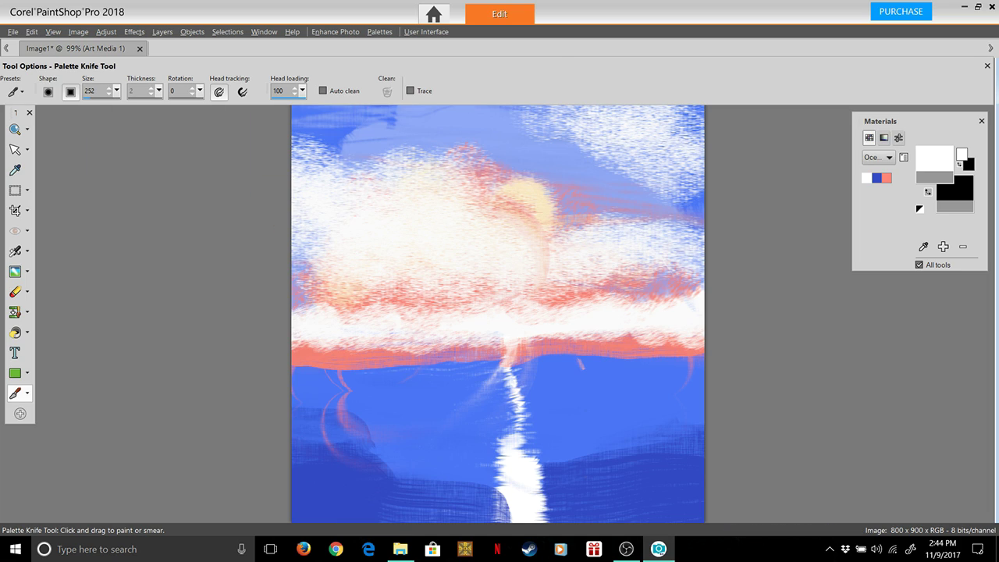
Set the Palette Knife rotation to 82, try another large white patch on the water, and undo it.
{"action": "left_click_drag", "start_coordinate": [499, 66], "coordinate": [497, 68]}
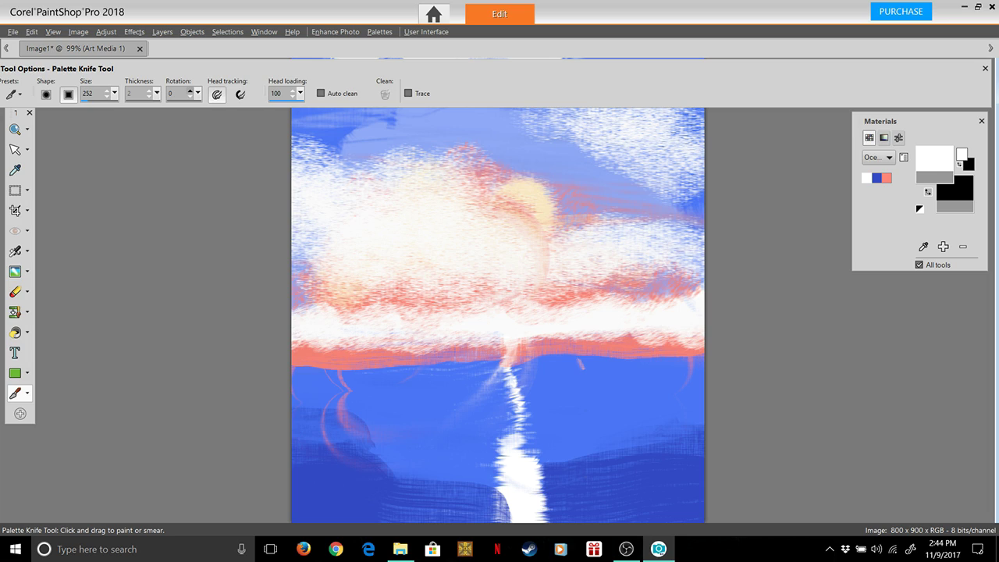
{"action": "type", "text": "2"}
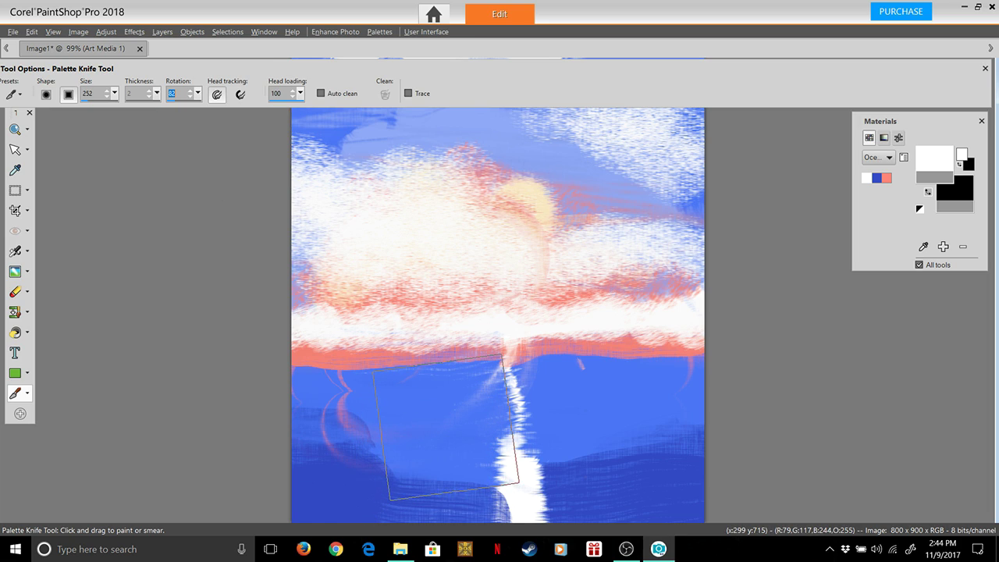
{"action": "left_click", "coordinate": [428, 439]}
{"action": "left_click_drag", "start_coordinate": [428, 437], "coordinate": [420, 517]}
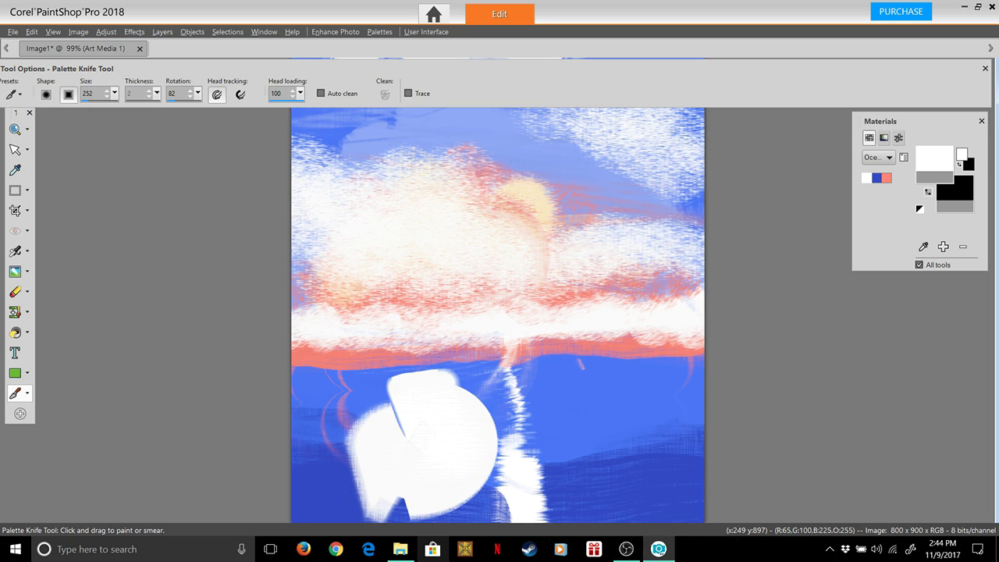
{"action": "key", "text": "ctrl+z"}
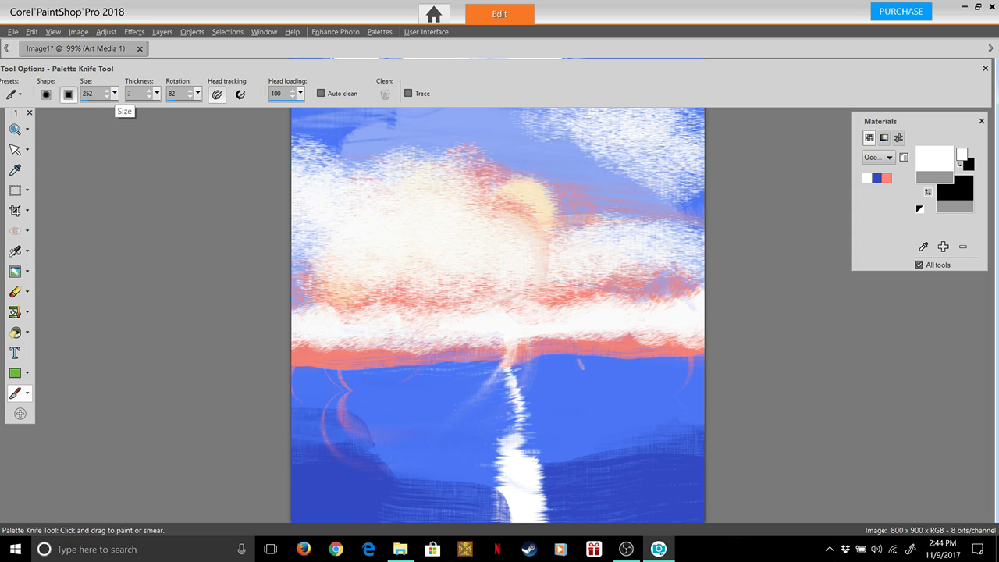
Reduce the Palette Knife to size 47 and head loading 26, try a small white dab on the water, and undo it.
{"action": "left_click_drag", "start_coordinate": [115, 93], "coordinate": [114, 96]}
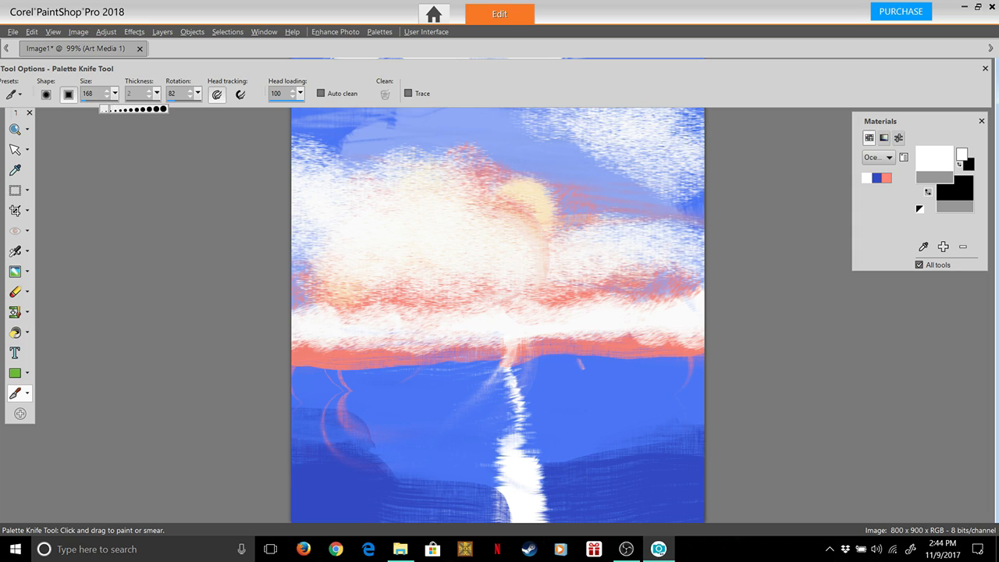
{"action": "left_click_drag", "start_coordinate": [102, 108], "coordinate": [100, 108]}
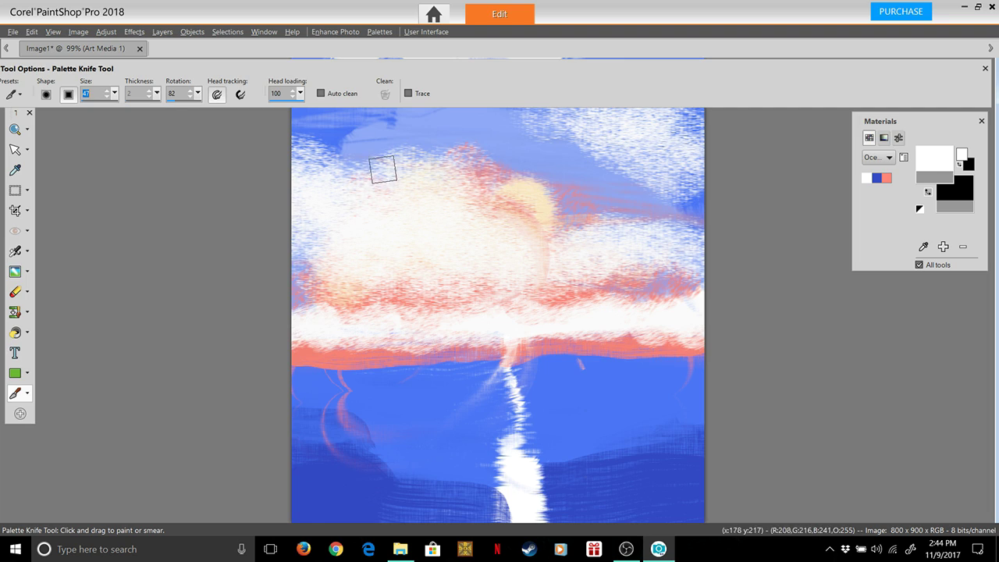
{"action": "left_click", "coordinate": [300, 93]}
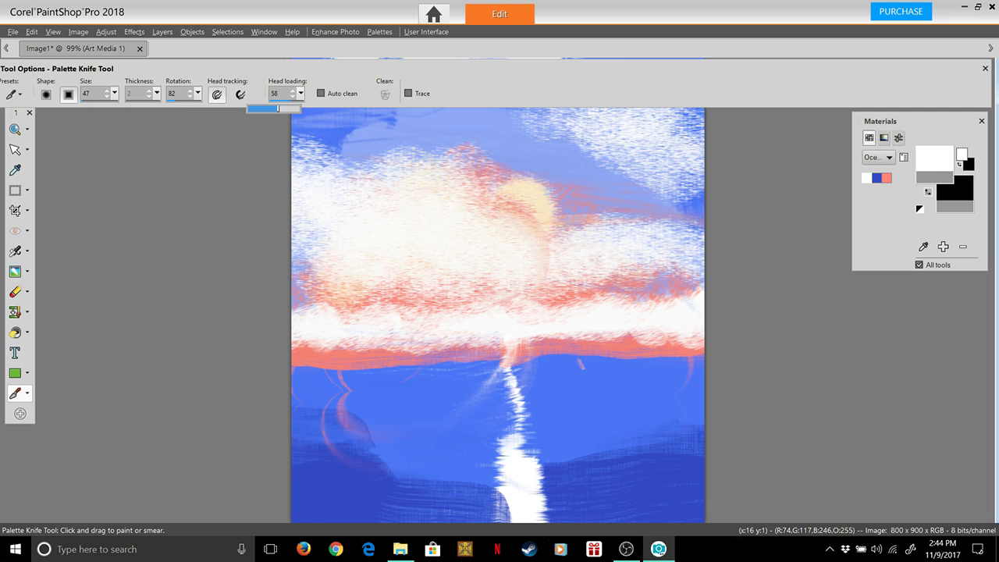
{"action": "left_click_drag", "start_coordinate": [264, 109], "coordinate": [260, 109]}
{"action": "mouse_move", "coordinate": [438, 394]}
{"action": "left_mouse_down"}
{"action": "mouse_move", "coordinate": [462, 393]}
{"action": "mouse_move", "coordinate": [427, 394]}
{"action": "left_mouse_up"}
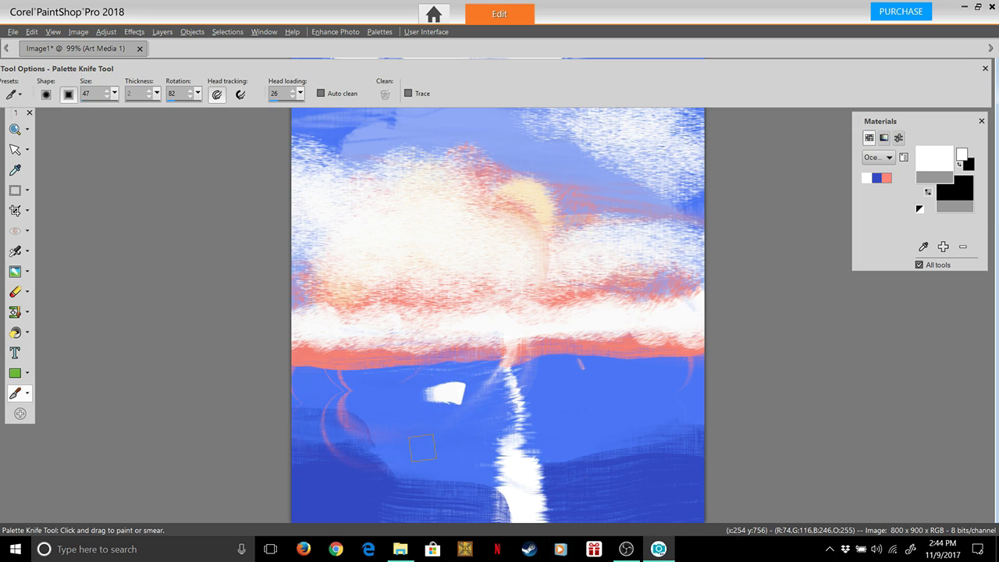
{"action": "key", "text": "ctrl+z"}
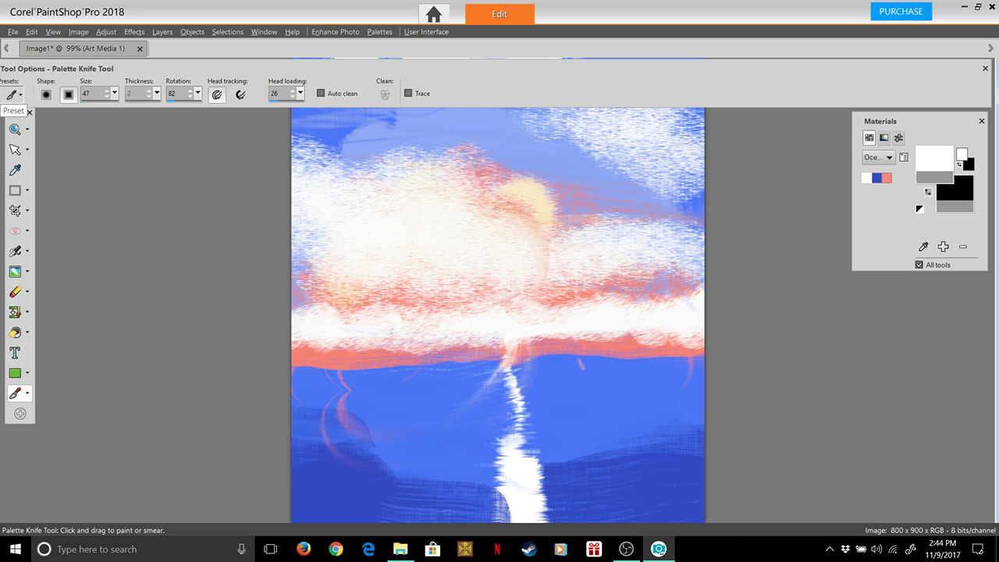
Apply the Light loaded preset to the Palette Knife, try a white dab on the water, and undo it.
{"action": "left_click", "coordinate": [16, 94]}
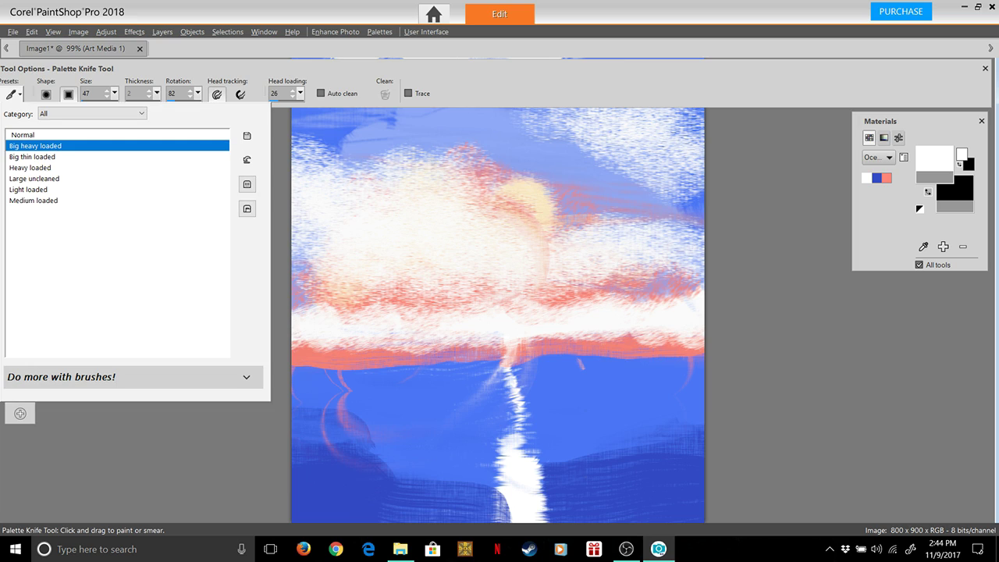
{"action": "left_click", "coordinate": [27, 188]}
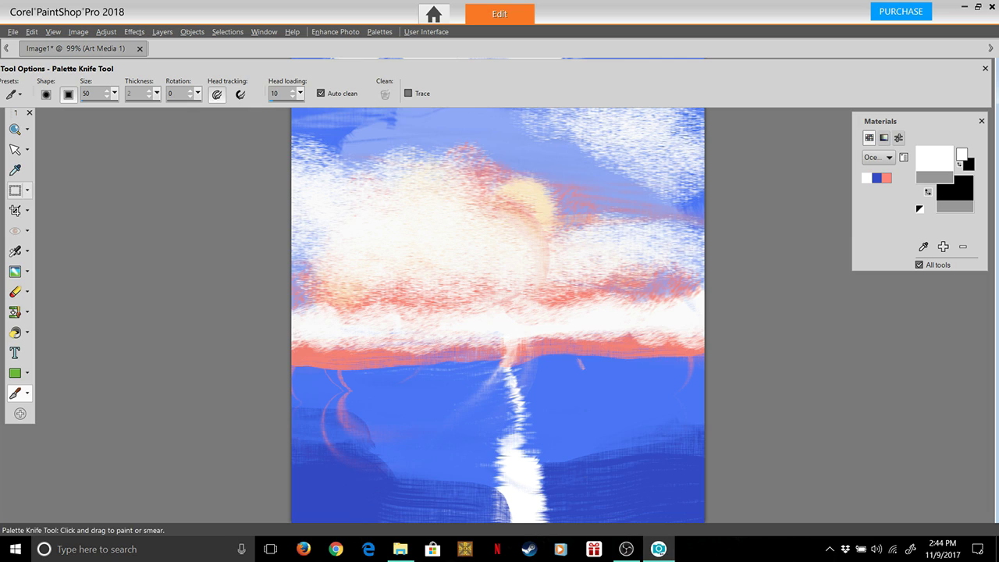
{"action": "left_click", "coordinate": [450, 389]}
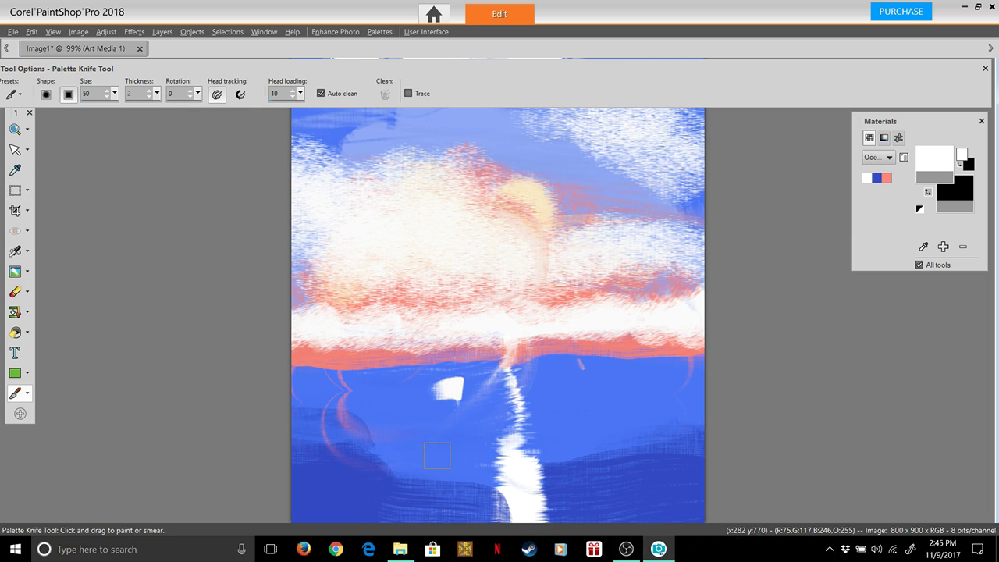
{"action": "key", "text": "ctrl+z"}
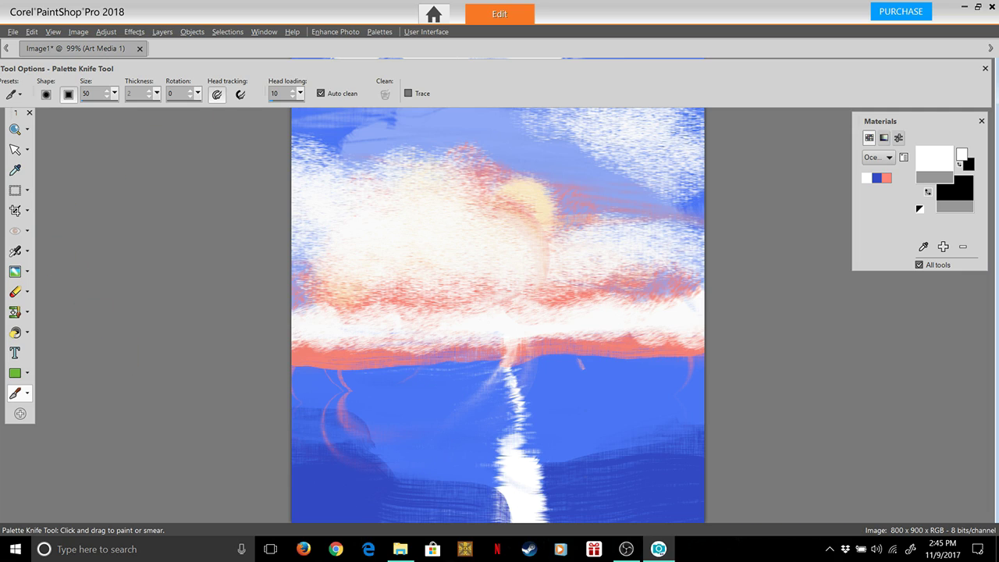
Set rotation 82 and switch the head tracking mode, try short, thin white wave marks on the water, then undo them.
{"action": "left_click_drag", "start_coordinate": [198, 94], "coordinate": [201, 106]}
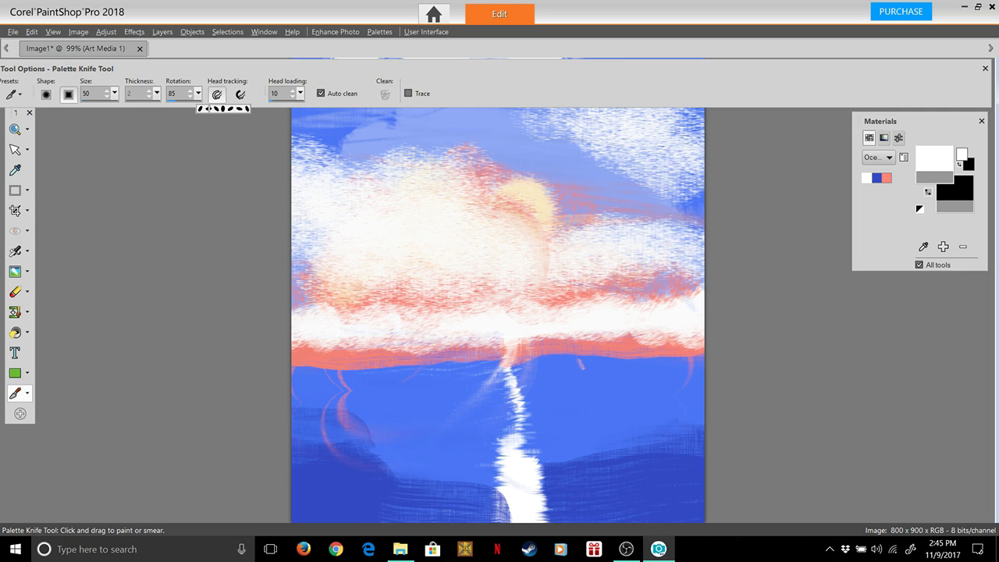
{"action": "left_click", "coordinate": [240, 94]}
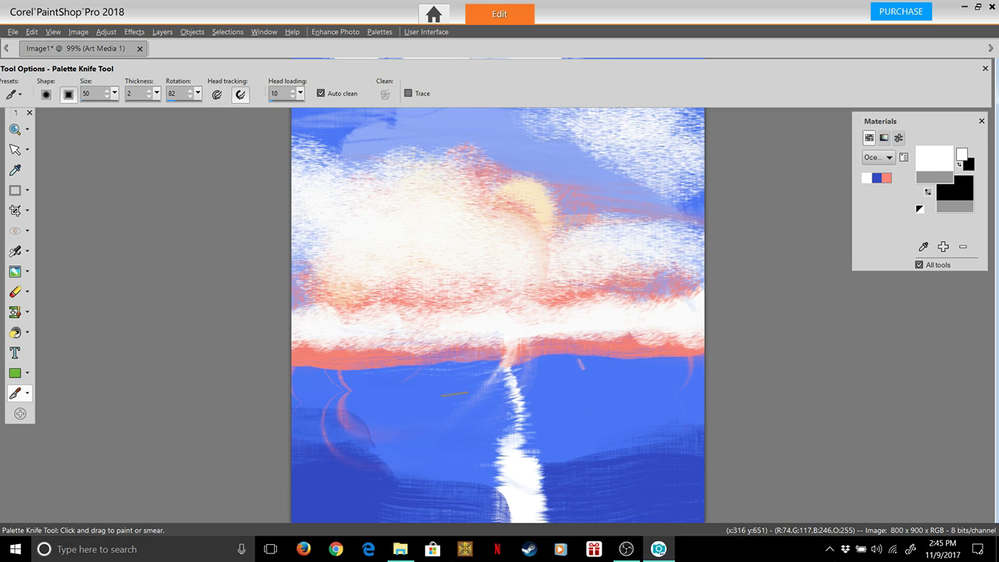
{"action": "left_click_drag", "start_coordinate": [460, 377], "coordinate": [455, 388]}
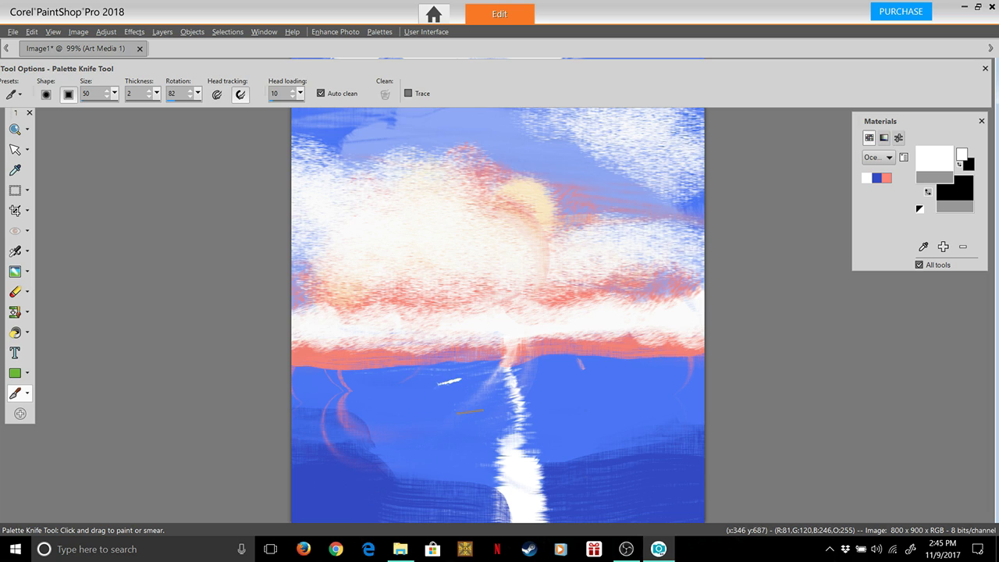
{"action": "key", "text": "ctrl+z"}
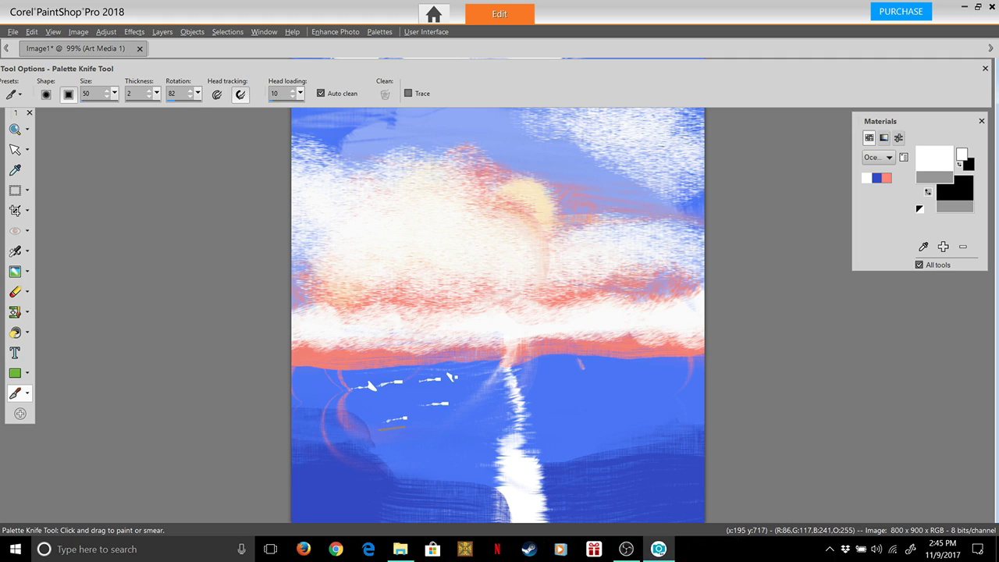
{"action": "left_click_drag", "start_coordinate": [391, 428], "coordinate": [469, 422]}
{"action": "mouse_move", "coordinate": [461, 436]}
{"action": "key", "text": "ctrl+z"}
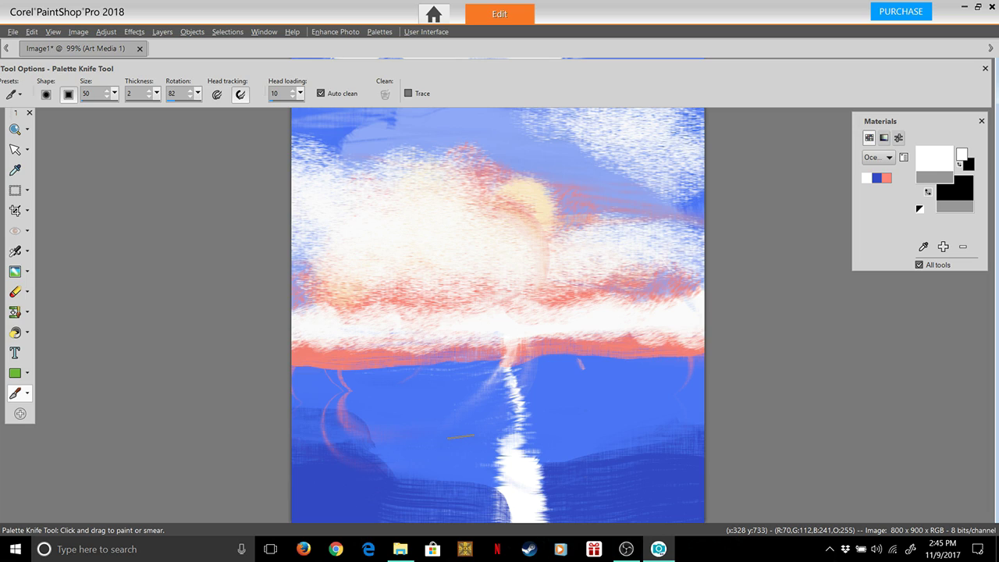
Set thickness 1 and size 159, try larger white wave strokes on both sides of the reflection, then undo them all.
{"action": "mouse_move", "coordinate": [157, 93]}
{"action": "left_mouse_down"}
{"action": "mouse_move", "coordinate": [112, 95]}
{"action": "mouse_move", "coordinate": [120, 98]}
{"action": "left_mouse_up"}
{"action": "left_click", "coordinate": [114, 93]}
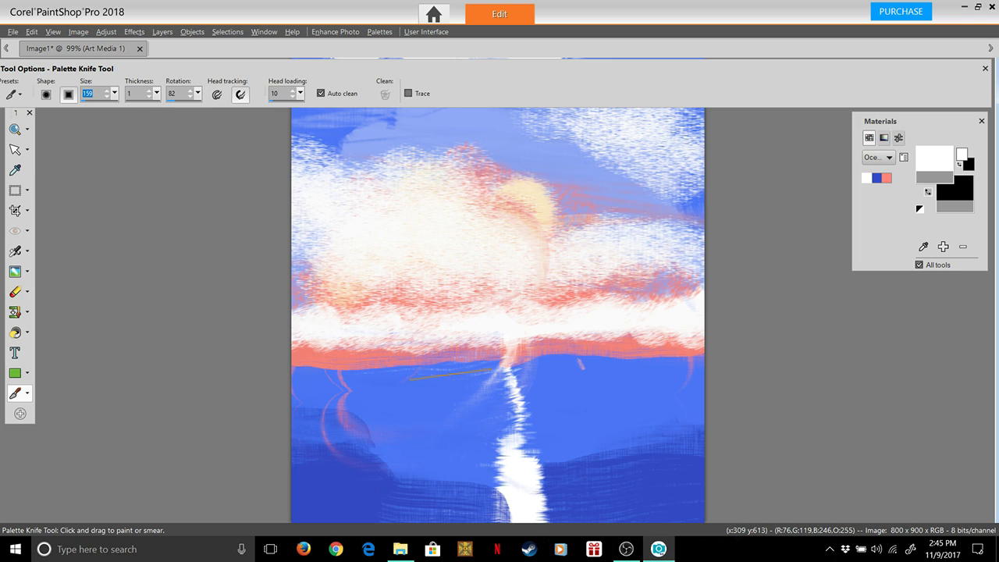
{"action": "left_click_drag", "start_coordinate": [451, 374], "coordinate": [402, 390]}
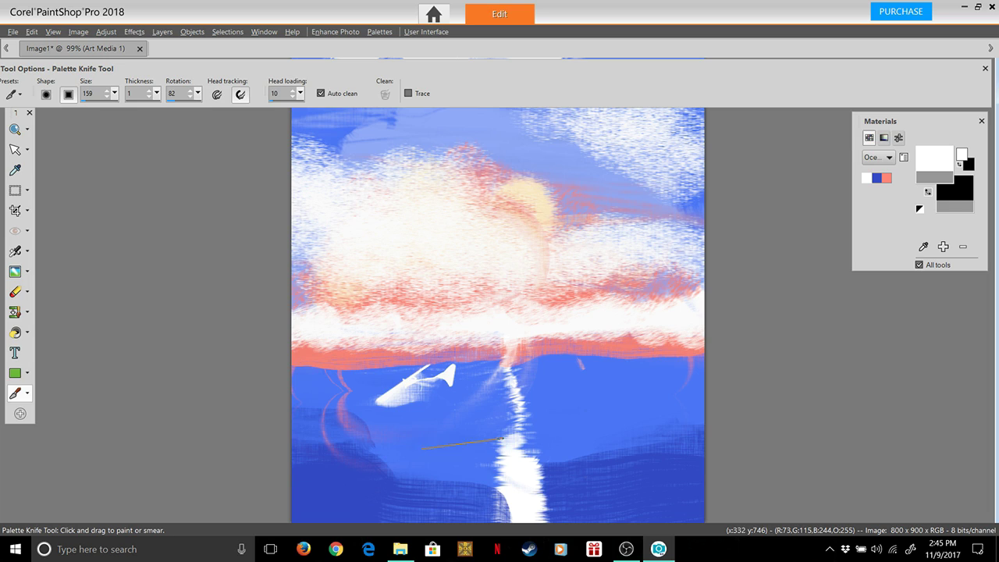
{"action": "mouse_move", "coordinate": [463, 443]}
{"action": "left_mouse_down"}
{"action": "mouse_move", "coordinate": [421, 437]}
{"action": "mouse_move", "coordinate": [373, 468]}
{"action": "left_mouse_up"}
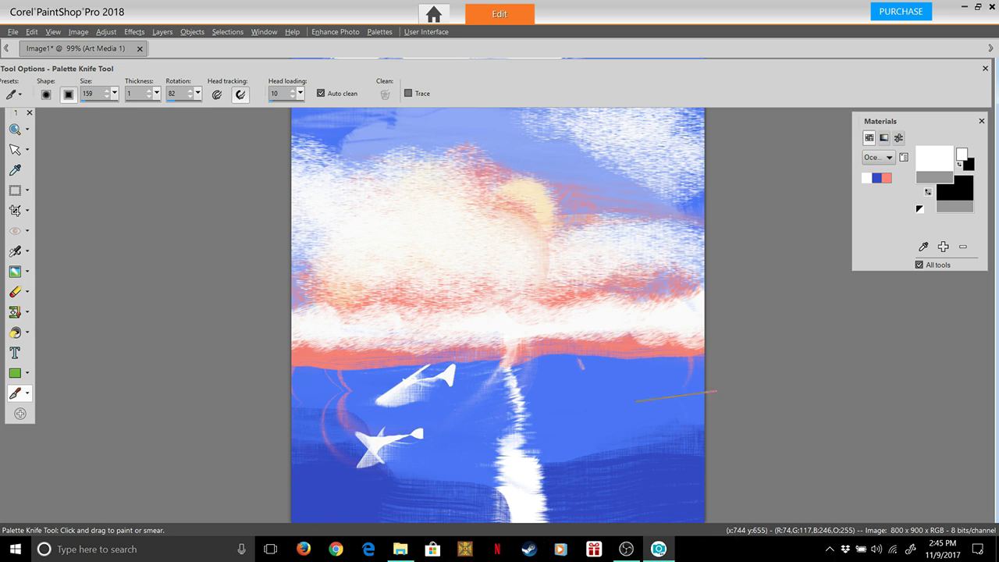
{"action": "left_click_drag", "start_coordinate": [608, 373], "coordinate": [576, 400]}
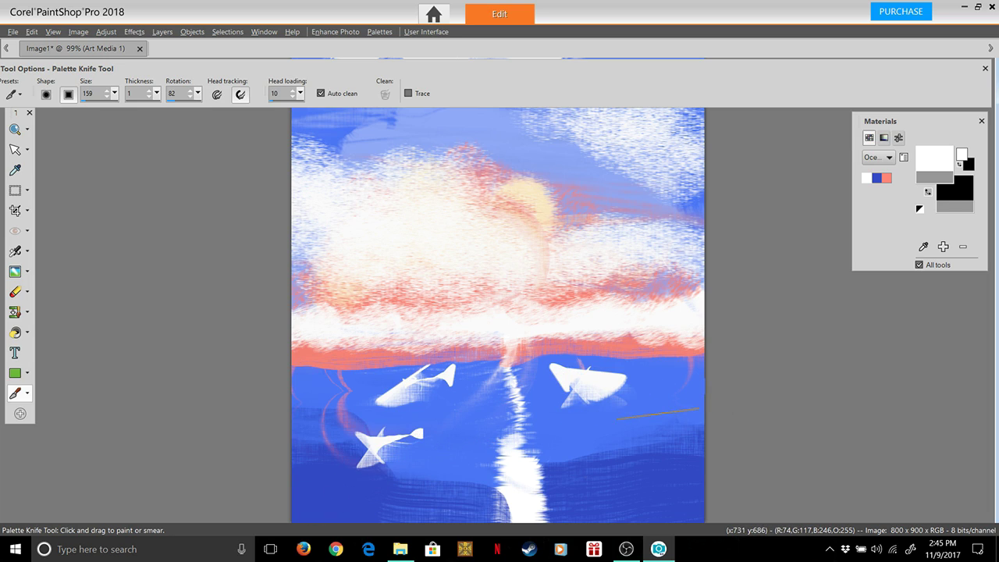
{"action": "left_click_drag", "start_coordinate": [650, 377], "coordinate": [669, 409]}
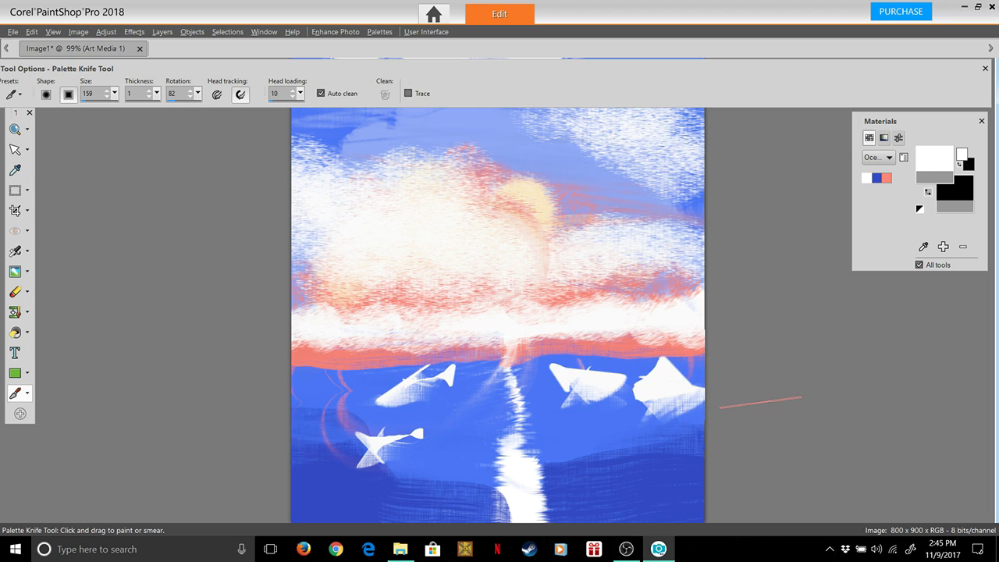
{"action": "key", "text": "ctrl+z"}
{"action": "key", "text": "ctrl+z"}
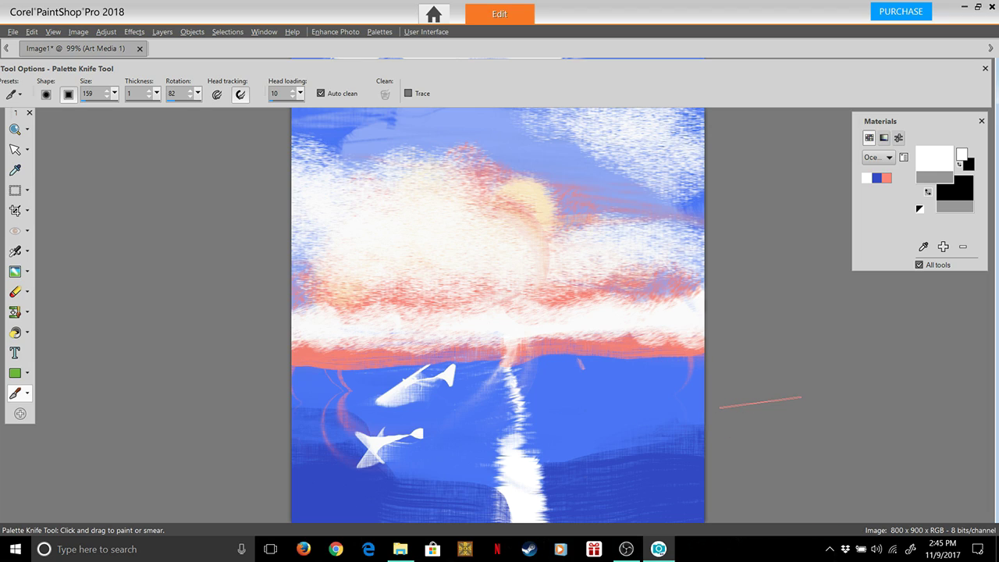
{"action": "key", "text": "ctrl+z"}
{"action": "key", "text": "ctrl+z"}
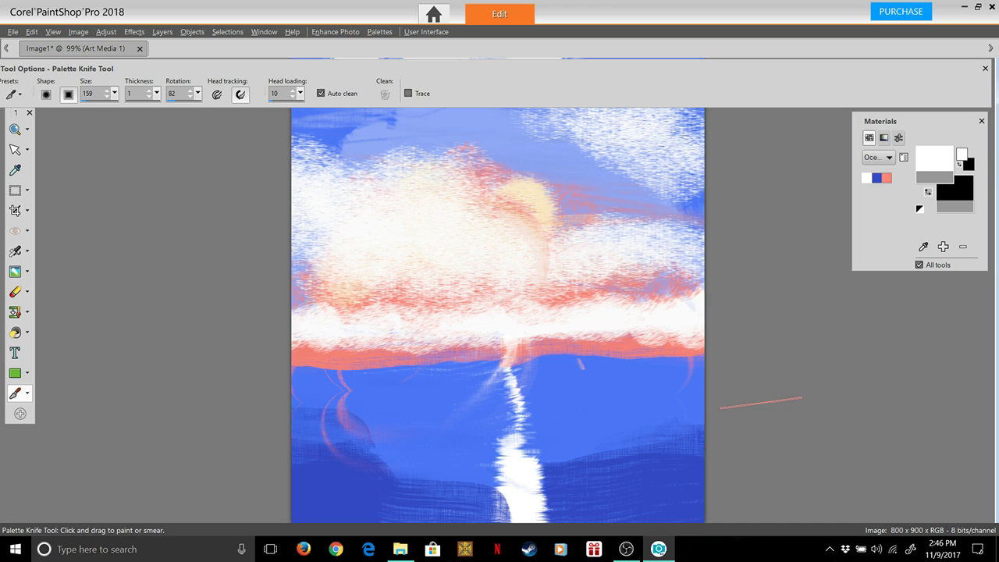
Set thickness 3, rotation 85 and size 94, try a white wave stroke on the water, and undo it.
{"action": "left_click_drag", "start_coordinate": [157, 93], "coordinate": [162, 108]}
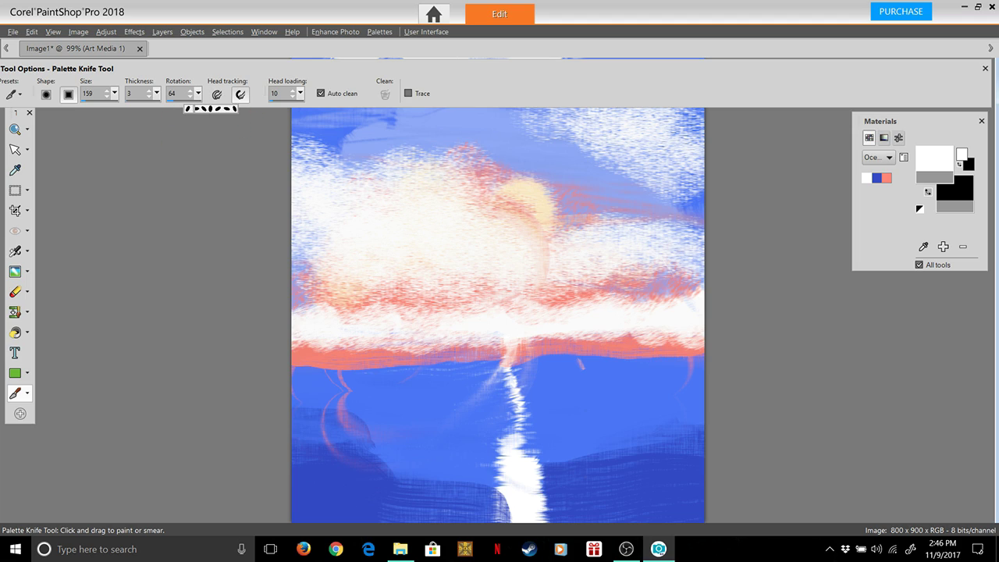
{"action": "left_click_drag", "start_coordinate": [193, 109], "coordinate": [192, 109]}
{"action": "left_click", "coordinate": [199, 94]}
{"action": "left_click_drag", "start_coordinate": [195, 109], "coordinate": [192, 108]}
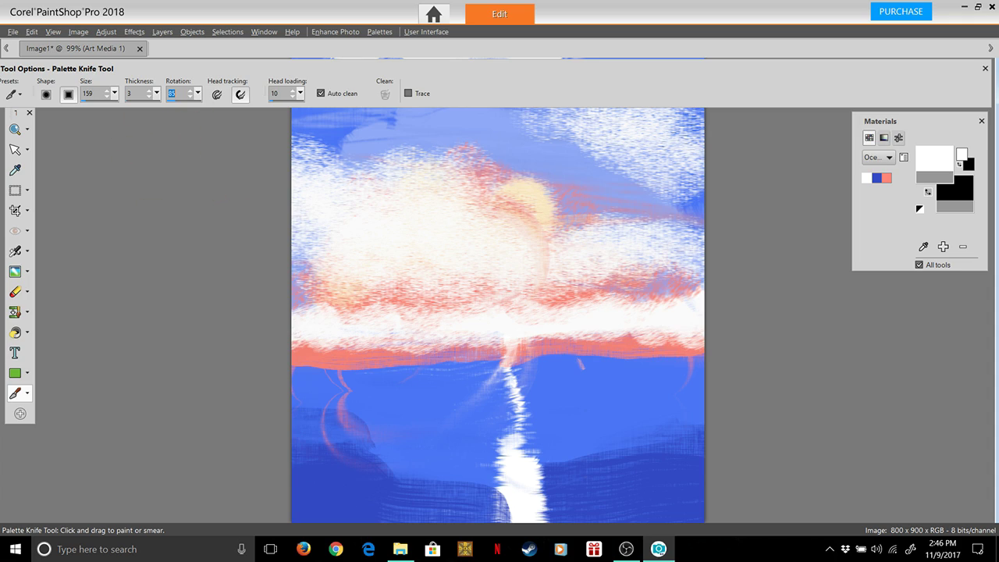
{"action": "left_click_drag", "start_coordinate": [114, 93], "coordinate": [108, 108]}
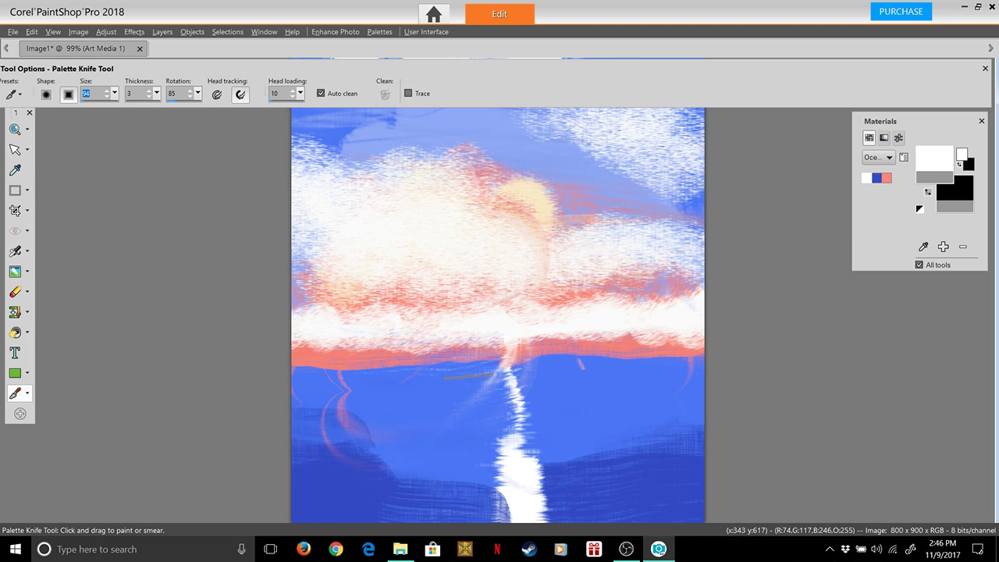
{"action": "mouse_move", "coordinate": [429, 380]}
{"action": "left_mouse_down"}
{"action": "mouse_move", "coordinate": [408, 392]}
{"action": "mouse_move", "coordinate": [456, 386]}
{"action": "left_mouse_up"}
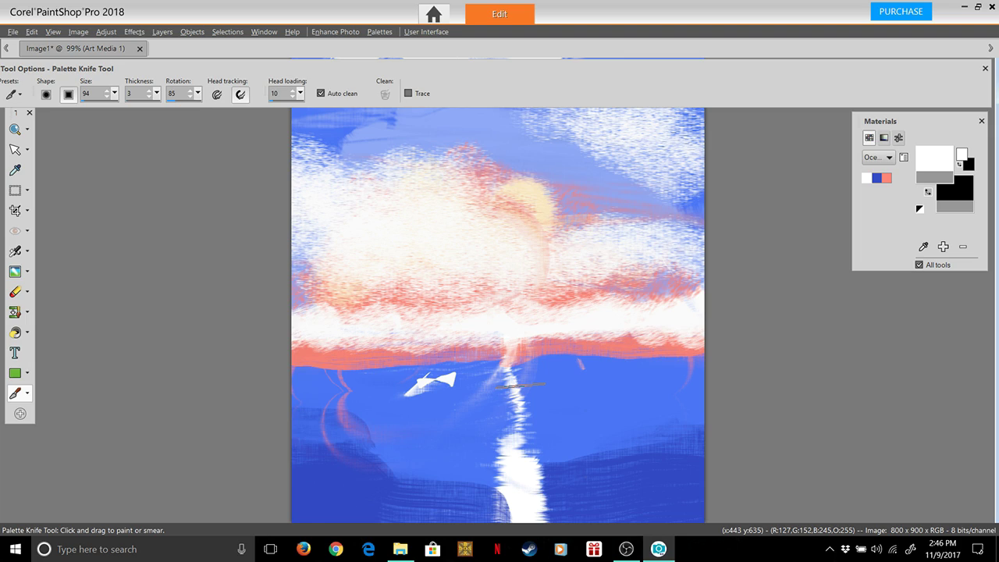
{"action": "key", "text": "ctrl+z"}
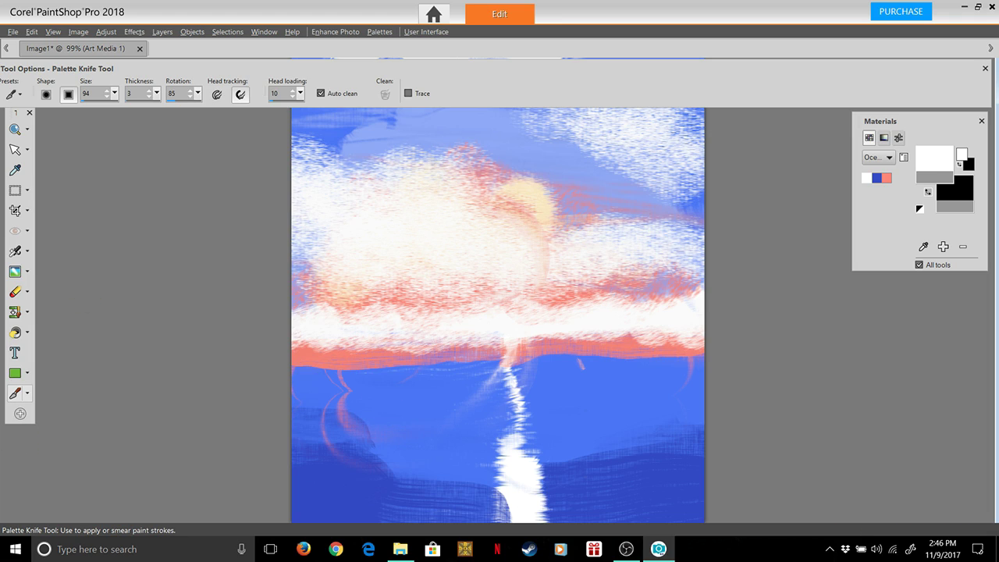
Switch to the Oil Brush and set its thickness to 2, rotation to 96 and head loading to 2.
{"action": "left_click", "coordinate": [26, 393]}
{"action": "left_click", "coordinate": [39, 410]}
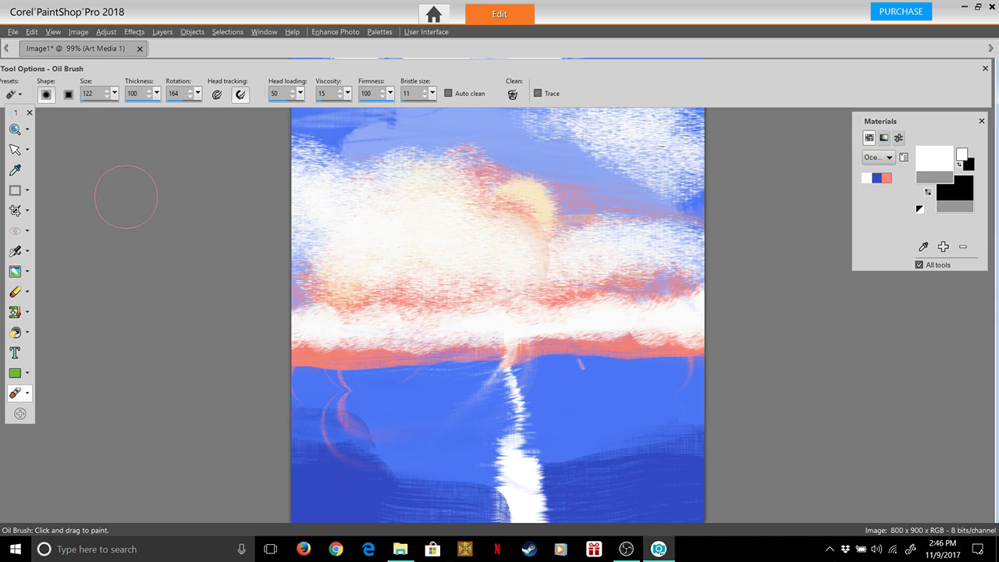
{"action": "left_click", "coordinate": [157, 94]}
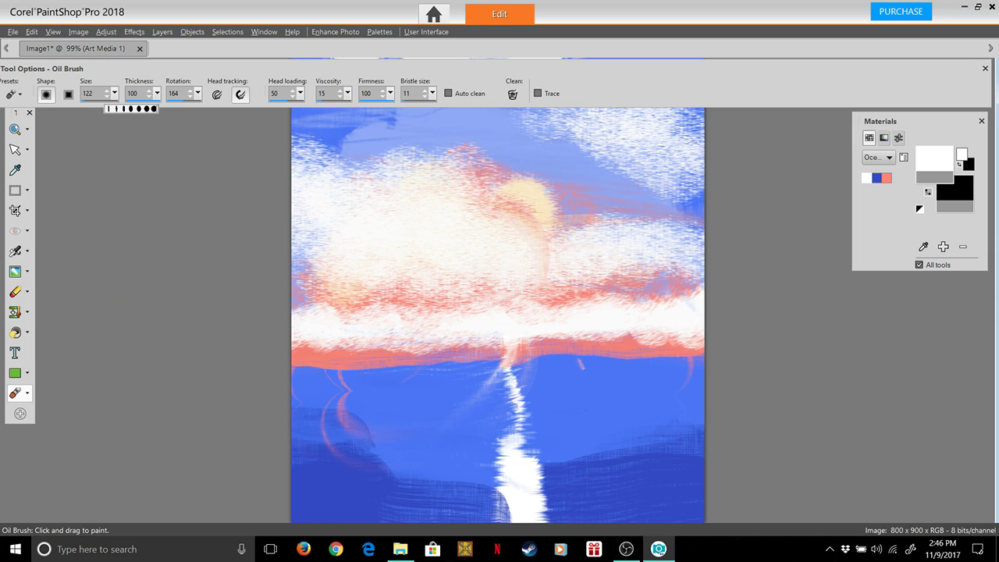
{"action": "left_click_drag", "start_coordinate": [109, 110], "coordinate": [107, 109]}
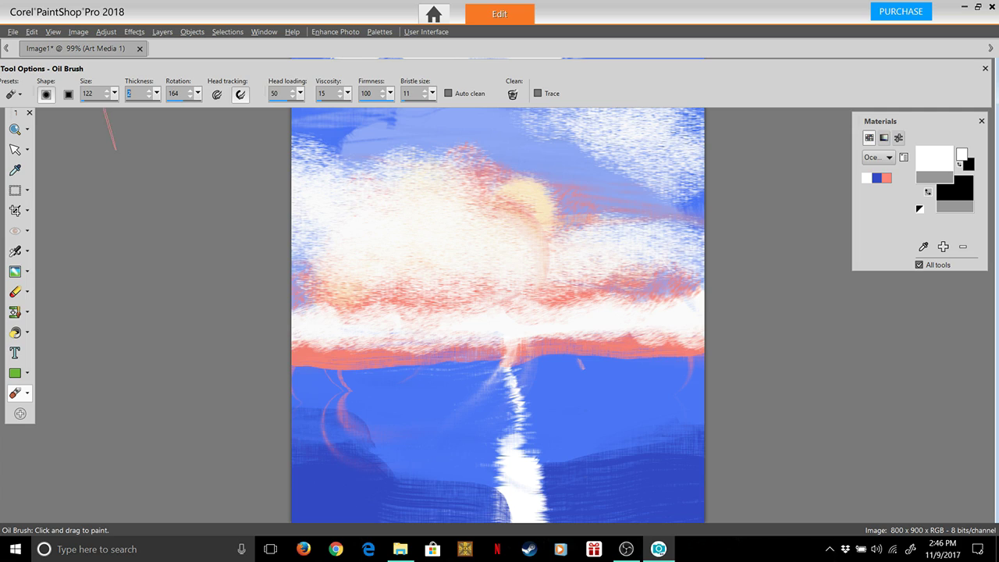
{"action": "left_click", "coordinate": [198, 93]}
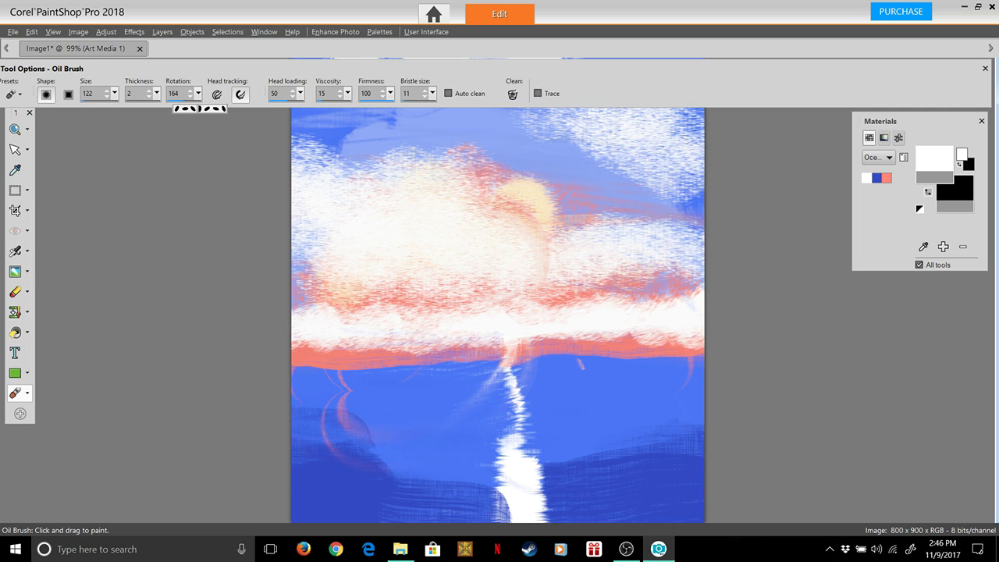
{"action": "left_click_drag", "start_coordinate": [190, 108], "coordinate": [187, 109]}
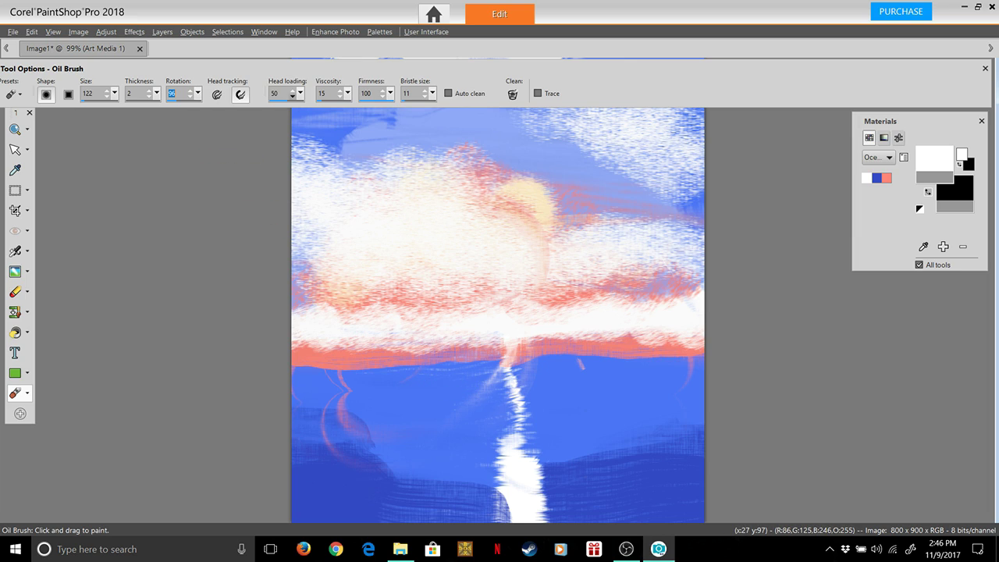
{"action": "key", "text": "Tab"}
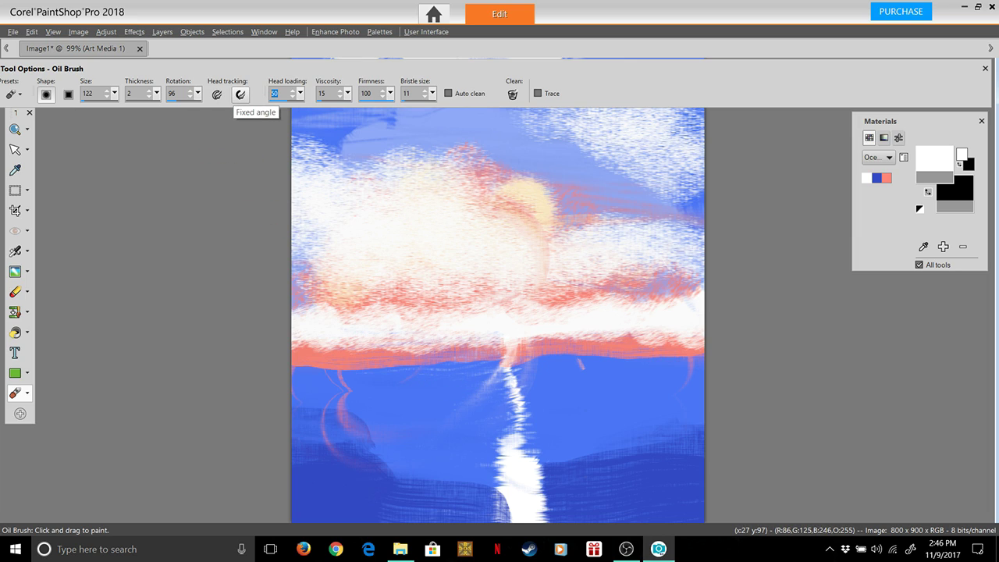
{"action": "type", "text": "2"}
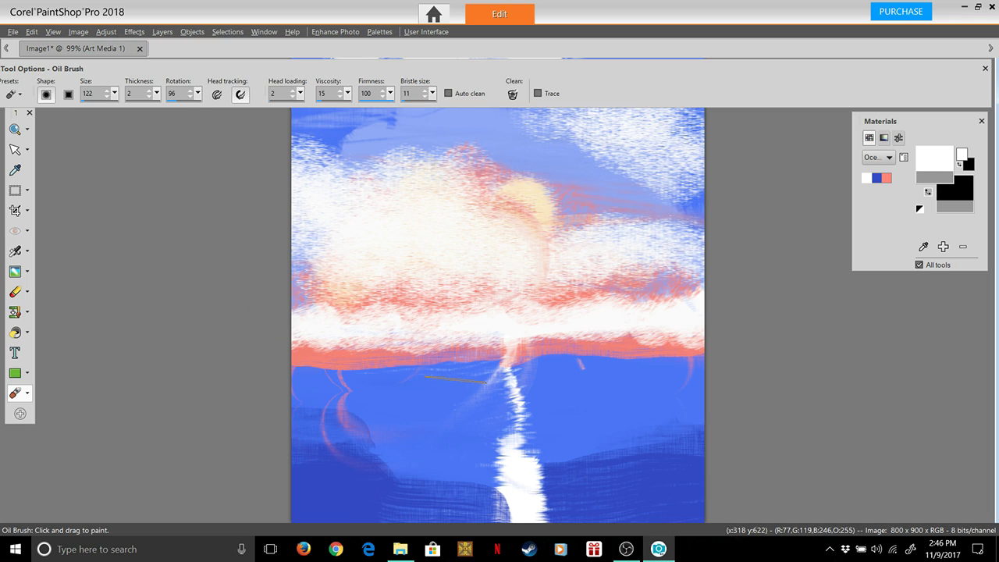
Try four broad white wave strokes on the water on both sides of the reflection, then undo them all.
{"action": "left_click_drag", "start_coordinate": [456, 380], "coordinate": [408, 390]}
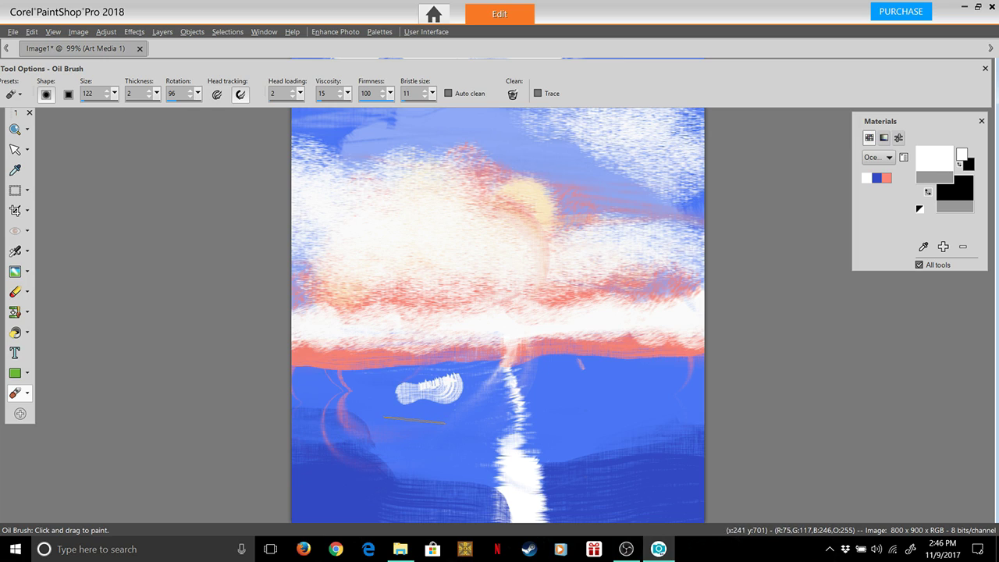
{"action": "left_click_drag", "start_coordinate": [415, 420], "coordinate": [353, 459]}
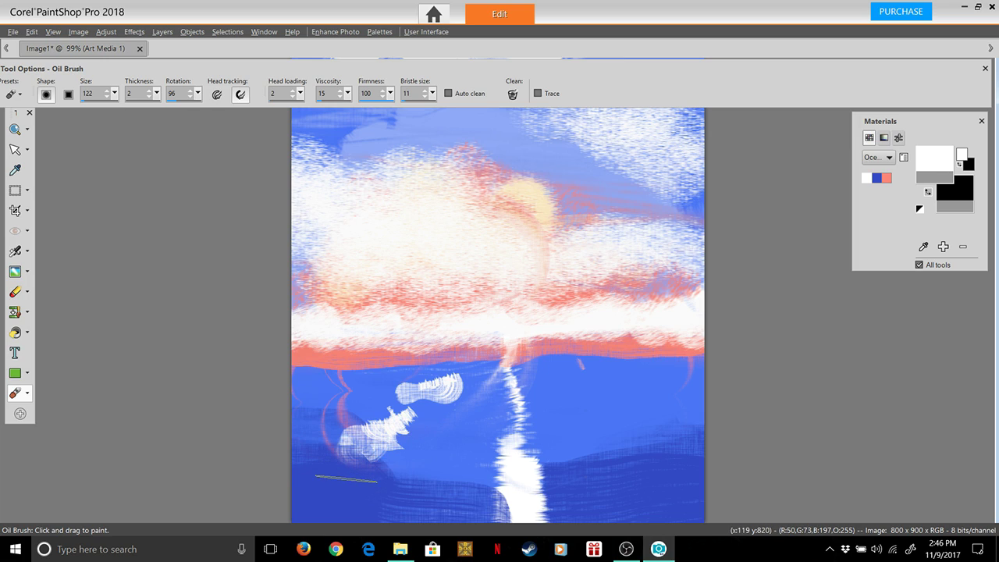
{"action": "left_click_drag", "start_coordinate": [613, 380], "coordinate": [624, 422]}
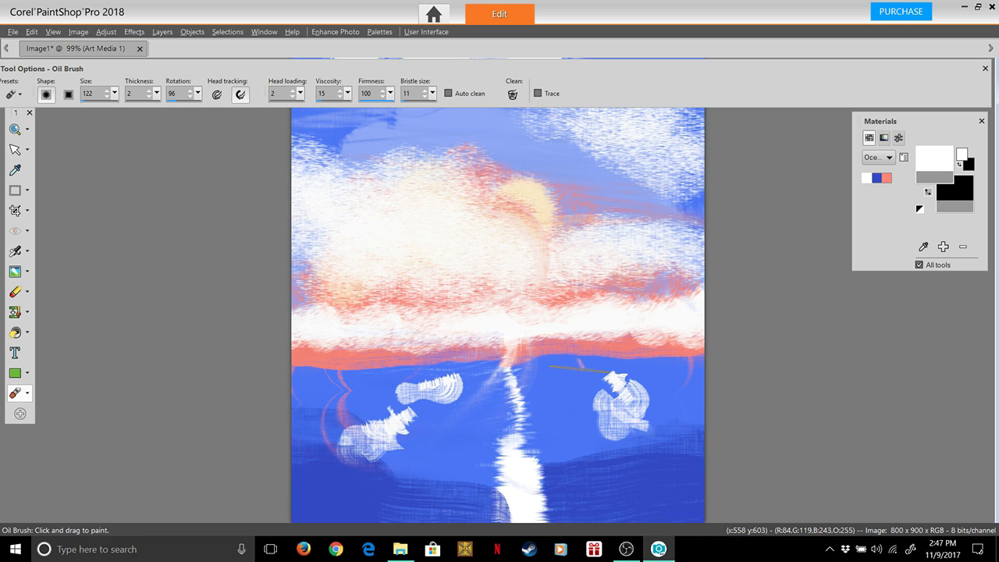
{"action": "mouse_move", "coordinate": [563, 376]}
{"action": "left_mouse_down"}
{"action": "mouse_move", "coordinate": [554, 402]}
{"action": "mouse_move", "coordinate": [576, 436]}
{"action": "left_mouse_up"}
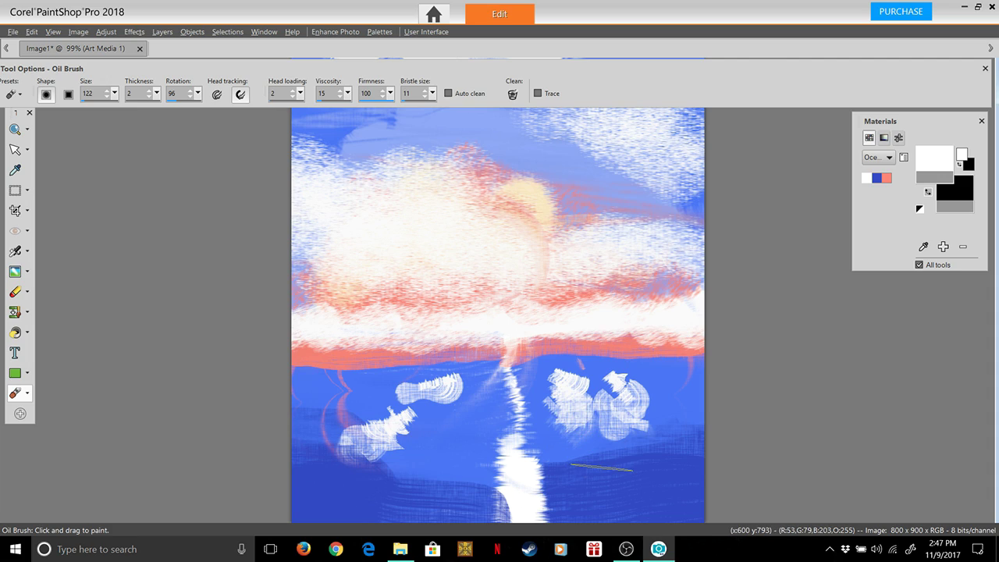
{"action": "key", "text": "ctrl+z"}
{"action": "key", "text": "ctrl+z"}
{"action": "key", "text": "ctrl+z"}
{"action": "key", "text": "ctrl+z"}
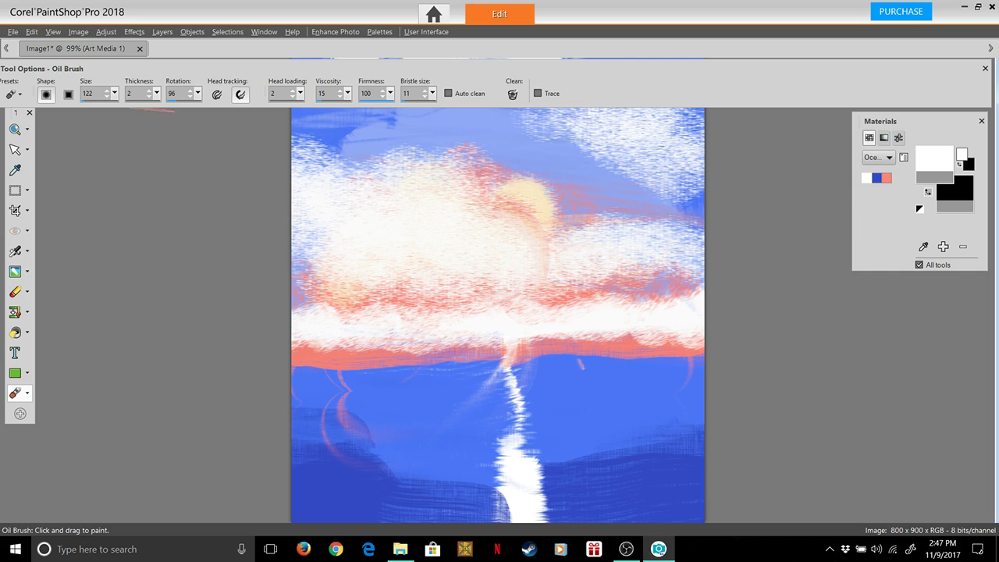
Keep head tracking at fixed angle, set viscosity 6 and firmness 29, try a white stroke on the water, and undo it.
{"action": "left_click", "coordinate": [217, 94]}
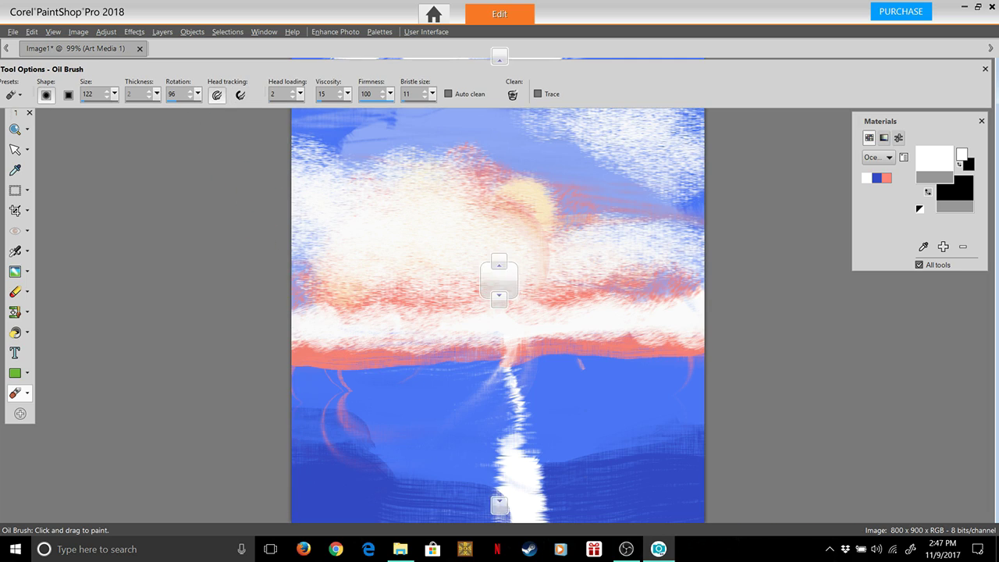
{"action": "left_click", "coordinate": [240, 95]}
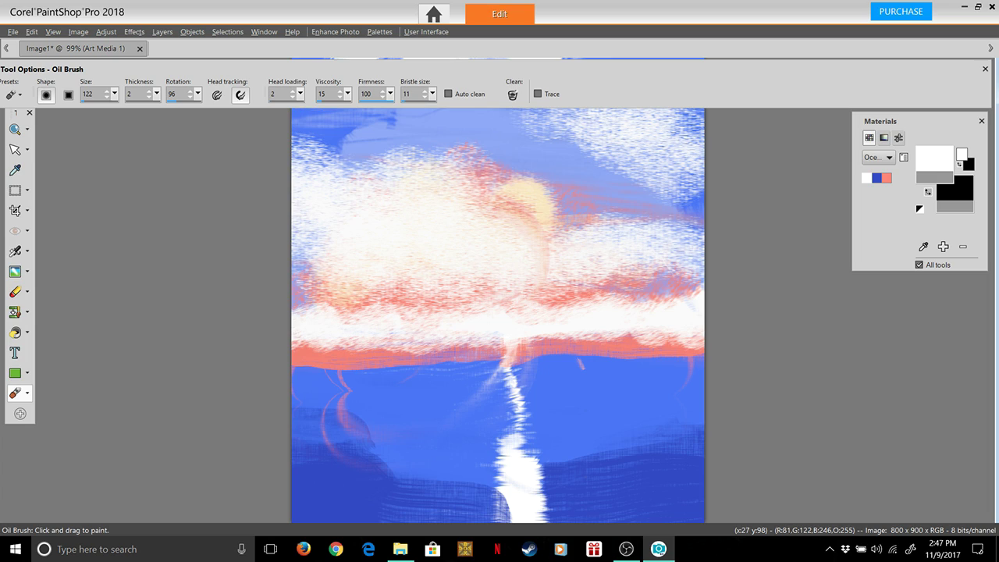
{"action": "left_click", "coordinate": [348, 94]}
{"action": "left_click_drag", "start_coordinate": [342, 108], "coordinate": [344, 110]}
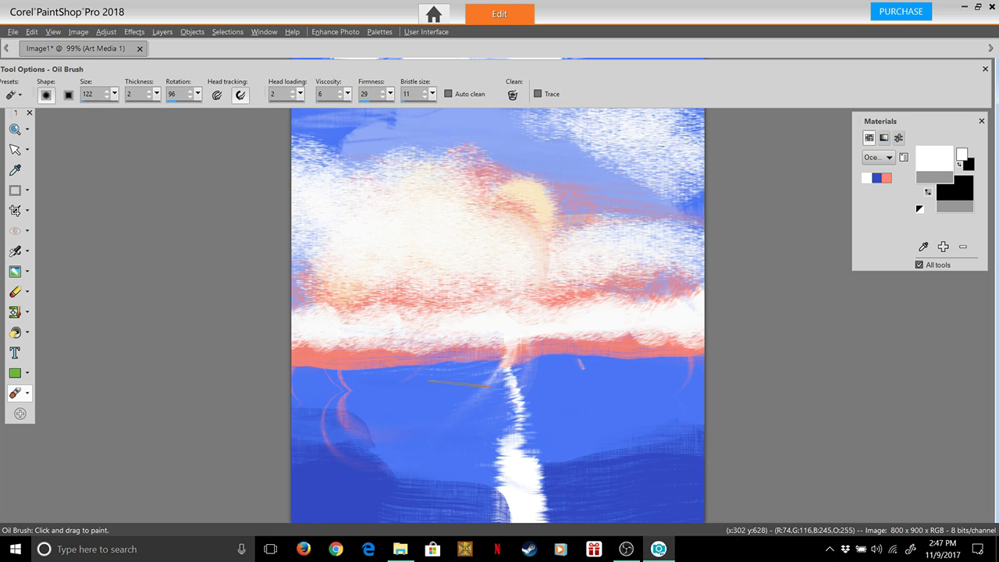
{"action": "left_click_drag", "start_coordinate": [461, 382], "coordinate": [410, 406]}
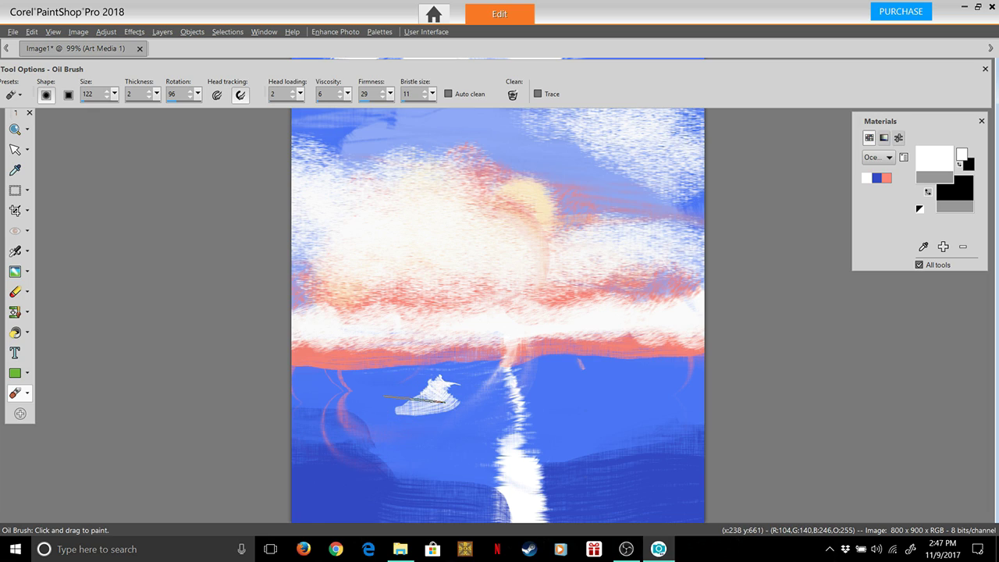
{"action": "key", "text": "ctrl+z"}
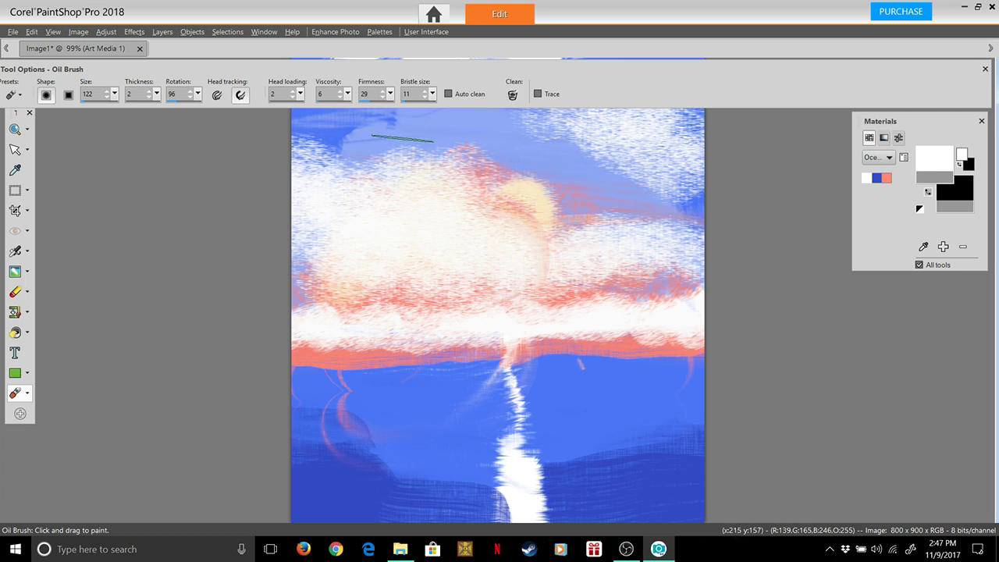
Set bristle size 2 and firmness 18, try two tapered white strokes on the water beside the reflection, and undo them.
{"action": "mouse_move", "coordinate": [432, 93]}
{"action": "left_mouse_down"}
{"action": "mouse_move", "coordinate": [430, 110]}
{"action": "mouse_move", "coordinate": [380, 110]}
{"action": "left_mouse_up"}
{"action": "left_click", "coordinate": [464, 385]}
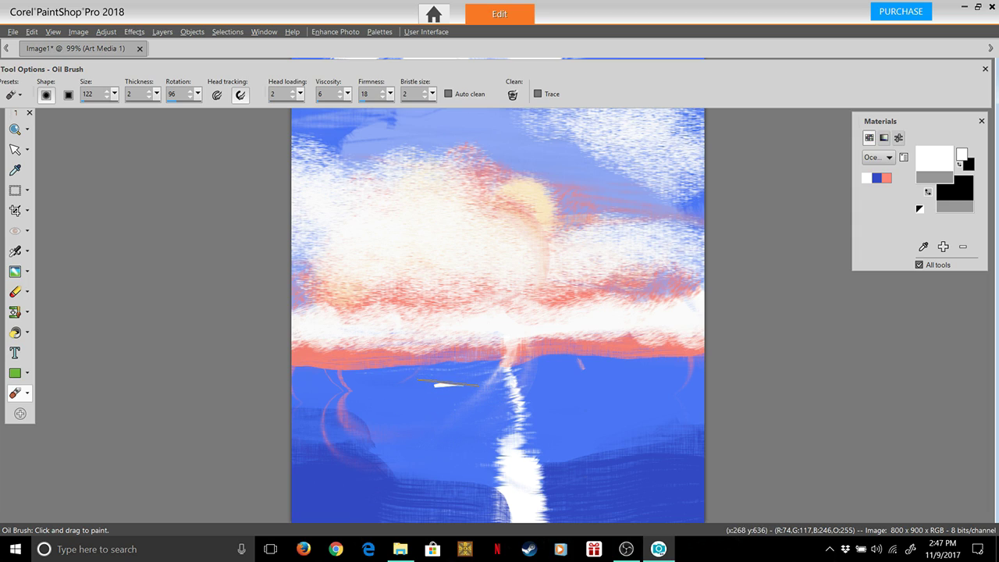
{"action": "mouse_move", "coordinate": [426, 385]}
{"action": "left_mouse_down"}
{"action": "mouse_move", "coordinate": [382, 390]}
{"action": "mouse_move", "coordinate": [357, 411]}
{"action": "left_mouse_up"}
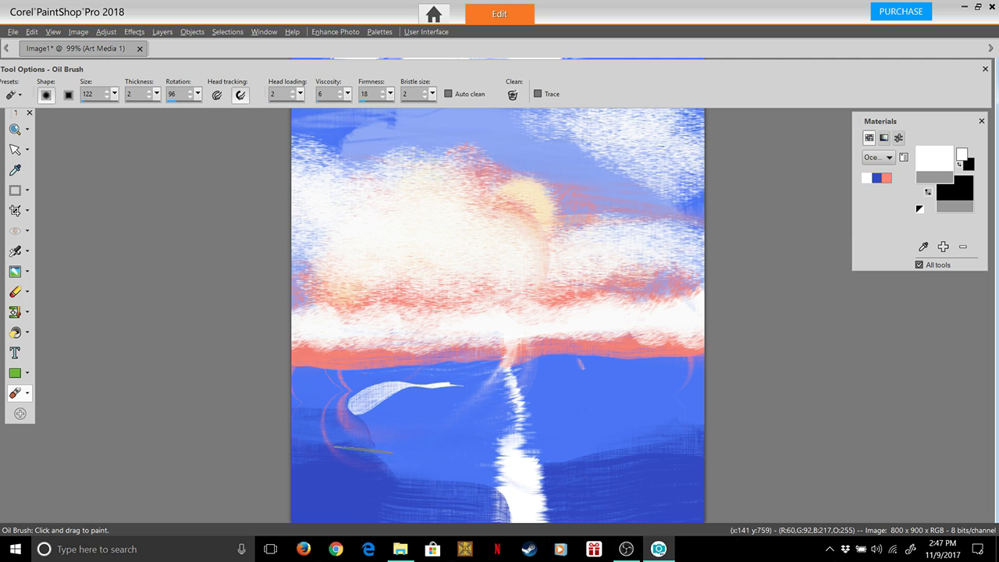
{"action": "key", "text": "ctrl+z"}
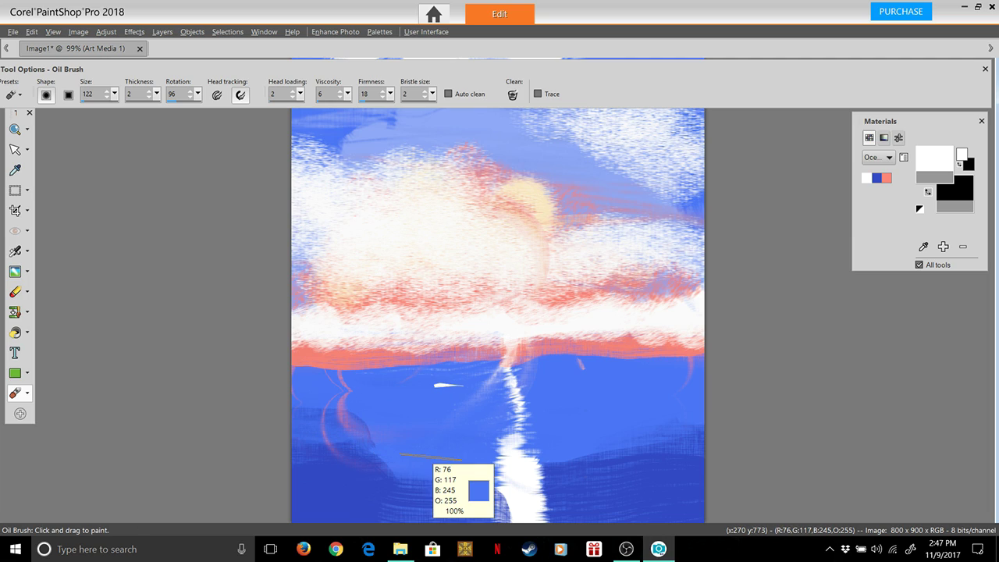
{"action": "key", "text": "ctrl+z"}
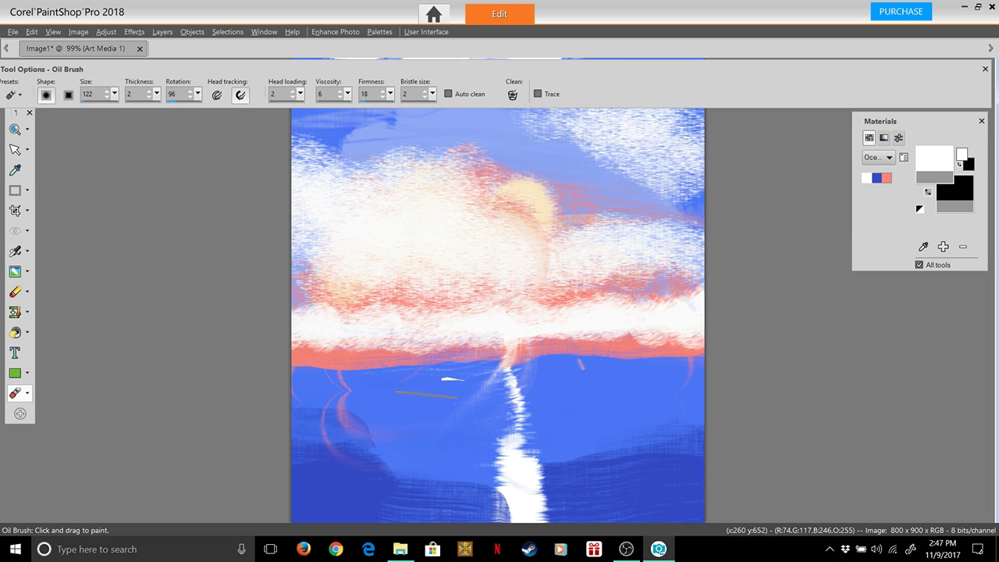
Paint tapered white waves of varying size across the blue water on both sides of the white reflection.
{"action": "left_click_drag", "start_coordinate": [385, 389], "coordinate": [374, 393]}
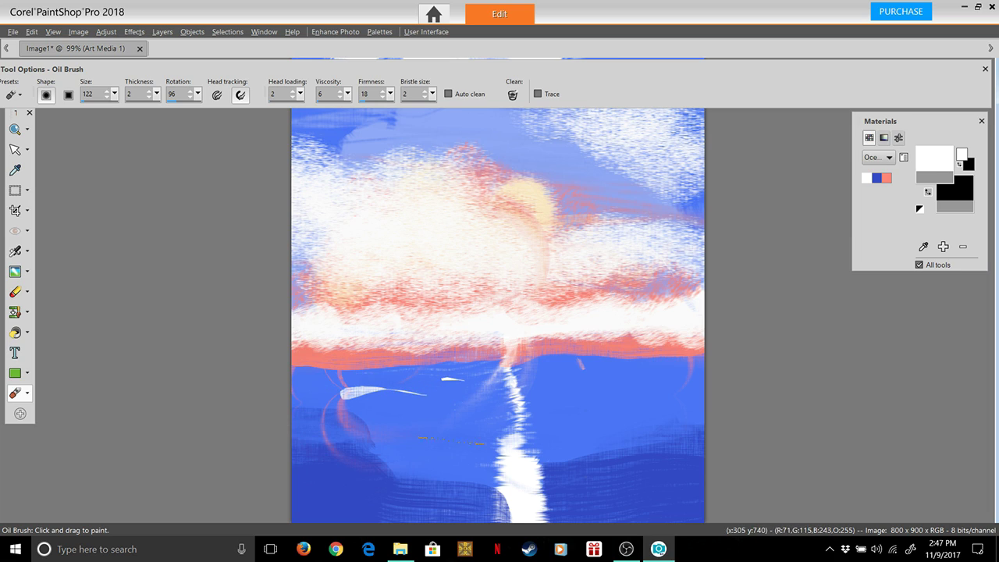
{"action": "left_click_drag", "start_coordinate": [430, 429], "coordinate": [394, 437]}
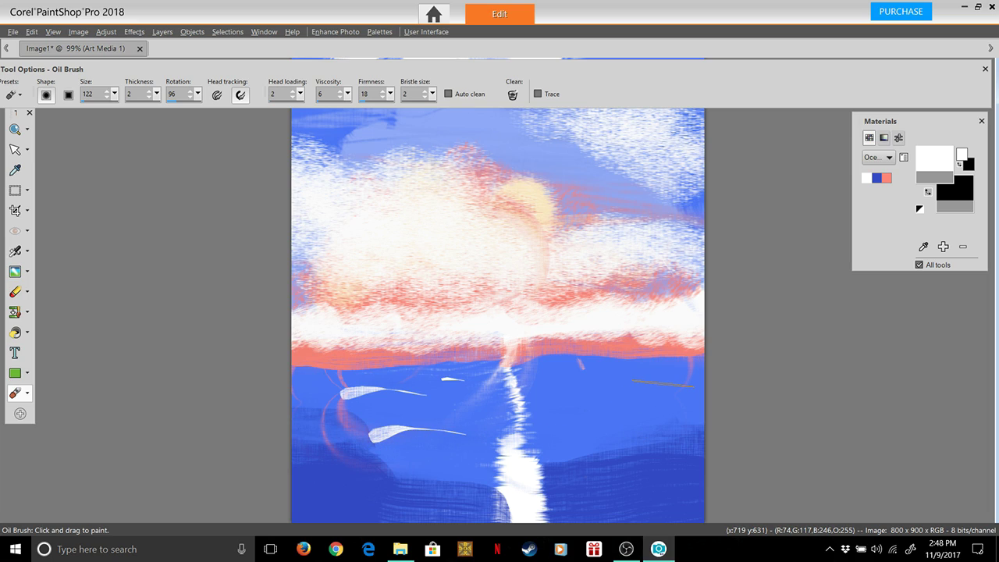
{"action": "left_click_drag", "start_coordinate": [633, 382], "coordinate": [589, 388]}
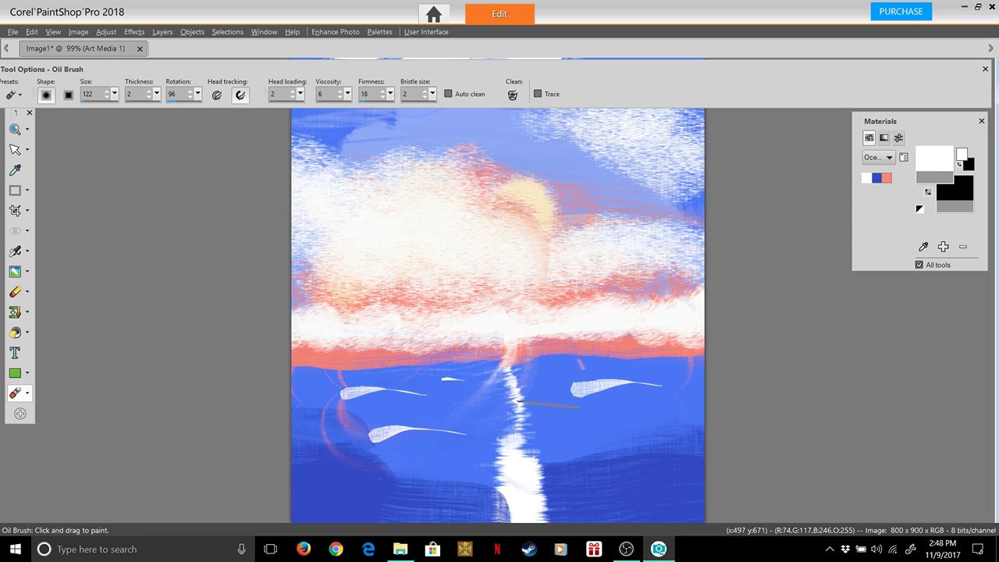
{"action": "mouse_move", "coordinate": [680, 423]}
{"action": "left_mouse_down"}
{"action": "mouse_move", "coordinate": [617, 411]}
{"action": "mouse_move", "coordinate": [560, 437]}
{"action": "left_mouse_up"}
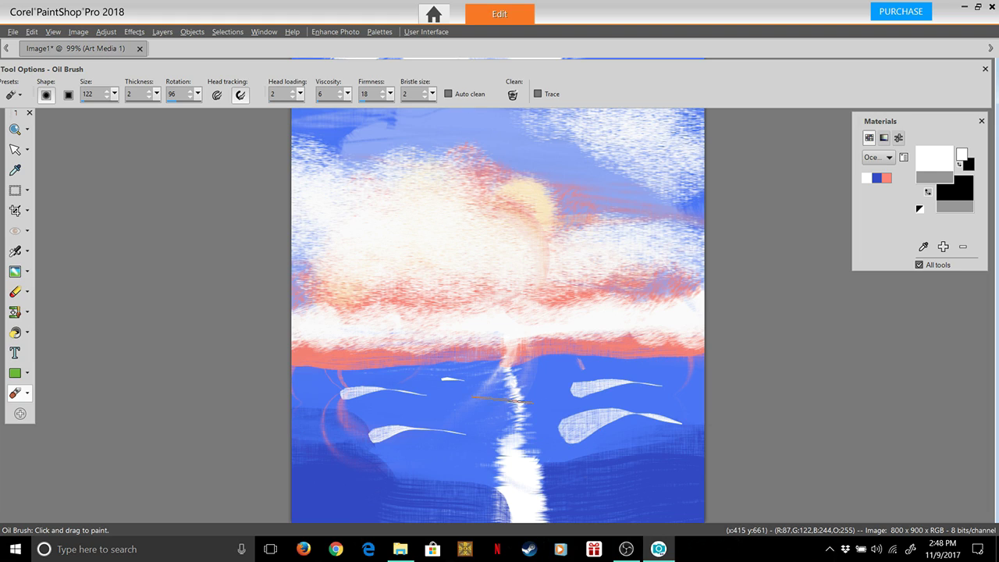
{"action": "left_click_drag", "start_coordinate": [453, 407], "coordinate": [295, 434]}
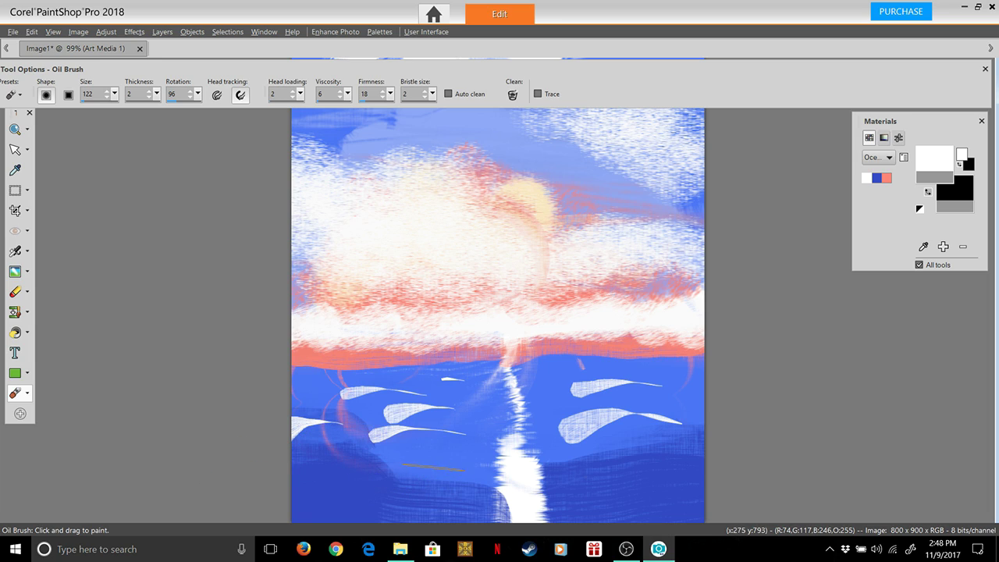
{"action": "mouse_move", "coordinate": [421, 471]}
{"action": "left_mouse_down"}
{"action": "mouse_move", "coordinate": [343, 464]}
{"action": "mouse_move", "coordinate": [285, 481]}
{"action": "mouse_move", "coordinate": [295, 485]}
{"action": "left_mouse_up"}
{"action": "mouse_move", "coordinate": [633, 467]}
{"action": "left_mouse_down"}
{"action": "mouse_move", "coordinate": [566, 458]}
{"action": "mouse_move", "coordinate": [550, 468]}
{"action": "left_mouse_up"}
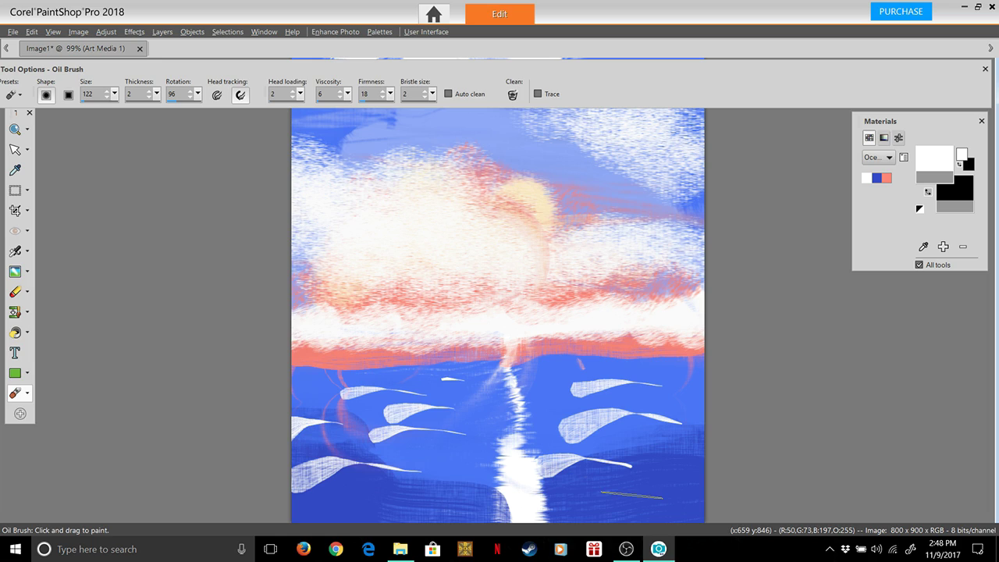
{"action": "mouse_move", "coordinate": [627, 494]}
{"action": "left_mouse_down"}
{"action": "mouse_move", "coordinate": [701, 484]}
{"action": "mouse_move", "coordinate": [735, 486]}
{"action": "left_mouse_up"}
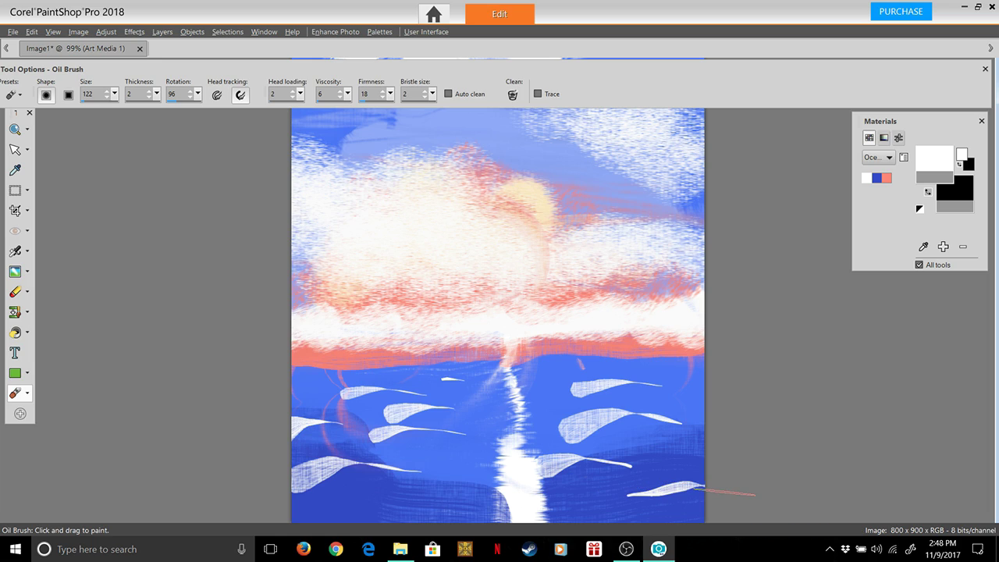
{"action": "mouse_move", "coordinate": [507, 488]}
{"action": "left_mouse_down"}
{"action": "mouse_move", "coordinate": [391, 492]}
{"action": "mouse_move", "coordinate": [367, 507]}
{"action": "left_mouse_up"}
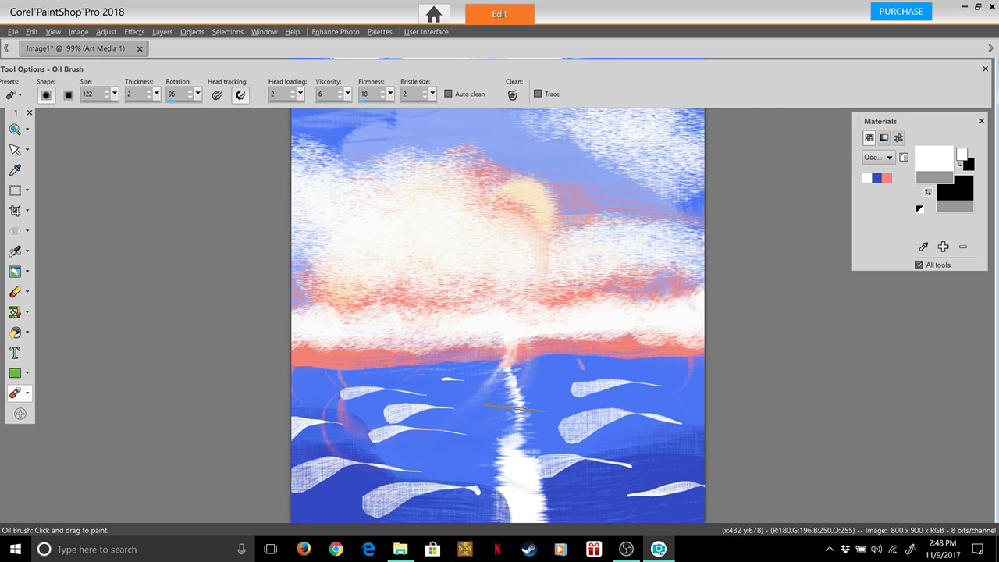
{"action": "left_click_drag", "start_coordinate": [470, 407], "coordinate": [460, 419]}
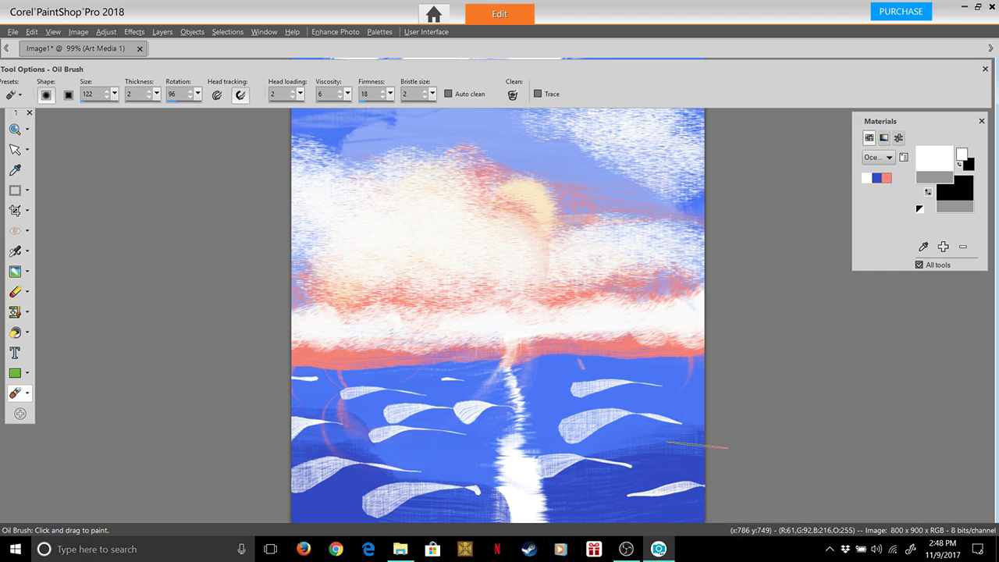
{"action": "left_click", "coordinate": [694, 444]}
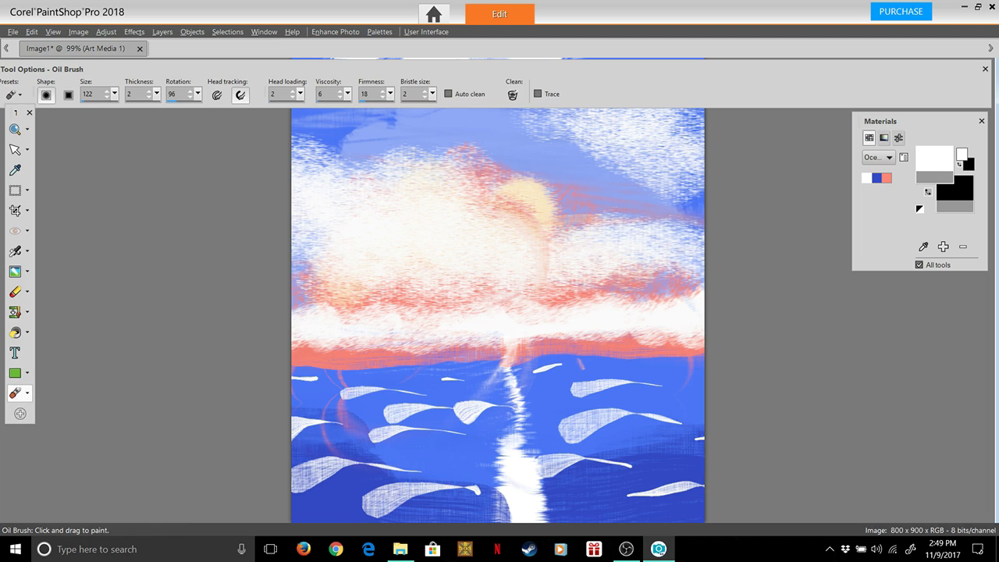
Switch to the Paint Brush and load the +Round 05 brush tip.
{"action": "left_click", "coordinate": [27, 392]}
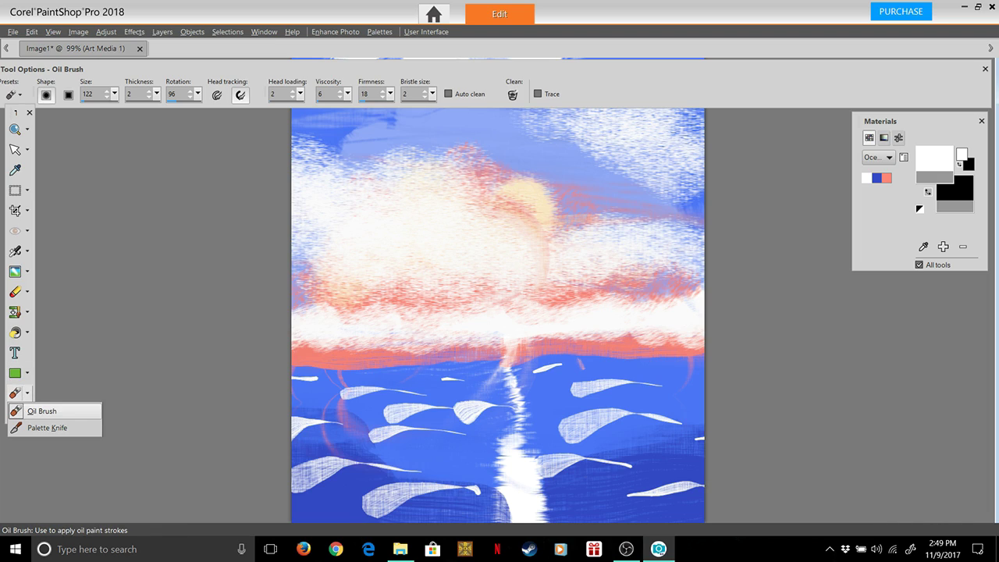
{"action": "mouse_move", "coordinate": [16, 250]}
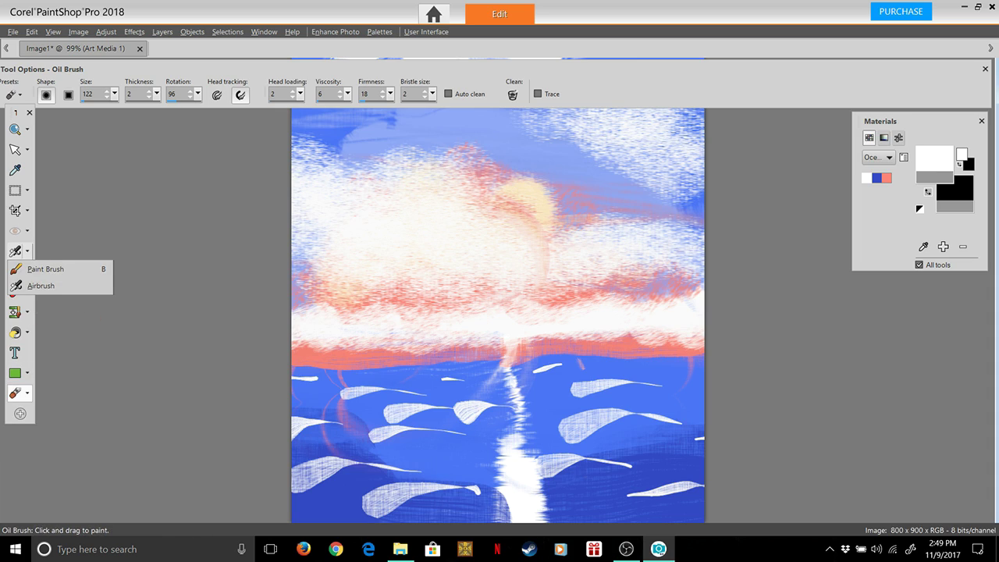
{"action": "left_click", "coordinate": [45, 268]}
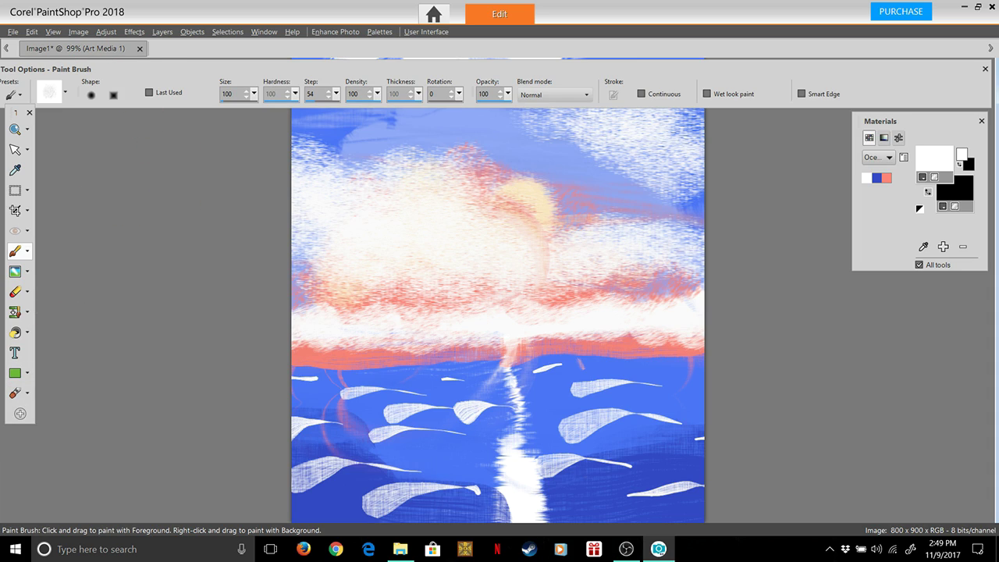
{"action": "left_click", "coordinate": [49, 93]}
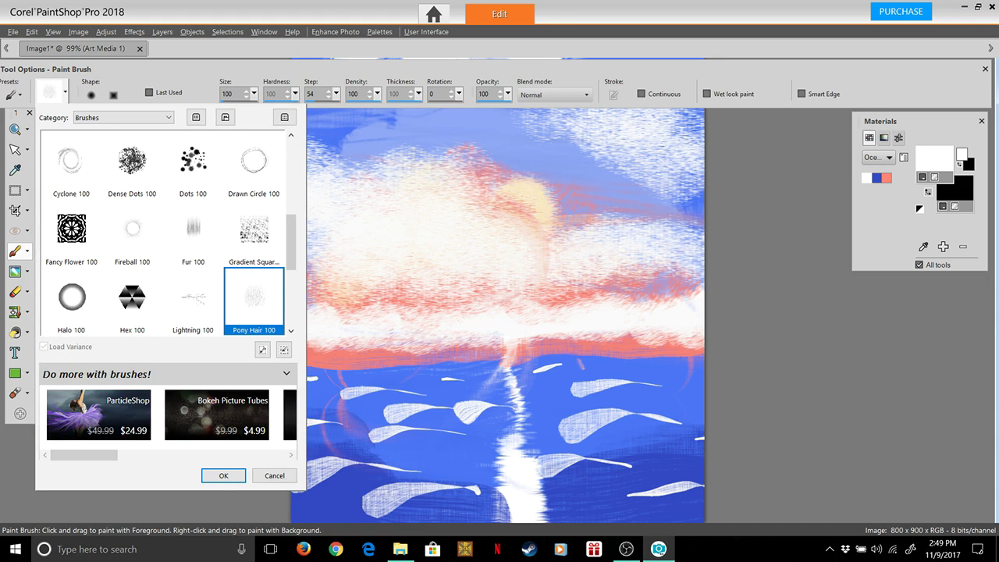
{"action": "scroll", "coordinate": [164, 234], "scroll_direction": "up", "scroll_amount": 4}
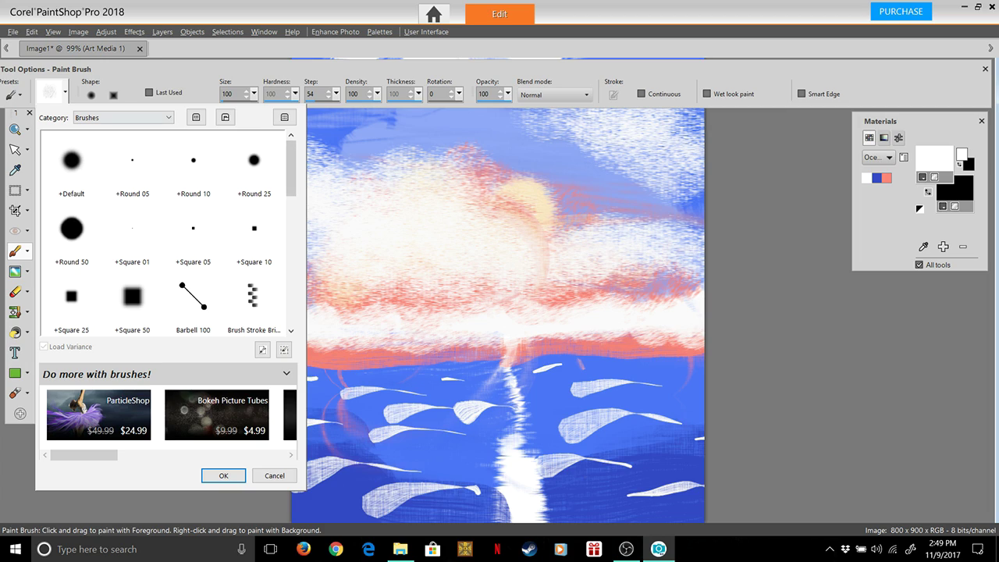
{"action": "left_click", "coordinate": [133, 164]}
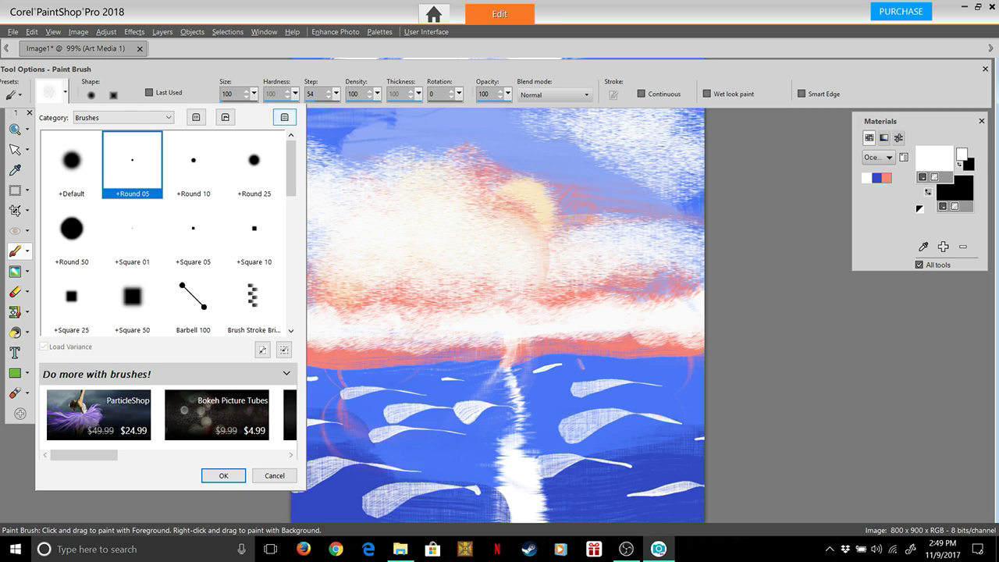
{"action": "double_click", "coordinate": [133, 164]}
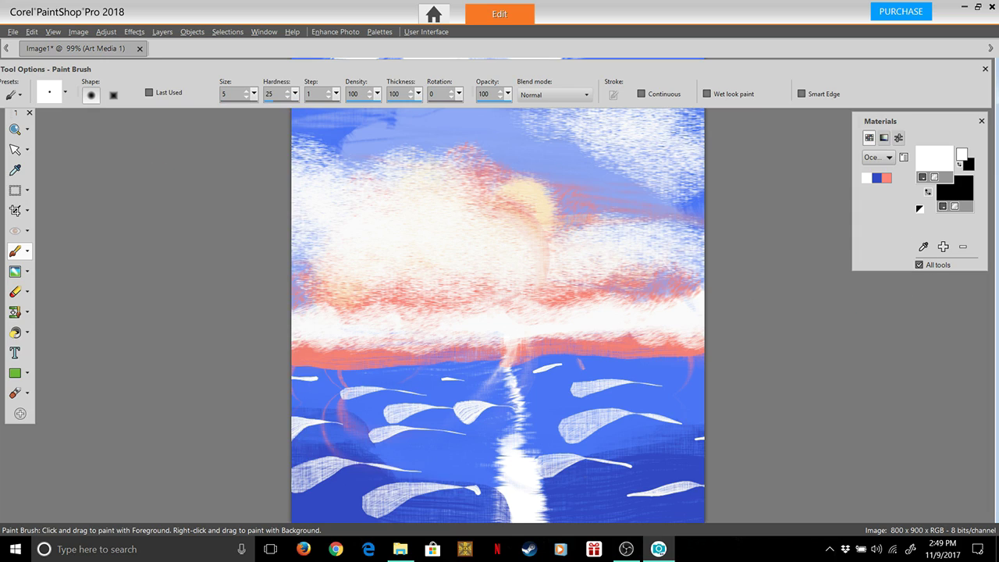
Change the salmon swatch in the mixed palette to bright red #fd1c05 and keep the blend mode at Normal.
{"action": "left_click", "coordinate": [887, 178]}
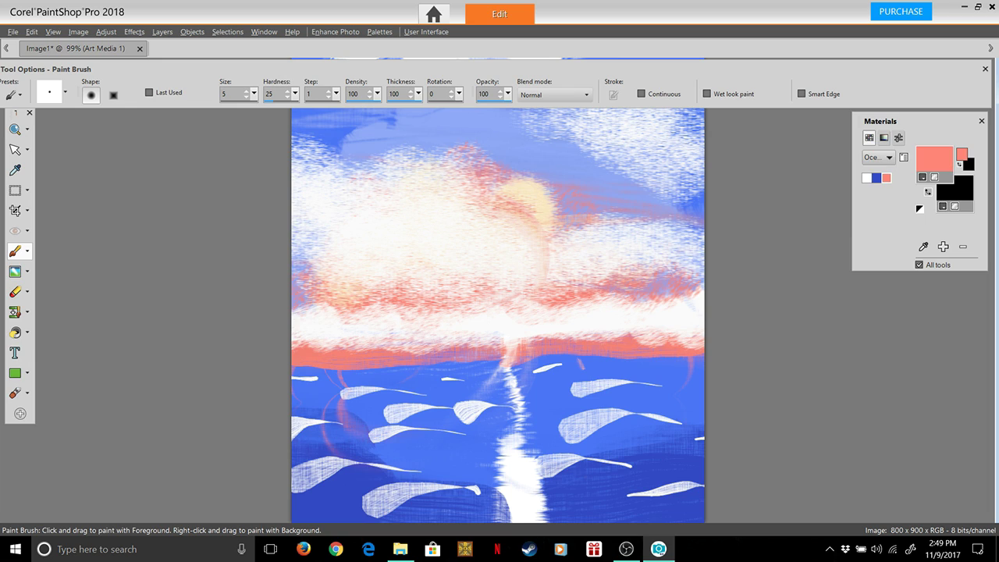
{"action": "left_click", "coordinate": [934, 160]}
{"action": "left_click", "coordinate": [598, 256]}
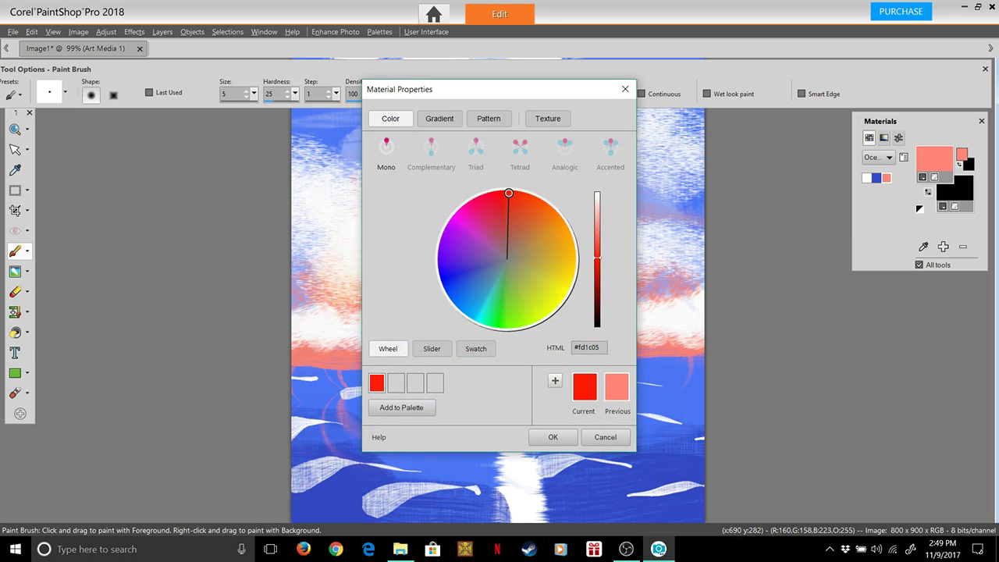
{"action": "left_click", "coordinate": [552, 437]}
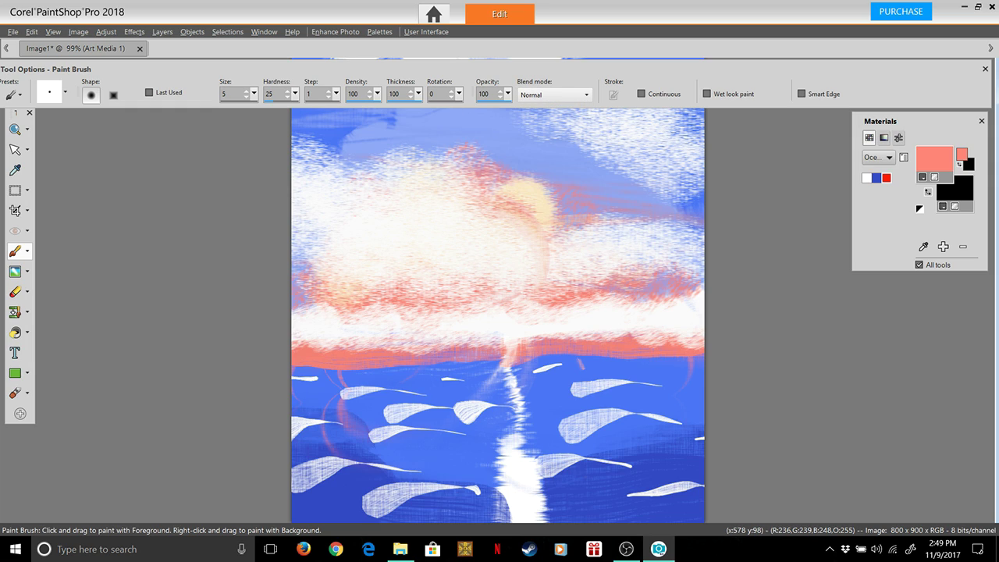
{"action": "left_click", "coordinate": [552, 95]}
{"action": "left_click", "coordinate": [539, 105]}
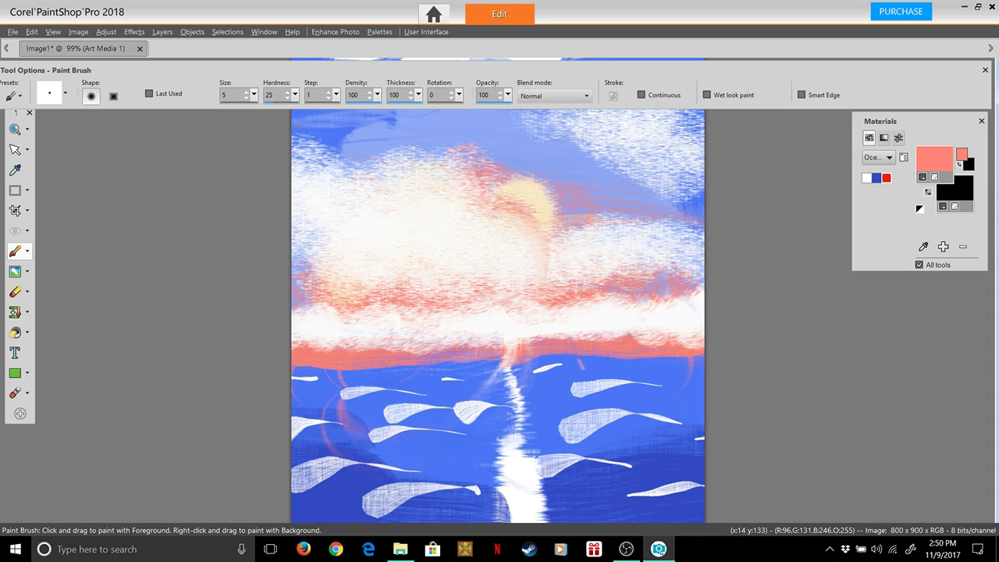
Convert the current art media layer to a raster layer and make the bright red swatch the foreground color.
{"action": "left_click", "coordinate": [302, 162]}
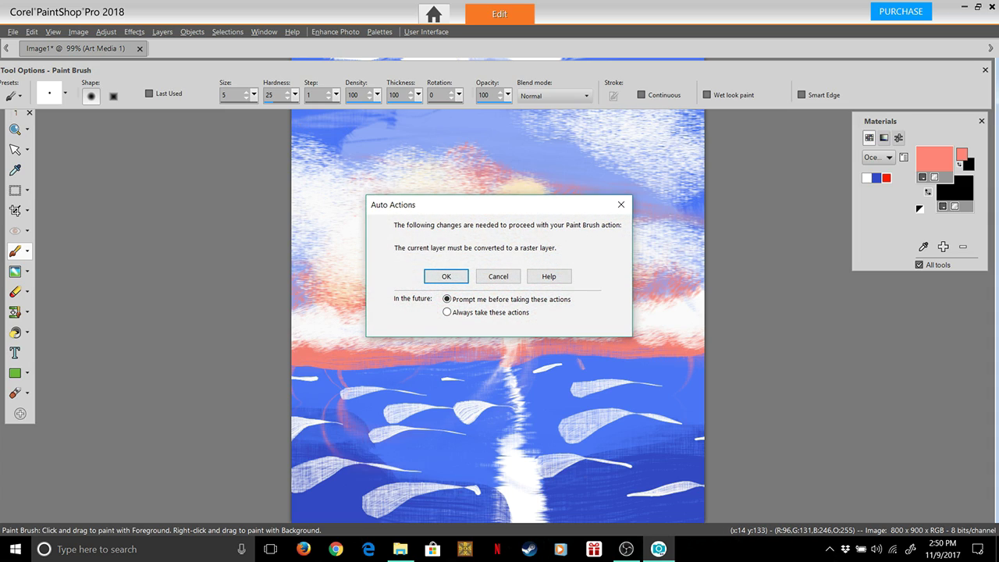
{"action": "left_click", "coordinate": [446, 276]}
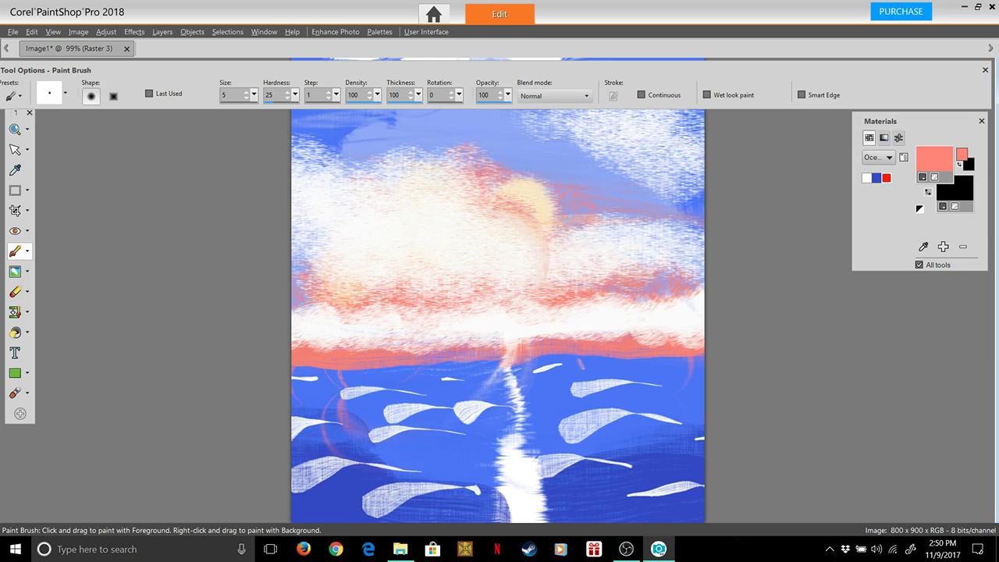
{"action": "left_click", "coordinate": [887, 178]}
{"action": "left_click", "coordinate": [935, 160]}
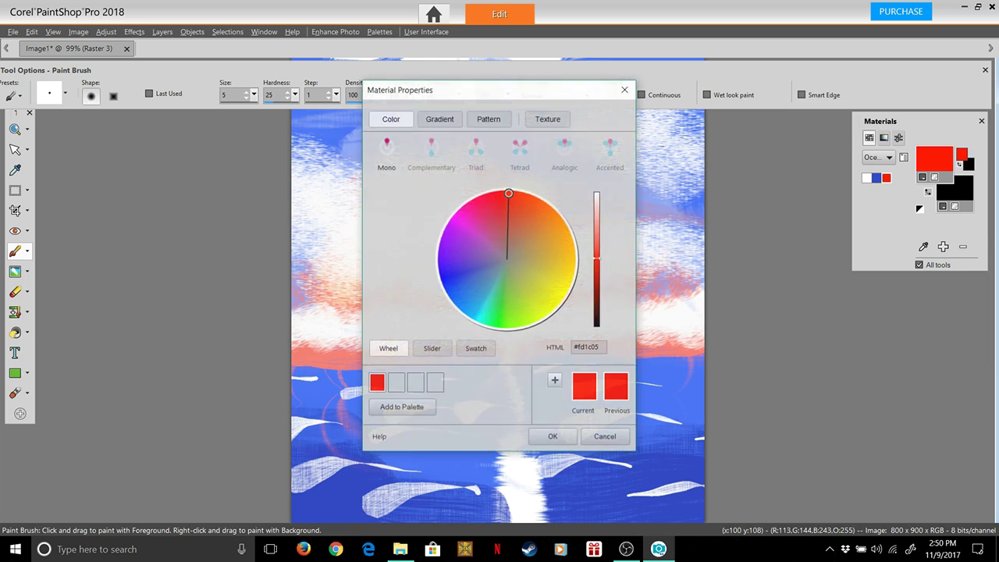
{"action": "left_click", "coordinate": [625, 89]}
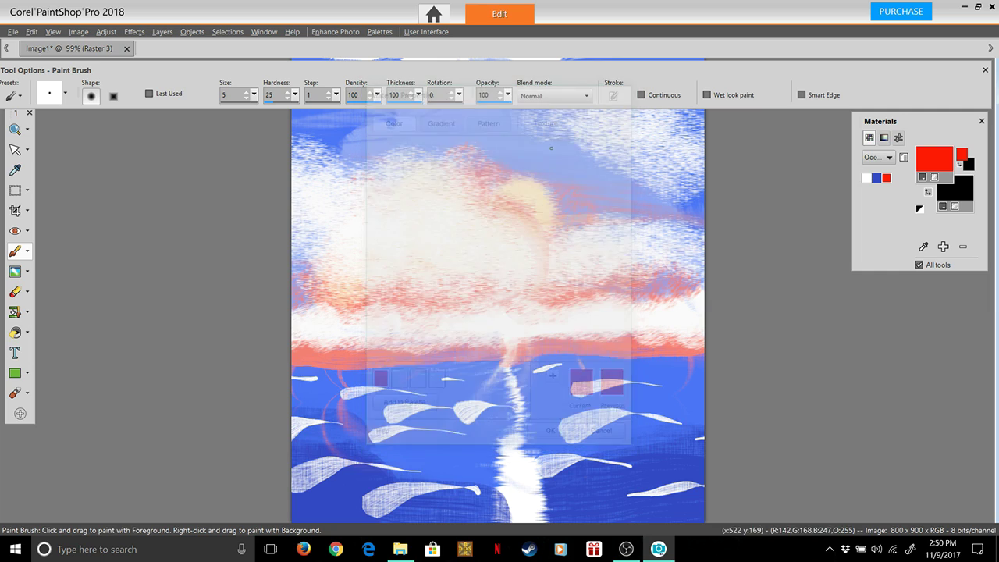
Handwrite "Mad Wolf" in red on two lines in the sky's upper-left corner, with slanted accent strokes beside it.
{"action": "mouse_move", "coordinate": [299, 126]}
{"action": "left_mouse_down"}
{"action": "mouse_move", "coordinate": [343, 124]}
{"action": "mouse_move", "coordinate": [335, 151]}
{"action": "mouse_move", "coordinate": [372, 133]}
{"action": "mouse_move", "coordinate": [357, 147]}
{"action": "mouse_move", "coordinate": [395, 127]}
{"action": "mouse_move", "coordinate": [381, 143]}
{"action": "mouse_move", "coordinate": [400, 134]}
{"action": "mouse_move", "coordinate": [404, 111]}
{"action": "mouse_move", "coordinate": [406, 141]}
{"action": "mouse_move", "coordinate": [439, 112]}
{"action": "left_mouse_up"}
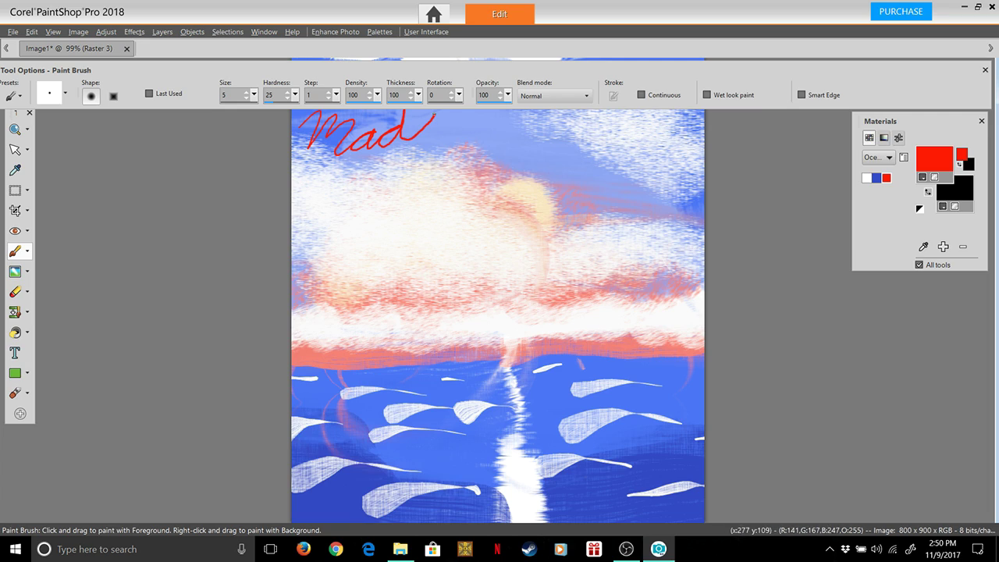
{"action": "mouse_move", "coordinate": [296, 174]}
{"action": "left_mouse_down"}
{"action": "mouse_move", "coordinate": [311, 164]}
{"action": "mouse_move", "coordinate": [309, 204]}
{"action": "mouse_move", "coordinate": [318, 190]}
{"action": "mouse_move", "coordinate": [320, 204]}
{"action": "mouse_move", "coordinate": [354, 156]}
{"action": "mouse_move", "coordinate": [421, 139]}
{"action": "left_mouse_up"}
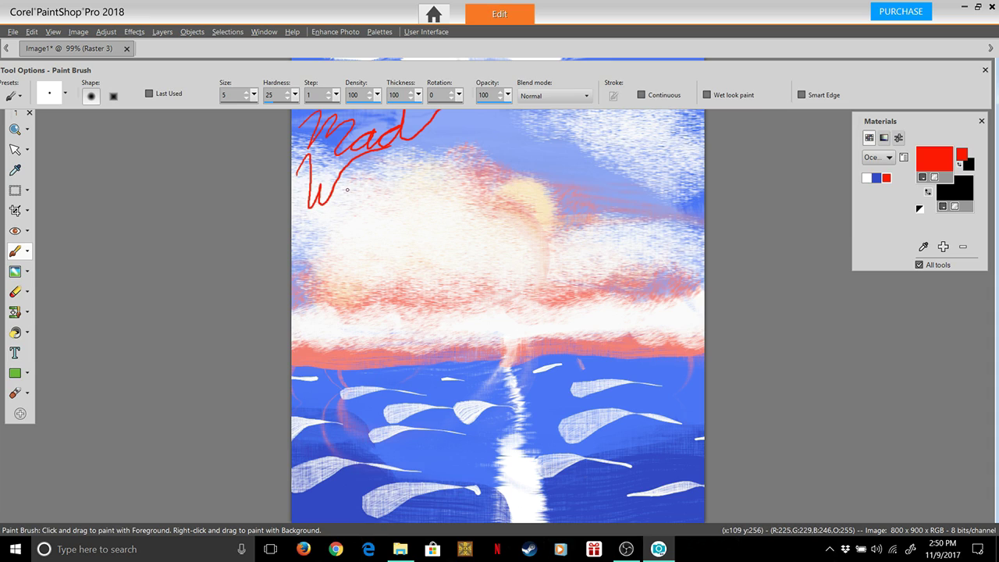
{"action": "mouse_move", "coordinate": [350, 192]}
{"action": "left_mouse_down"}
{"action": "mouse_move", "coordinate": [342, 174]}
{"action": "mouse_move", "coordinate": [366, 169]}
{"action": "mouse_move", "coordinate": [365, 189]}
{"action": "mouse_move", "coordinate": [385, 151]}
{"action": "mouse_move", "coordinate": [382, 190]}
{"action": "mouse_move", "coordinate": [395, 179]}
{"action": "mouse_move", "coordinate": [400, 144]}
{"action": "mouse_move", "coordinate": [398, 178]}
{"action": "mouse_move", "coordinate": [411, 186]}
{"action": "mouse_move", "coordinate": [400, 164]}
{"action": "mouse_move", "coordinate": [453, 109]}
{"action": "left_mouse_up"}
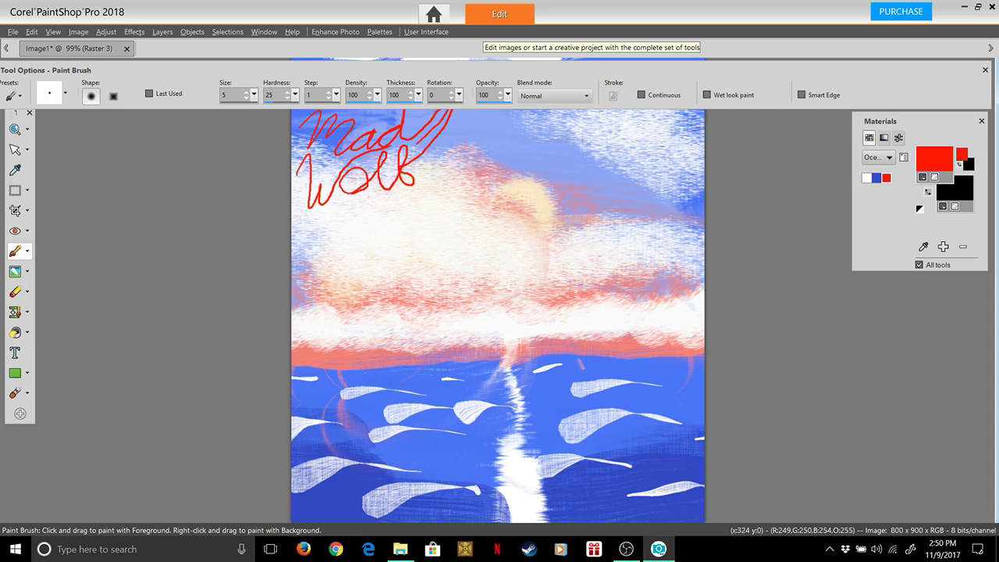
Handwrite "This painting" in red across the clouds below the signature.
{"action": "mouse_move", "coordinate": [358, 233]}
{"action": "left_mouse_down"}
{"action": "mouse_move", "coordinate": [401, 218]}
{"action": "mouse_move", "coordinate": [377, 242]}
{"action": "left_mouse_up"}
{"action": "mouse_move", "coordinate": [398, 205]}
{"action": "left_mouse_down"}
{"action": "mouse_move", "coordinate": [423, 232]}
{"action": "mouse_move", "coordinate": [424, 209]}
{"action": "mouse_move", "coordinate": [441, 209]}
{"action": "mouse_move", "coordinate": [430, 231]}
{"action": "left_mouse_up"}
{"action": "mouse_move", "coordinate": [472, 203]}
{"action": "left_mouse_down"}
{"action": "mouse_move", "coordinate": [471, 234]}
{"action": "mouse_move", "coordinate": [473, 218]}
{"action": "mouse_move", "coordinate": [520, 212]}
{"action": "left_mouse_up"}
{"action": "mouse_move", "coordinate": [528, 202]}
{"action": "left_mouse_down"}
{"action": "mouse_move", "coordinate": [530, 212]}
{"action": "mouse_move", "coordinate": [553, 191]}
{"action": "mouse_move", "coordinate": [561, 210]}
{"action": "mouse_move", "coordinate": [591, 185]}
{"action": "left_mouse_up"}
{"action": "mouse_move", "coordinate": [582, 176]}
{"action": "left_mouse_down"}
{"action": "mouse_move", "coordinate": [576, 198]}
{"action": "mouse_move", "coordinate": [617, 179]}
{"action": "mouse_move", "coordinate": [632, 196]}
{"action": "mouse_move", "coordinate": [645, 183]}
{"action": "left_mouse_up"}
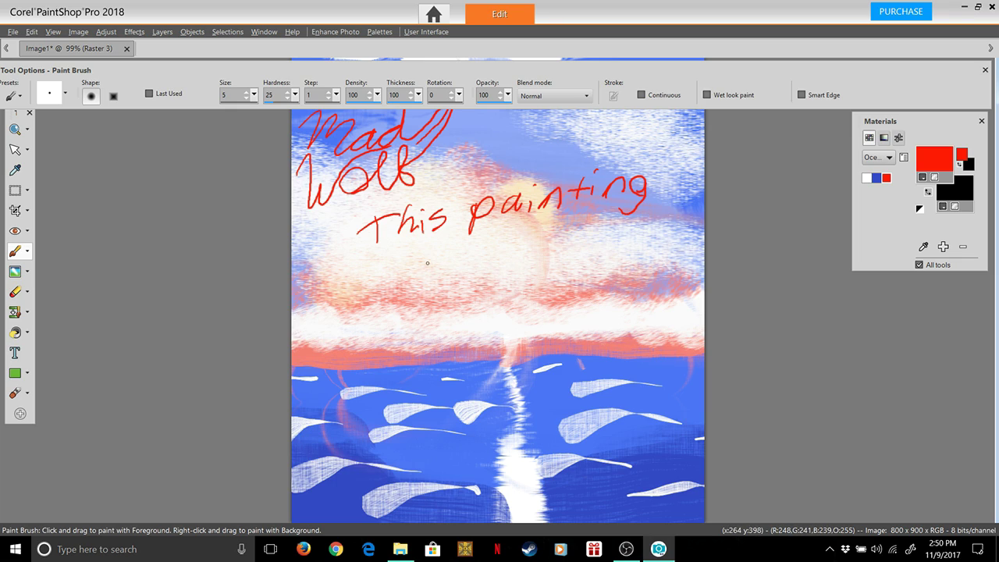
Handwrite "SUCKS" in large red letters below "This painting" and underline it with one long stroke.
{"action": "mouse_move", "coordinate": [413, 256]}
{"action": "left_mouse_down"}
{"action": "mouse_move", "coordinate": [386, 265]}
{"action": "mouse_move", "coordinate": [381, 323]}
{"action": "mouse_move", "coordinate": [347, 338]}
{"action": "left_mouse_up"}
{"action": "left_click_drag", "start_coordinate": [430, 312], "coordinate": [495, 284]}
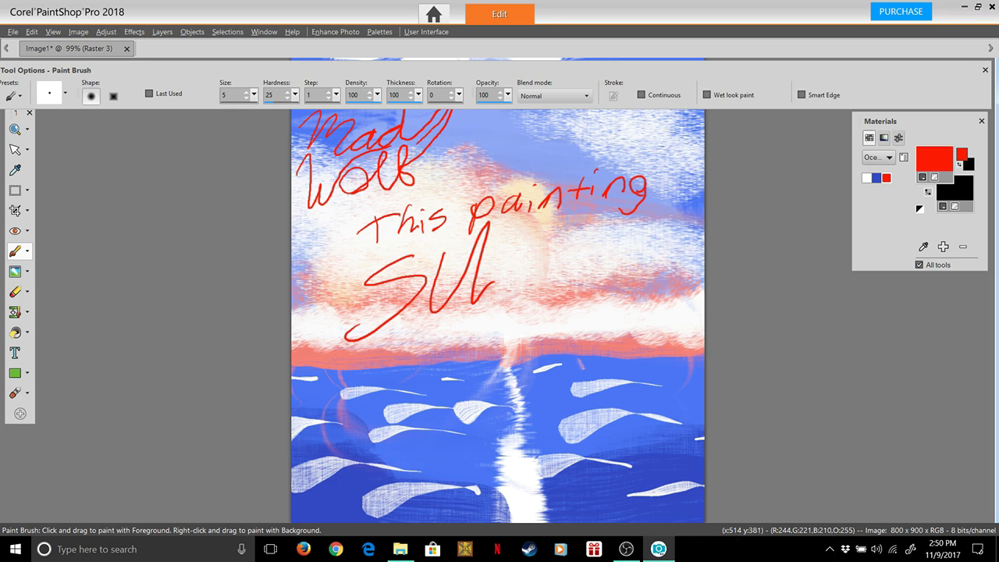
{"action": "left_click_drag", "start_coordinate": [513, 228], "coordinate": [493, 293]}
{"action": "left_click_drag", "start_coordinate": [548, 238], "coordinate": [547, 289]}
{"action": "left_click_drag", "start_coordinate": [581, 218], "coordinate": [563, 289]}
{"action": "mouse_move", "coordinate": [639, 195]}
{"action": "left_mouse_down"}
{"action": "mouse_move", "coordinate": [590, 248]}
{"action": "mouse_move", "coordinate": [620, 262]}
{"action": "mouse_move", "coordinate": [637, 217]}
{"action": "mouse_move", "coordinate": [640, 290]}
{"action": "left_mouse_up"}
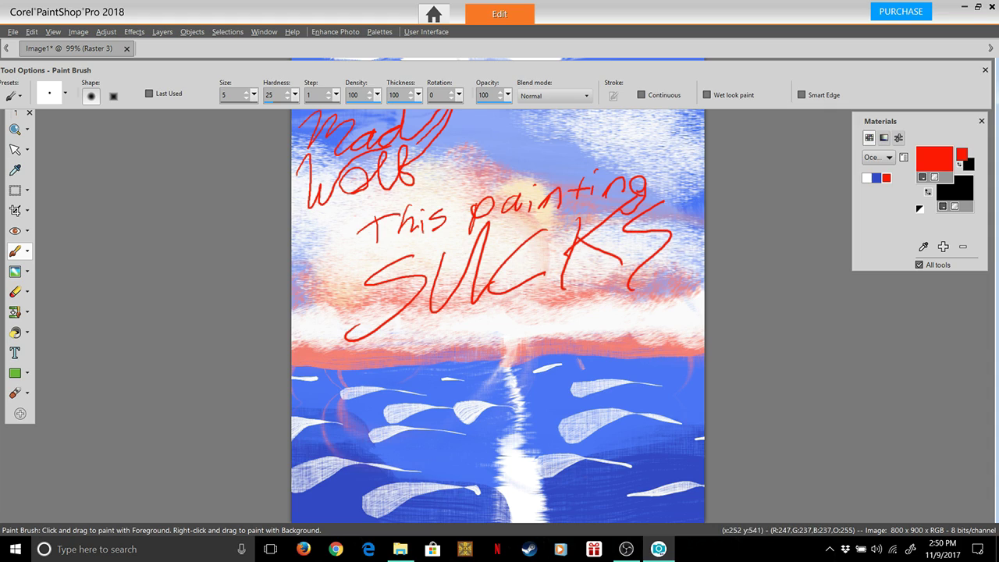
{"action": "mouse_move", "coordinate": [322, 373]}
{"action": "left_mouse_down"}
{"action": "mouse_move", "coordinate": [453, 304]}
{"action": "mouse_move", "coordinate": [706, 262]}
{"action": "left_mouse_up"}
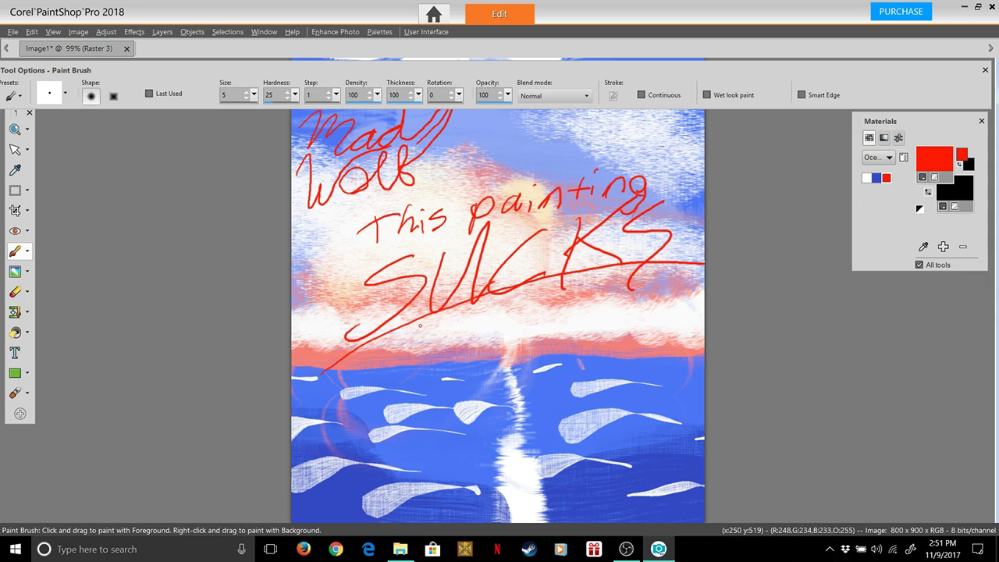
Undo every stroke of the underlined "This painting SUCKS" text, leaving the "Mad Wolf" signature in place.
{"action": "mouse_move", "coordinate": [420, 325]}
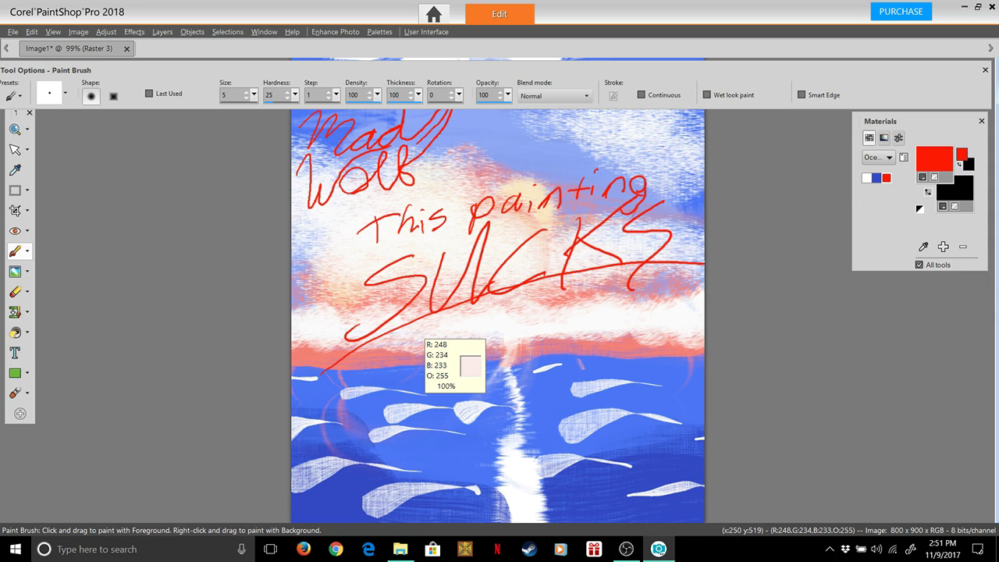
{"action": "key", "text": "ctrl+z"}
{"action": "key", "text": "ctrl+z"}
{"action": "key", "text": "ctrl+z"}
{"action": "key", "text": "ctrl+z"}
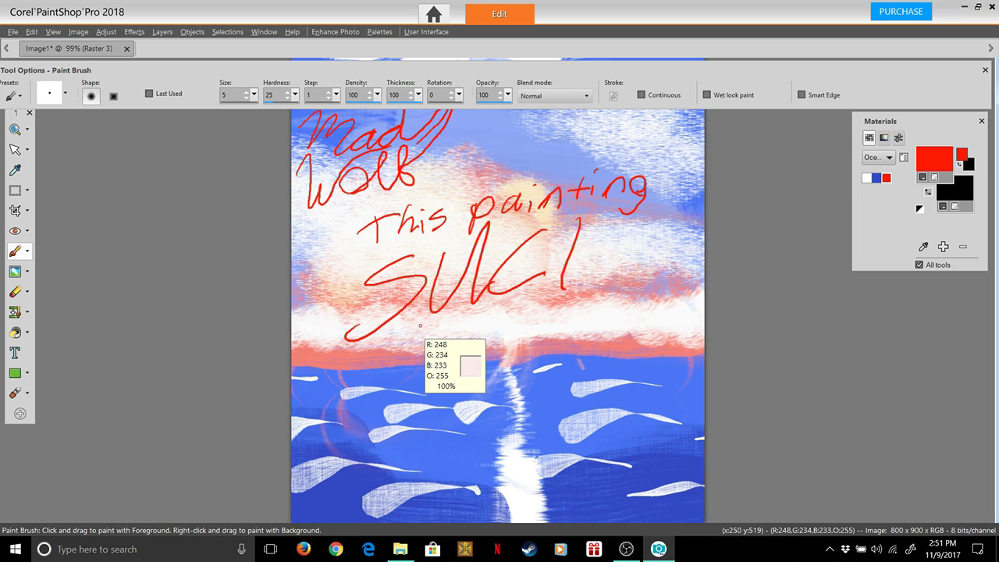
{"action": "key", "text": "ctrl+z"}
{"action": "key", "text": "ctrl+z"}
{"action": "key", "text": "ctrl+z"}
{"action": "key", "text": "ctrl+z"}
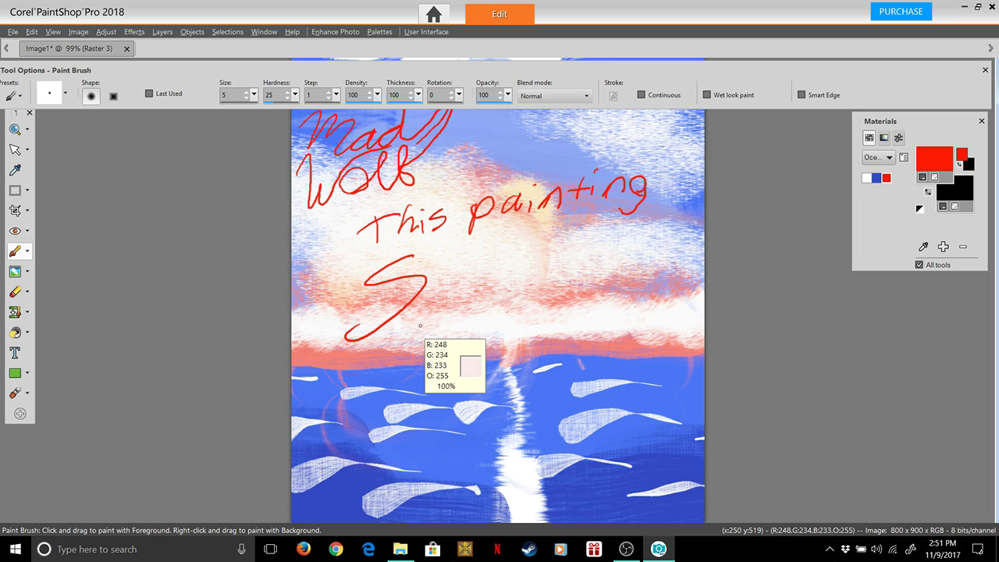
{"action": "key", "text": "ctrl+z"}
{"action": "key", "text": "ctrl+z"}
{"action": "key", "text": "ctrl+z"}
{"action": "key", "text": "ctrl+z"}
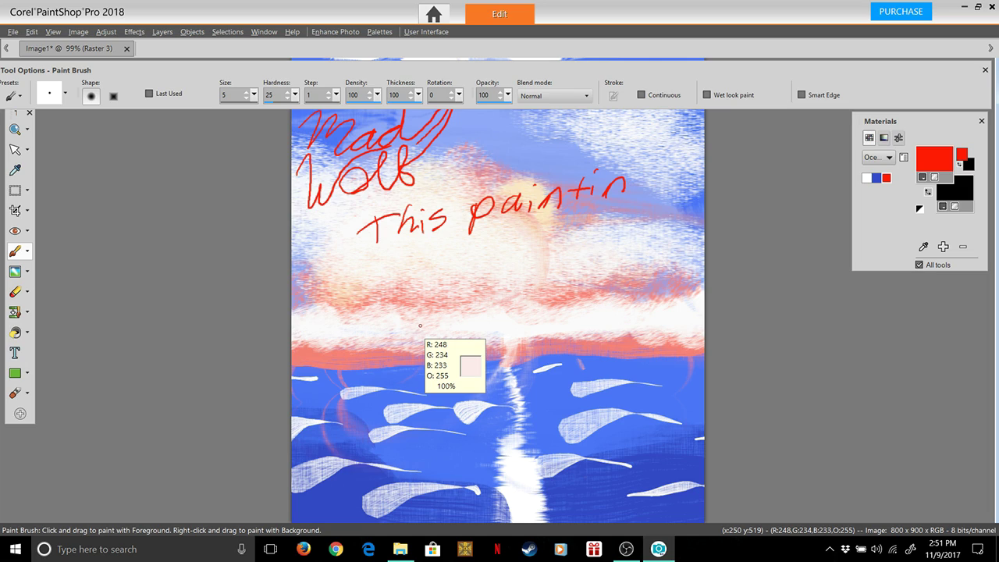
{"action": "key", "text": "ctrl+z"}
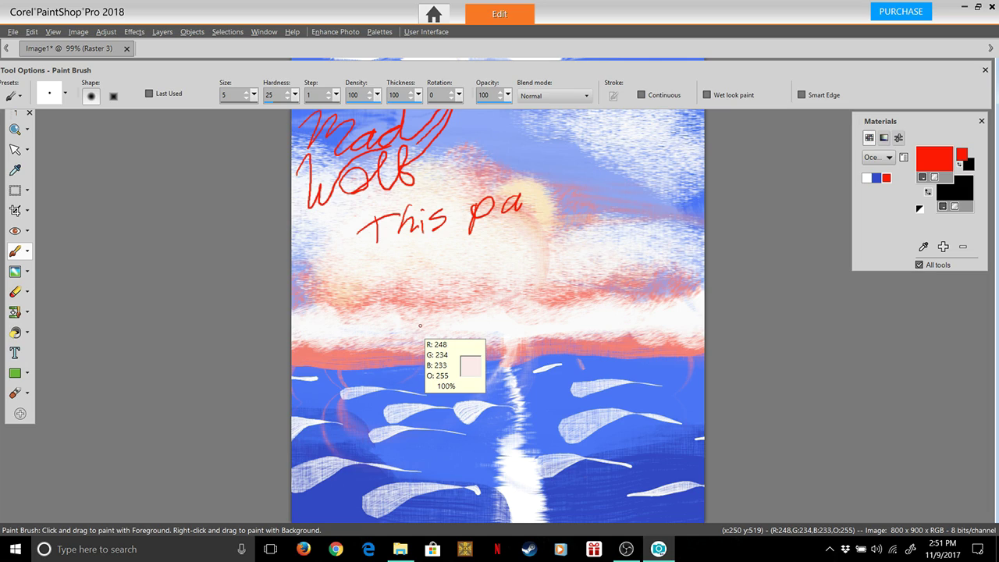
{"action": "key", "text": "ctrl+z"}
{"action": "key", "text": "ctrl+z"}
{"action": "key", "text": "ctrl+z"}
{"action": "key", "text": "ctrl+z"}
{"action": "key", "text": "ctrl+z"}
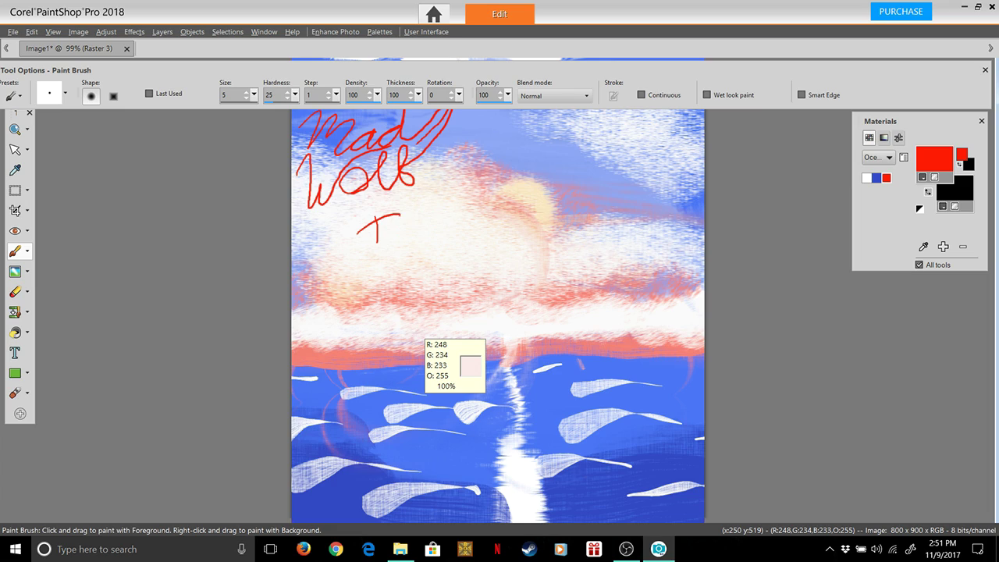
{"action": "key", "text": "ctrl+z"}
{"action": "key", "text": "ctrl+z"}
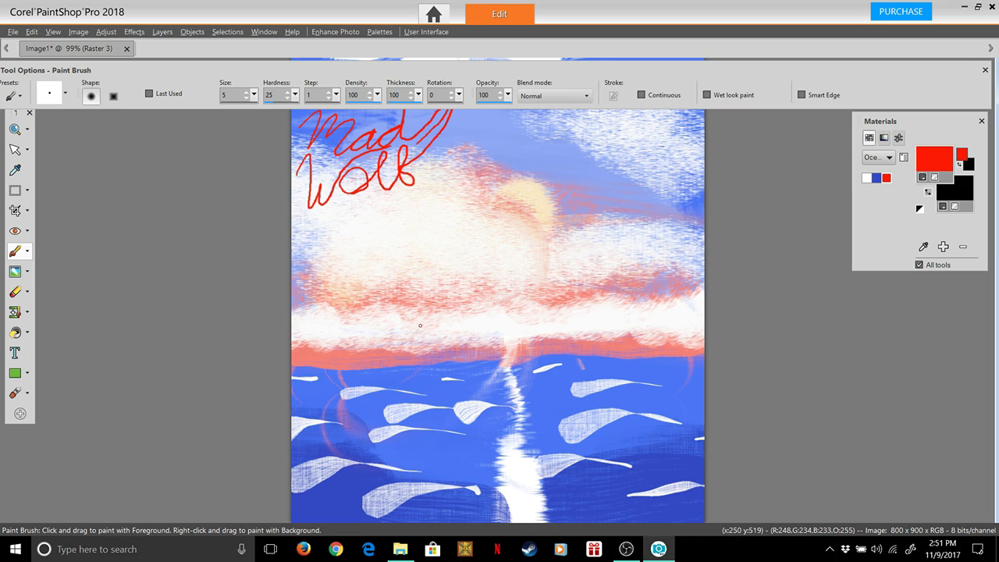